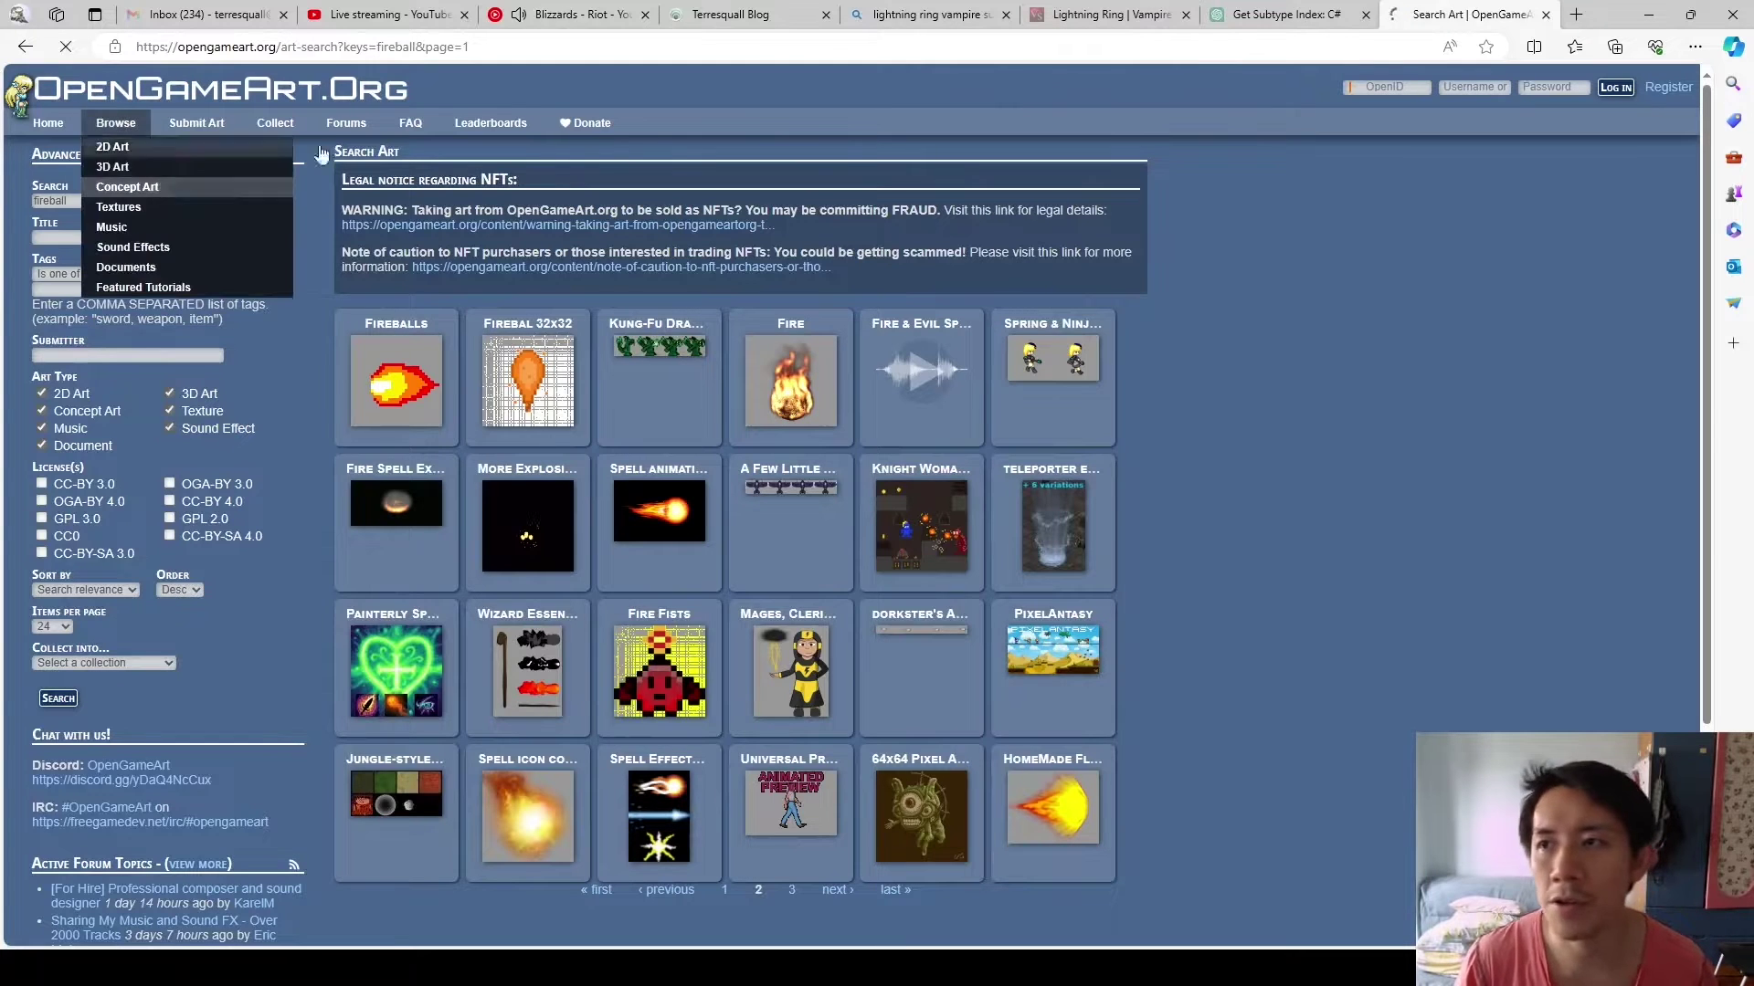
Search OpenGameArt for 'lightning' and download the CC0 lightning.png texture
{"action": "left_click", "coordinate": [48, 122]}
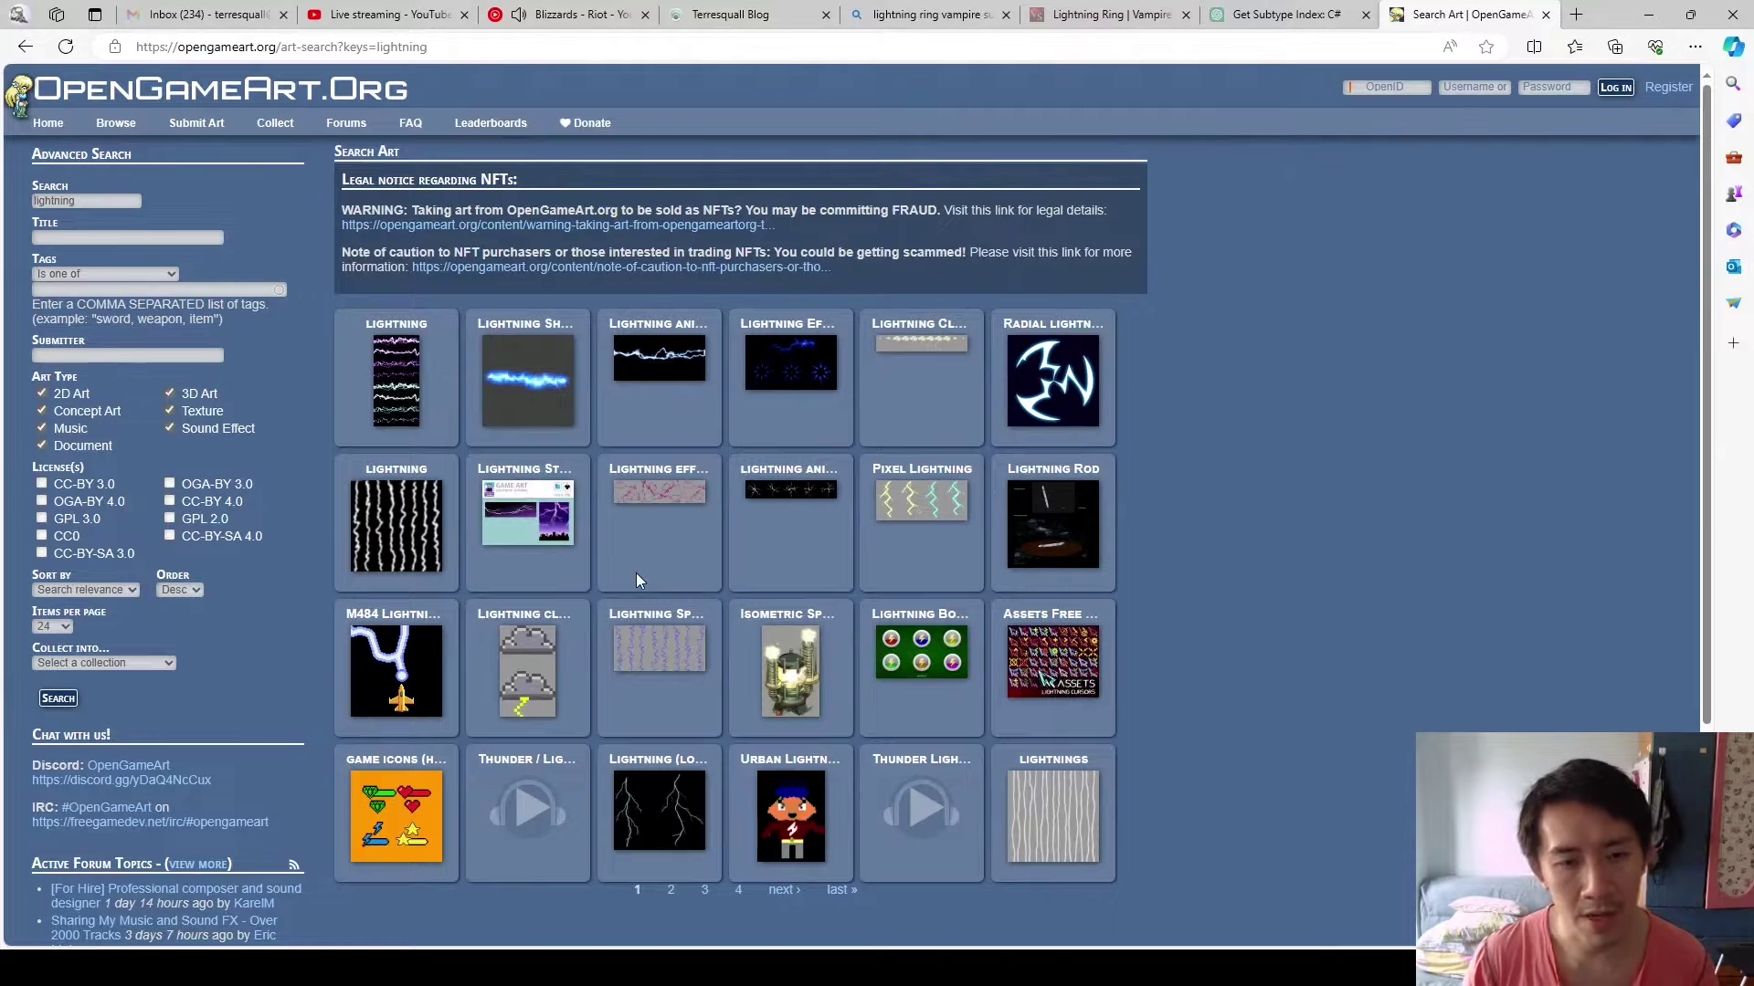
{"action": "left_click", "coordinate": [402, 542]}
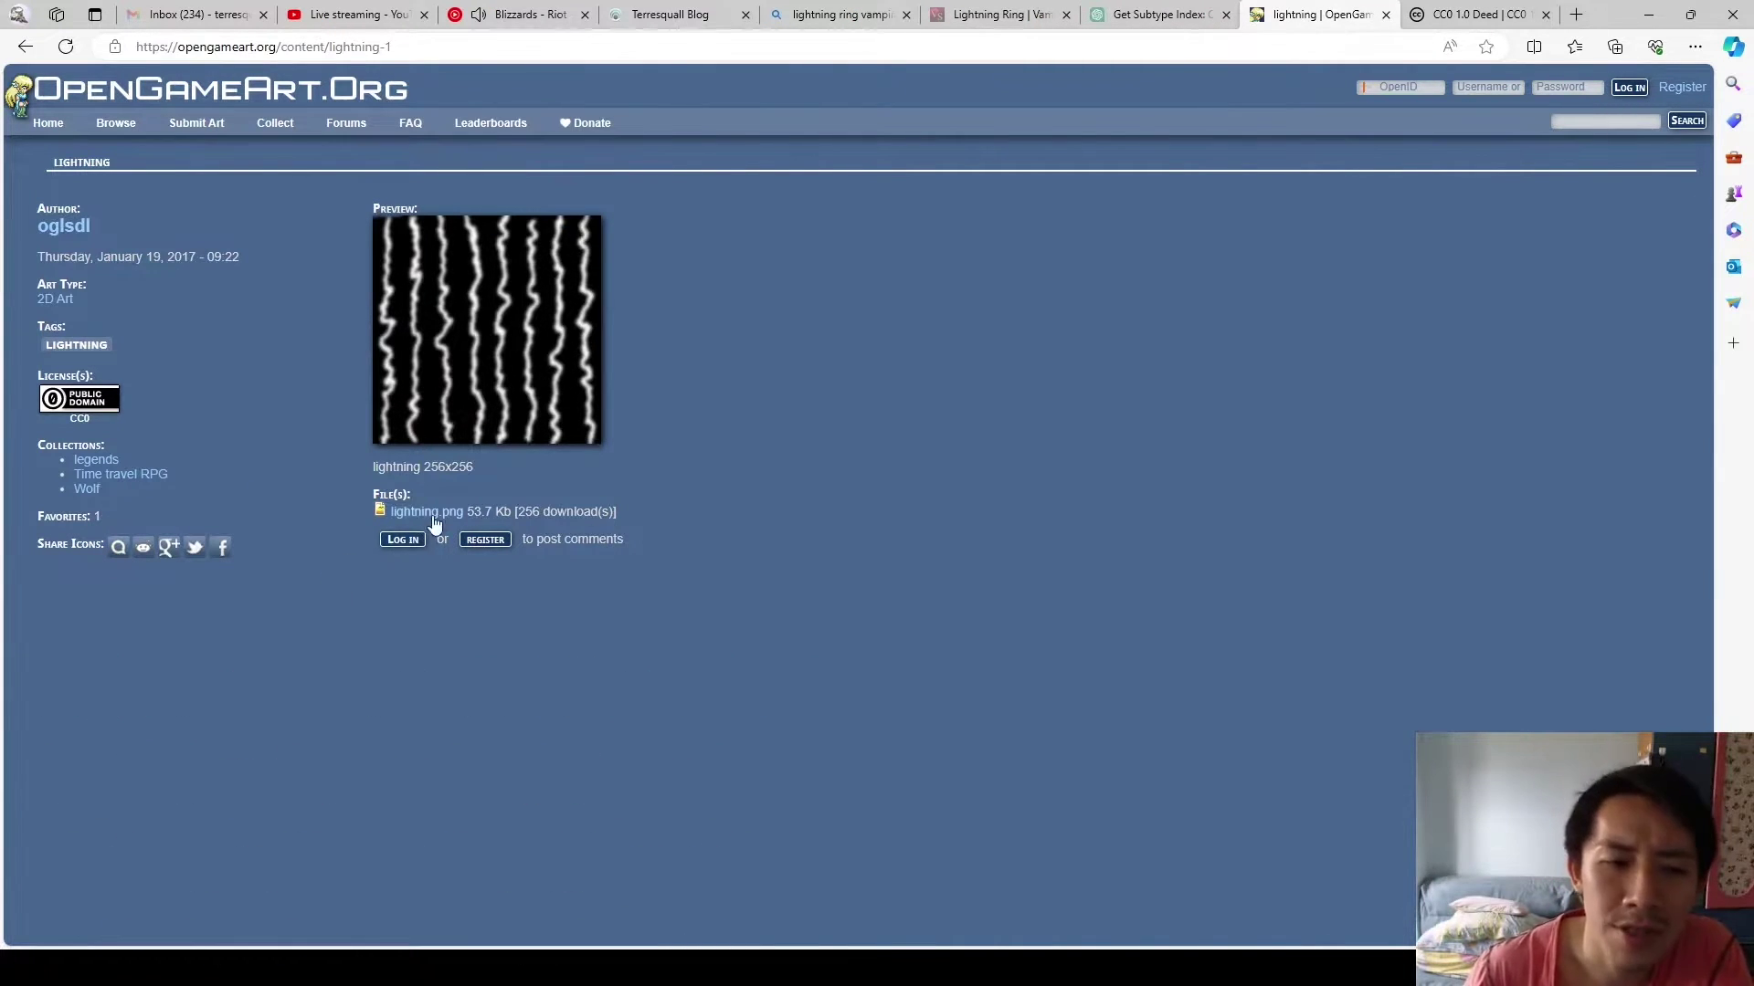
{"action": "left_click", "coordinate": [427, 511]}
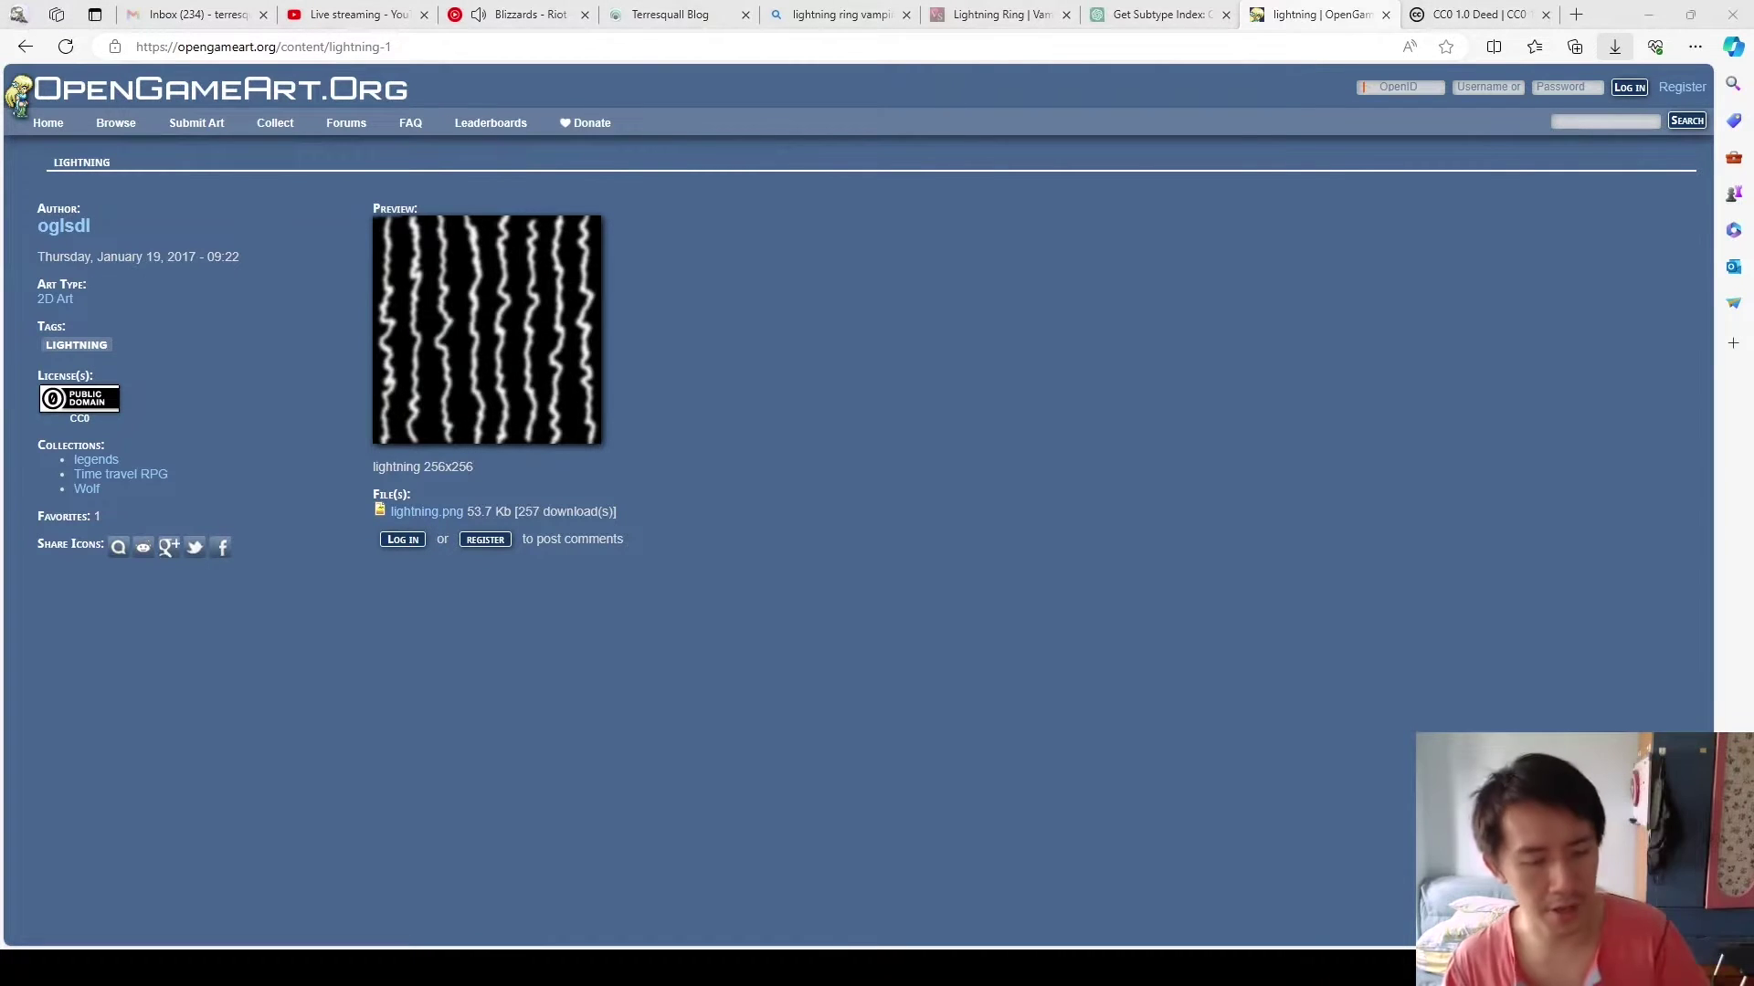
Move the lightning texture into Art/VFX and rename it Lightning
{"action": "key", "text": "alt+Tab"}
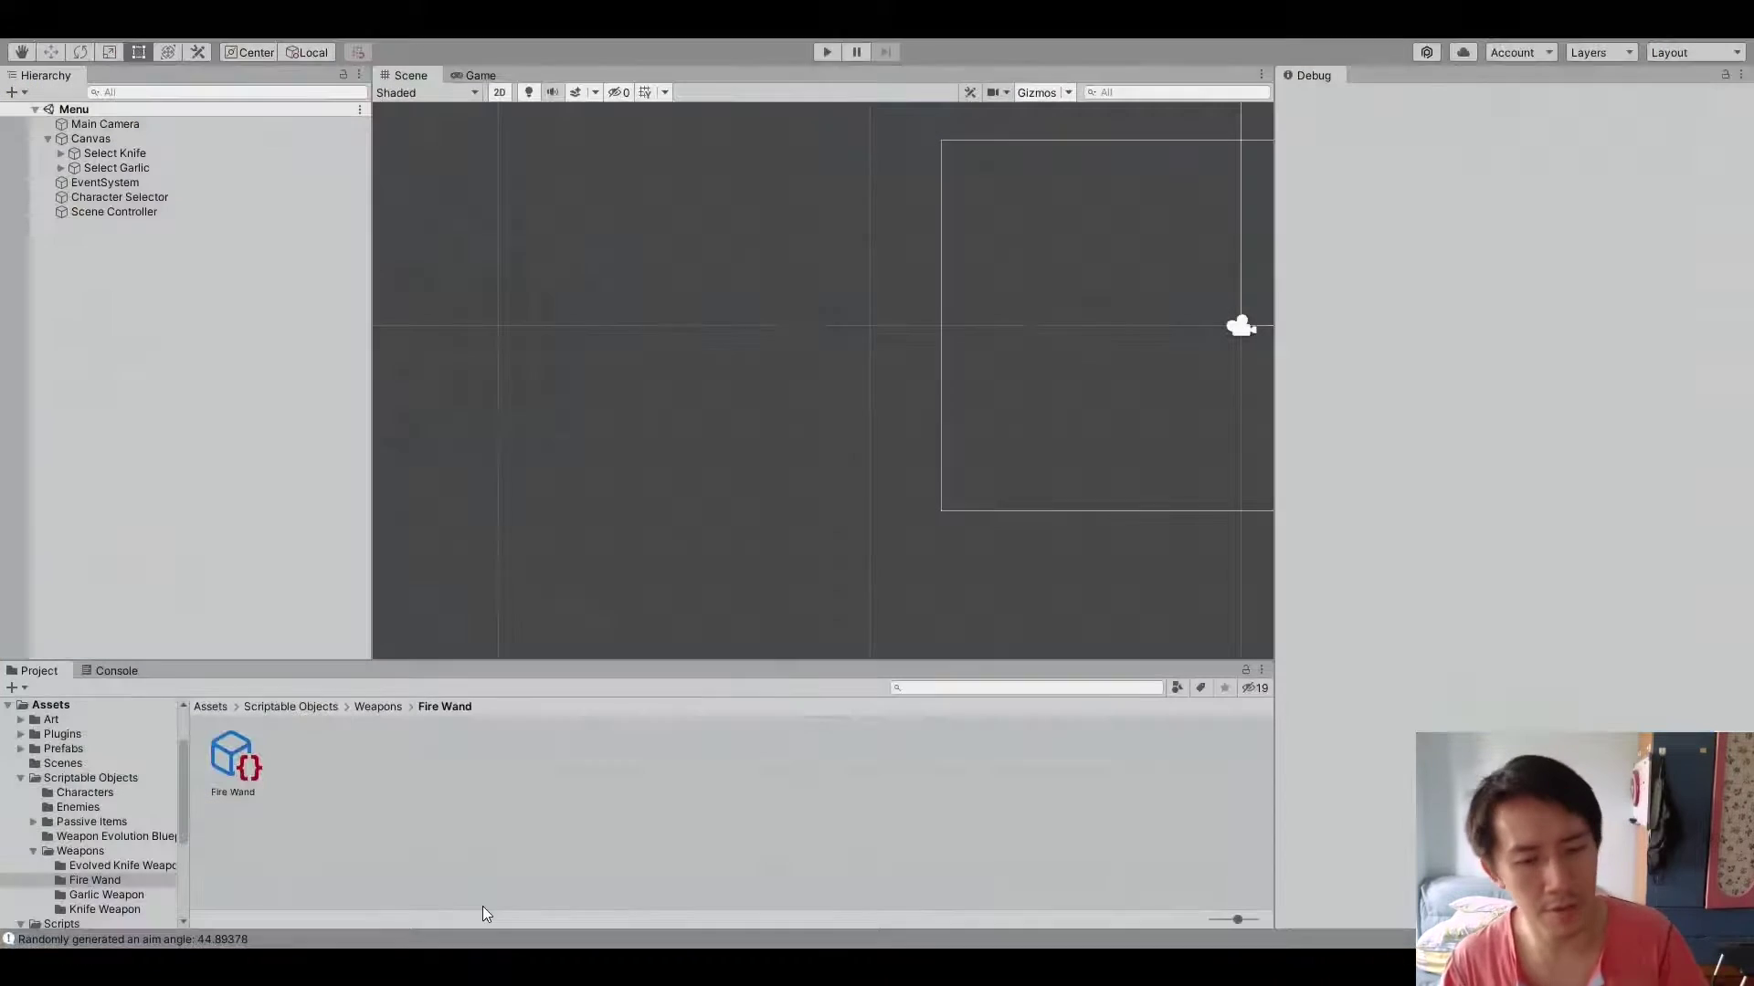
{"action": "left_click", "coordinate": [379, 705]}
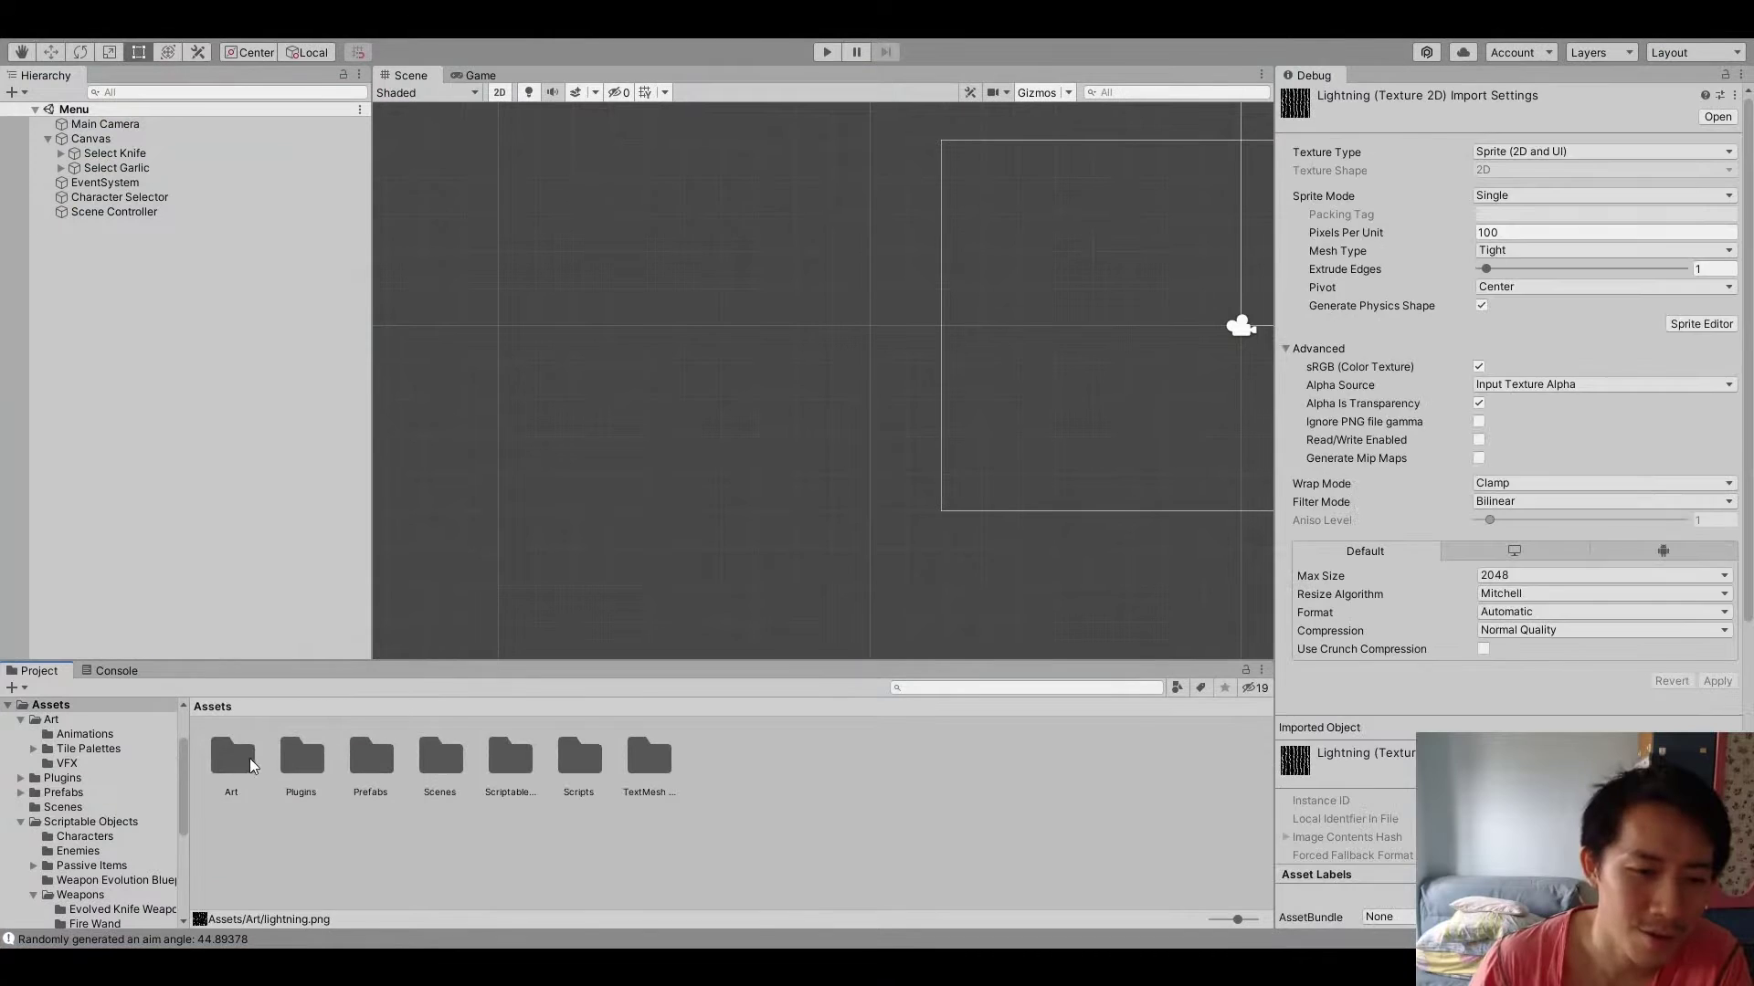
{"action": "double_click", "coordinate": [246, 765]}
{"action": "left_click", "coordinate": [652, 760]}
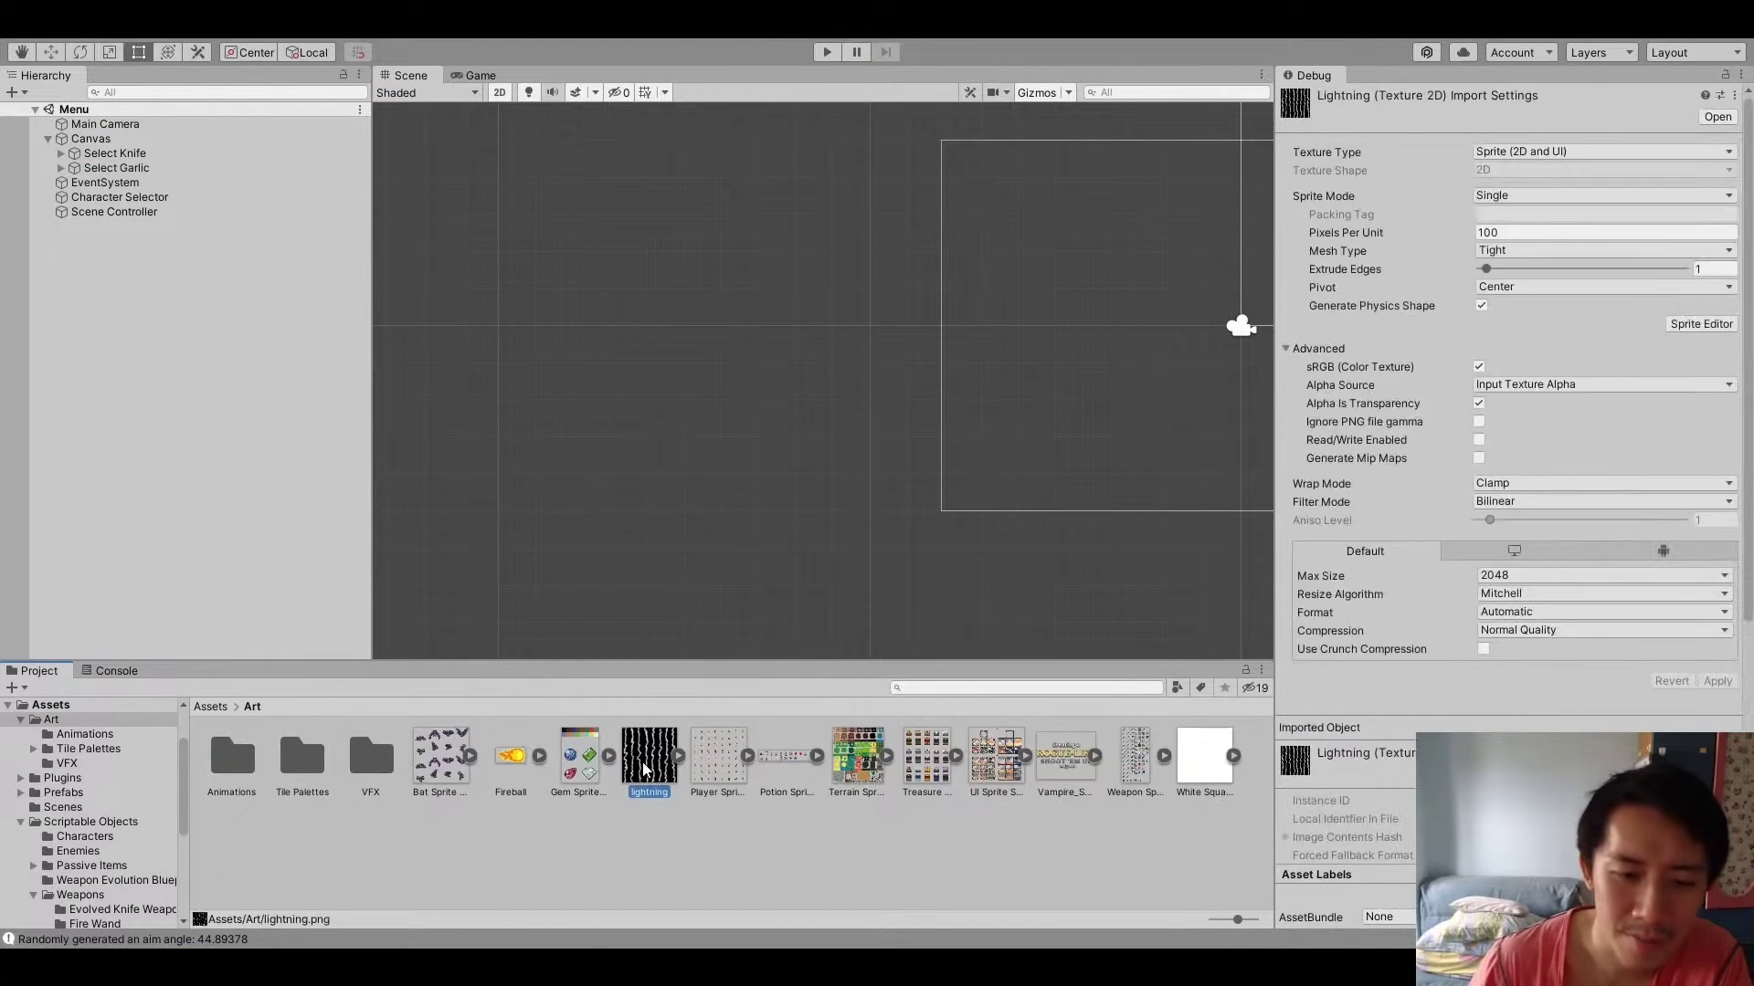
{"action": "left_click_drag", "start_coordinate": [652, 759], "coordinate": [371, 761]}
{"action": "double_click", "coordinate": [371, 763]}
{"action": "left_click", "coordinate": [303, 761]}
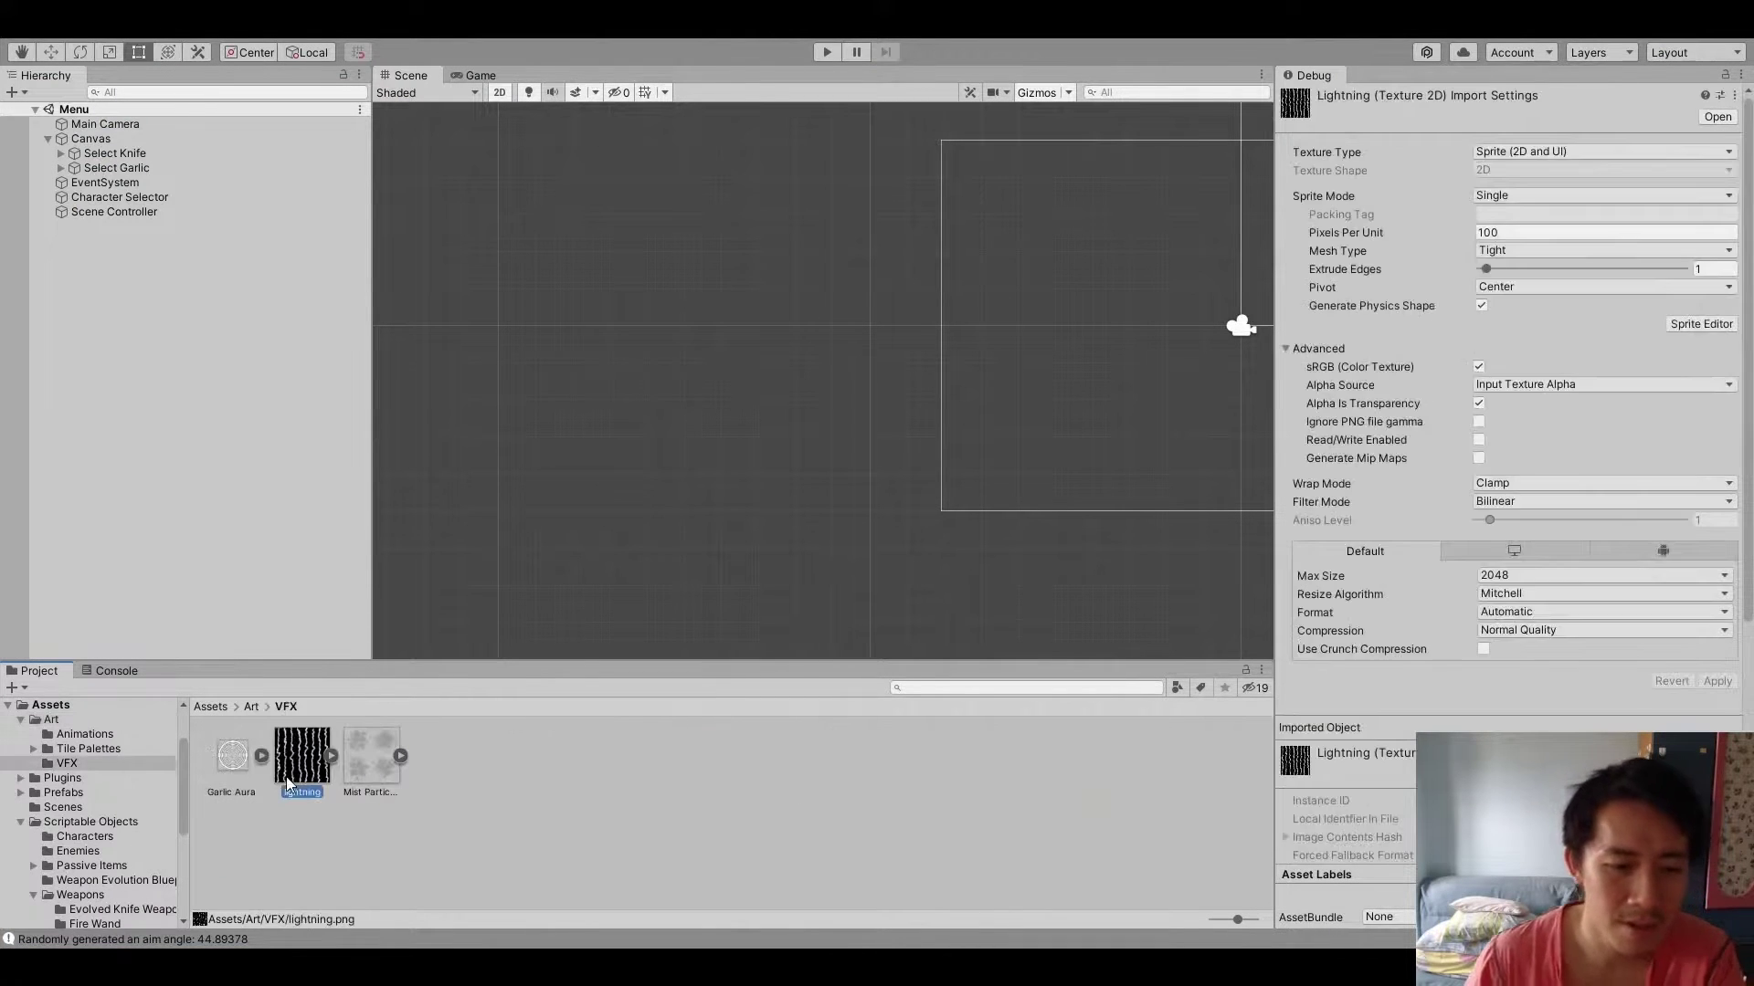
{"action": "key", "text": "Return"}
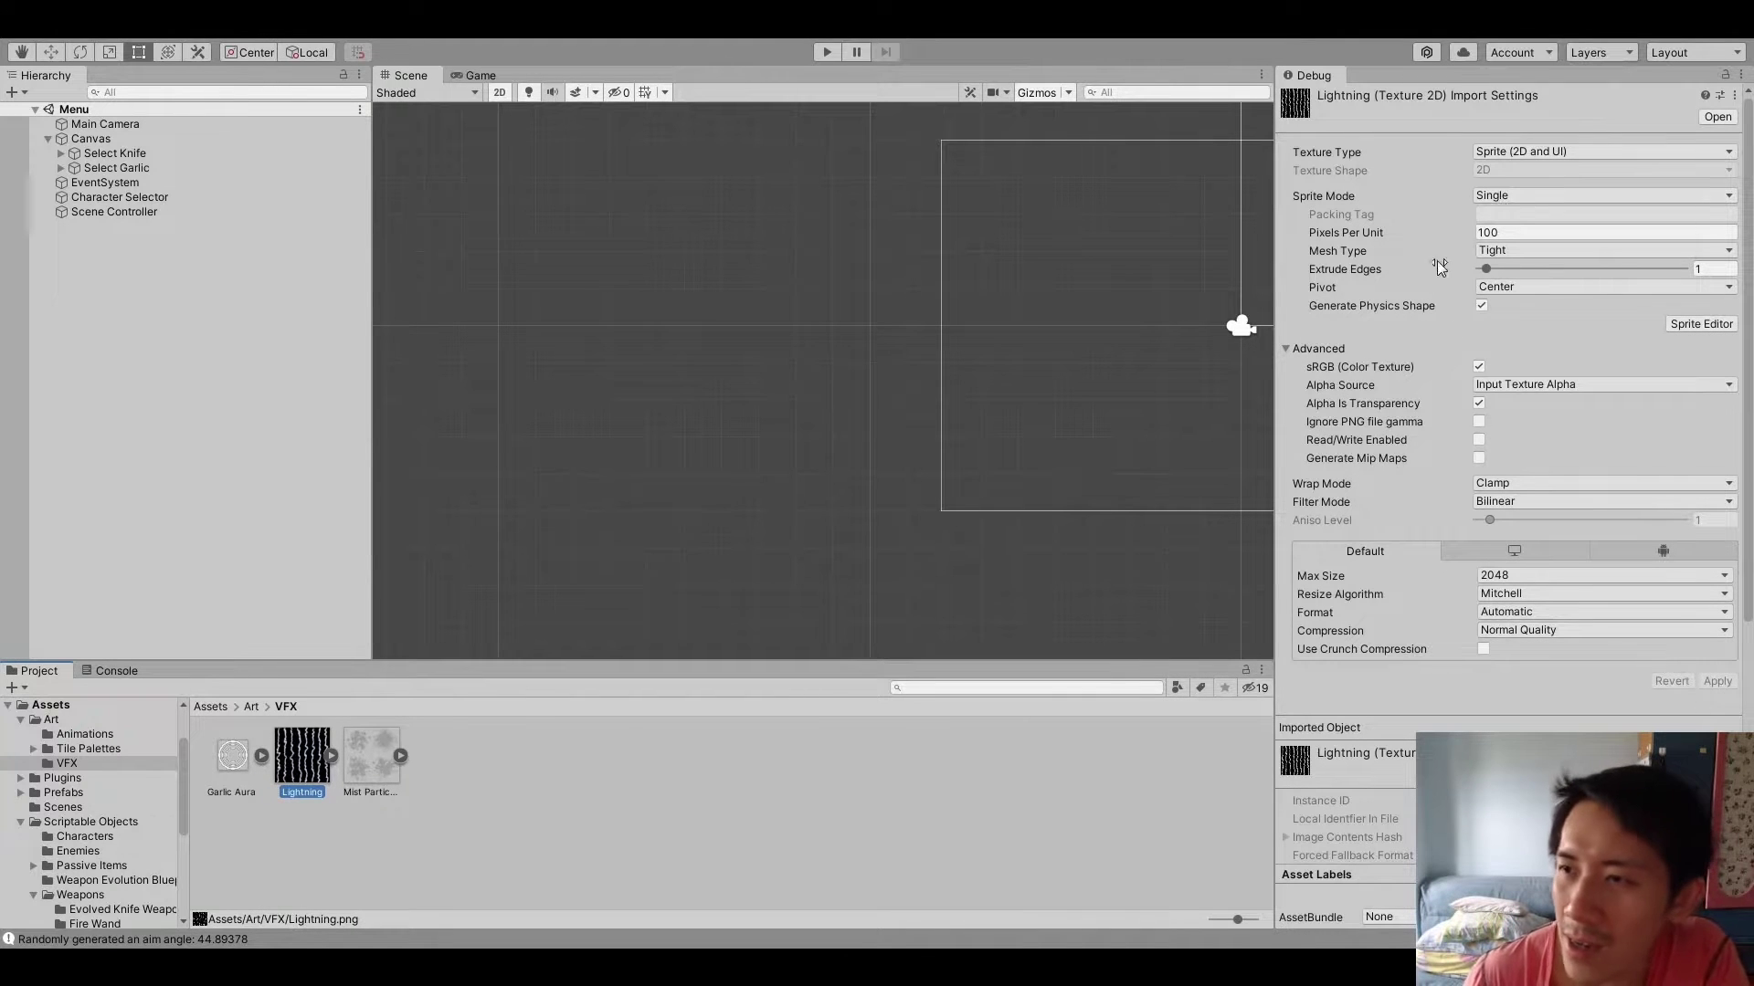
Set Lightning to Multiple sprite mode and grid-slice it into eight columns
{"action": "left_click", "coordinate": [1380, 212]}
{"action": "left_click", "coordinate": [1377, 281]}
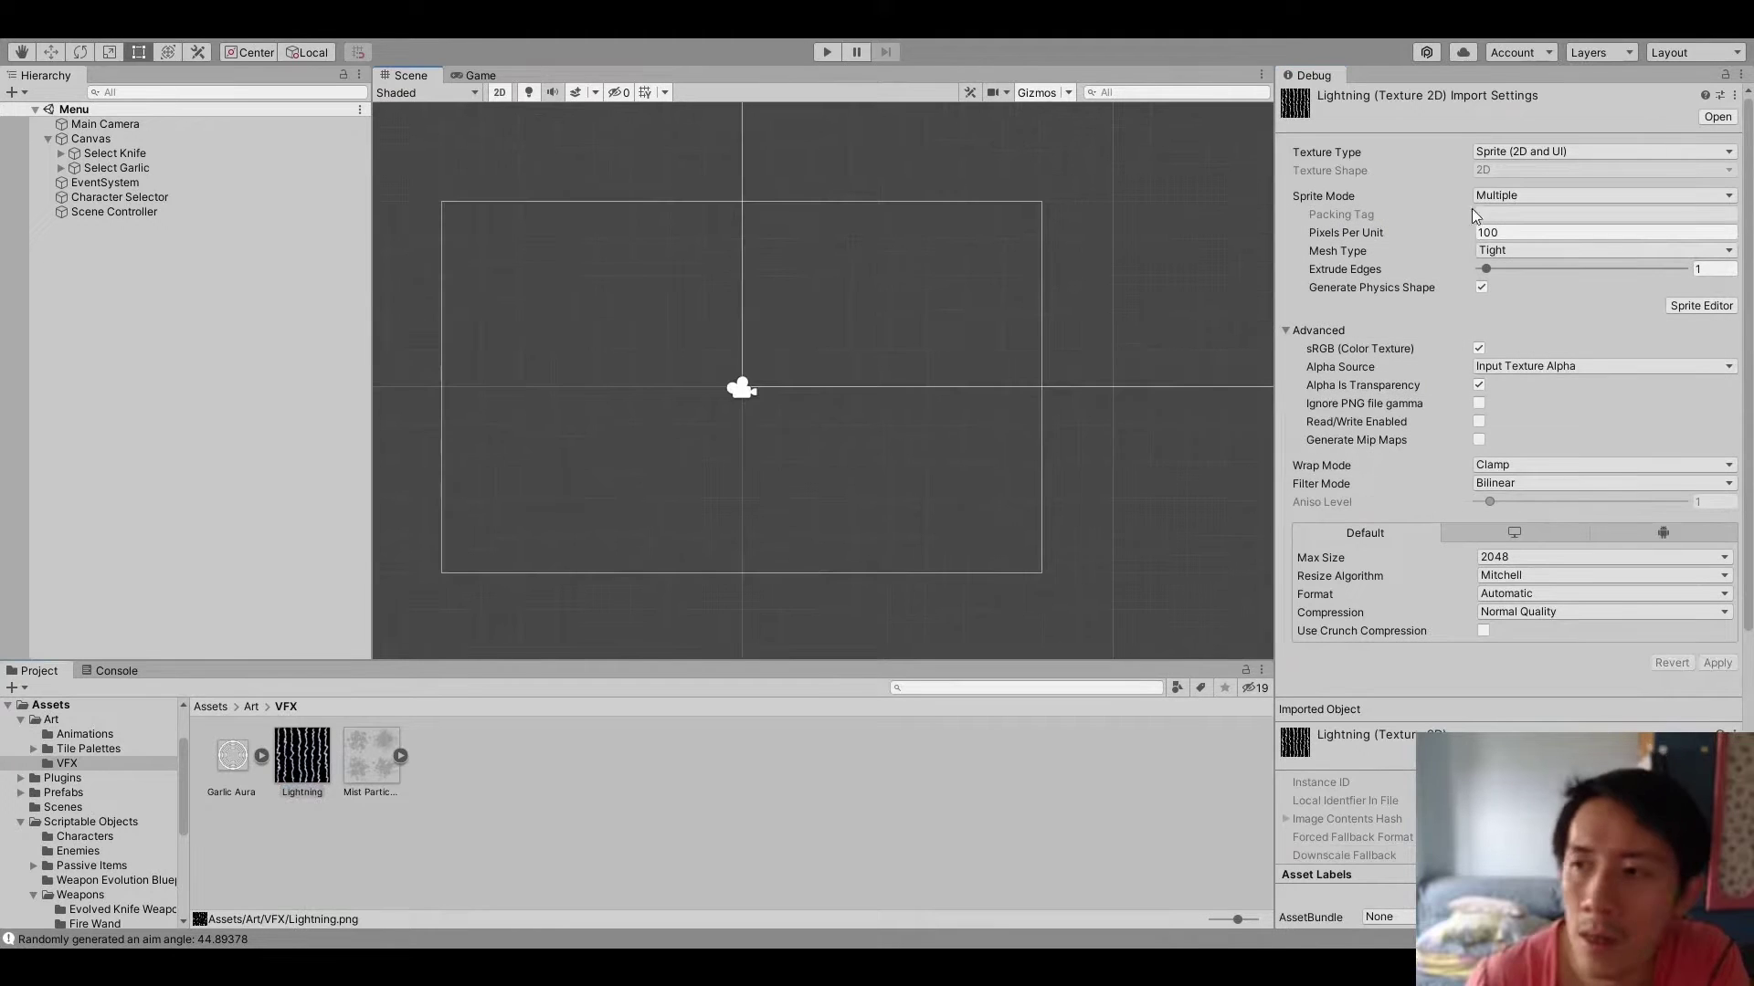
{"action": "left_click", "coordinate": [1699, 306]}
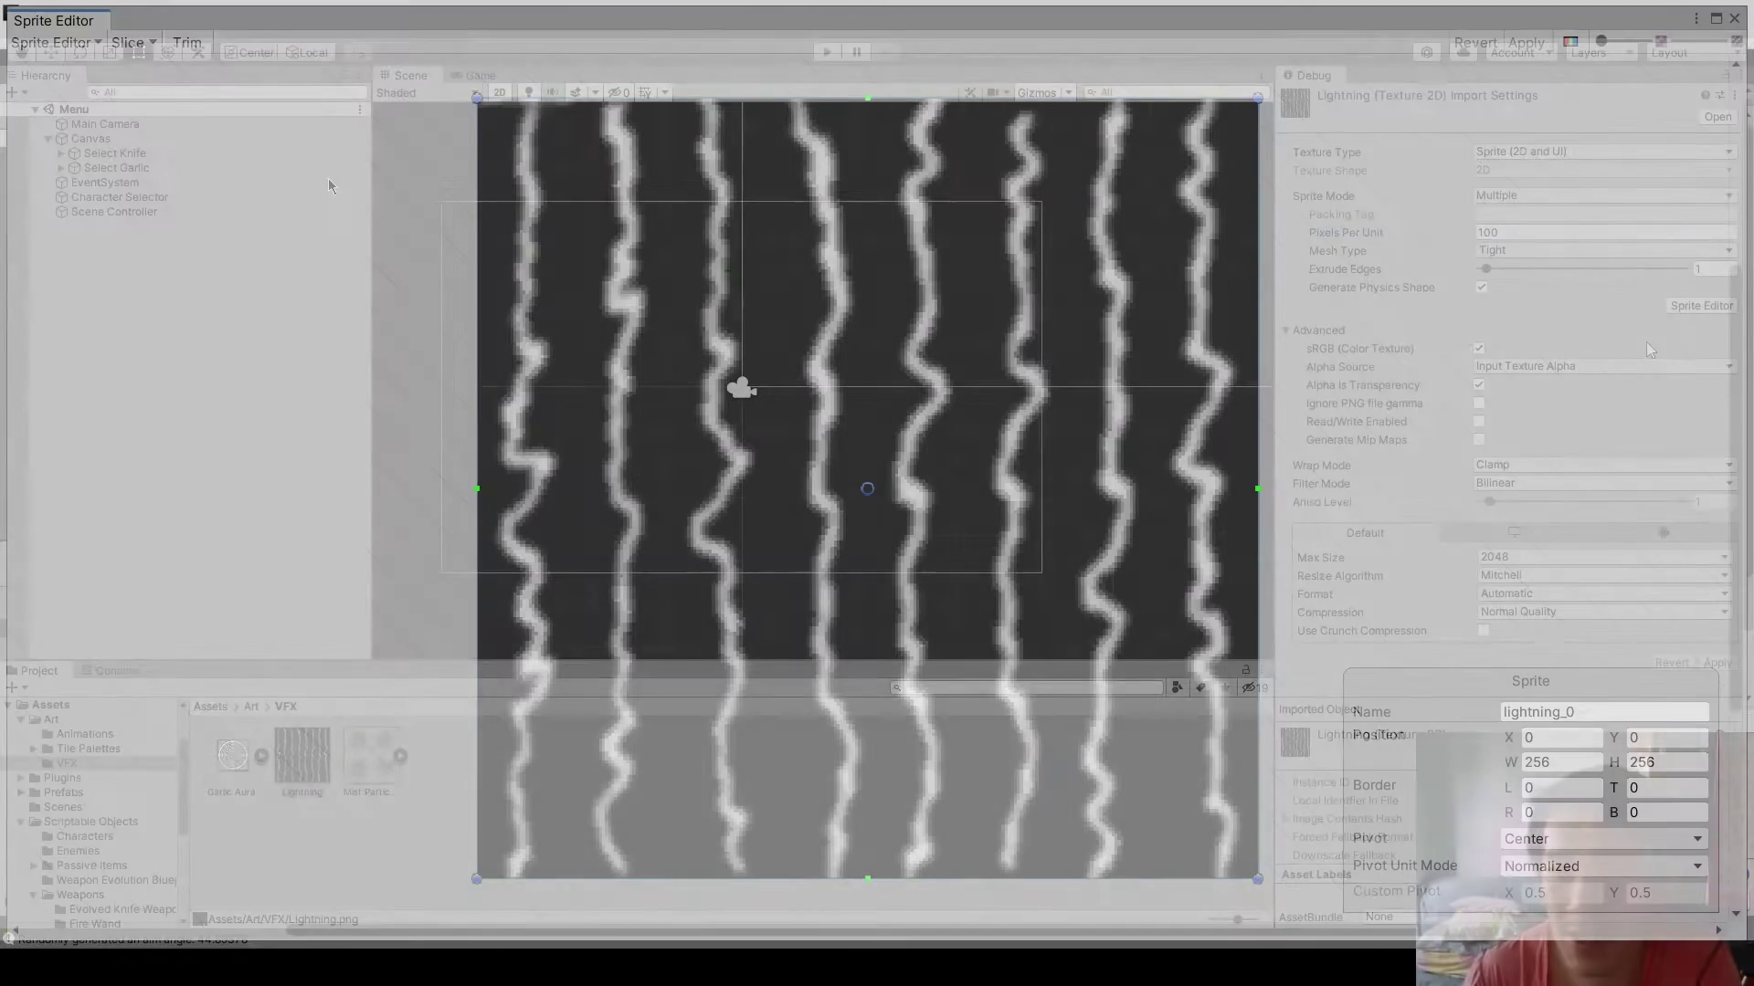
{"action": "left_click", "coordinate": [133, 43]}
{"action": "left_click", "coordinate": [404, 45]}
{"action": "left_click", "coordinate": [385, 112]}
{"action": "type", "text": "8"}
{"action": "left_click", "coordinate": [405, 241]}
{"action": "left_click", "coordinate": [1524, 42]}
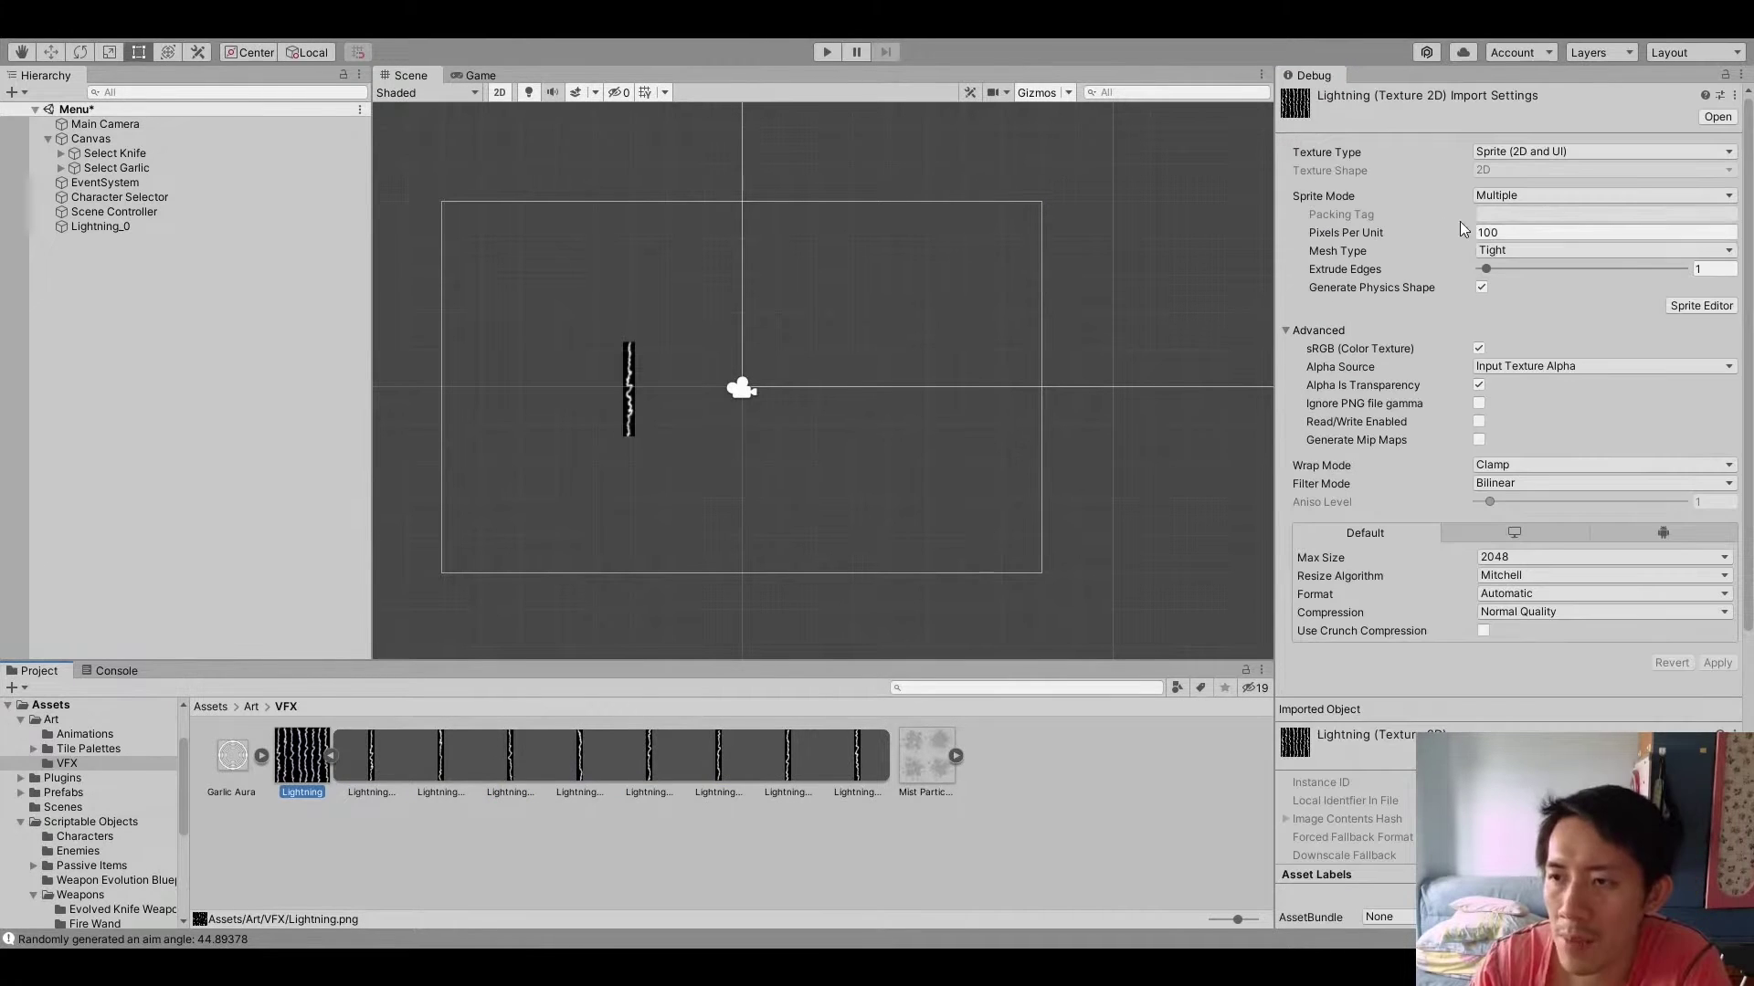
Set the Lightning texture to 25 pixels per unit and drag a second strike into the scene
{"action": "left_click", "coordinate": [1470, 234]}
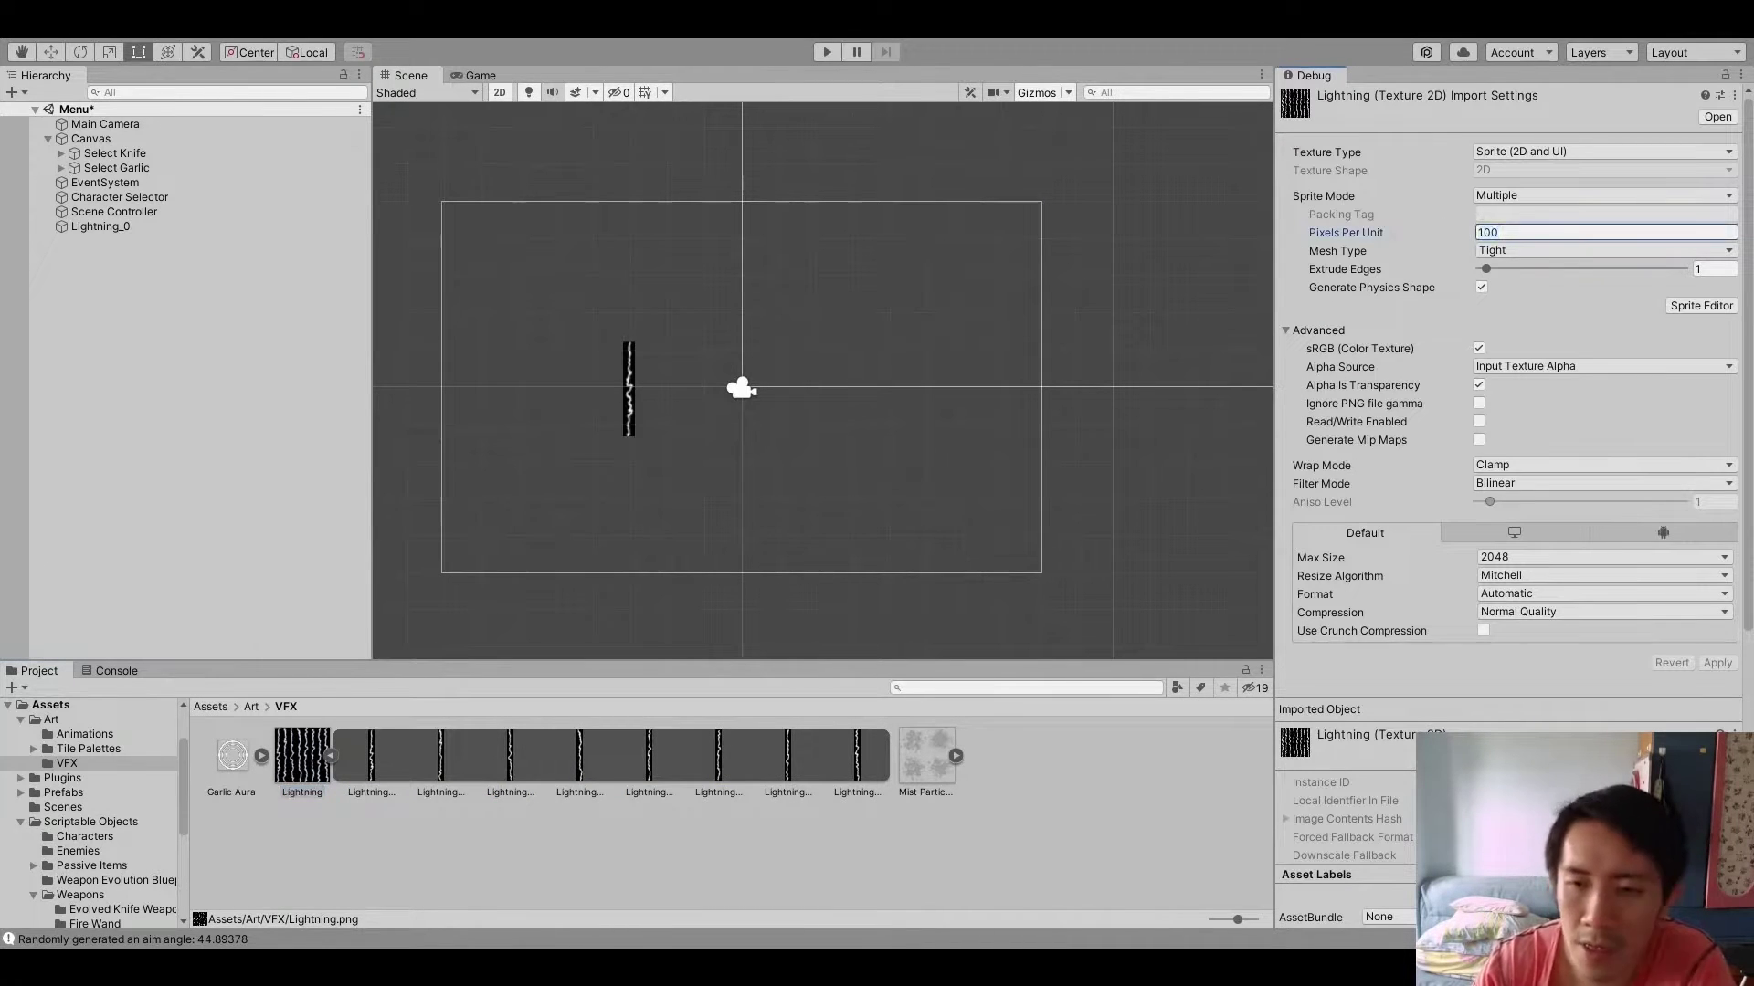
{"action": "type", "text": "20"}
{"action": "key", "text": "Return"}
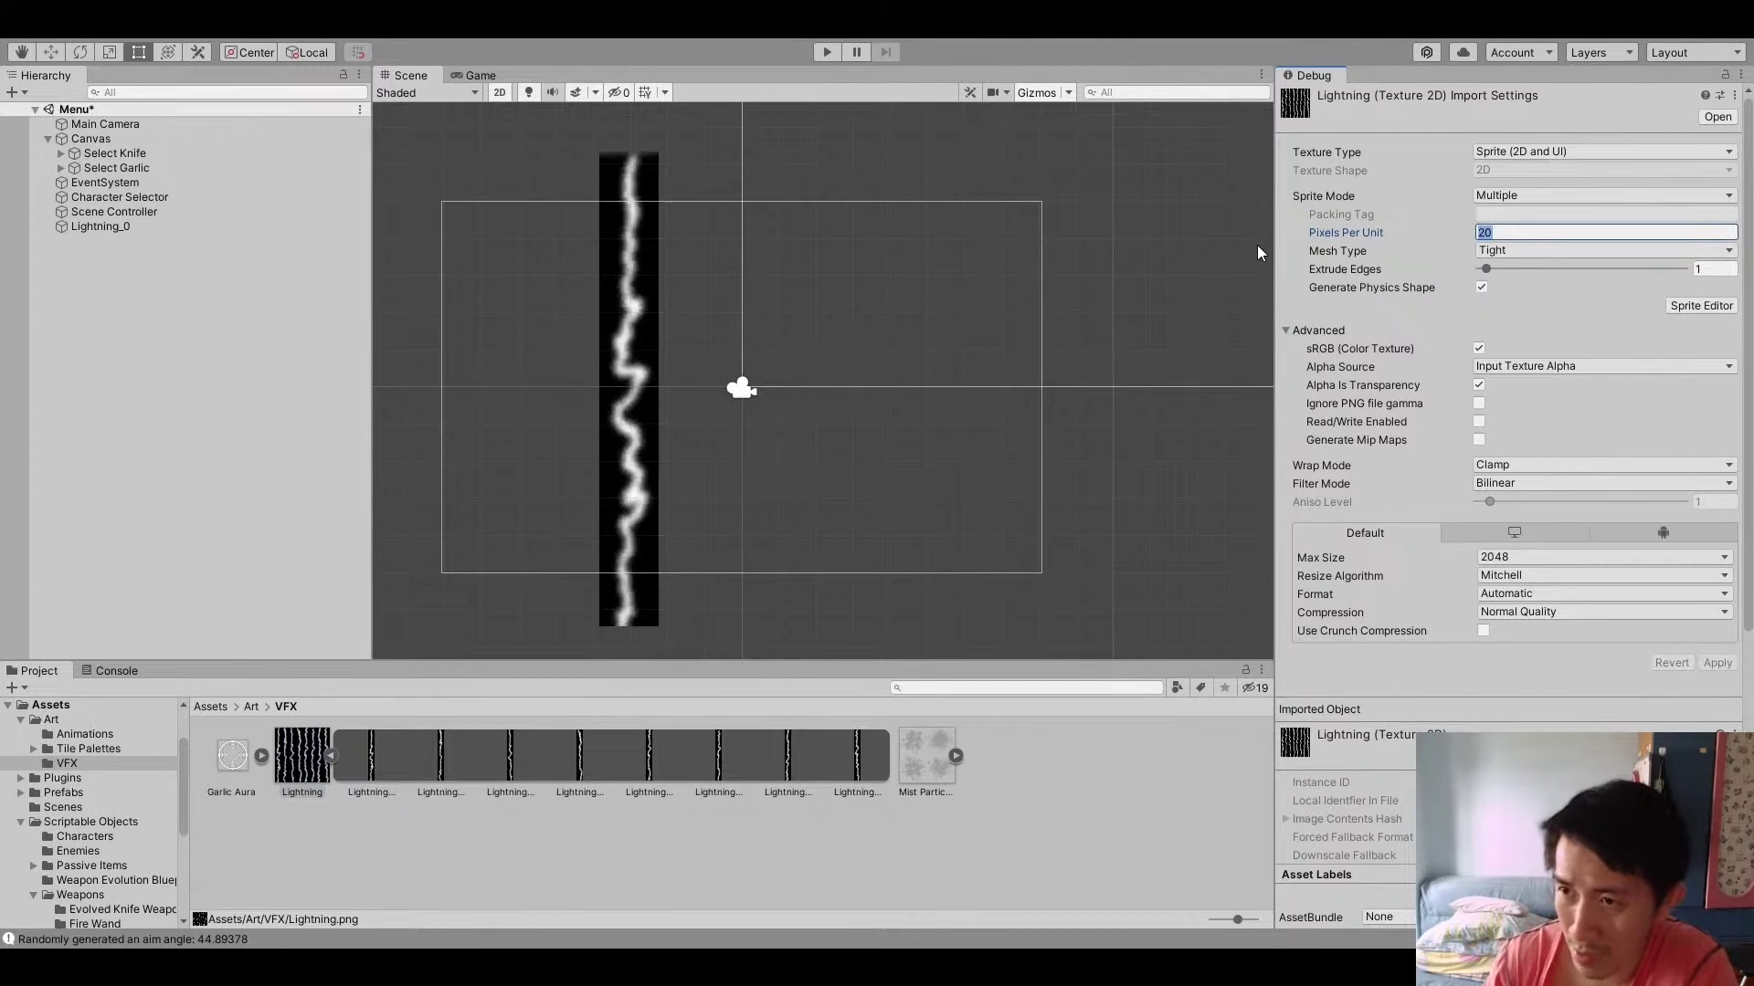
{"action": "type", "text": "25"}
{"action": "key", "text": "Return"}
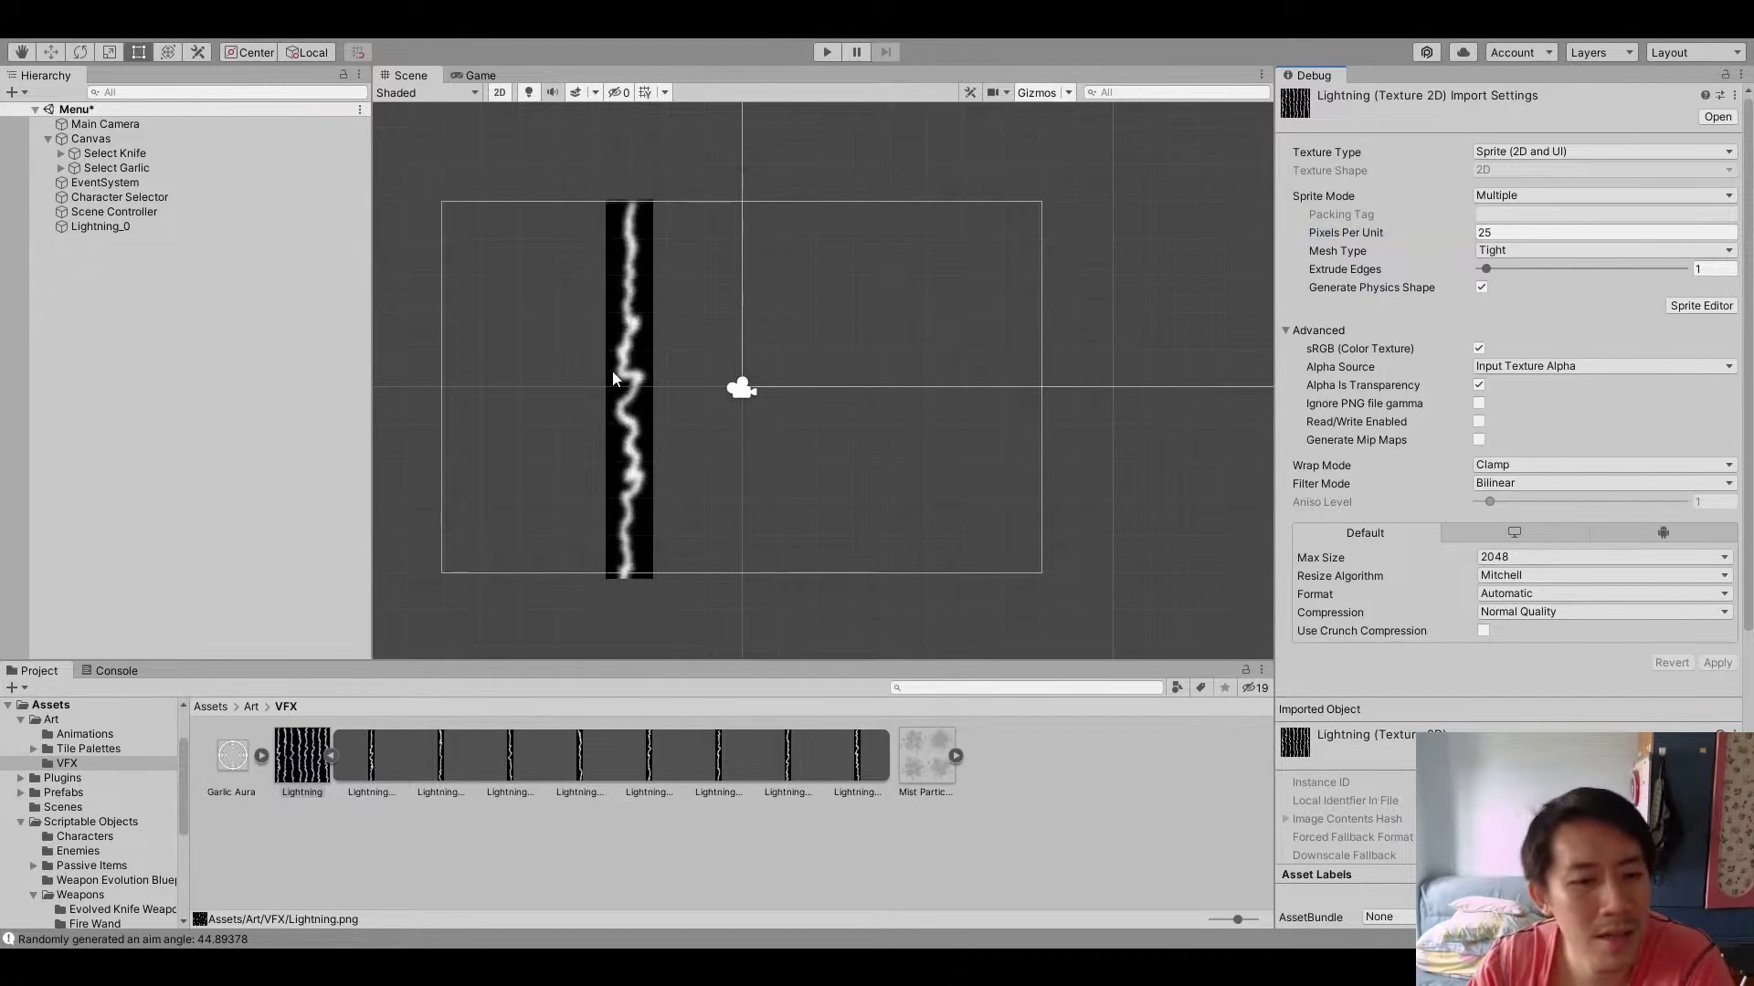
{"action": "left_click_drag", "start_coordinate": [301, 756], "coordinate": [555, 387]}
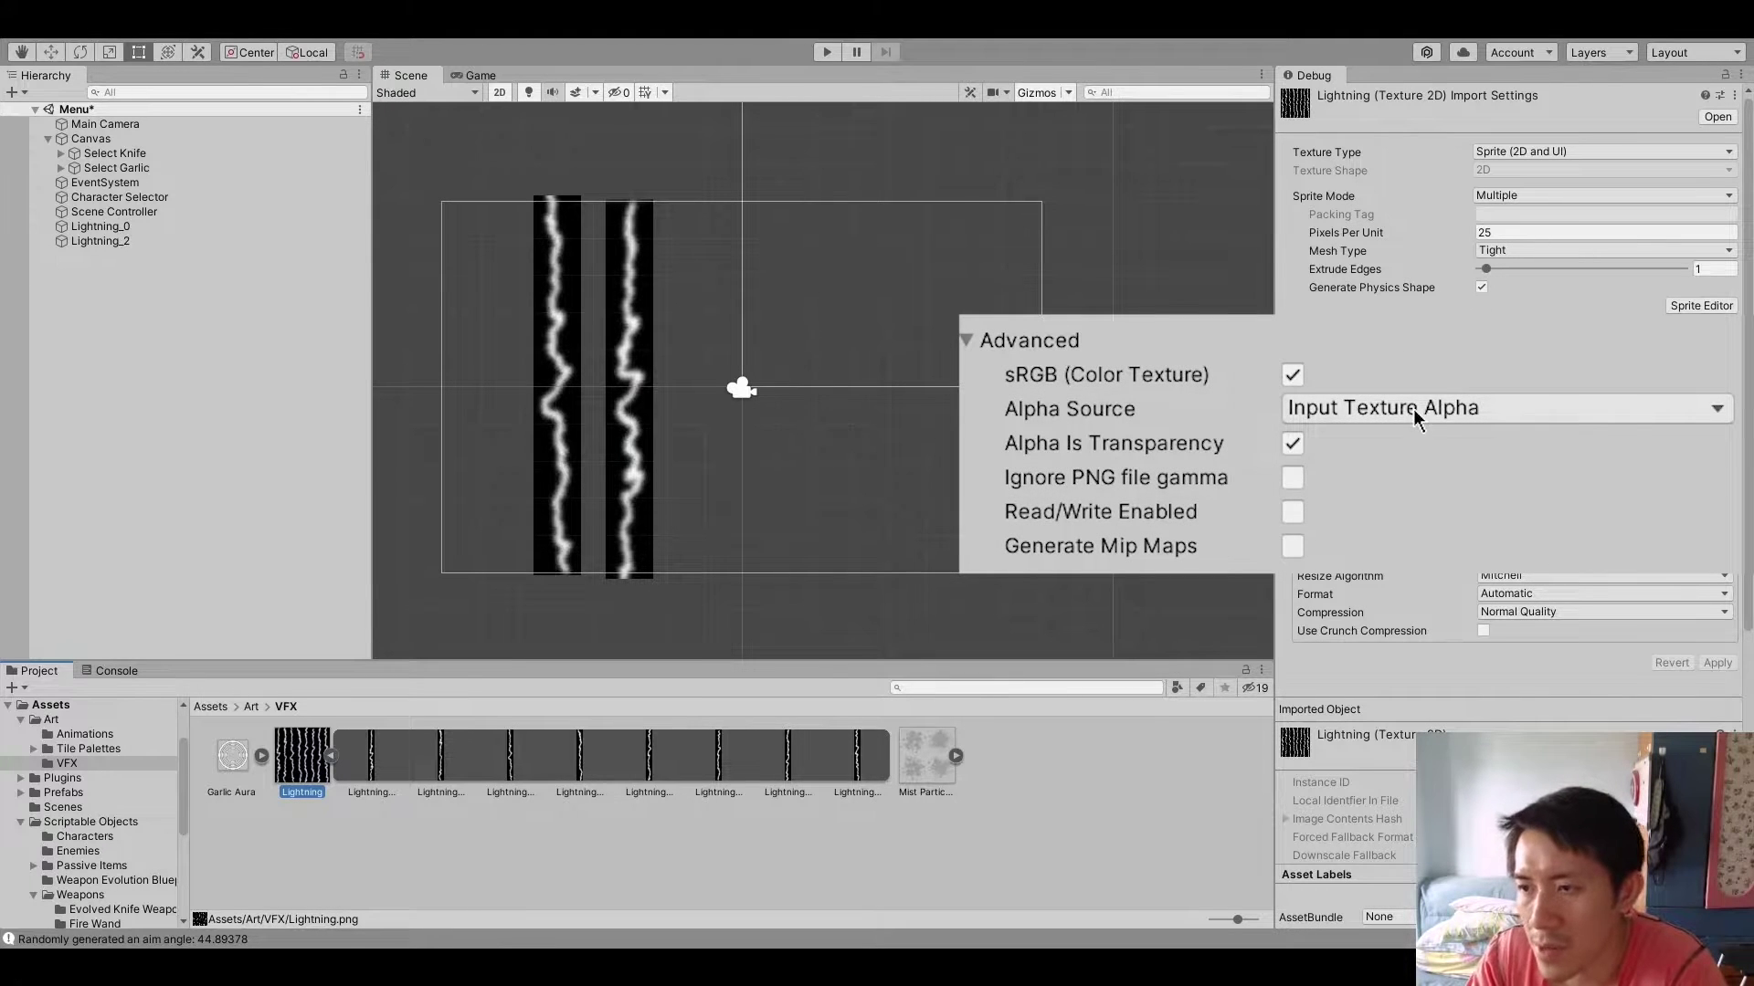
Set Alpha Source to From Gray Scale and apply the import settings
{"action": "left_click", "coordinate": [1412, 409]}
{"action": "left_click", "coordinate": [1397, 502]}
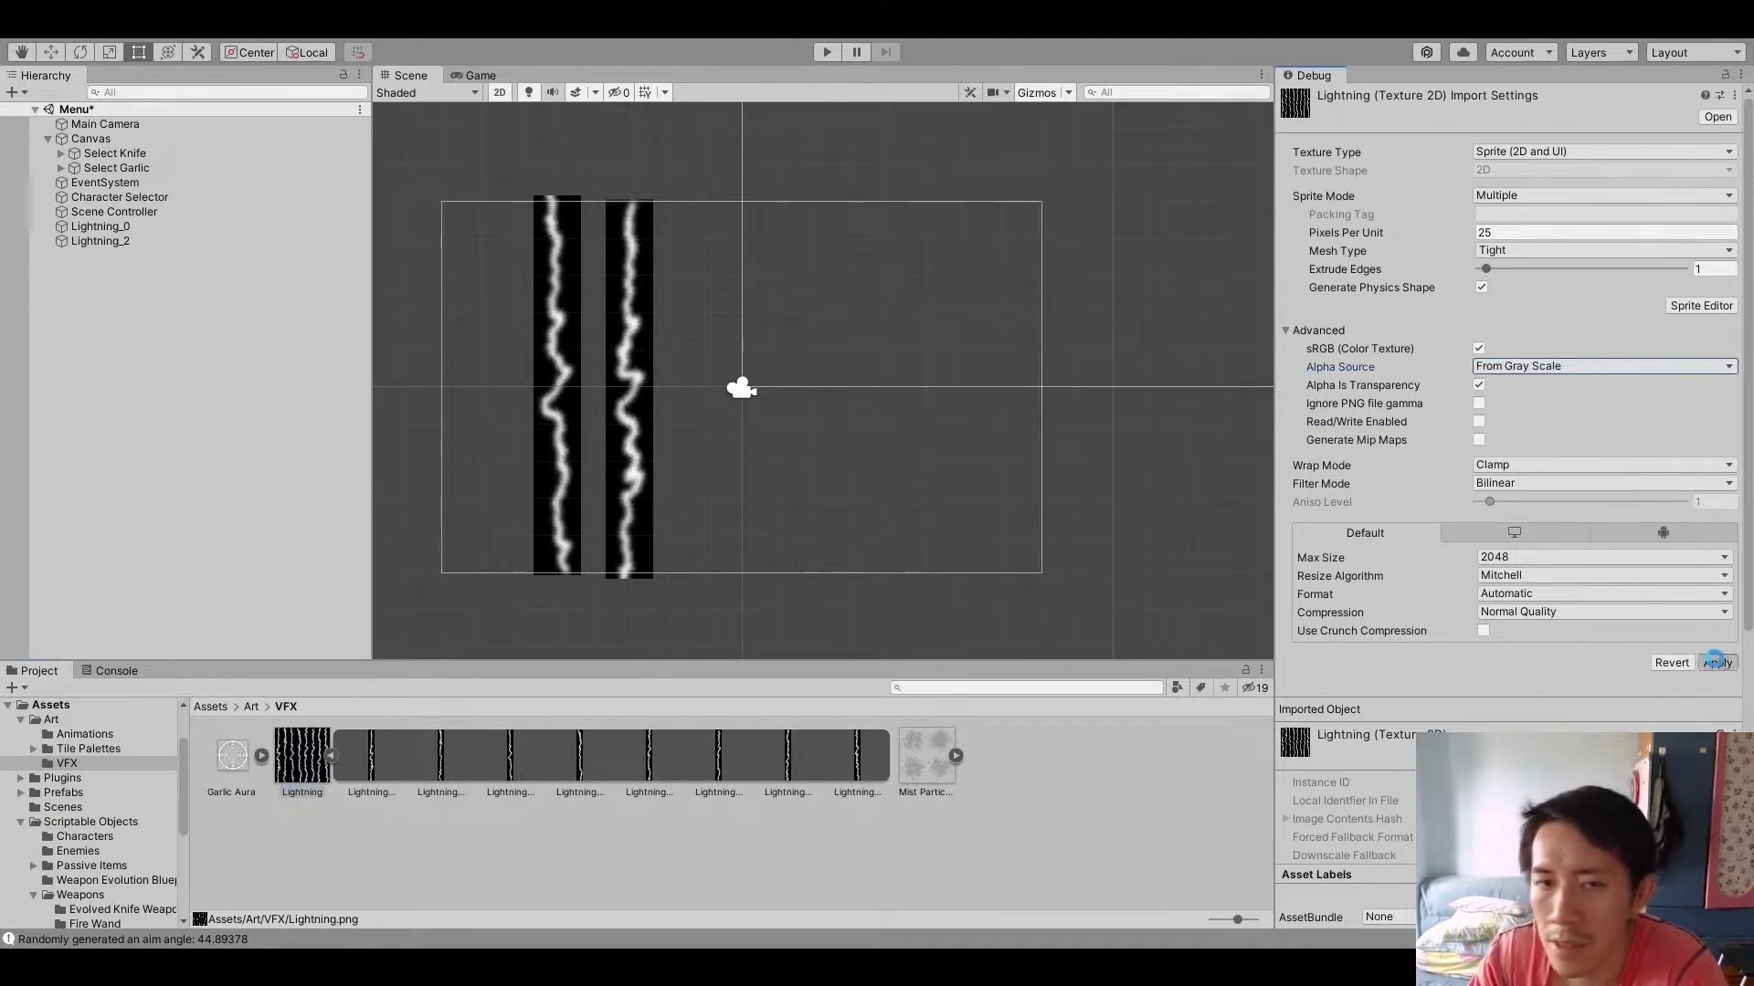
{"action": "left_click", "coordinate": [1717, 663]}
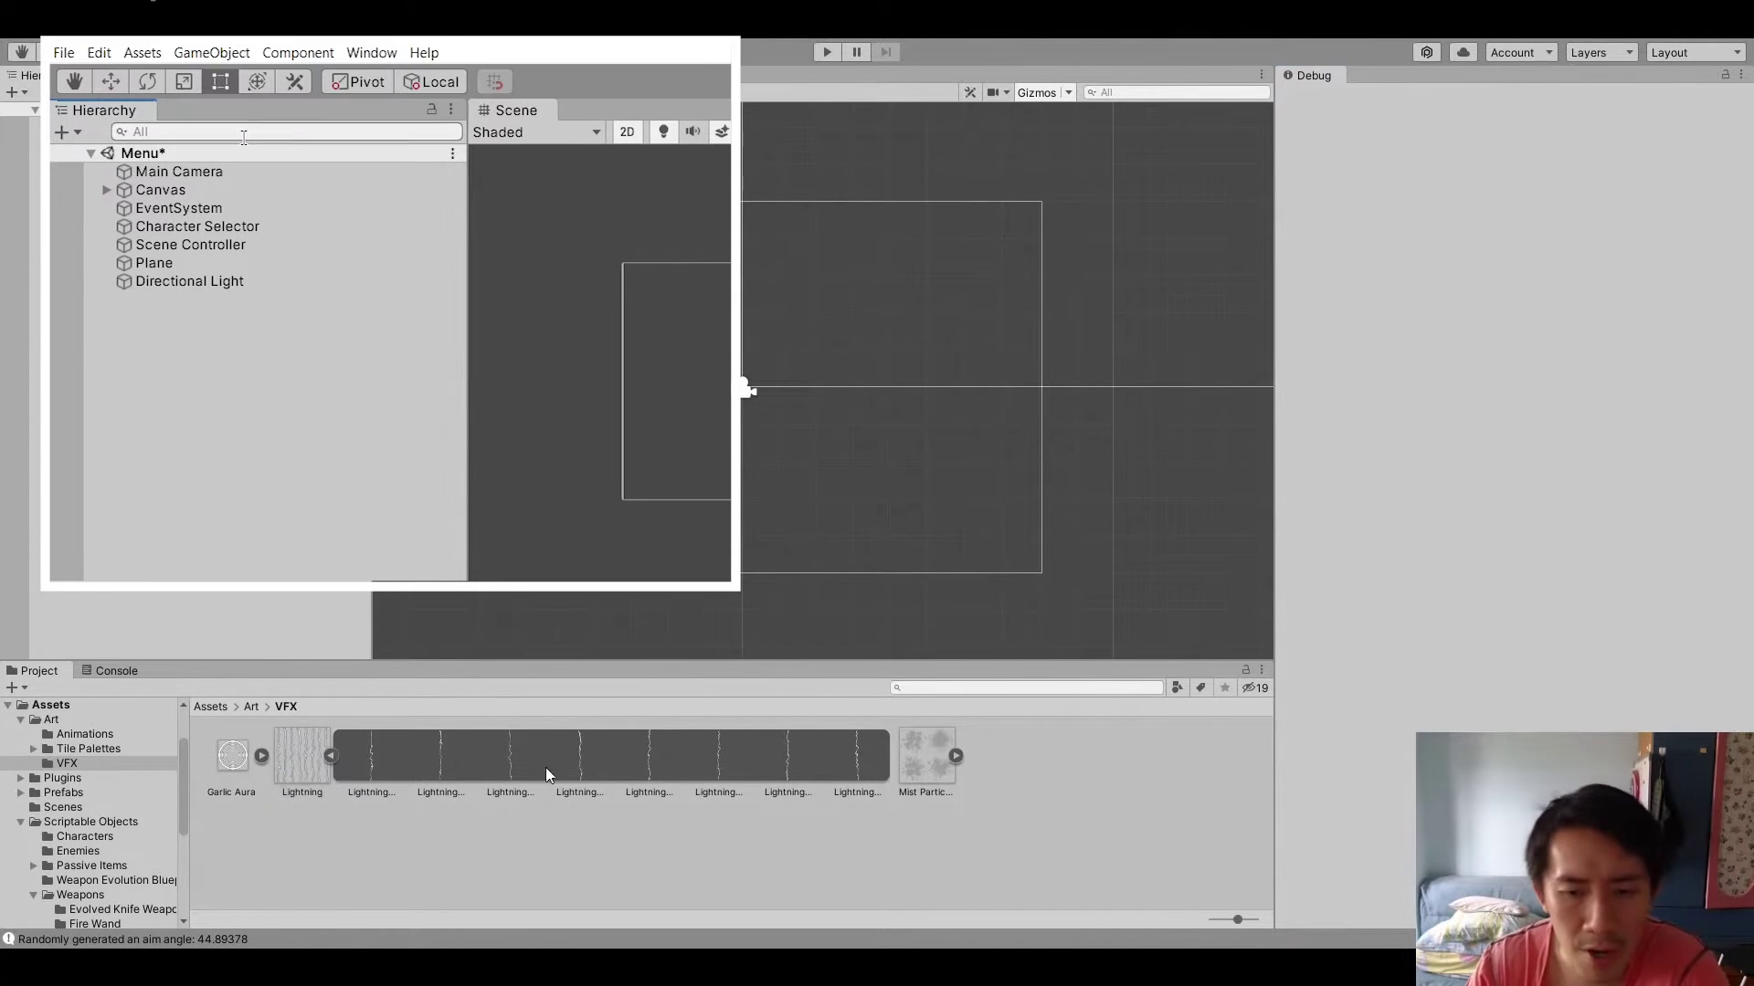
Create a Particle System from the Effects menu and move it left in the scene
{"action": "left_click", "coordinate": [531, 764]}
{"action": "left_click", "coordinate": [211, 52]}
{"action": "left_click", "coordinate": [541, 187]}
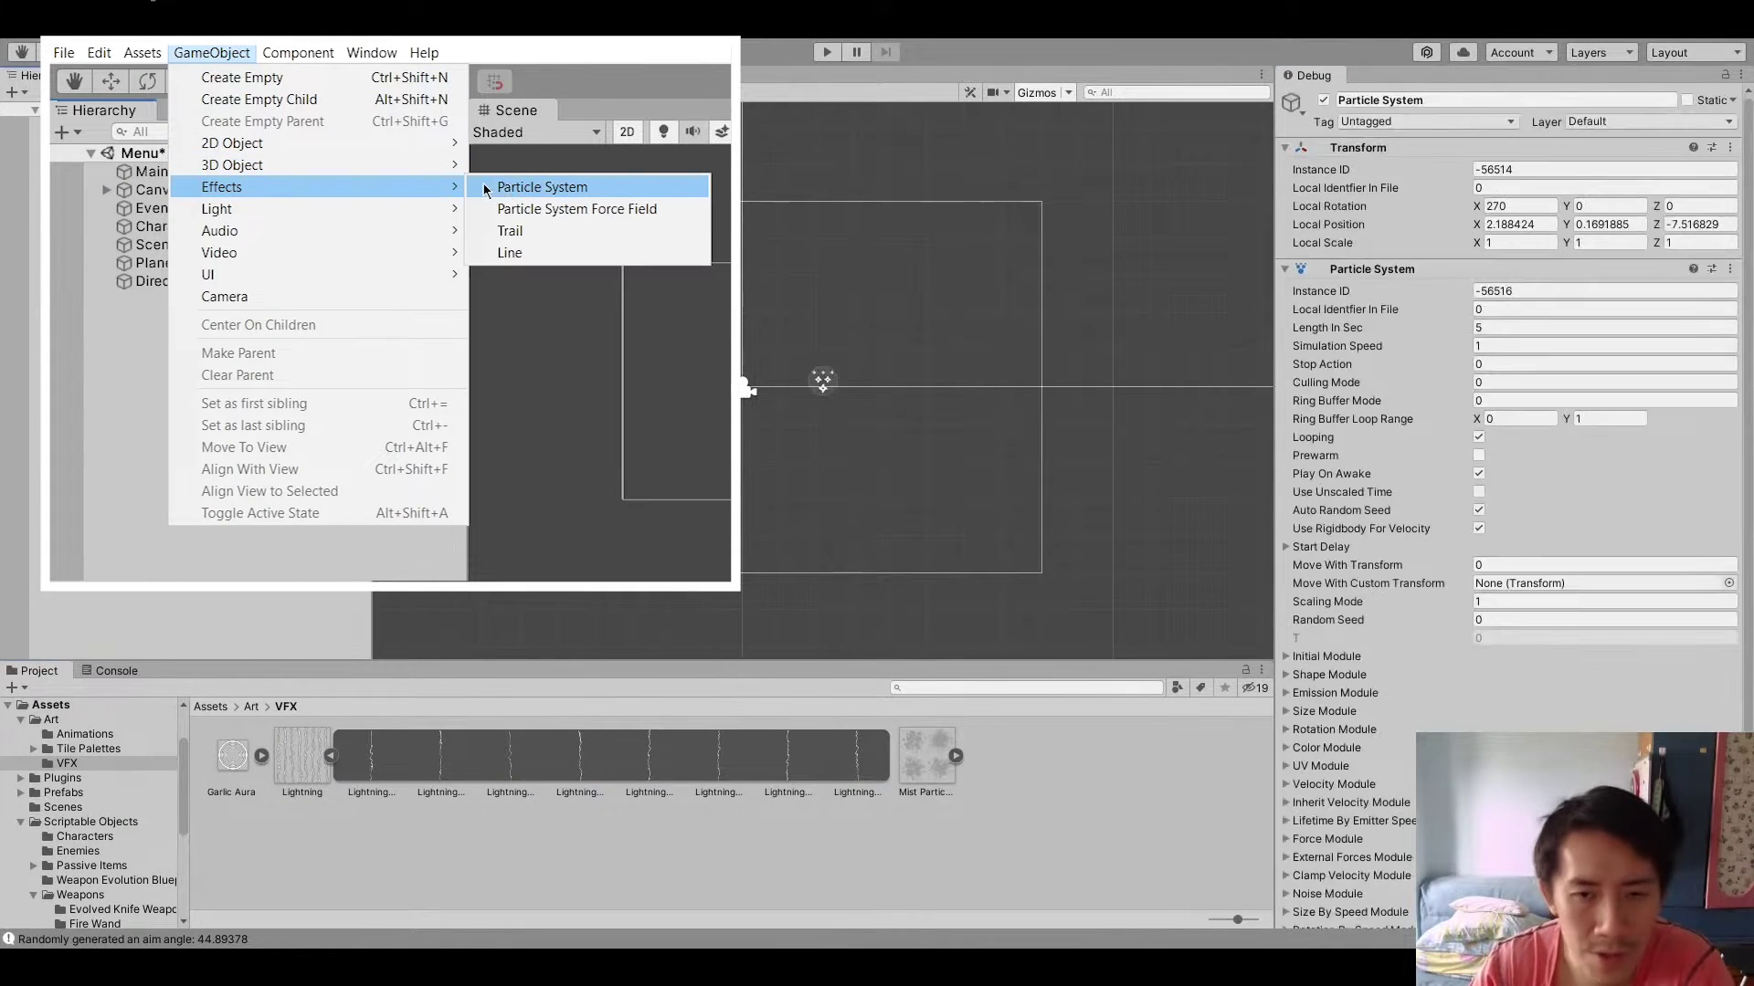
{"action": "left_click", "coordinate": [542, 187]}
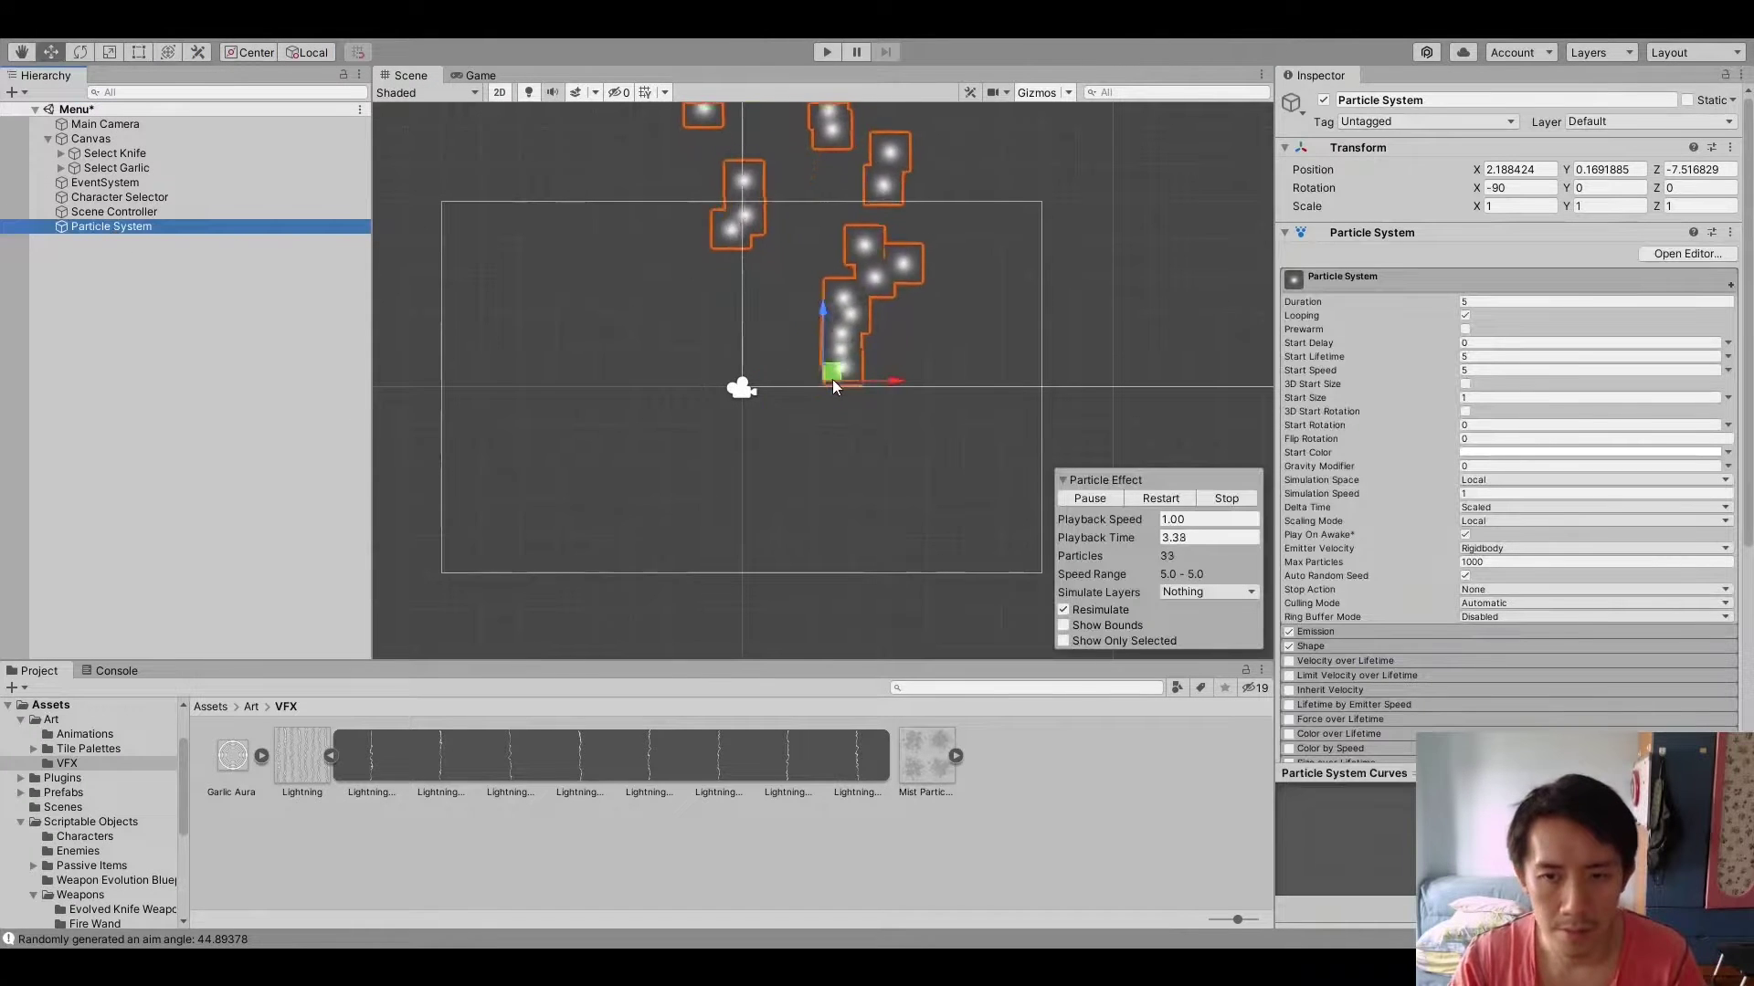
{"action": "left_click_drag", "start_coordinate": [832, 380], "coordinate": [592, 500]}
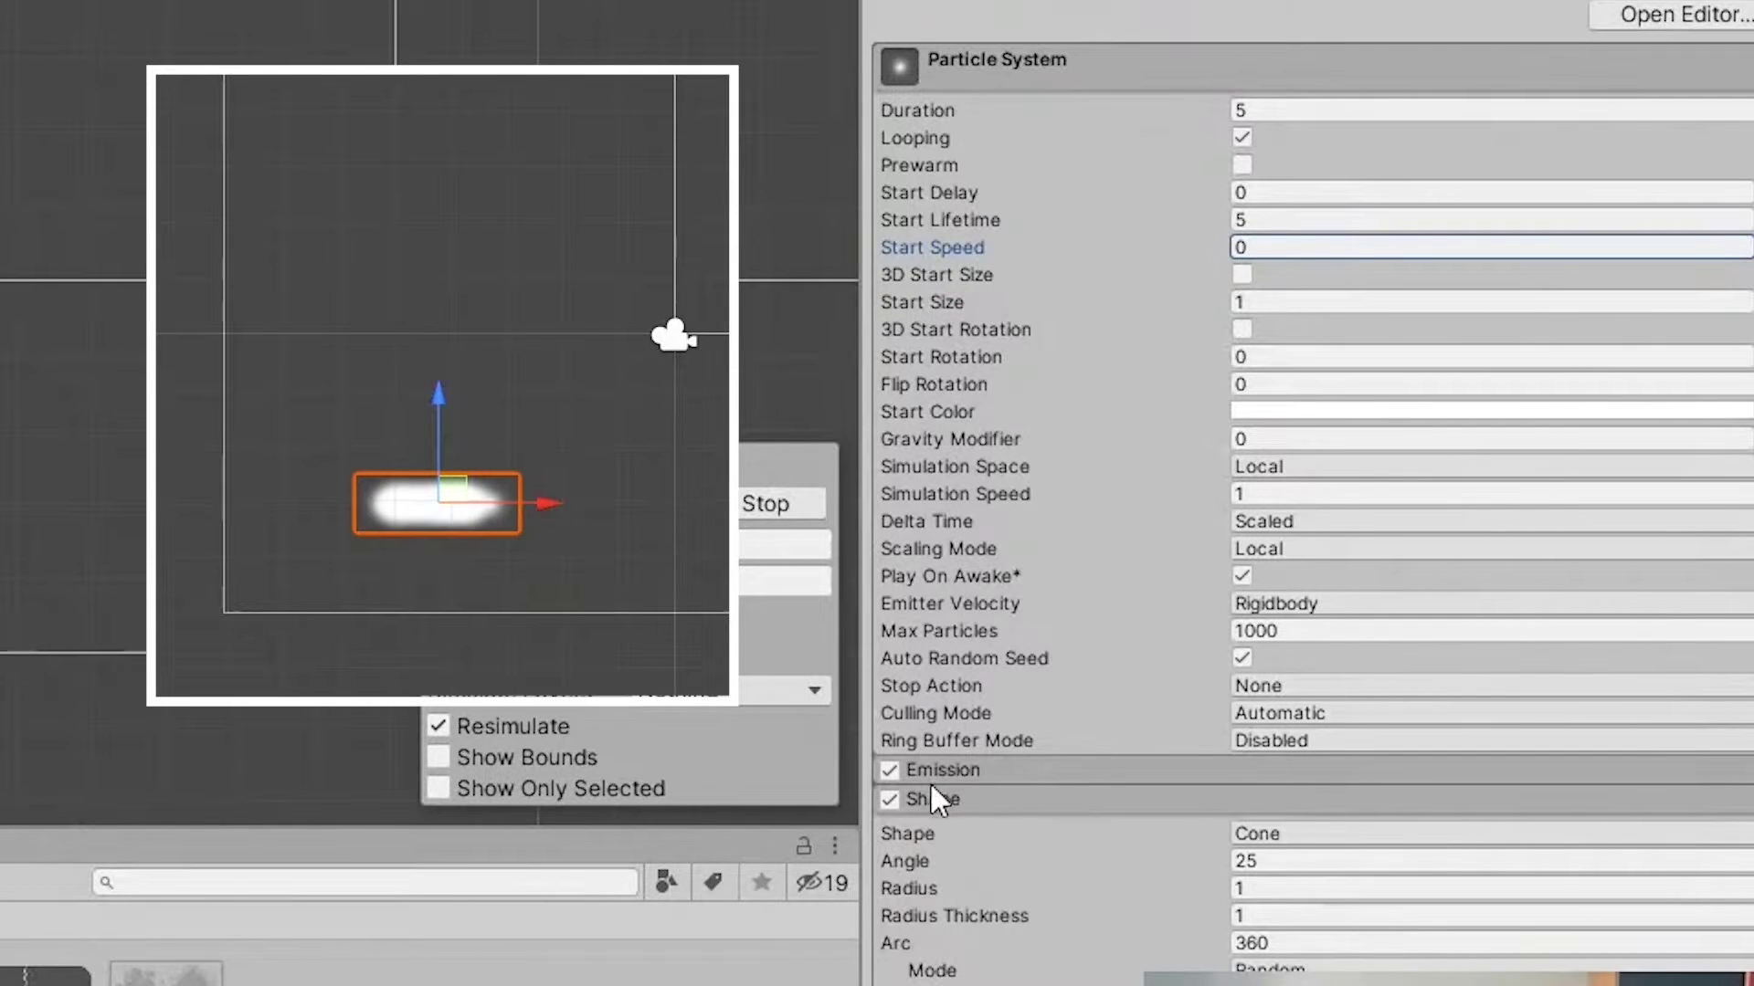
Enable 3D Start Size with X 0.1 and Y 12, and raise the system
{"action": "left_click", "coordinate": [1250, 299]}
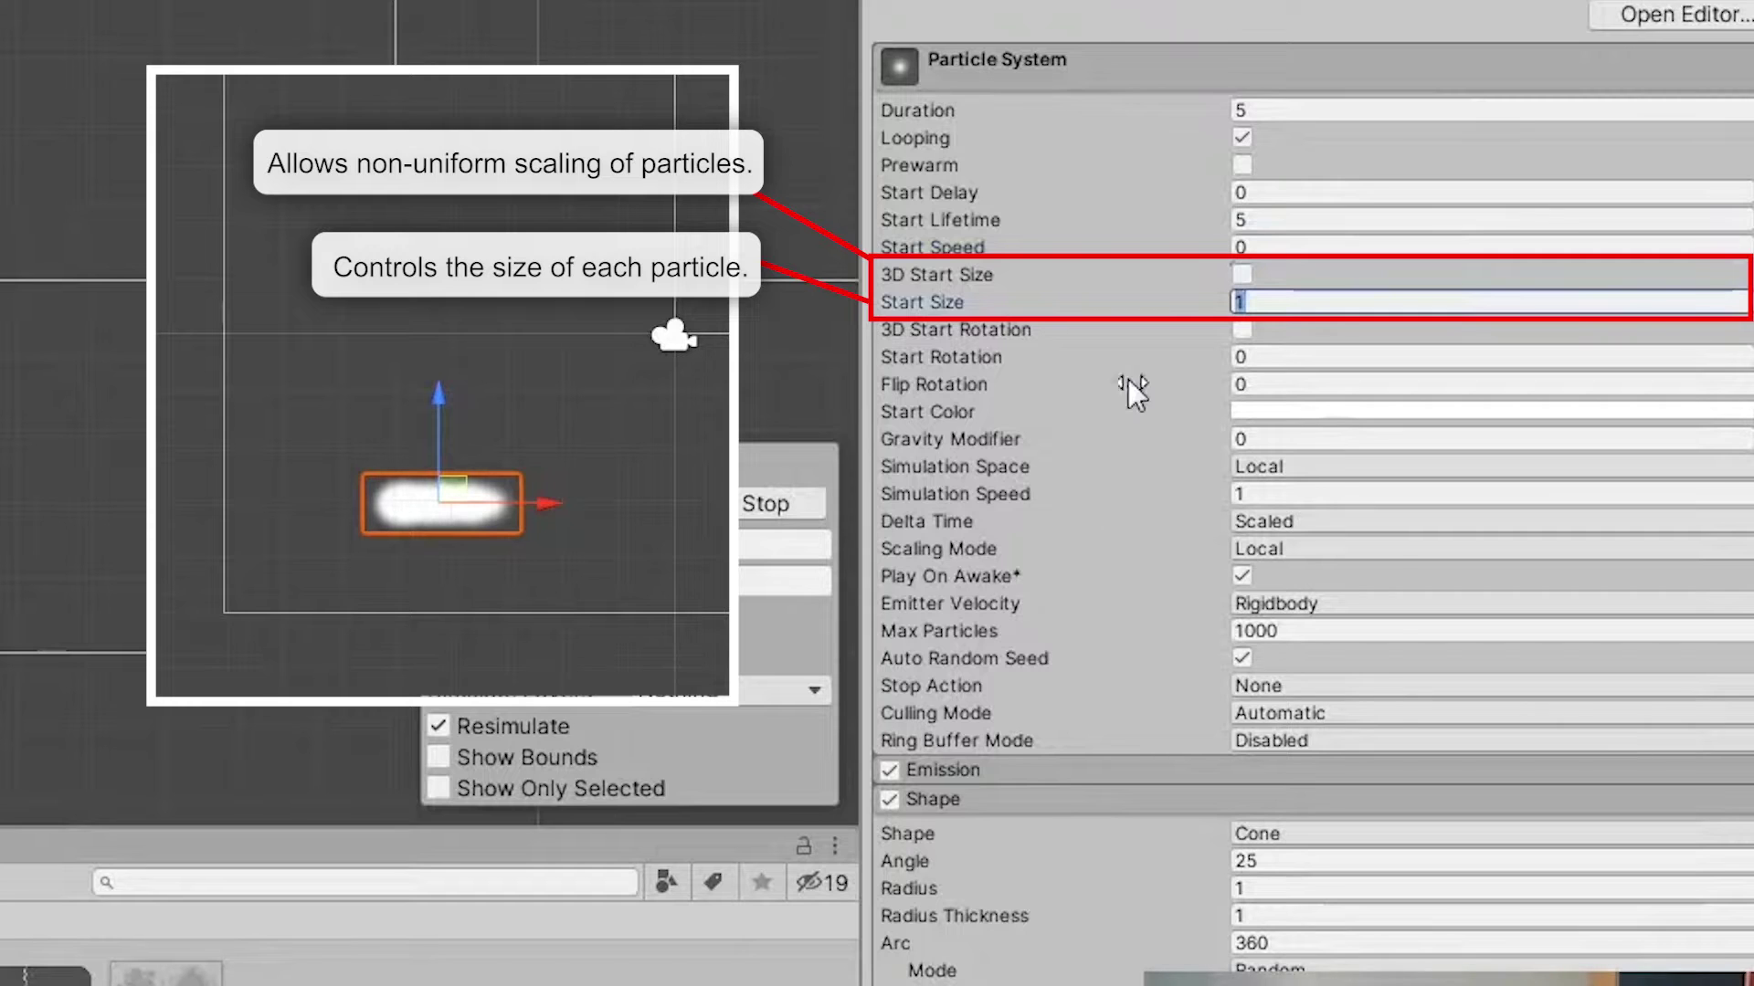
{"action": "left_click", "coordinate": [1242, 275]}
{"action": "left_click", "coordinate": [1028, 303]}
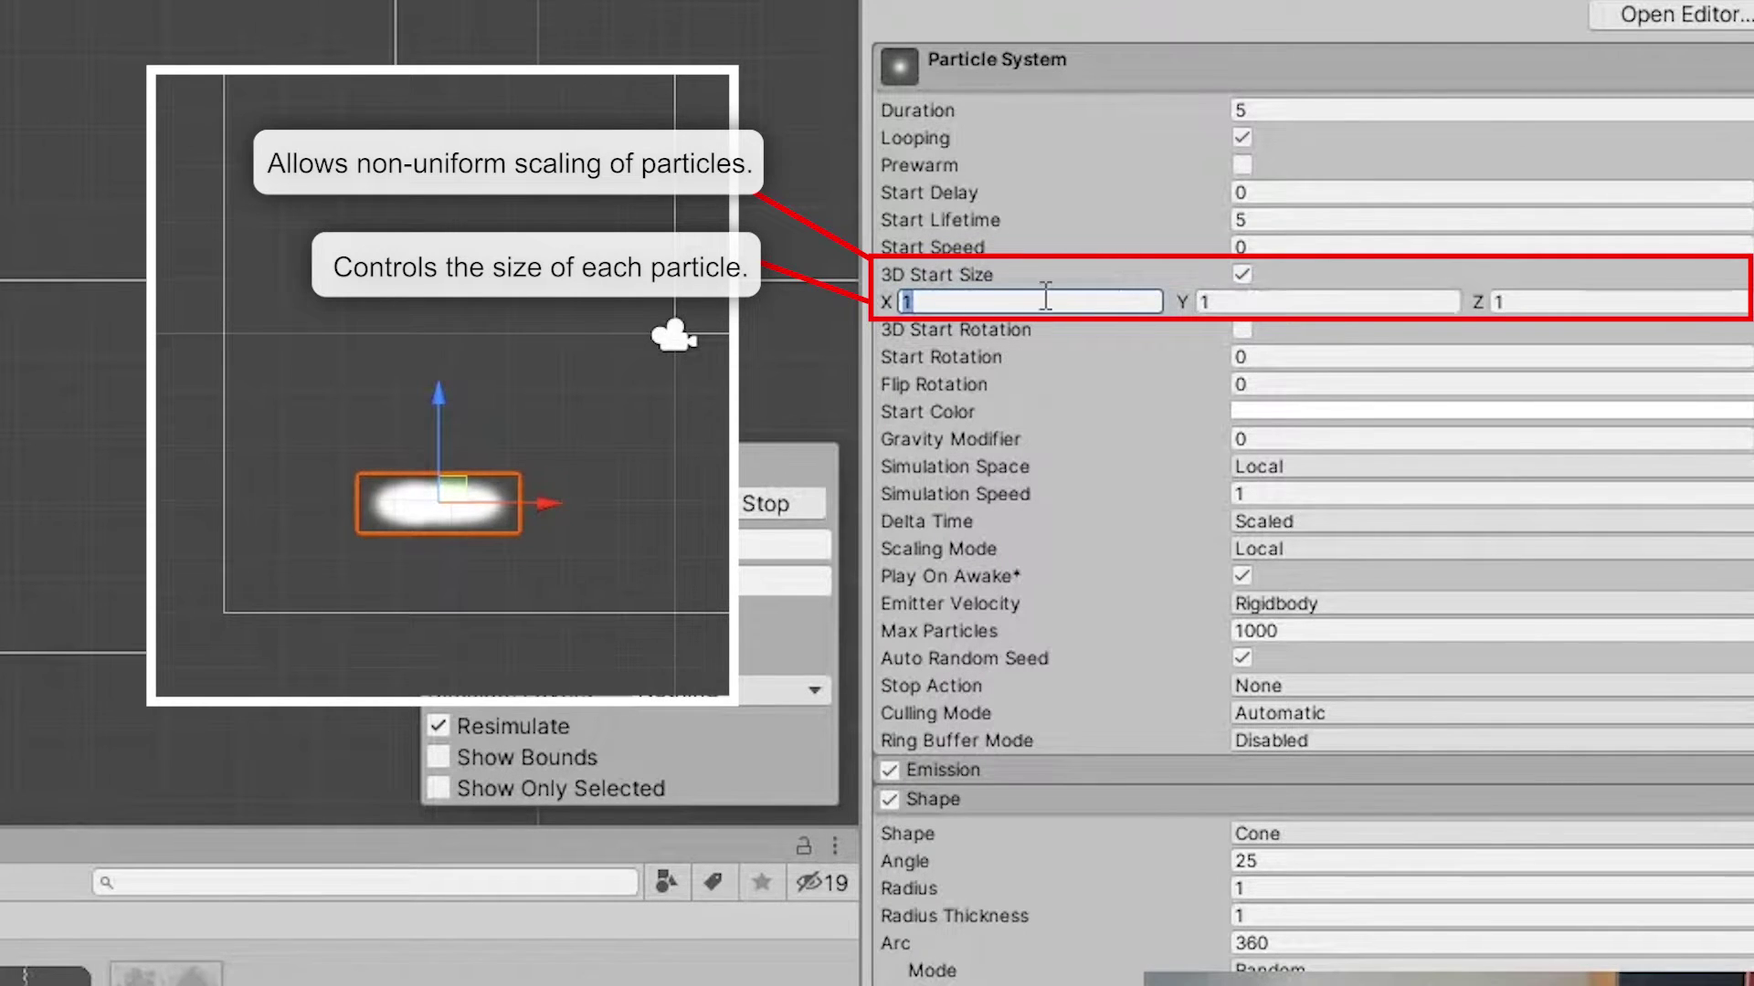
{"action": "type", "text": "0.1"}
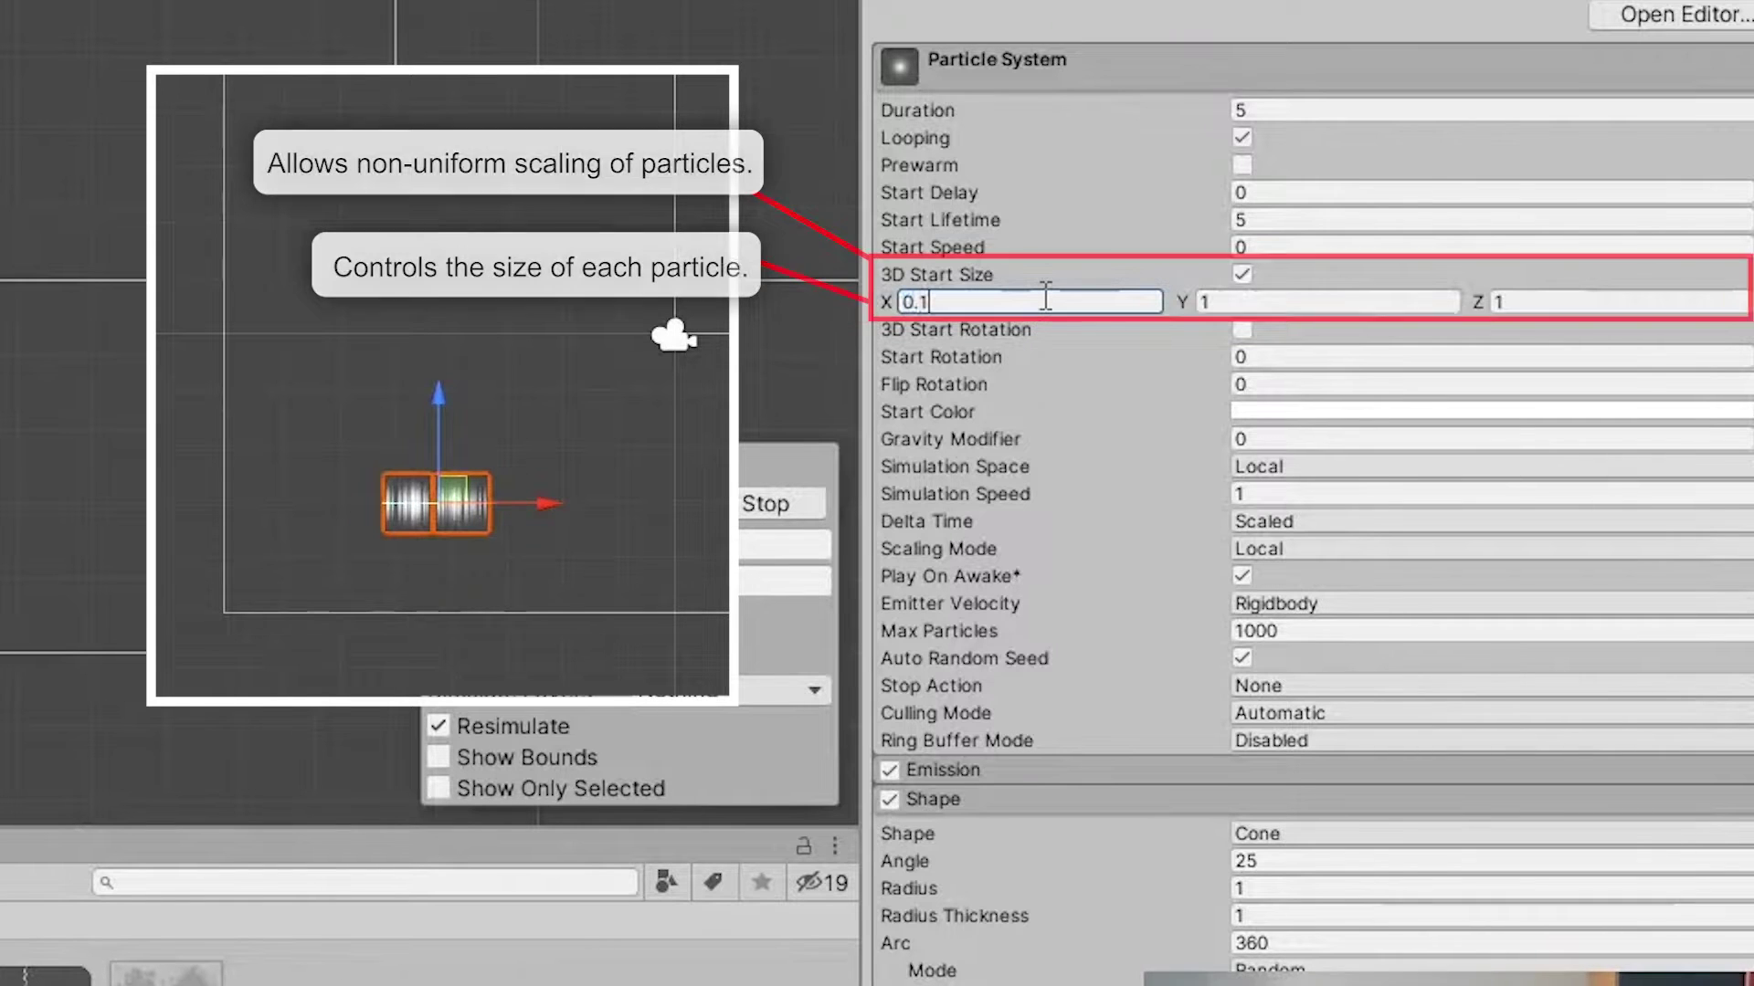
{"action": "left_click", "coordinate": [1264, 302]}
{"action": "type", "text": "10"}
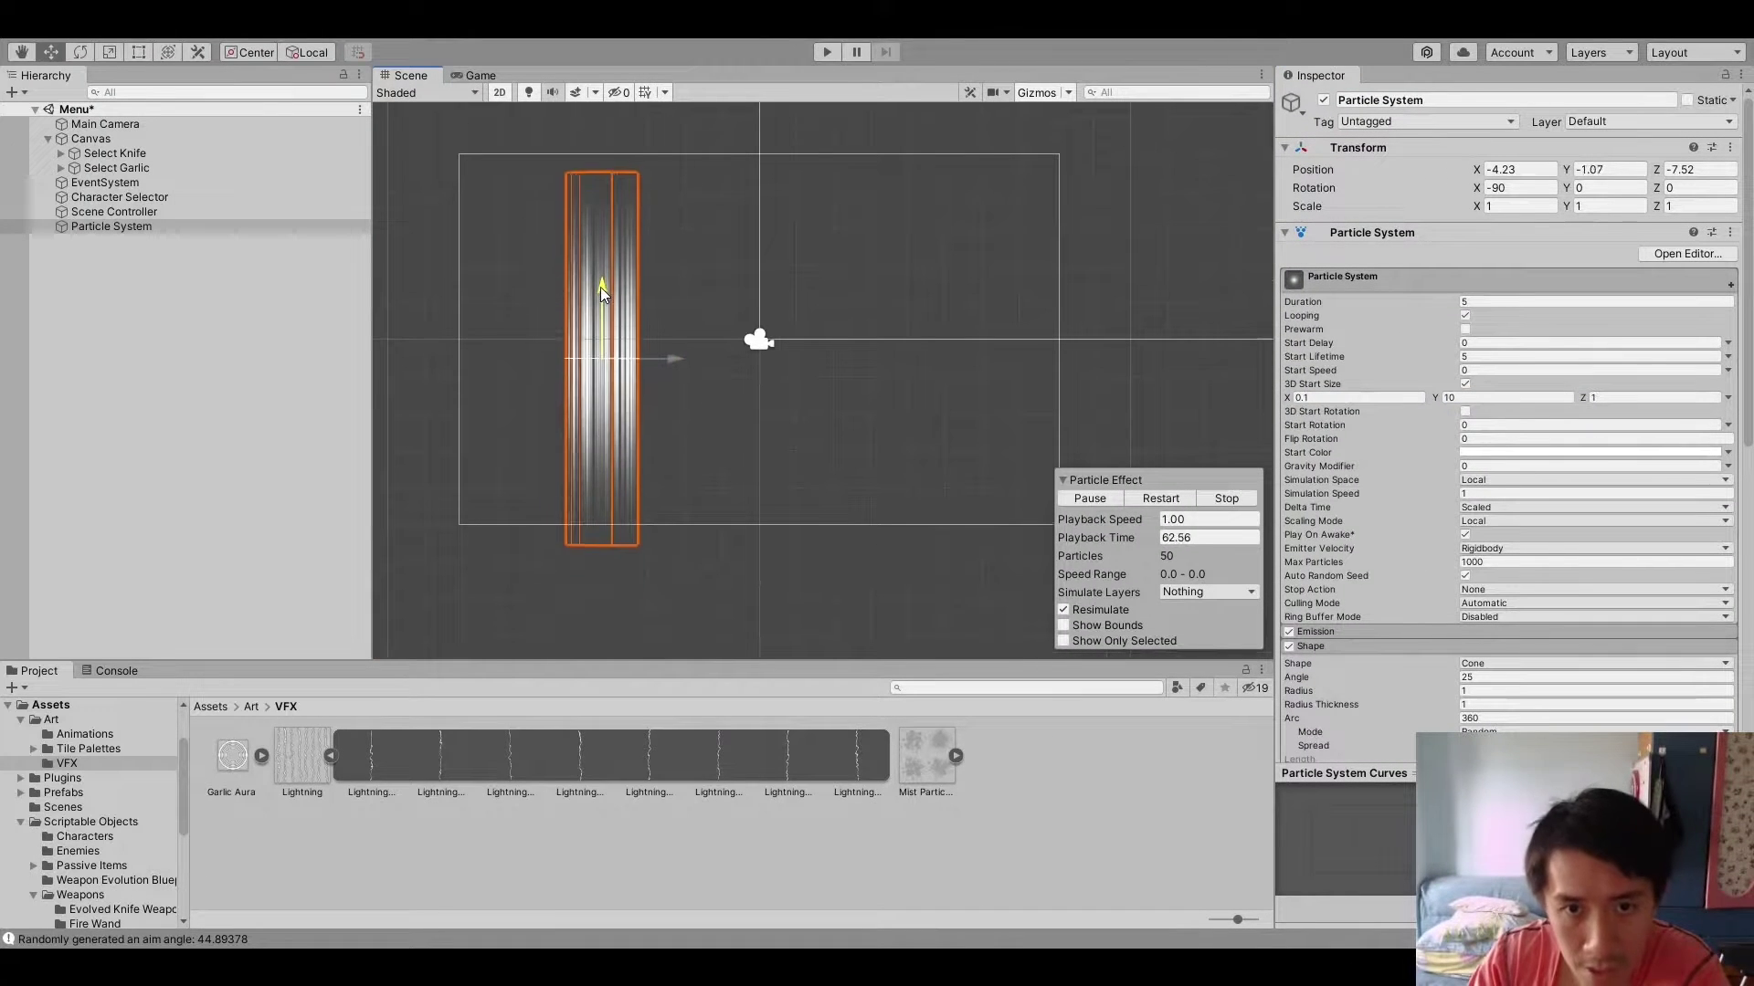
{"action": "left_click_drag", "start_coordinate": [601, 287], "coordinate": [604, 261]}
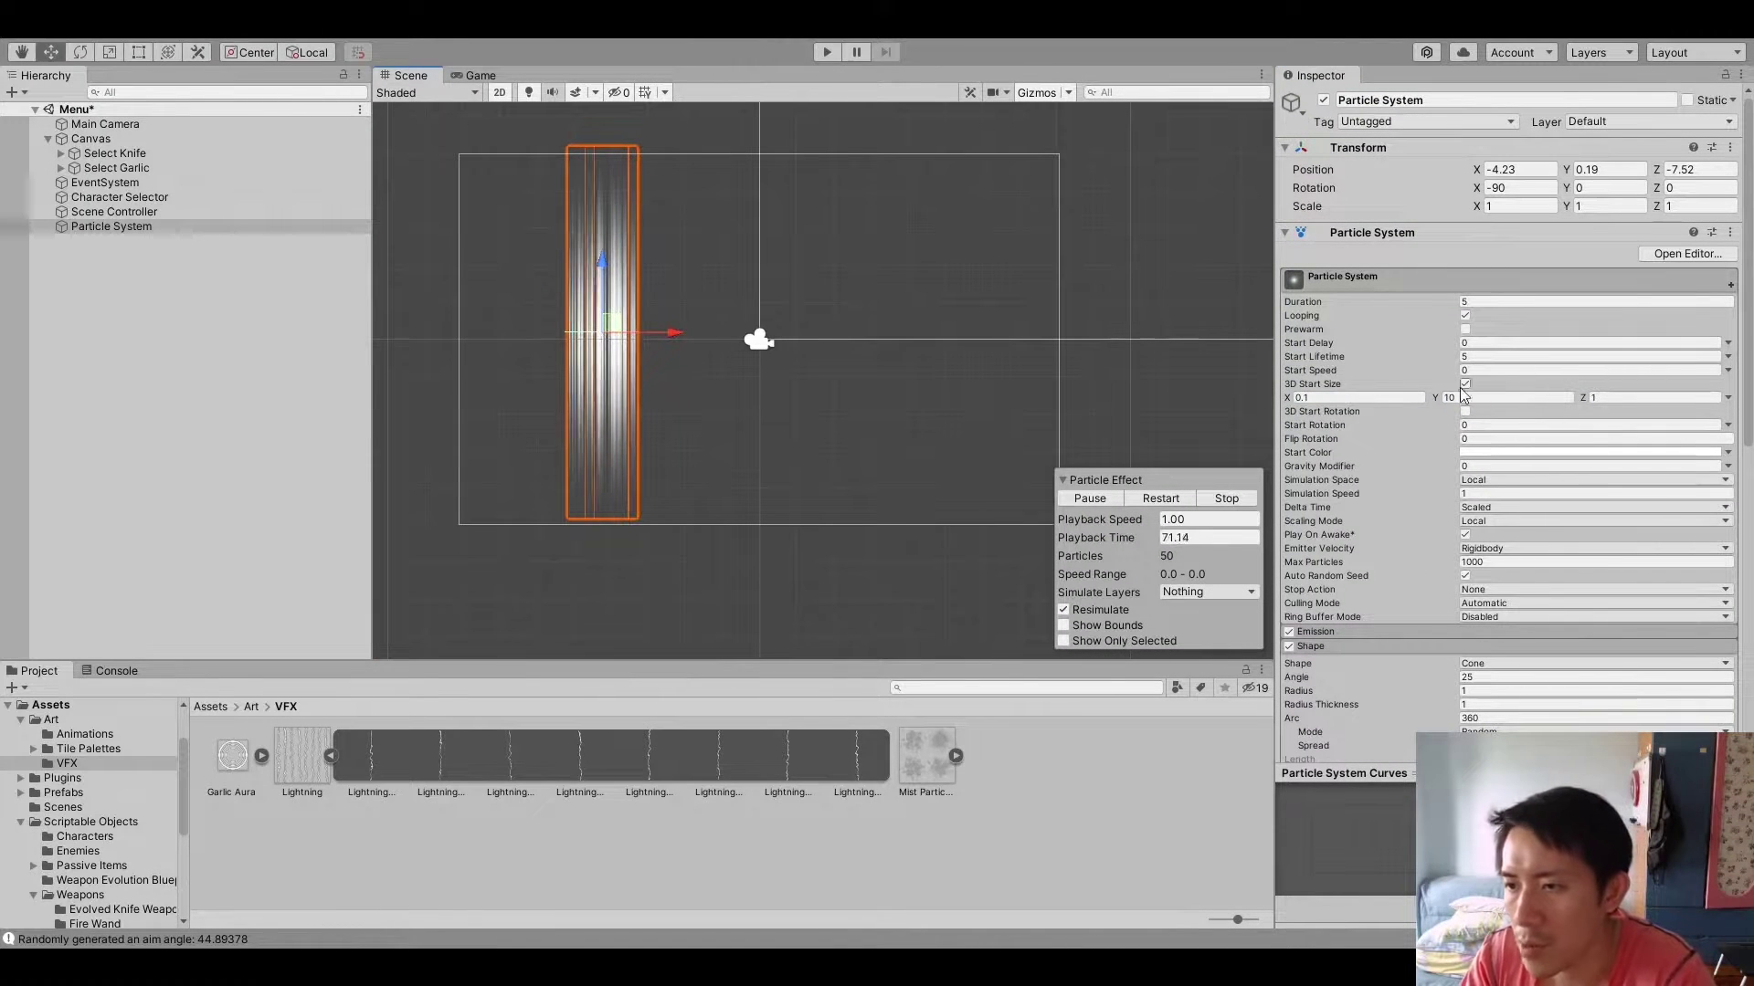
{"action": "left_click", "coordinate": [1507, 396]}
{"action": "type", "text": "12"}
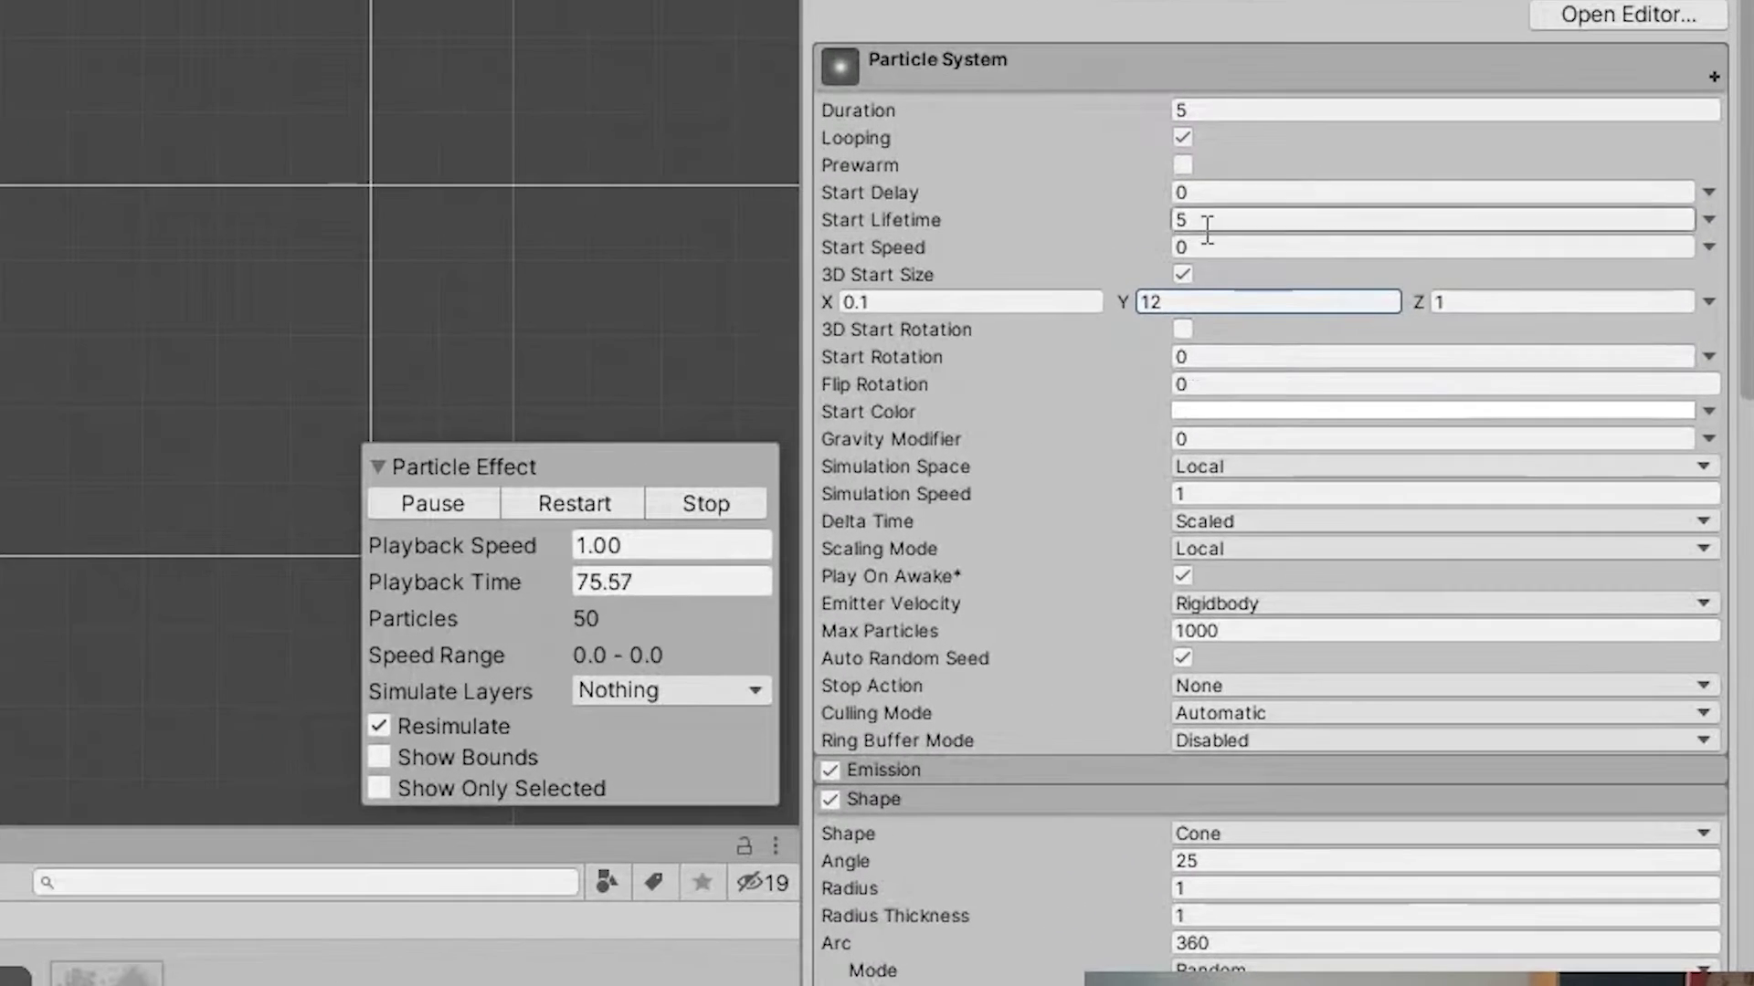
{"action": "scroll", "coordinate": [1207, 411], "scroll_direction": "down", "scroll_amount": 3}
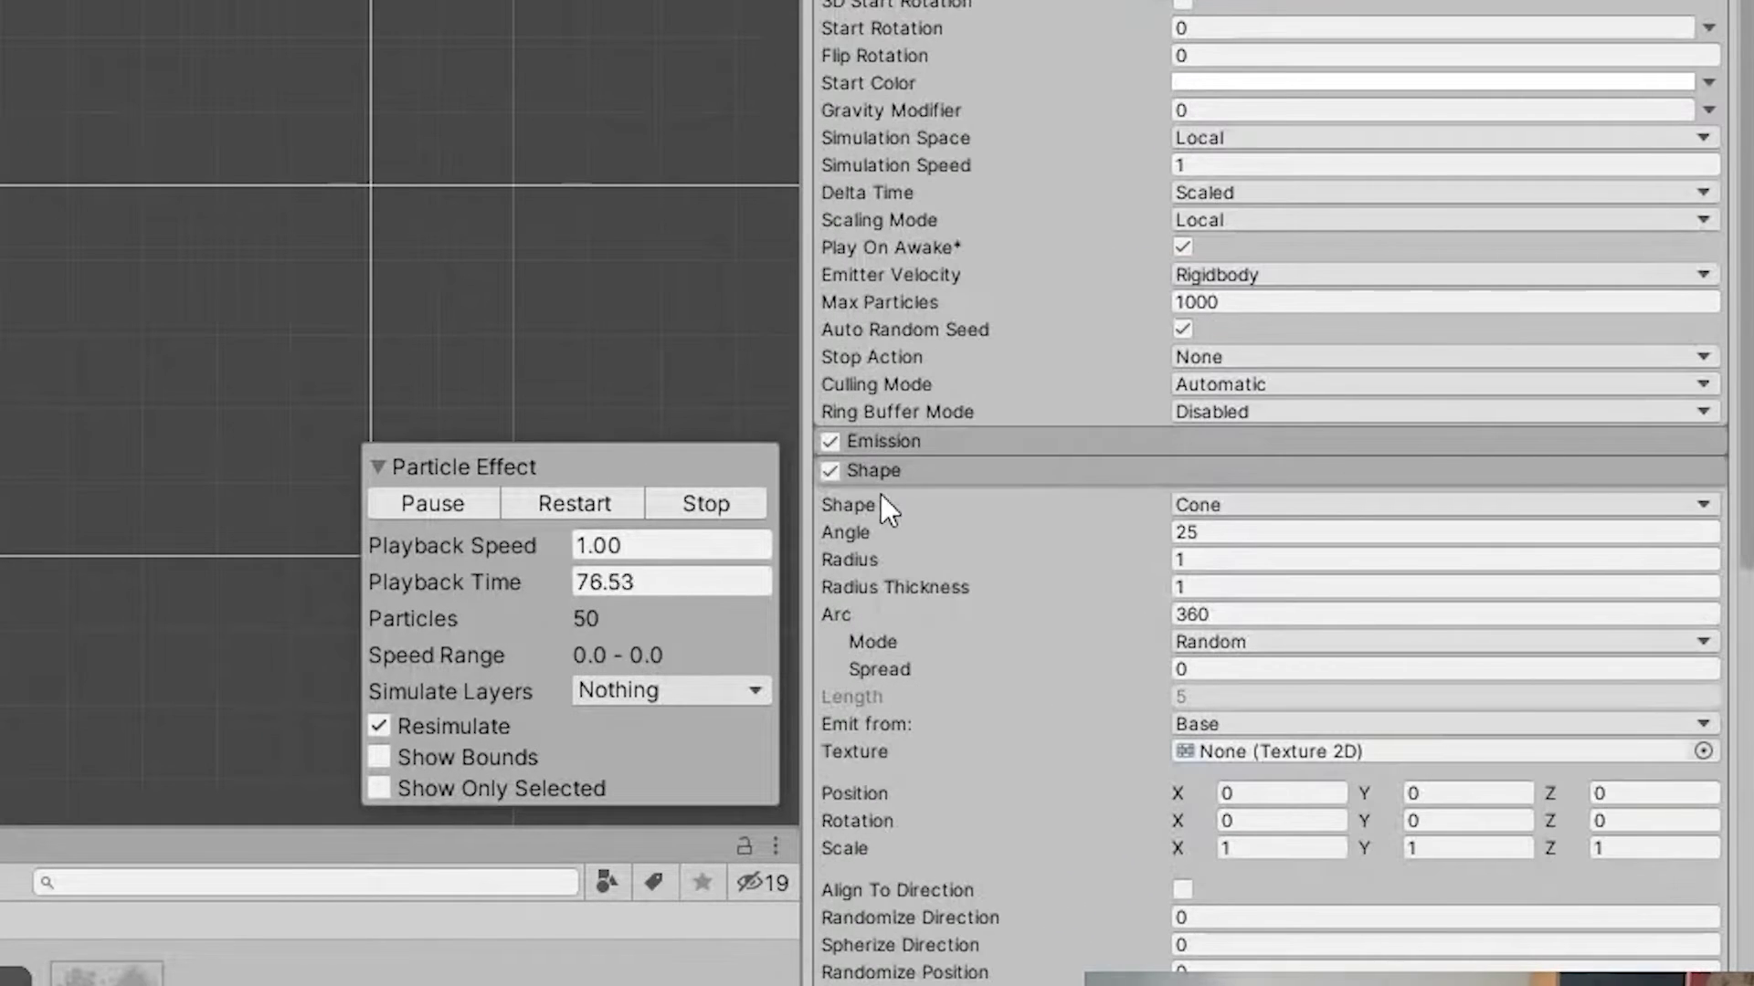
Edit the emission rate and enable Texture Sheet Animation in Sprites mode with extra slots
{"action": "left_click", "coordinate": [883, 442]}
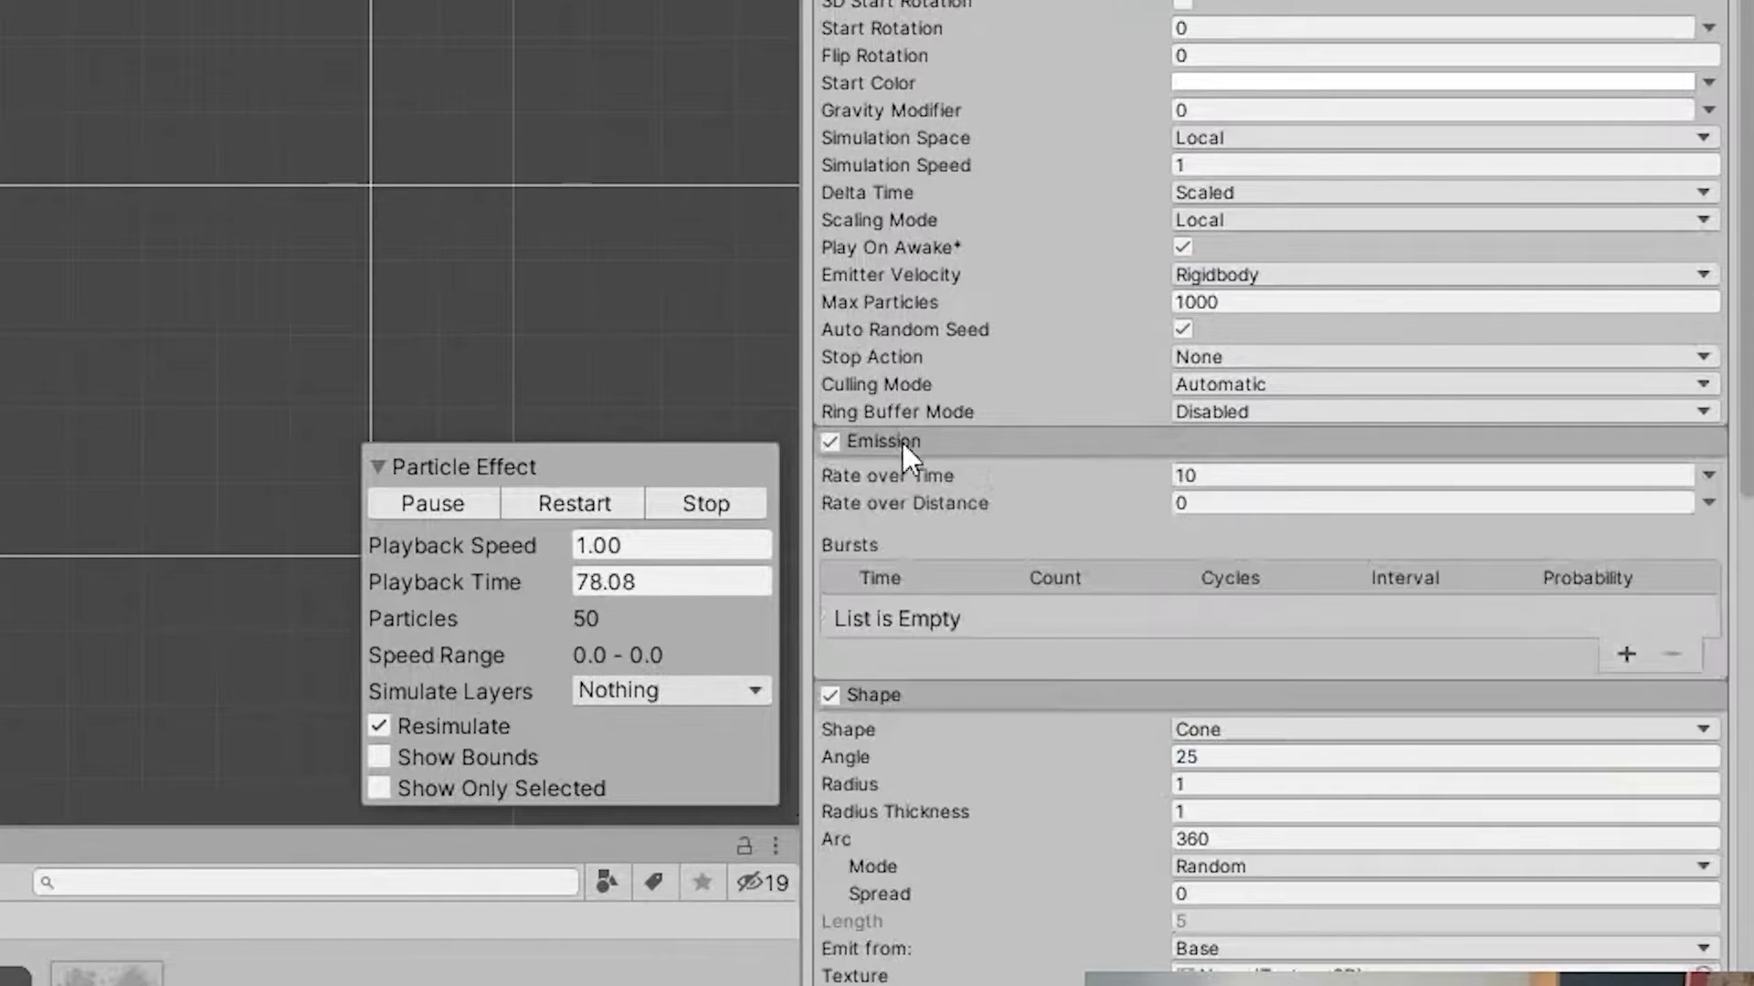
{"action": "double_click", "coordinate": [1234, 475]}
{"action": "type", "text": "1"}
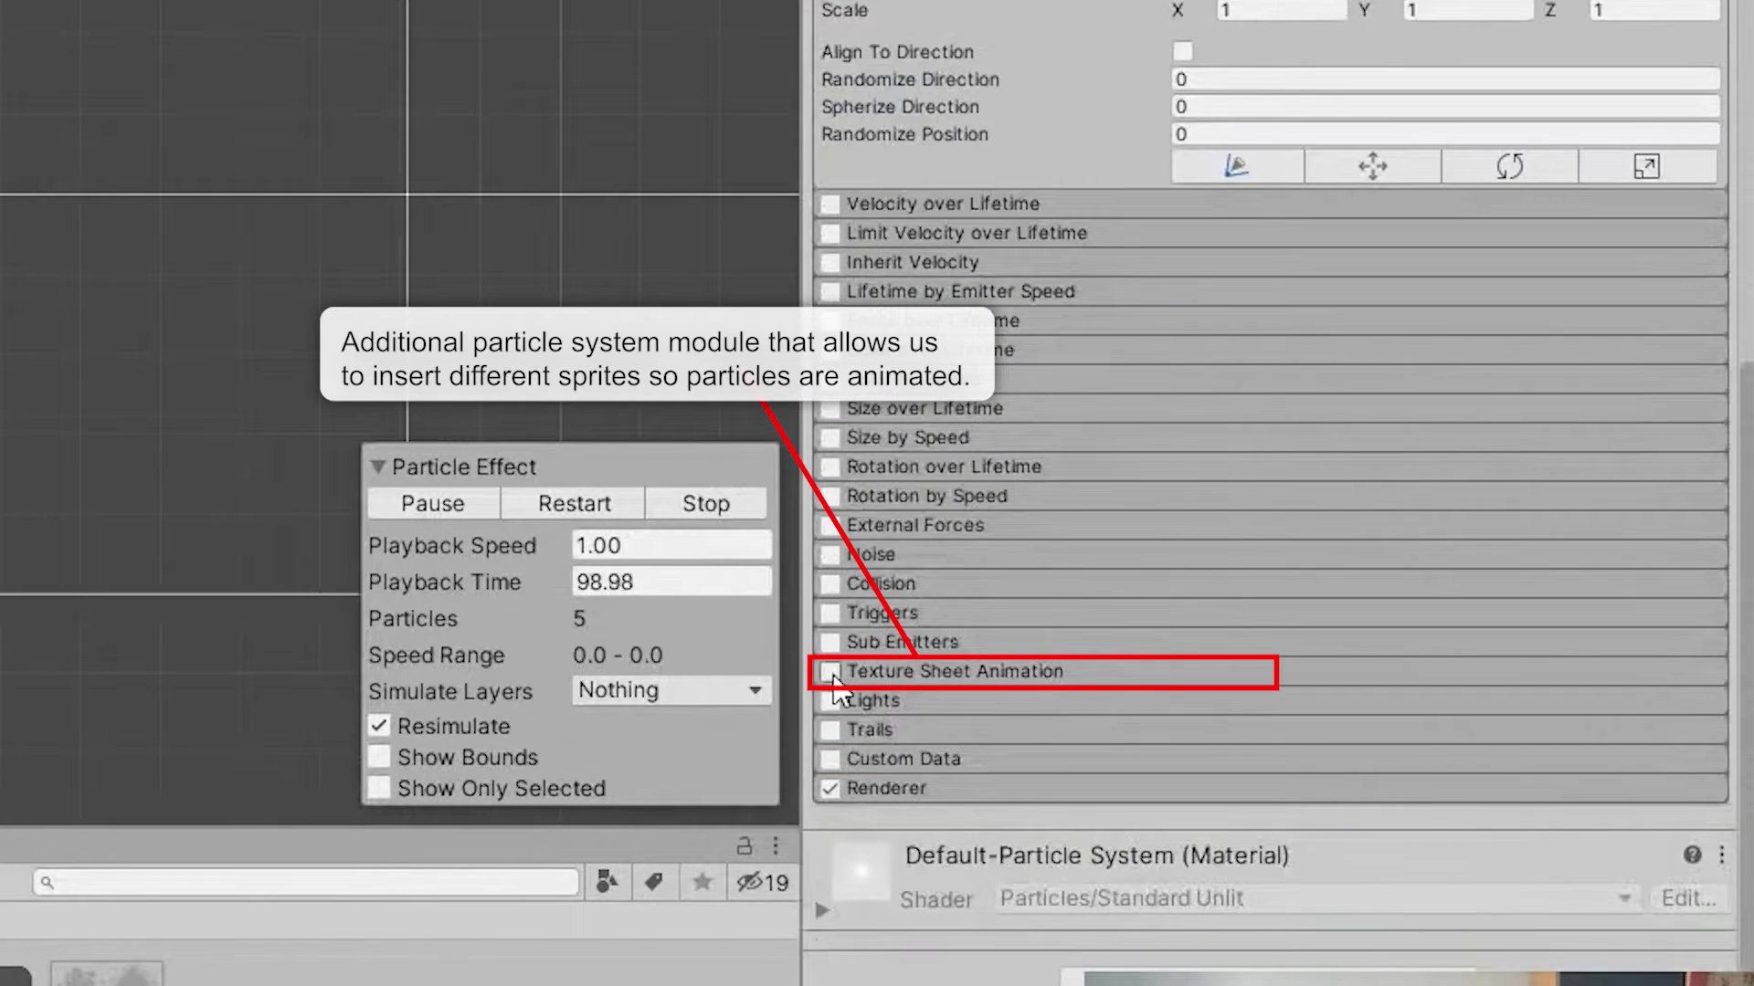
{"action": "left_click", "coordinate": [830, 672]}
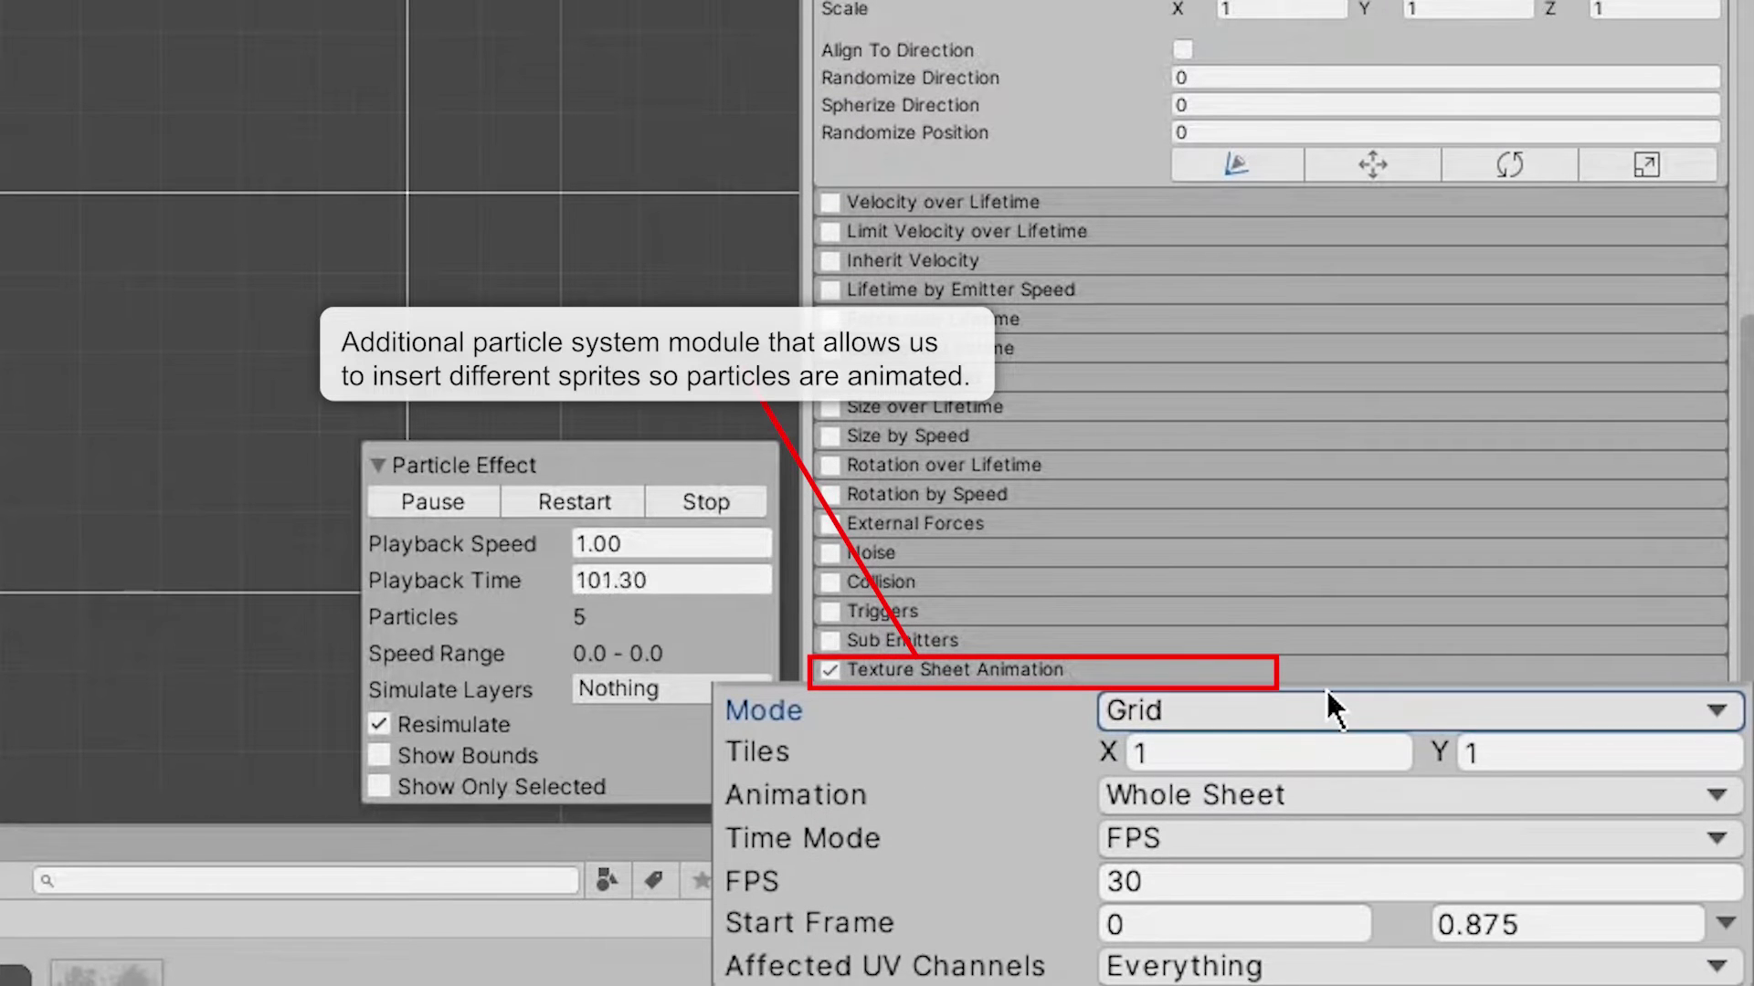
{"action": "left_click", "coordinate": [1444, 707]}
{"action": "left_click", "coordinate": [1311, 821]}
{"action": "left_click", "coordinate": [1704, 731]}
{"action": "left_click", "coordinate": [1704, 730]}
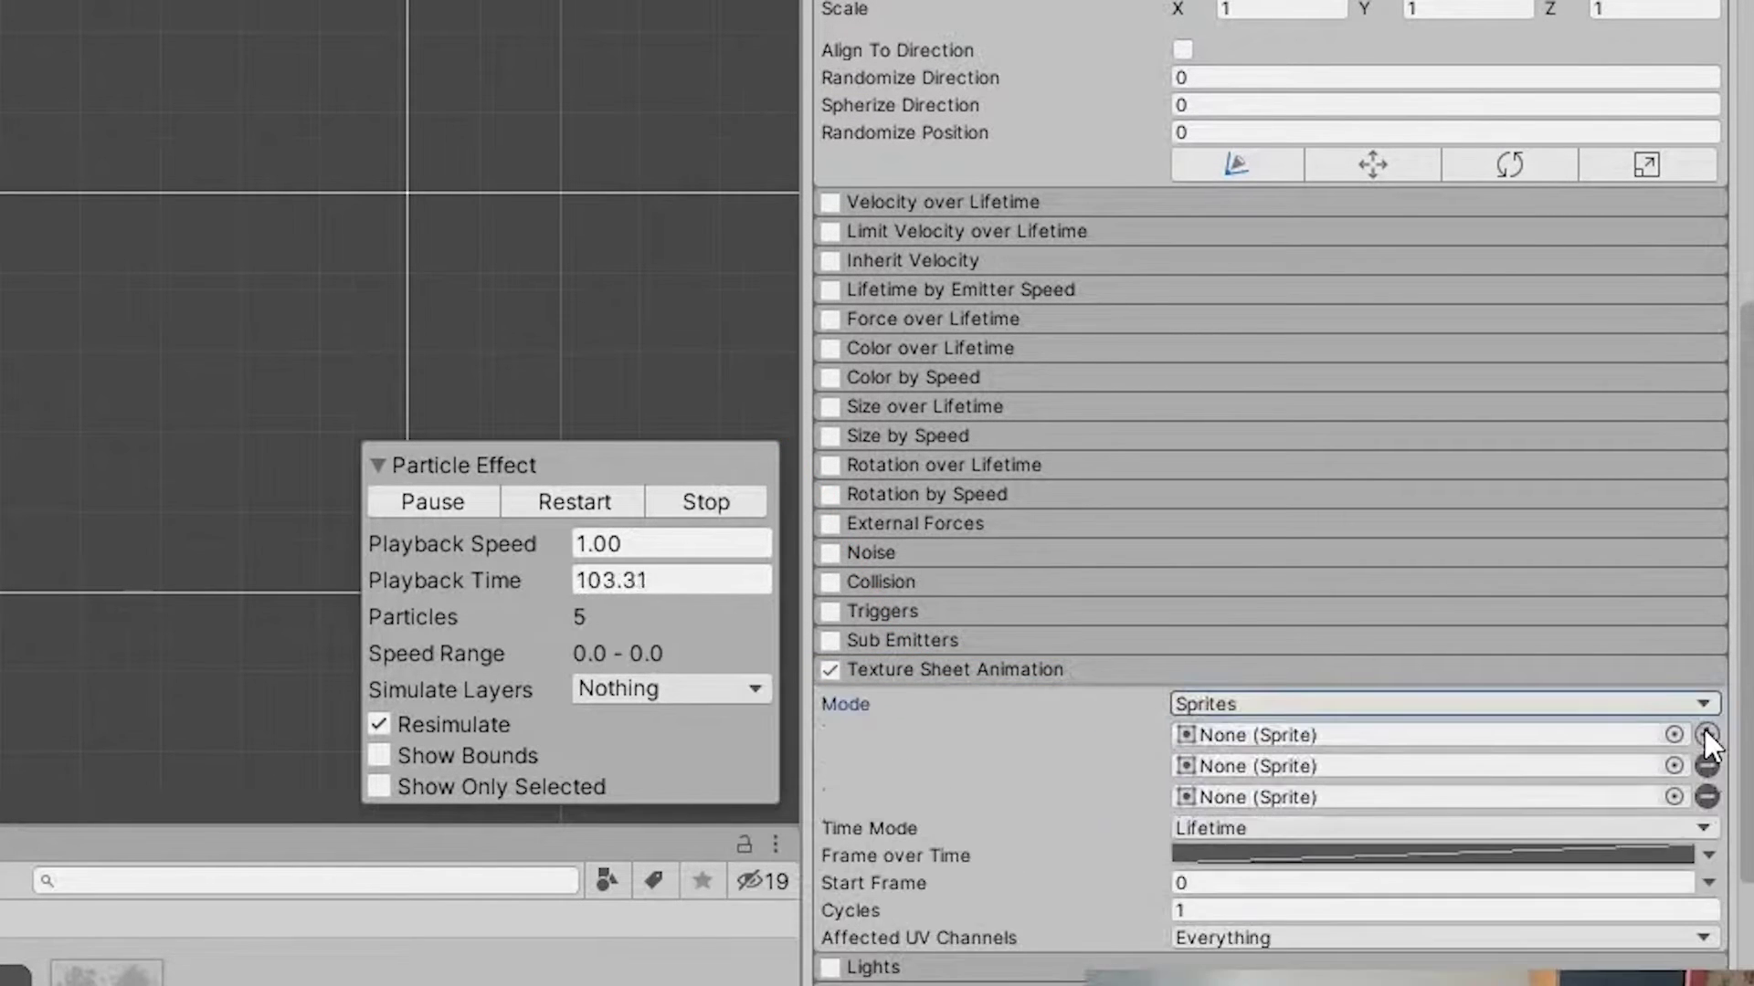
{"action": "left_click", "coordinate": [1705, 729]}
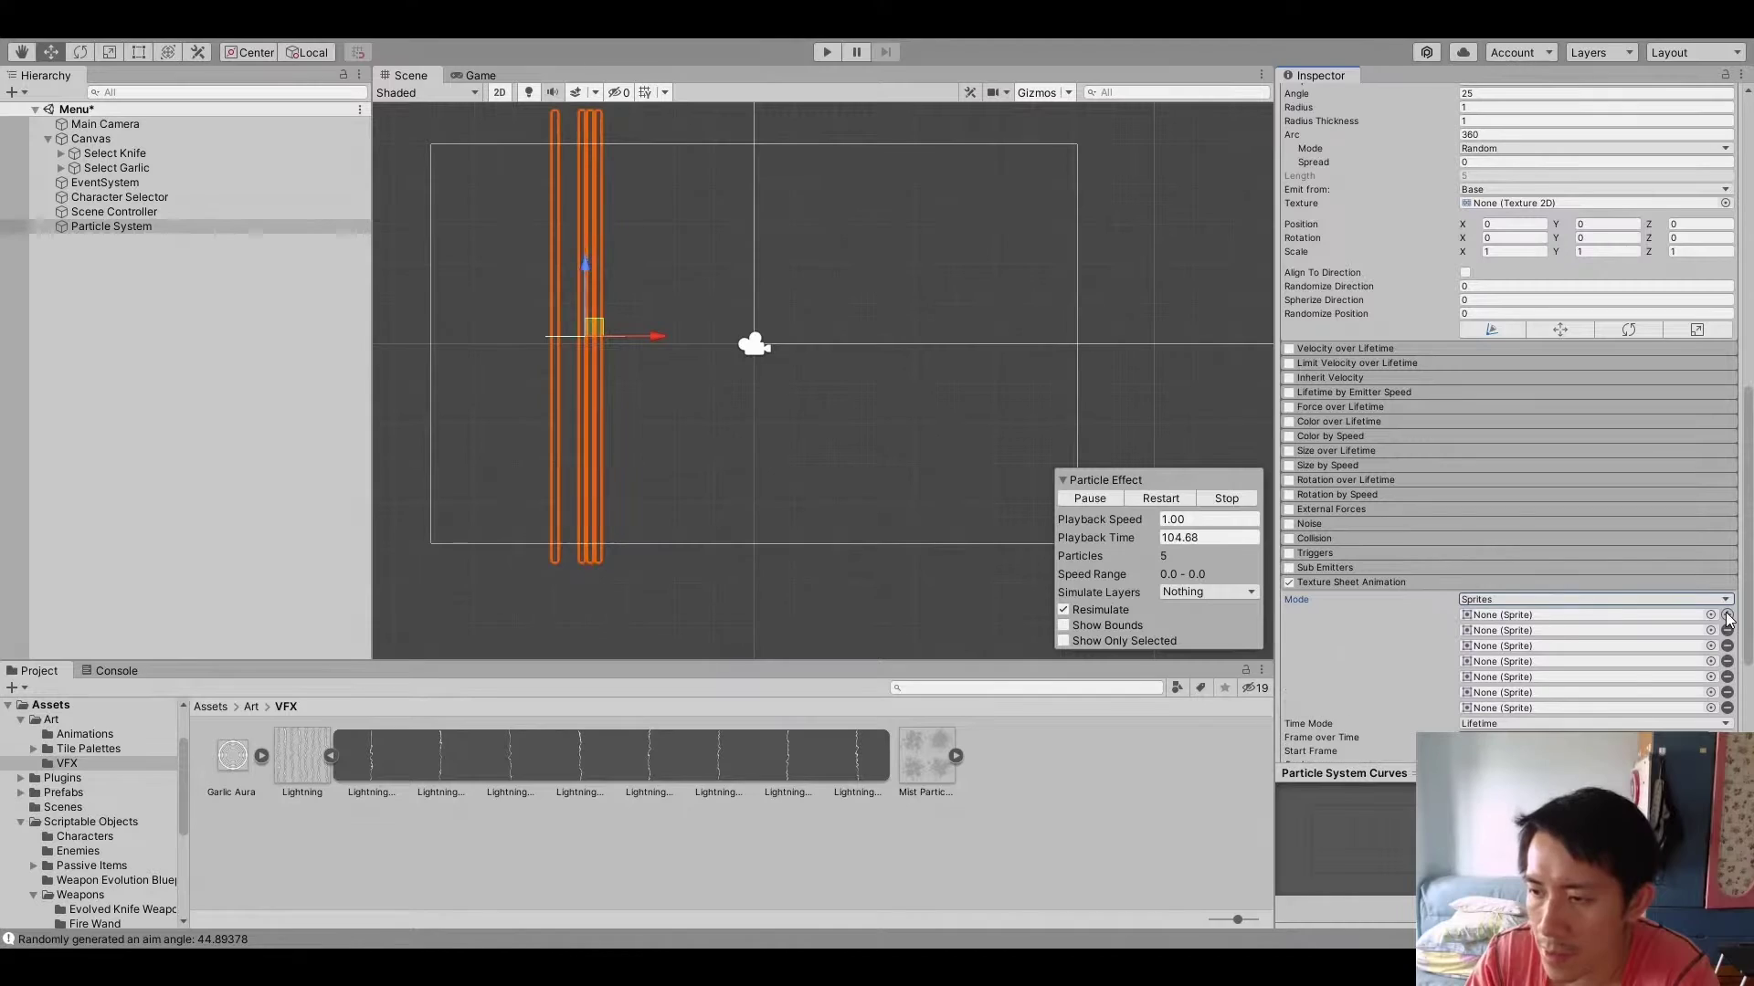
{"action": "left_click", "coordinate": [1728, 618]}
Fill the sprite slots with Lightning_0 through Lightning_7 and set Time Mode to FPS 30
{"action": "left_click_drag", "start_coordinate": [301, 760], "coordinate": [1590, 614]}
{"action": "left_click_drag", "start_coordinate": [370, 760], "coordinate": [1589, 631]}
{"action": "left_click_drag", "start_coordinate": [438, 761], "coordinate": [1593, 659]}
{"action": "left_click_drag", "start_coordinate": [507, 761], "coordinate": [1590, 662]}
{"action": "left_click_drag", "start_coordinate": [577, 760], "coordinate": [1589, 677]}
{"action": "left_click_drag", "start_coordinate": [647, 760], "coordinate": [1589, 694]}
{"action": "left_click_drag", "start_coordinate": [717, 760], "coordinate": [1562, 544]}
{"action": "left_click_drag", "start_coordinate": [784, 761], "coordinate": [1562, 560]}
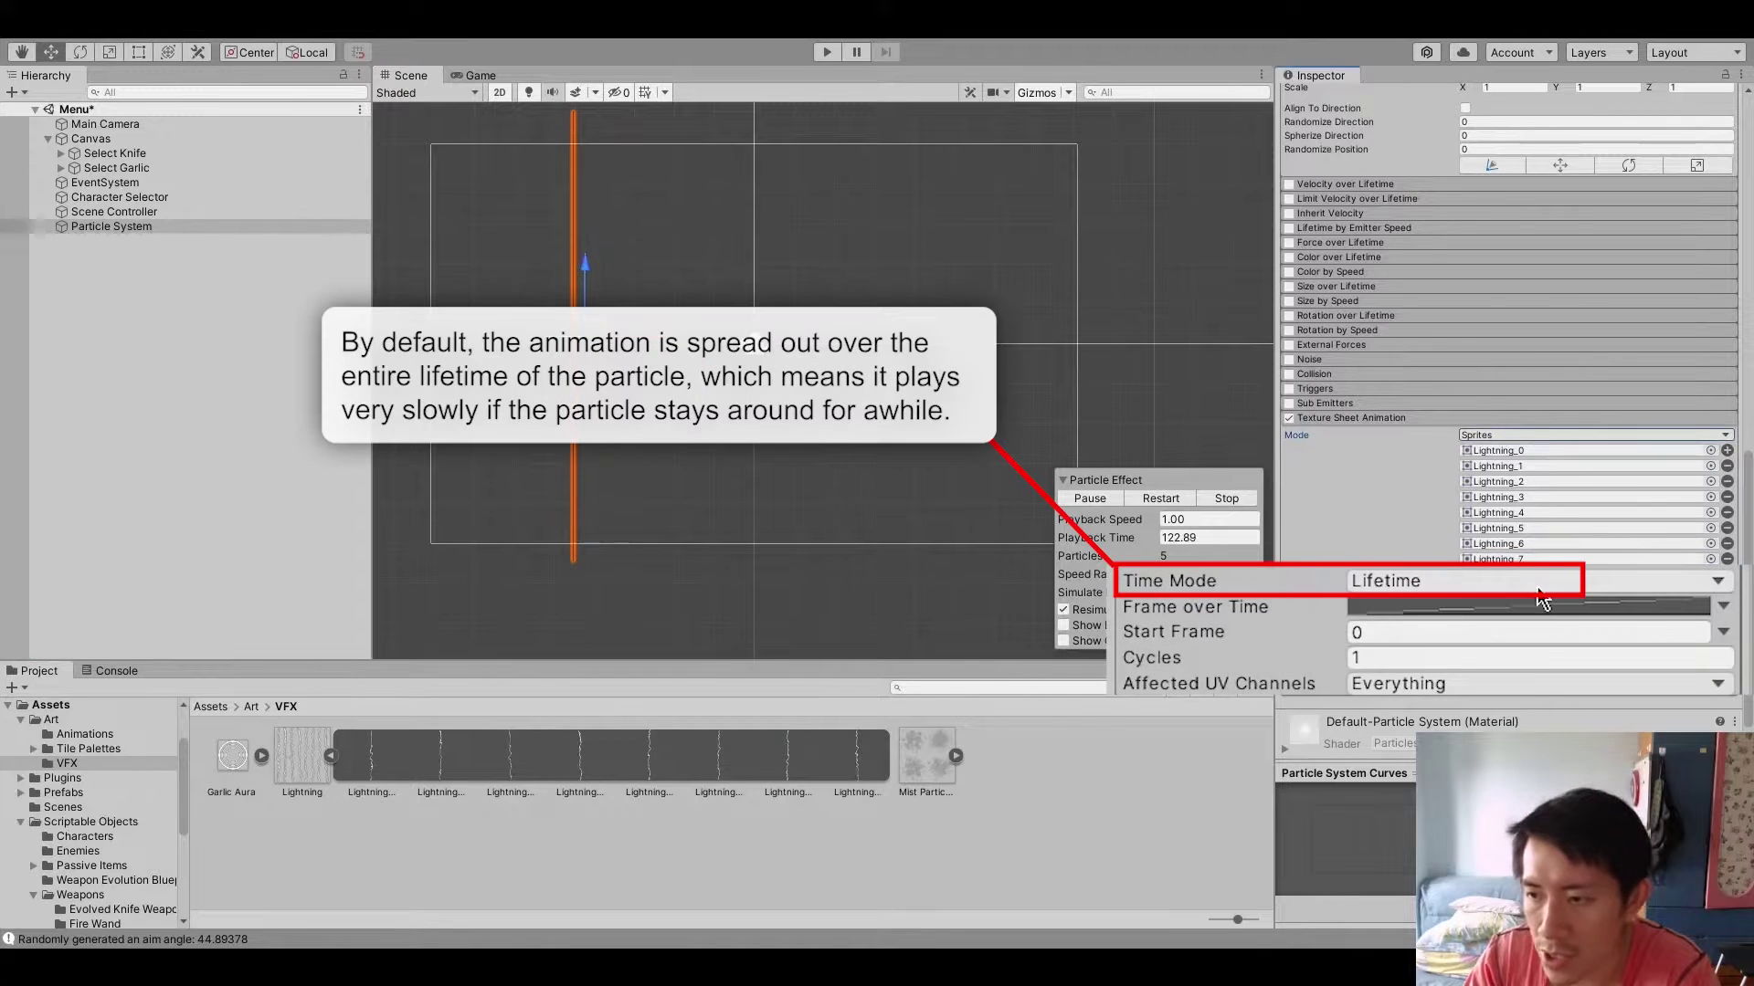
{"action": "left_click", "coordinate": [1589, 574]}
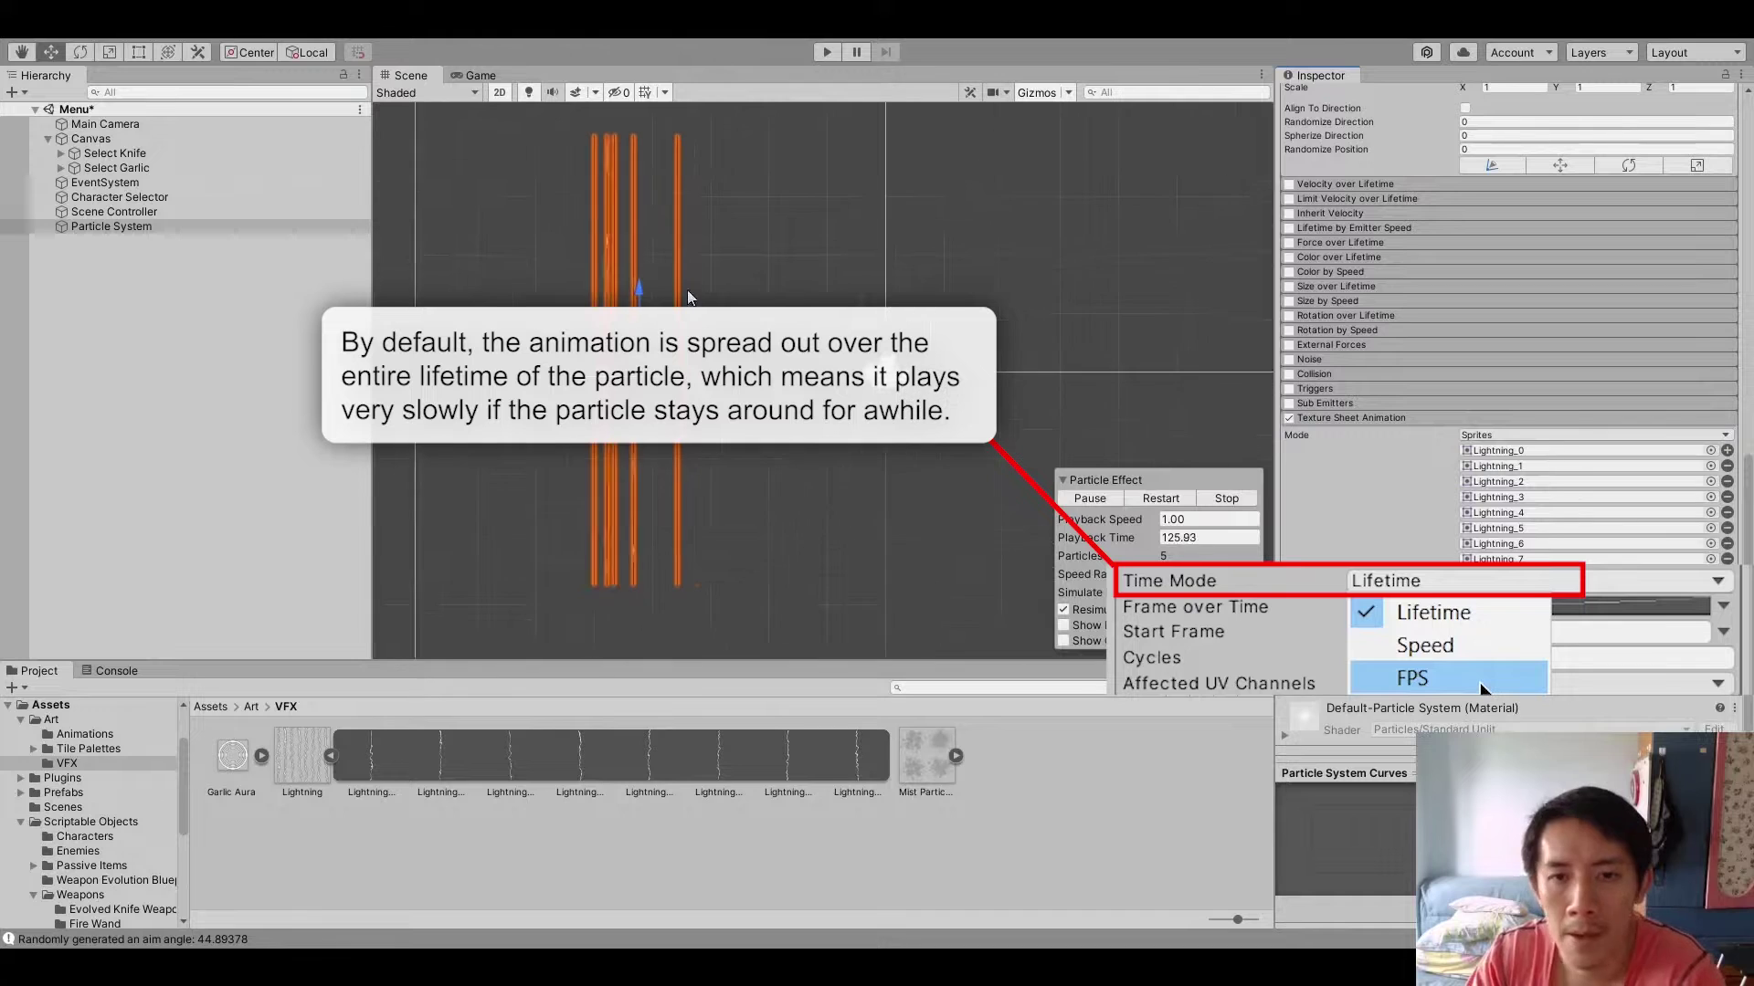
{"action": "left_click", "coordinate": [1412, 677]}
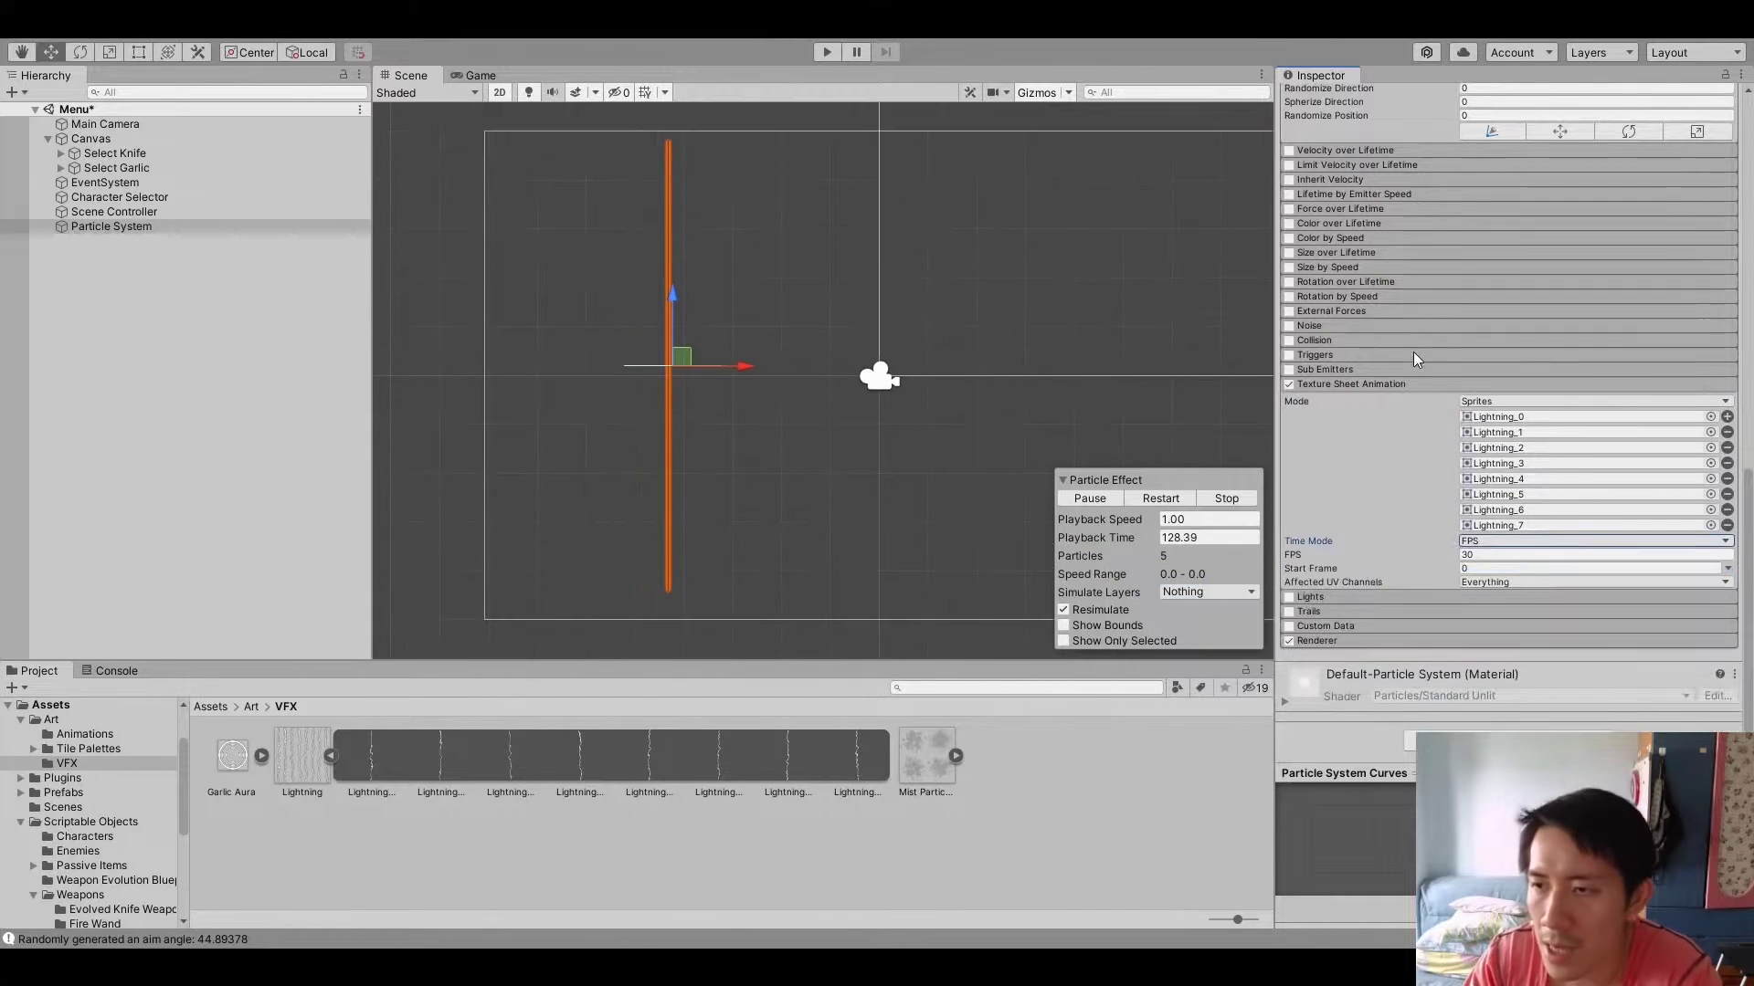
{"action": "scroll", "coordinate": [1412, 355], "scroll_direction": "up", "scroll_amount": 8}
{"action": "scroll", "coordinate": [1413, 511], "scroll_direction": "up", "scroll_amount": 5}
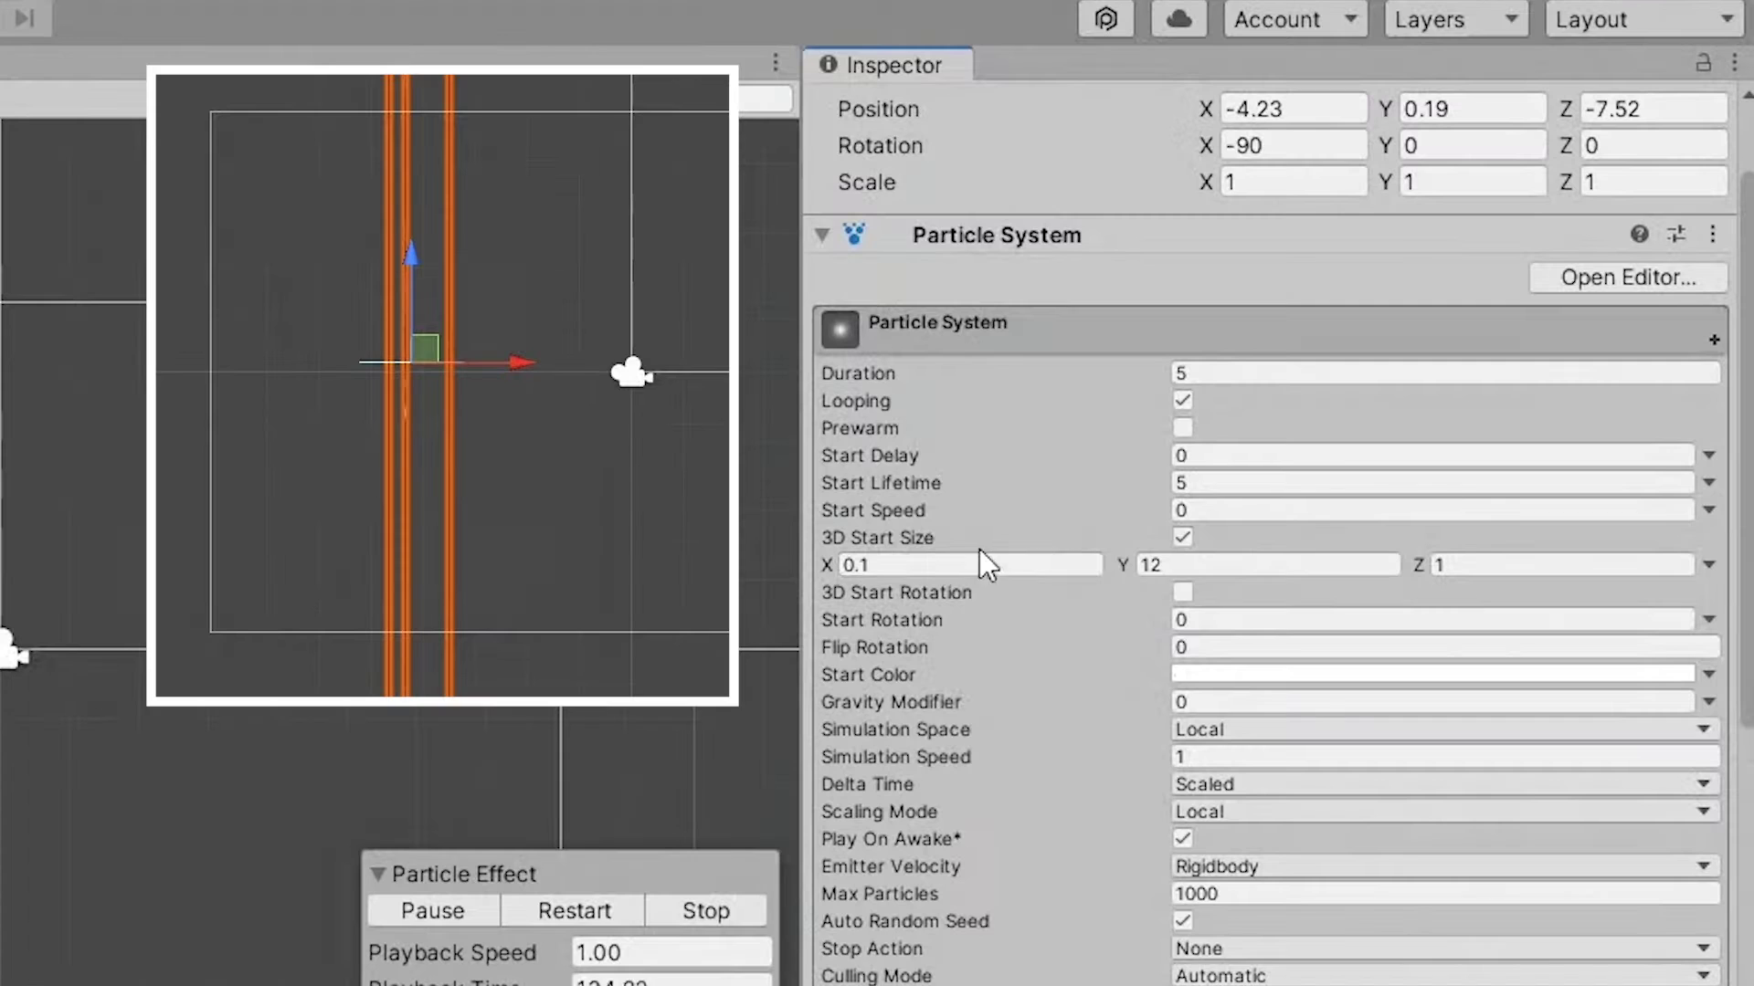
Set 3D Start Size to 1 by 2, Start Color pale cyan, and Start Lifetime 0.3
{"action": "left_click", "coordinate": [976, 563]}
{"action": "type", "text": "0.2"}
{"action": "type", "text": "1"}
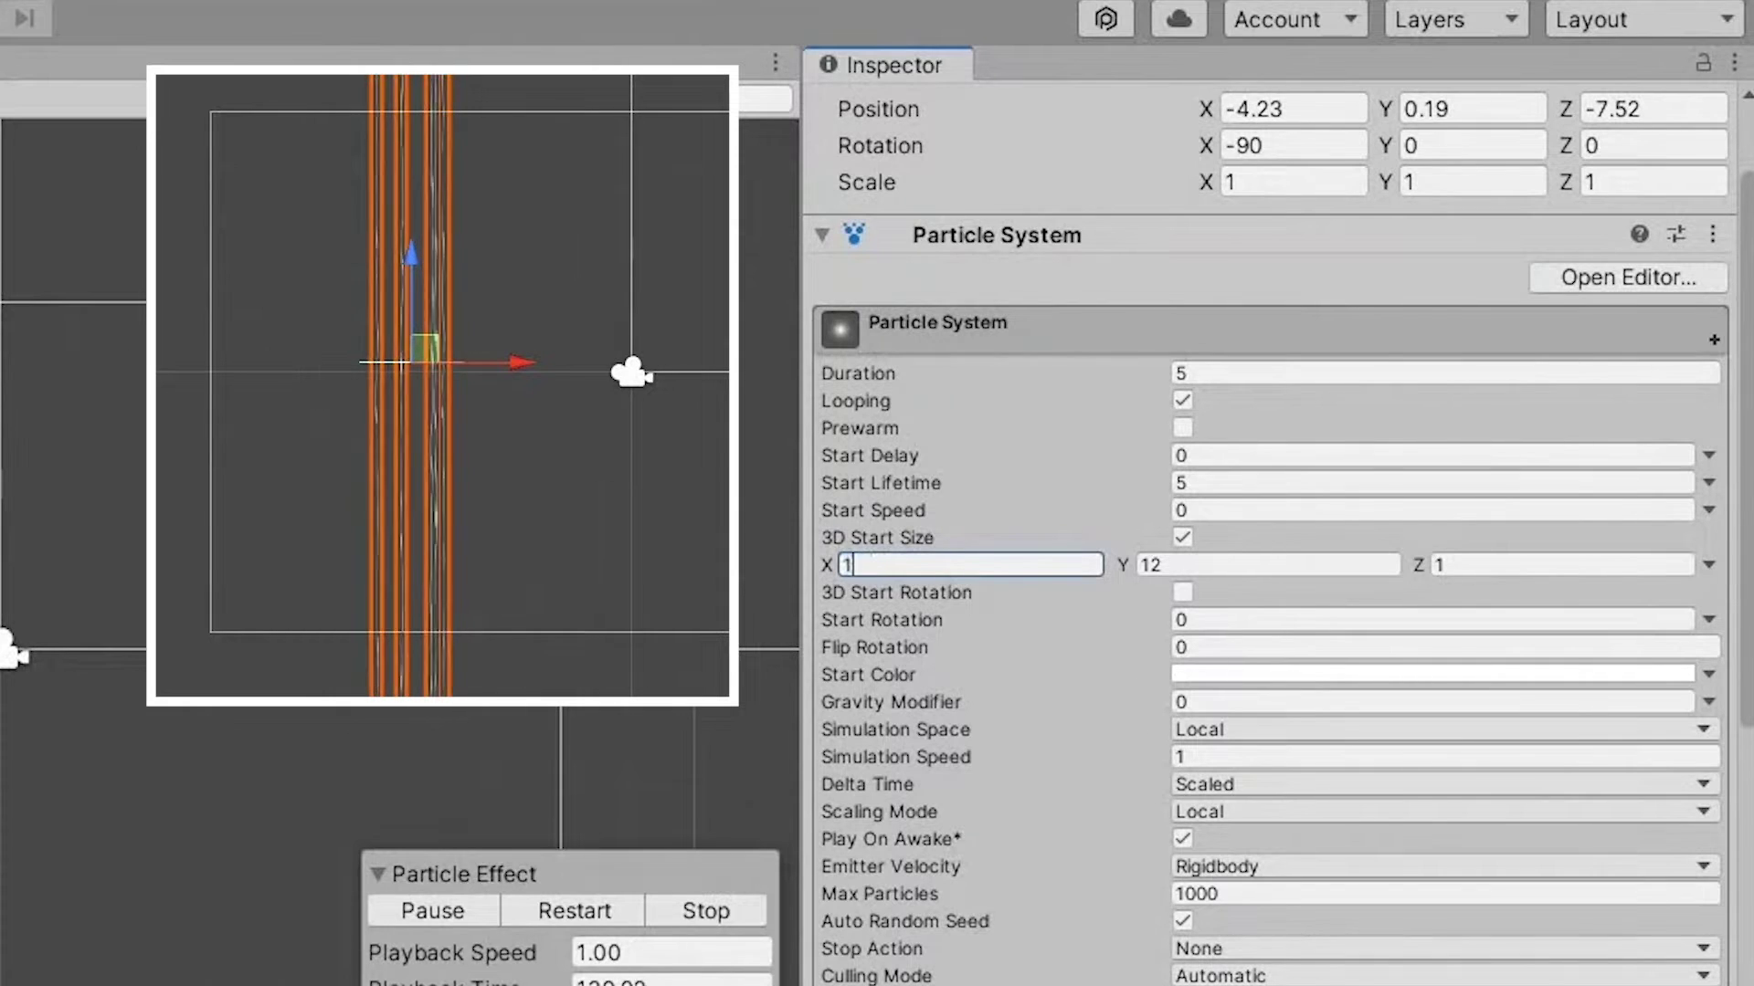
{"action": "scroll", "coordinate": [467, 322], "scroll_direction": "down", "scroll_amount": 2}
{"action": "scroll", "coordinate": [466, 319], "scroll_direction": "down", "scroll_amount": 2}
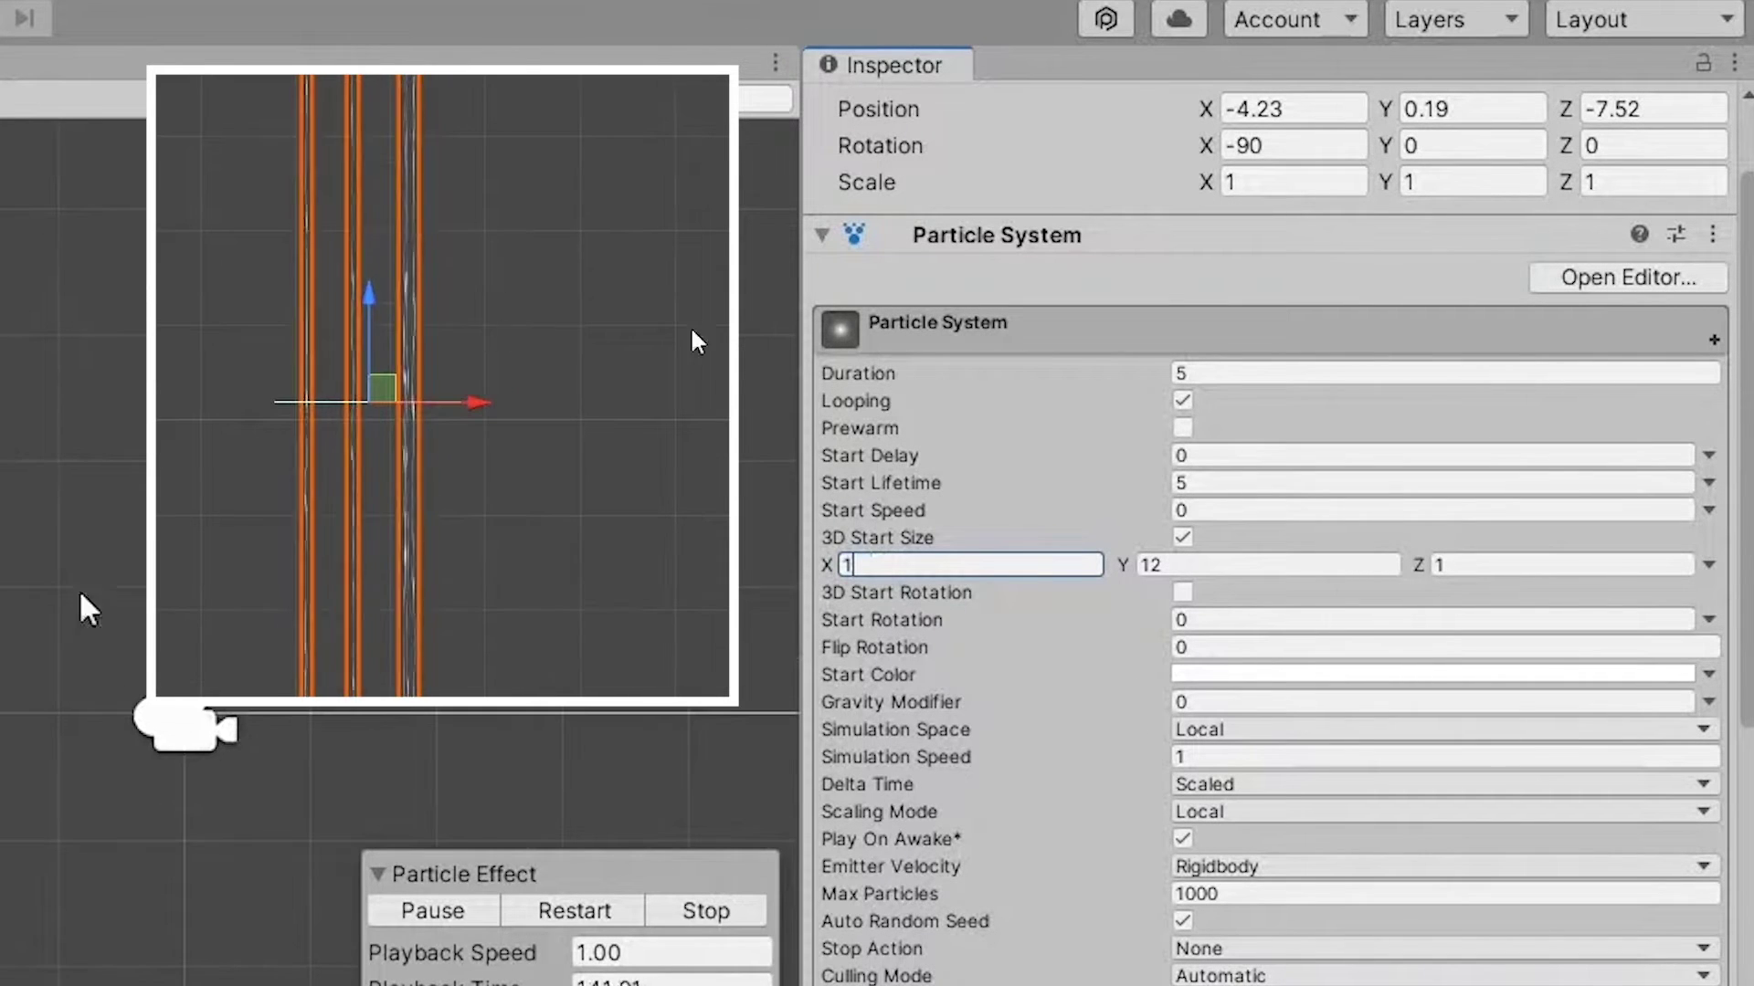
{"action": "left_click", "coordinate": [1233, 564]}
{"action": "type", "text": "1"}
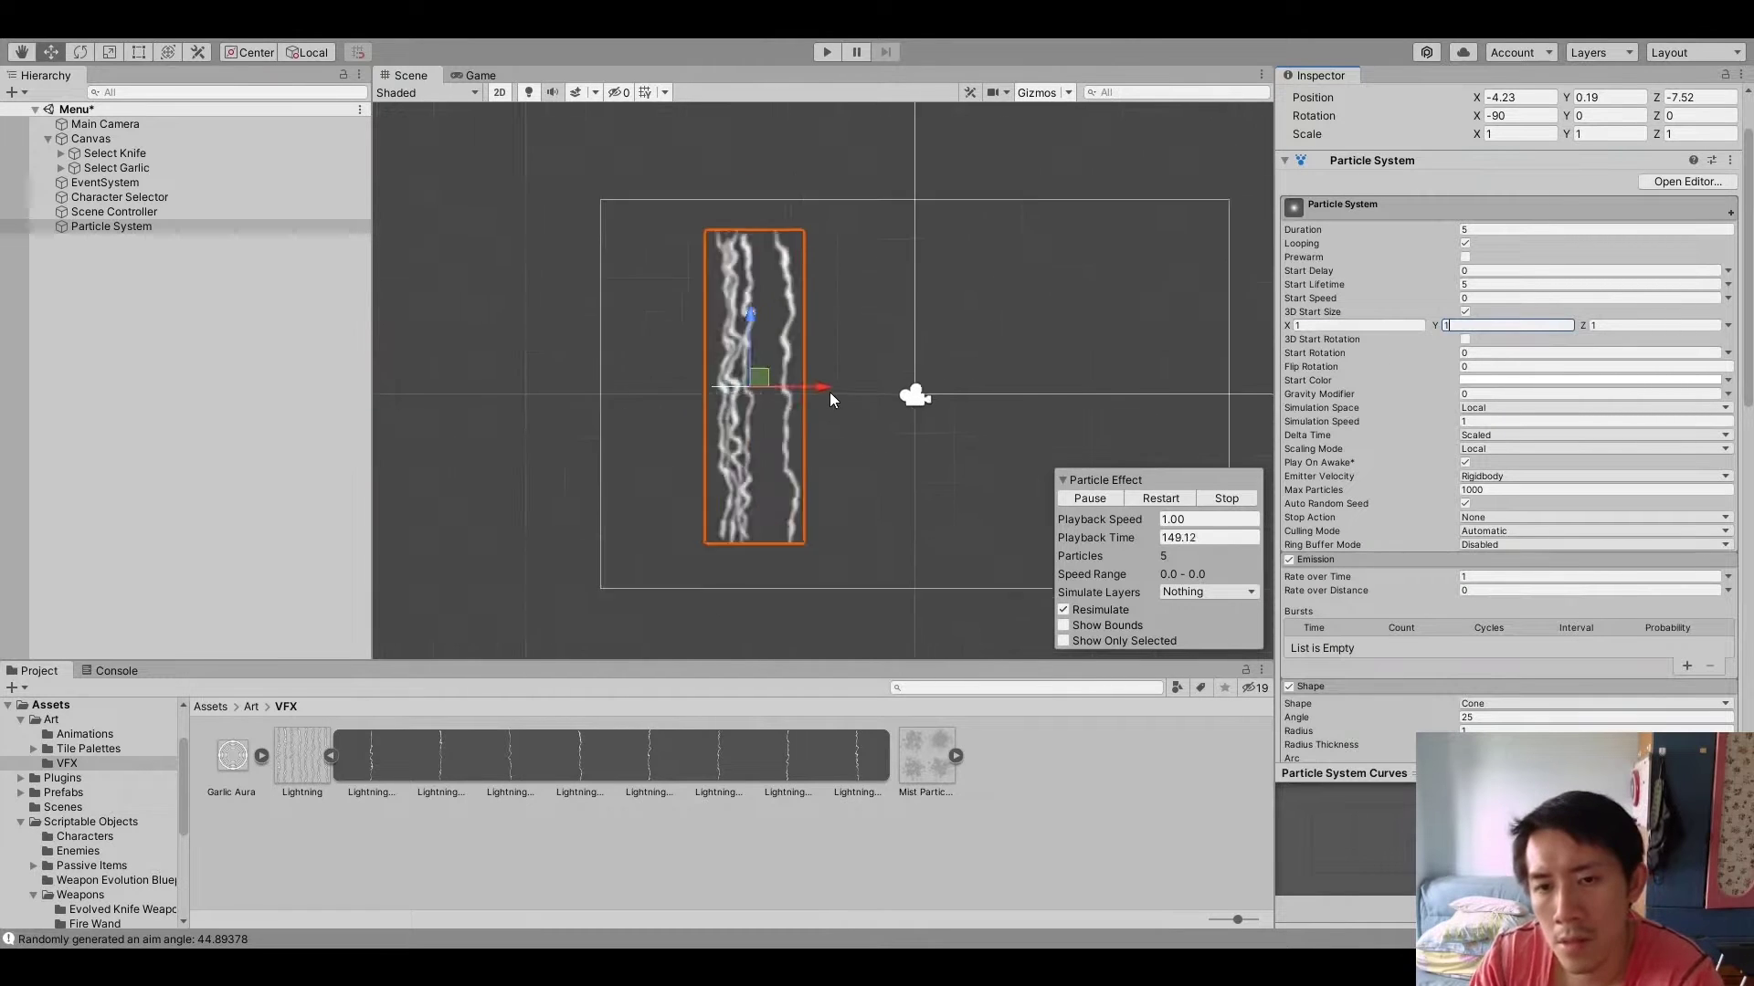
{"action": "scroll", "coordinate": [833, 391], "scroll_direction": "down", "scroll_amount": 4}
{"action": "scroll", "coordinate": [850, 415], "scroll_direction": "up", "scroll_amount": 2}
{"action": "scroll", "coordinate": [854, 411], "scroll_direction": "up", "scroll_amount": 3}
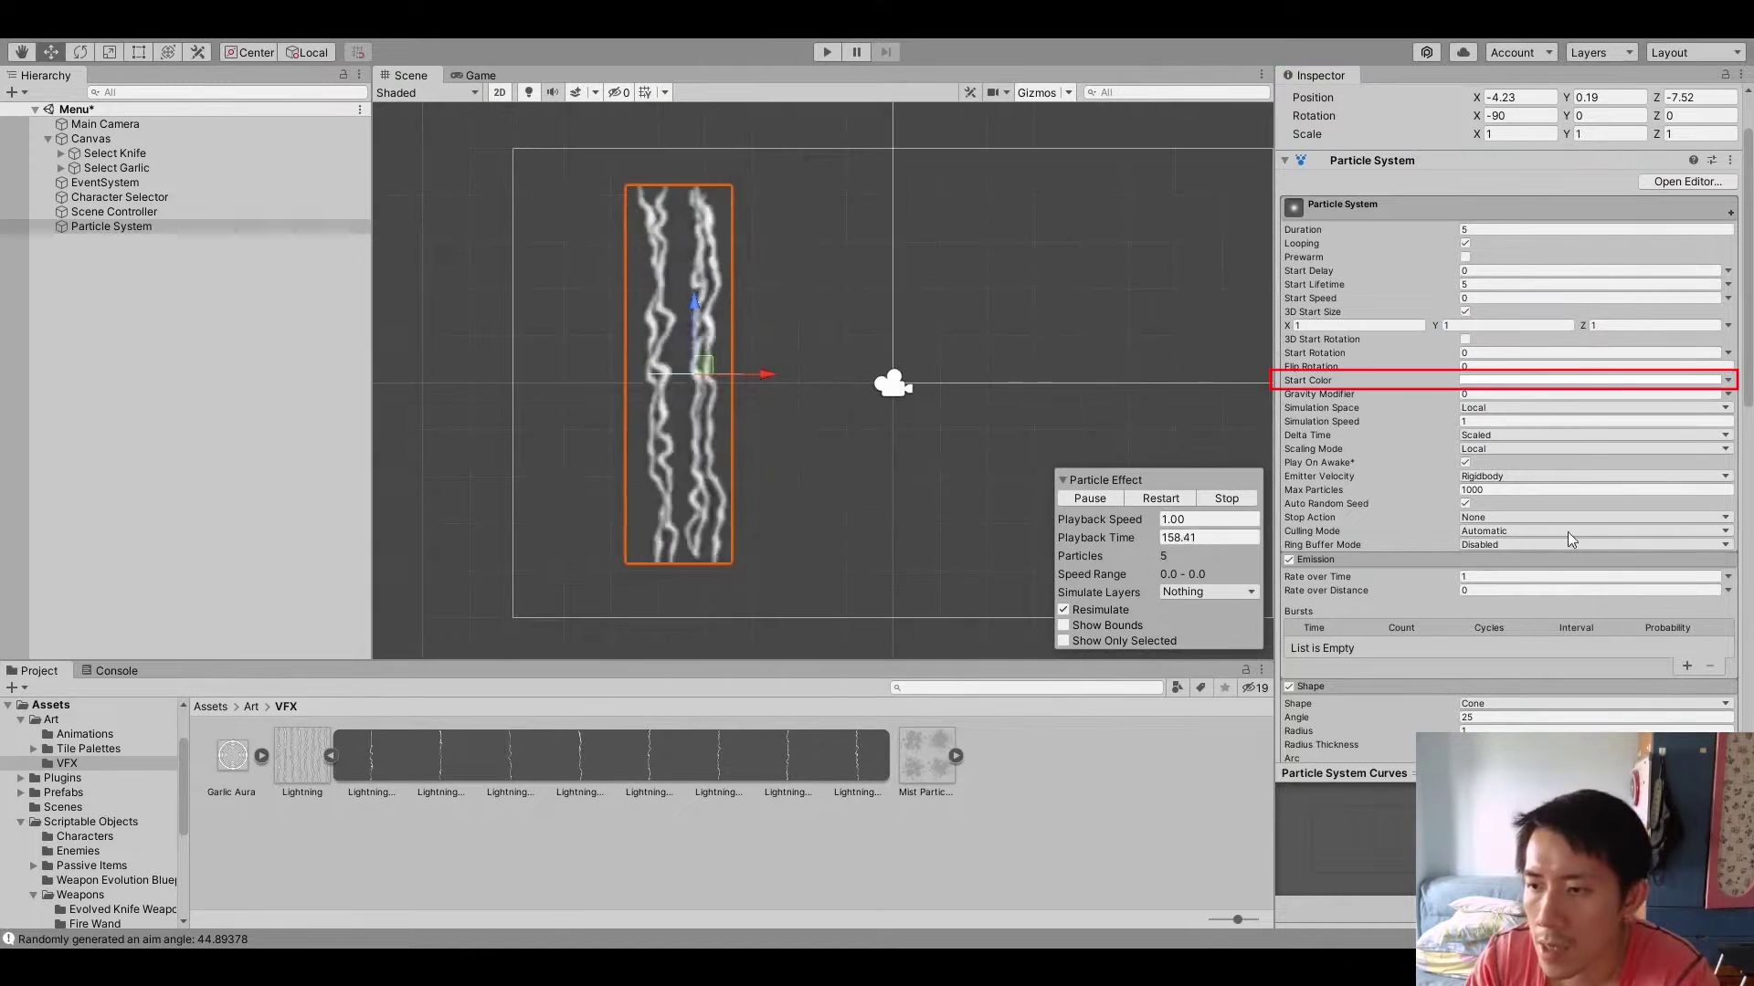
{"action": "left_click", "coordinate": [1590, 379]}
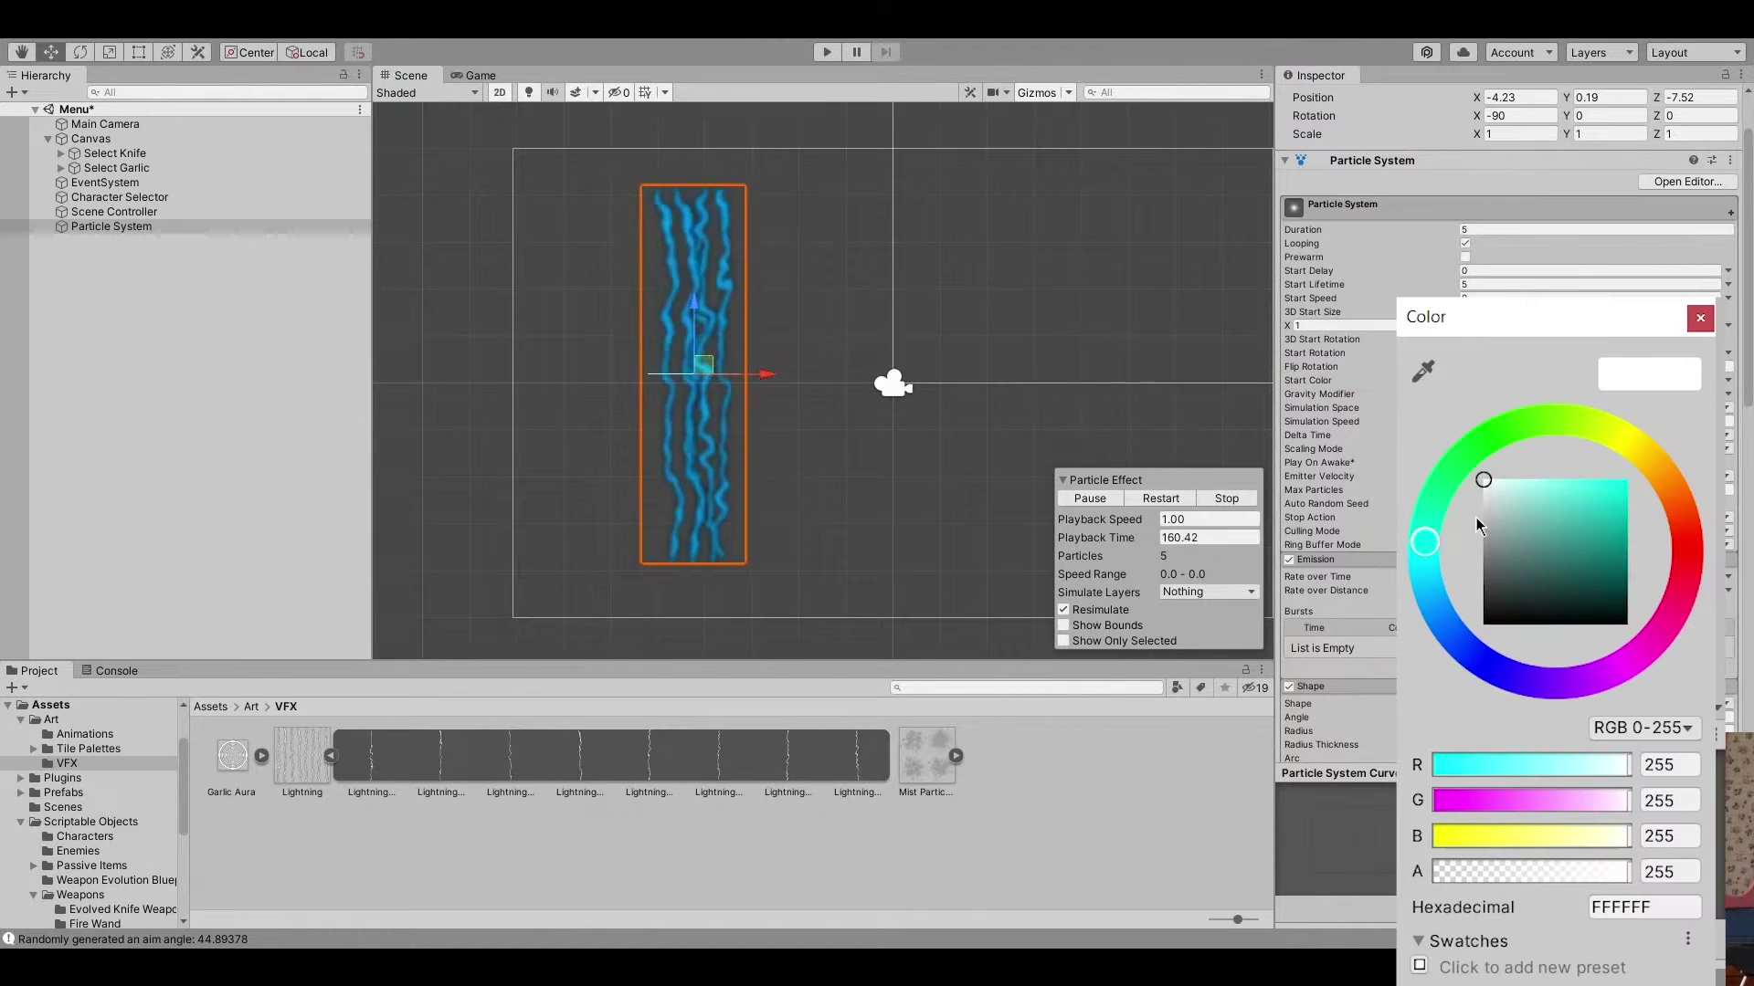
{"action": "left_click_drag", "start_coordinate": [1521, 535], "coordinate": [1516, 491]}
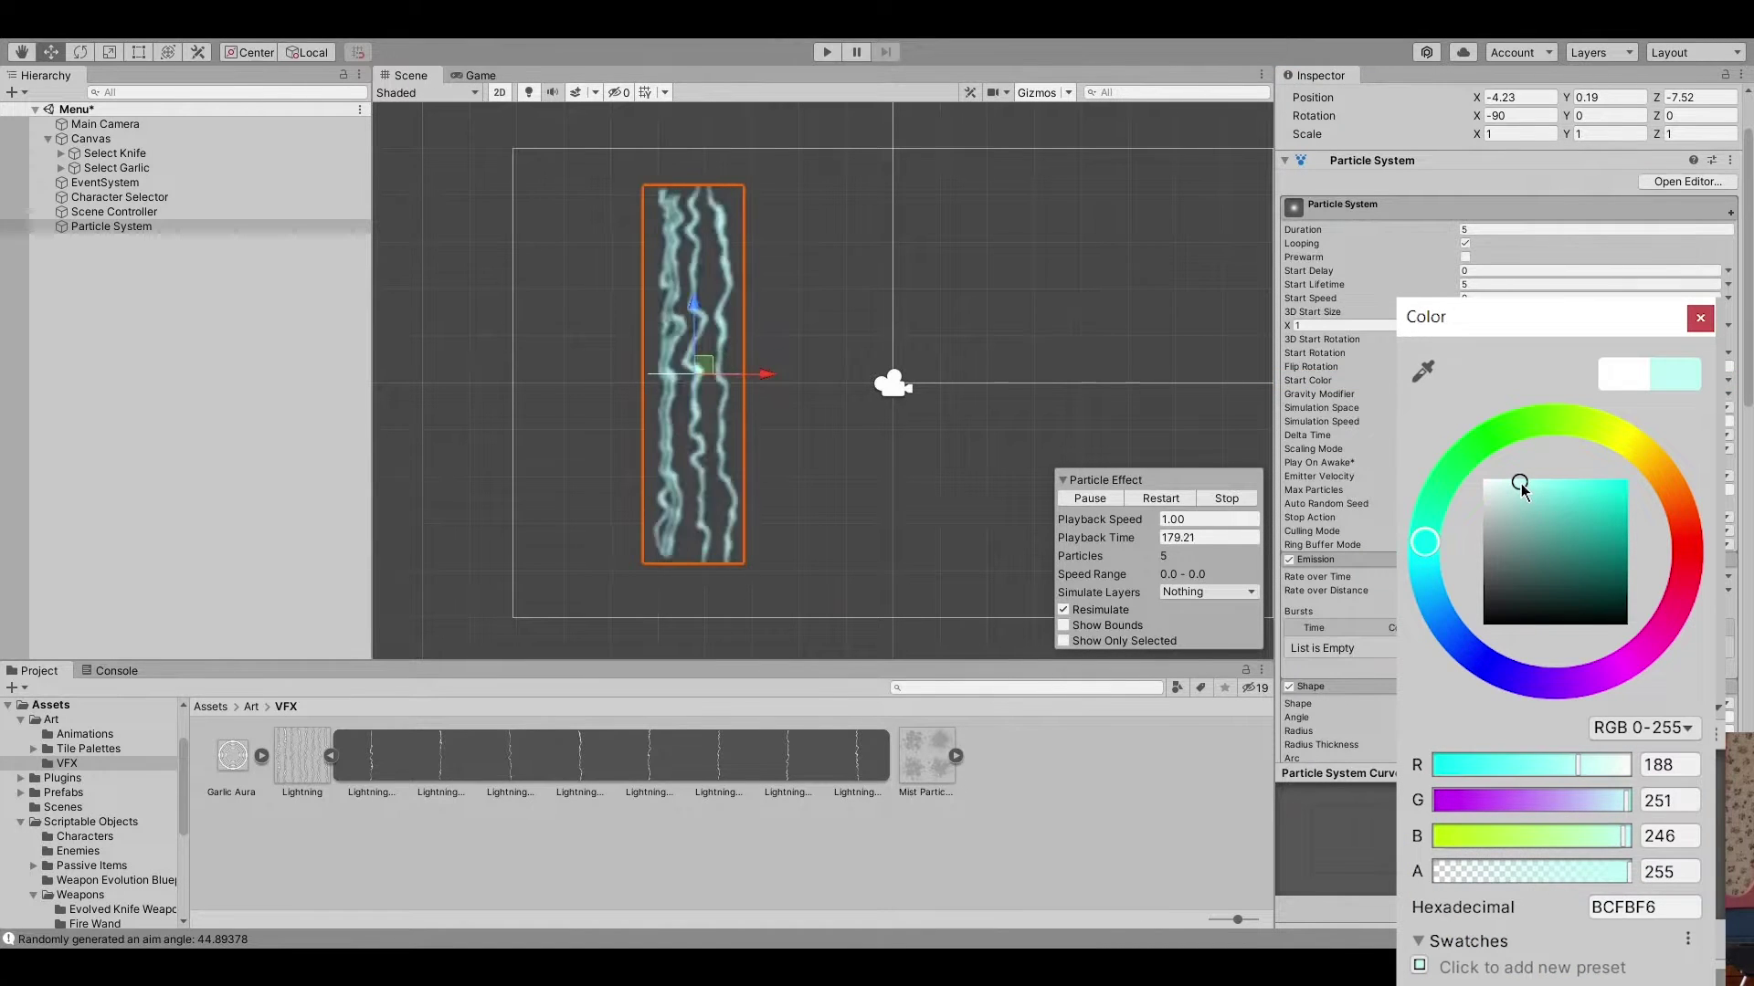
{"action": "key", "text": "Escape"}
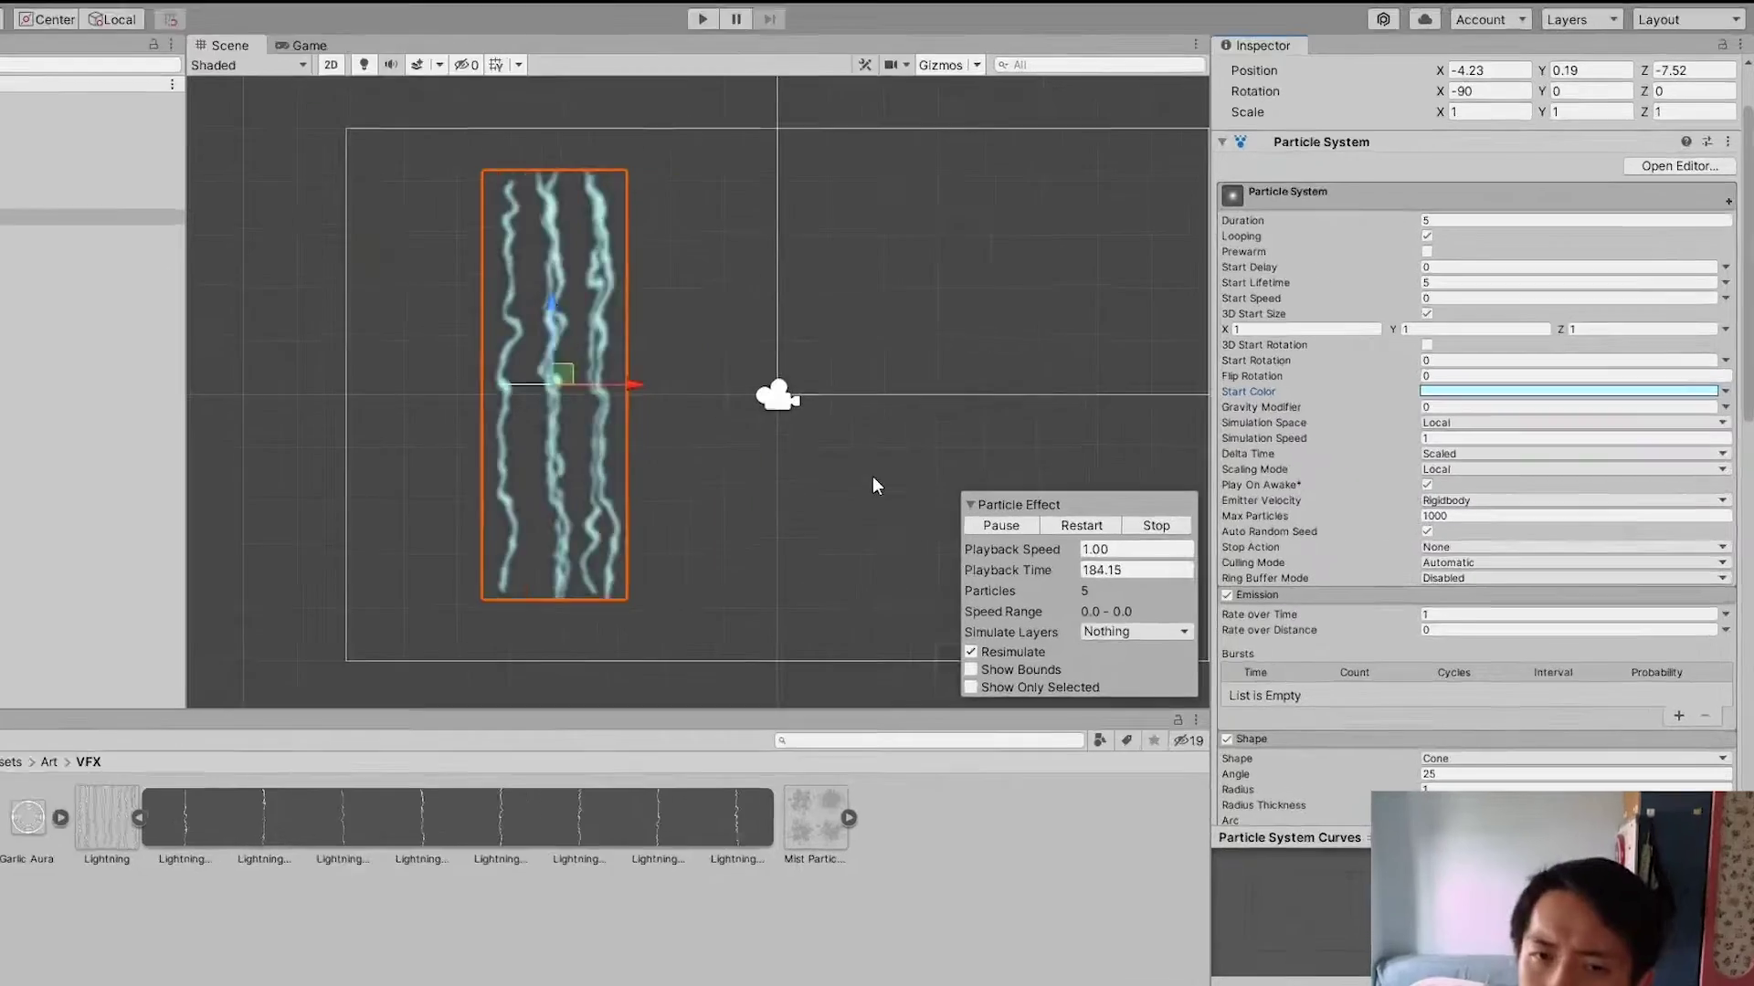
{"action": "left_click", "coordinate": [1473, 284]}
{"action": "type", "text": "0.3"}
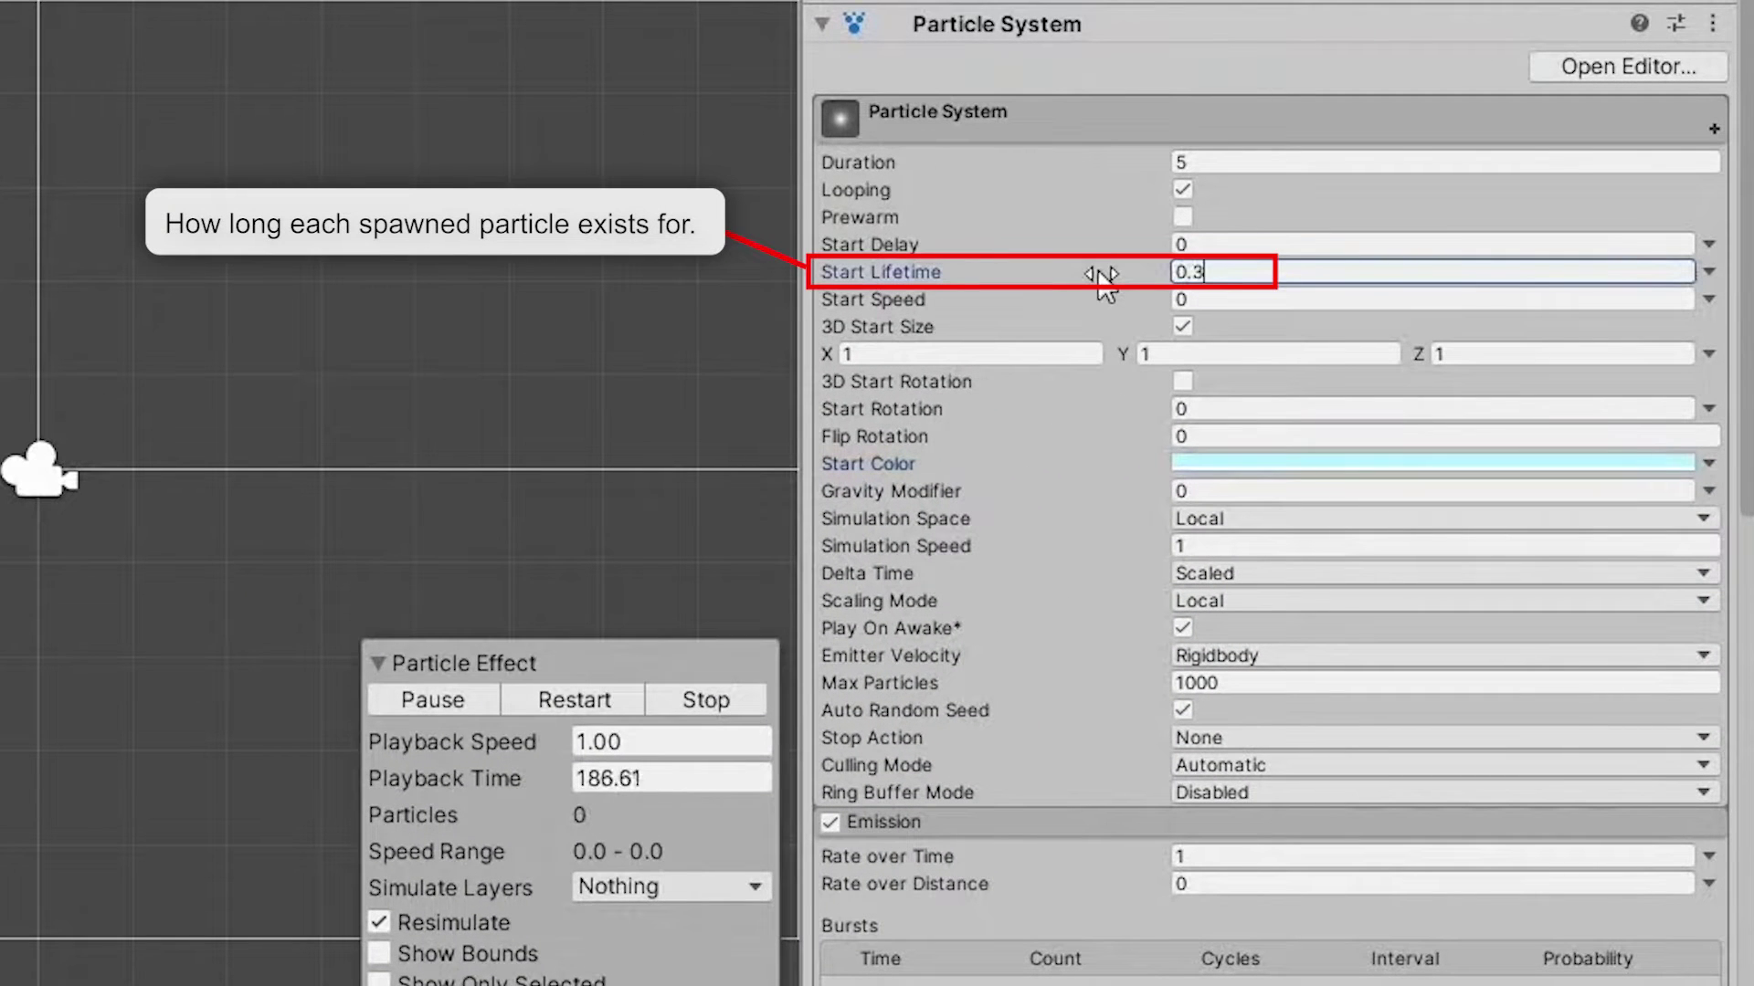
{"action": "left_click", "coordinate": [1185, 355]}
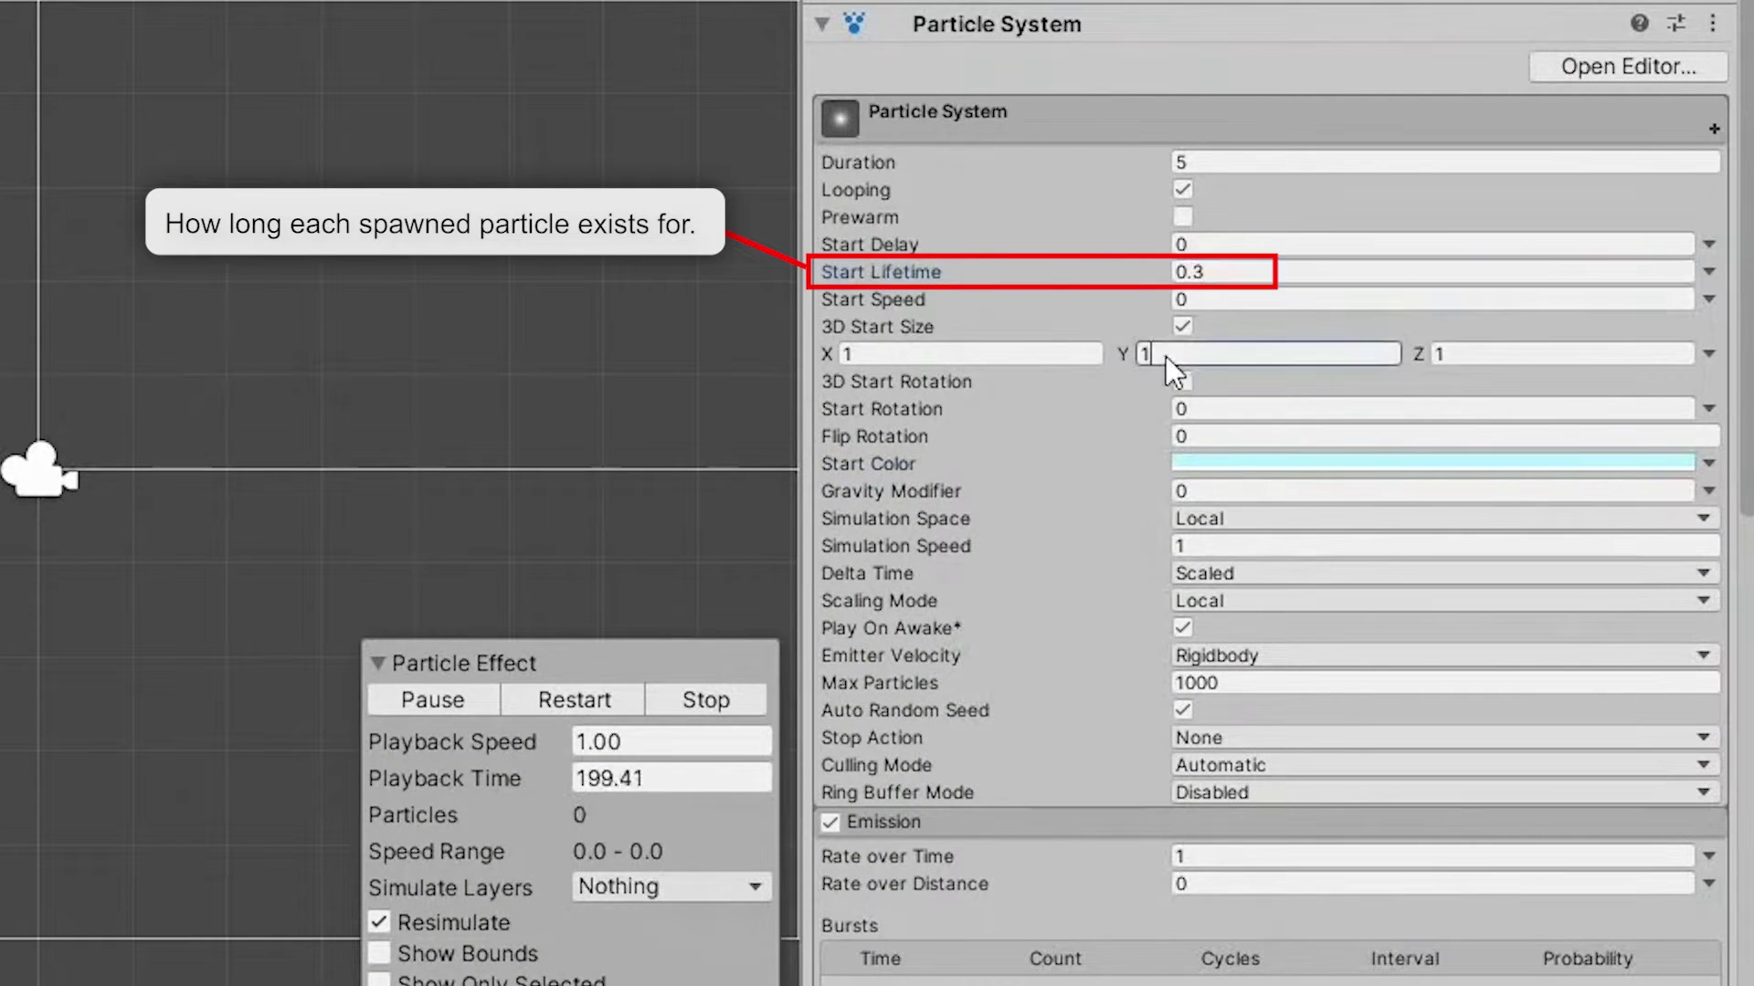
{"action": "type", "text": "2"}
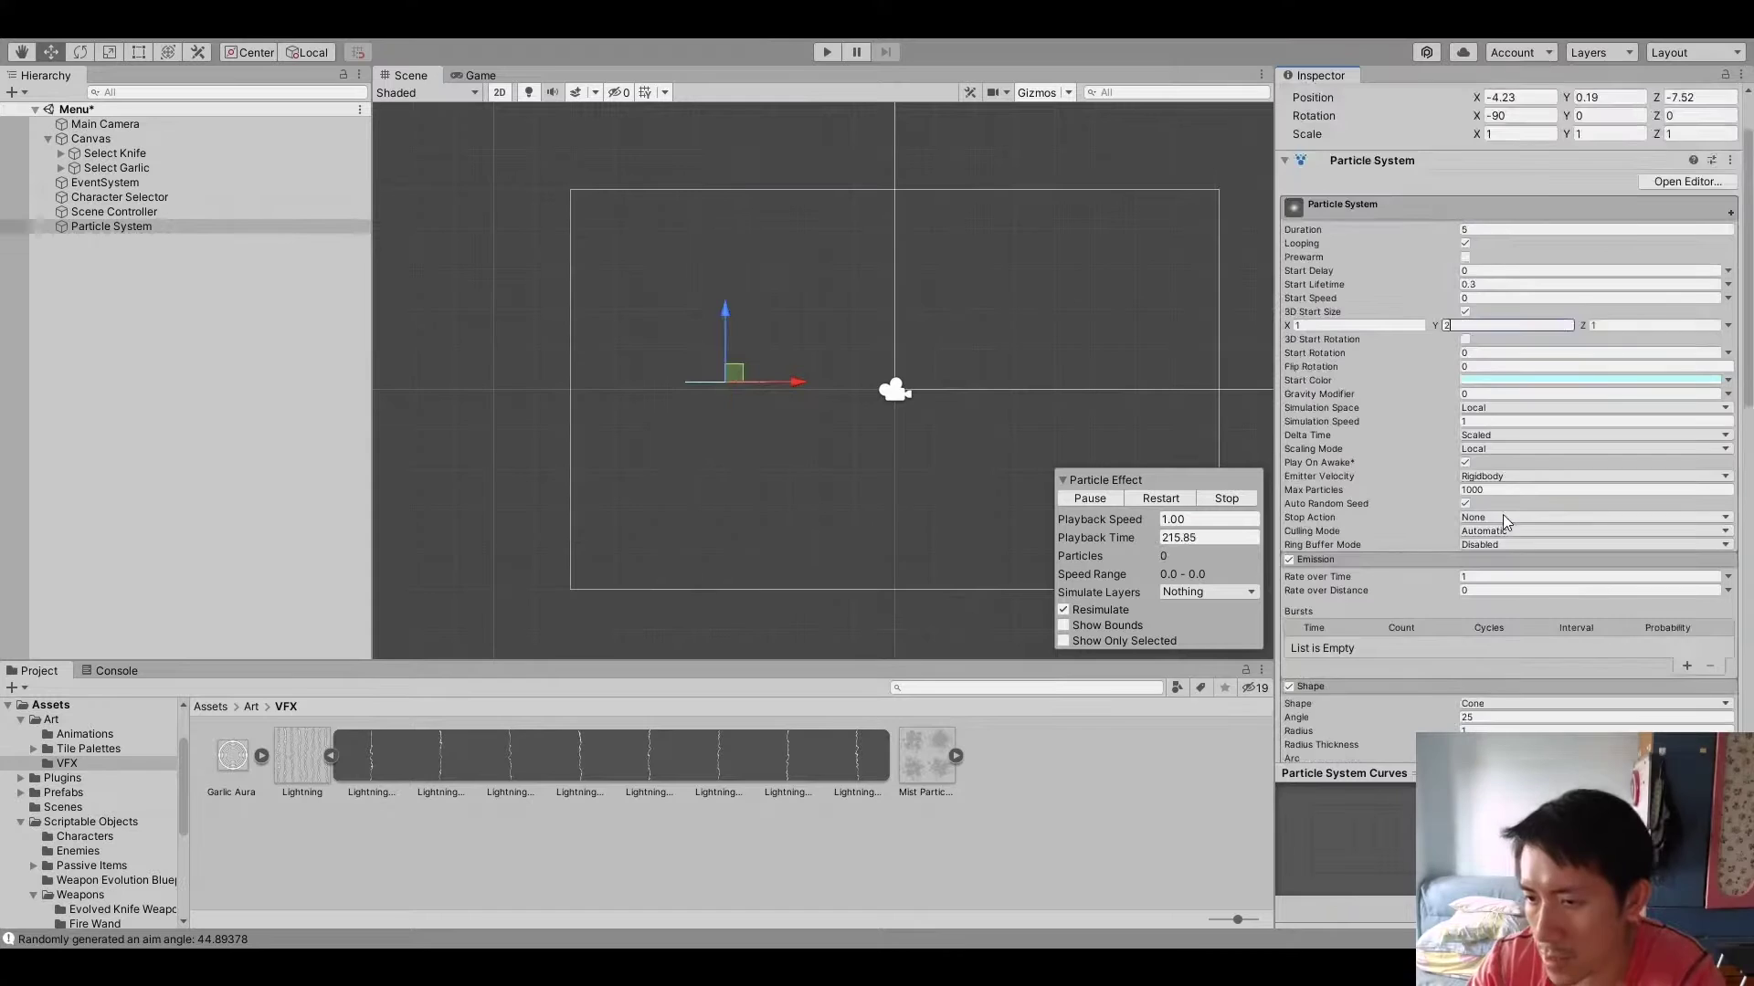
{"action": "scroll", "coordinate": [1392, 564], "scroll_direction": "down", "scroll_amount": 5}
{"action": "scroll", "coordinate": [1392, 564], "scroll_direction": "down", "scroll_amount": 5}
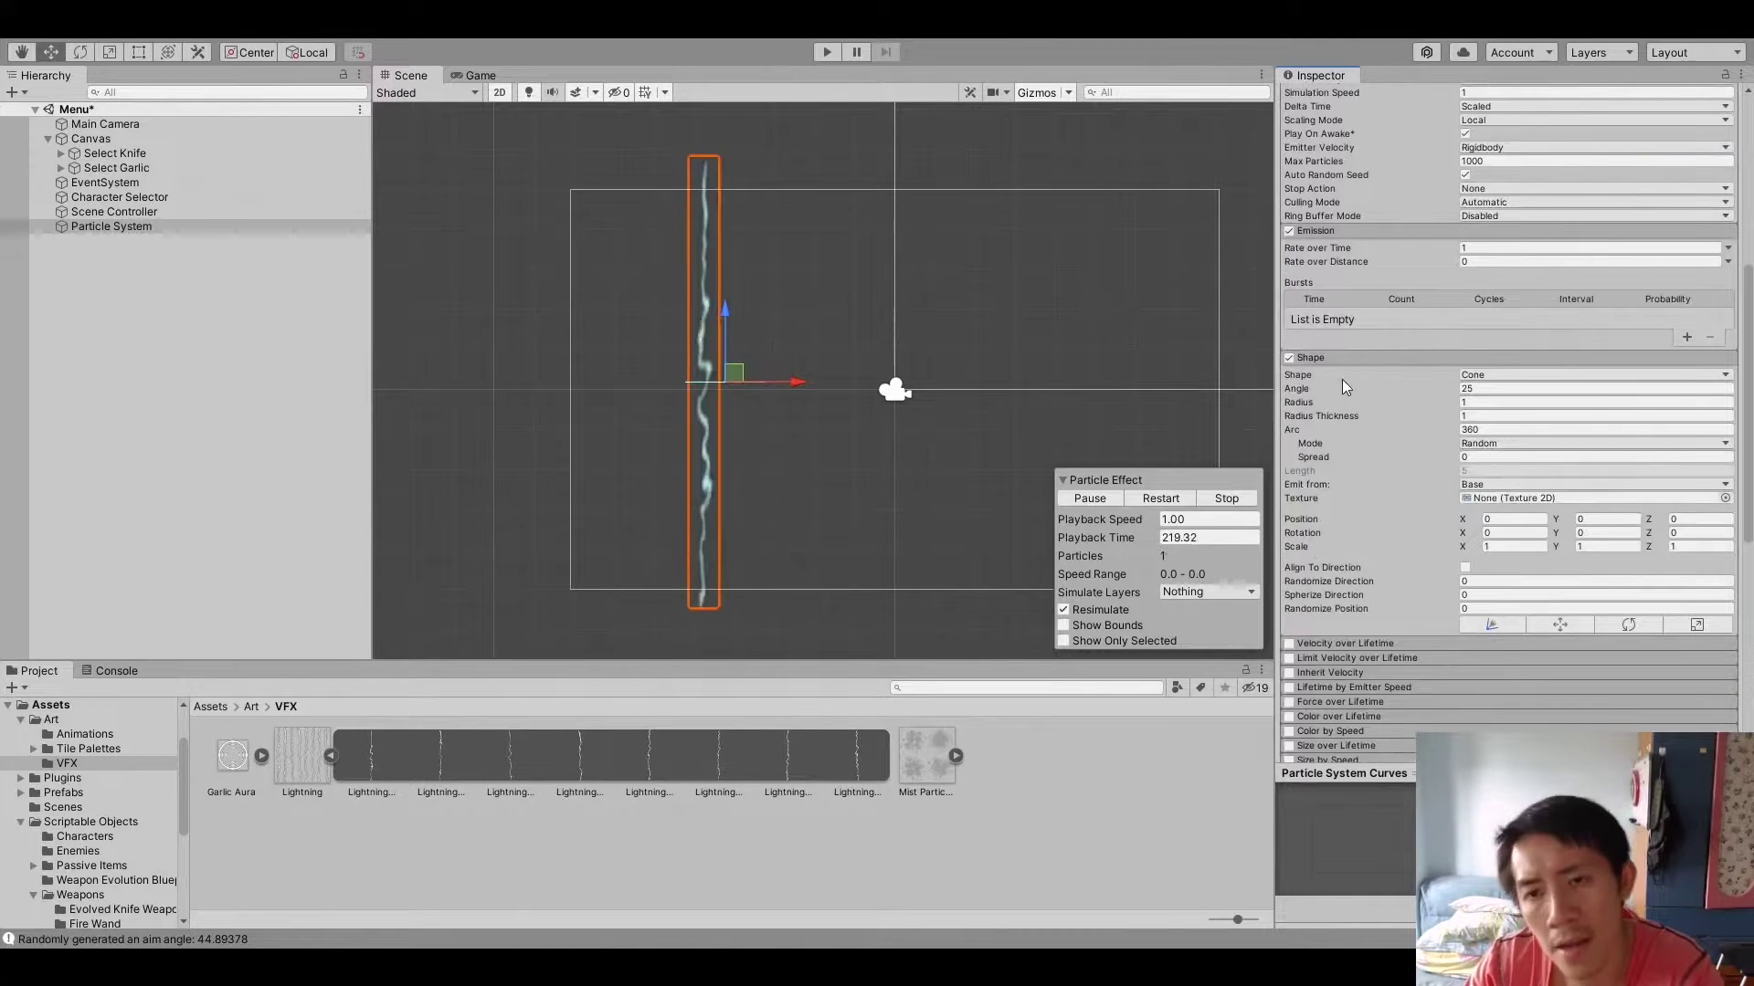
Make the emitter a Circle of radius 0.0001 at Y 5, with Rotation X 0
{"action": "left_click", "coordinate": [1480, 375]}
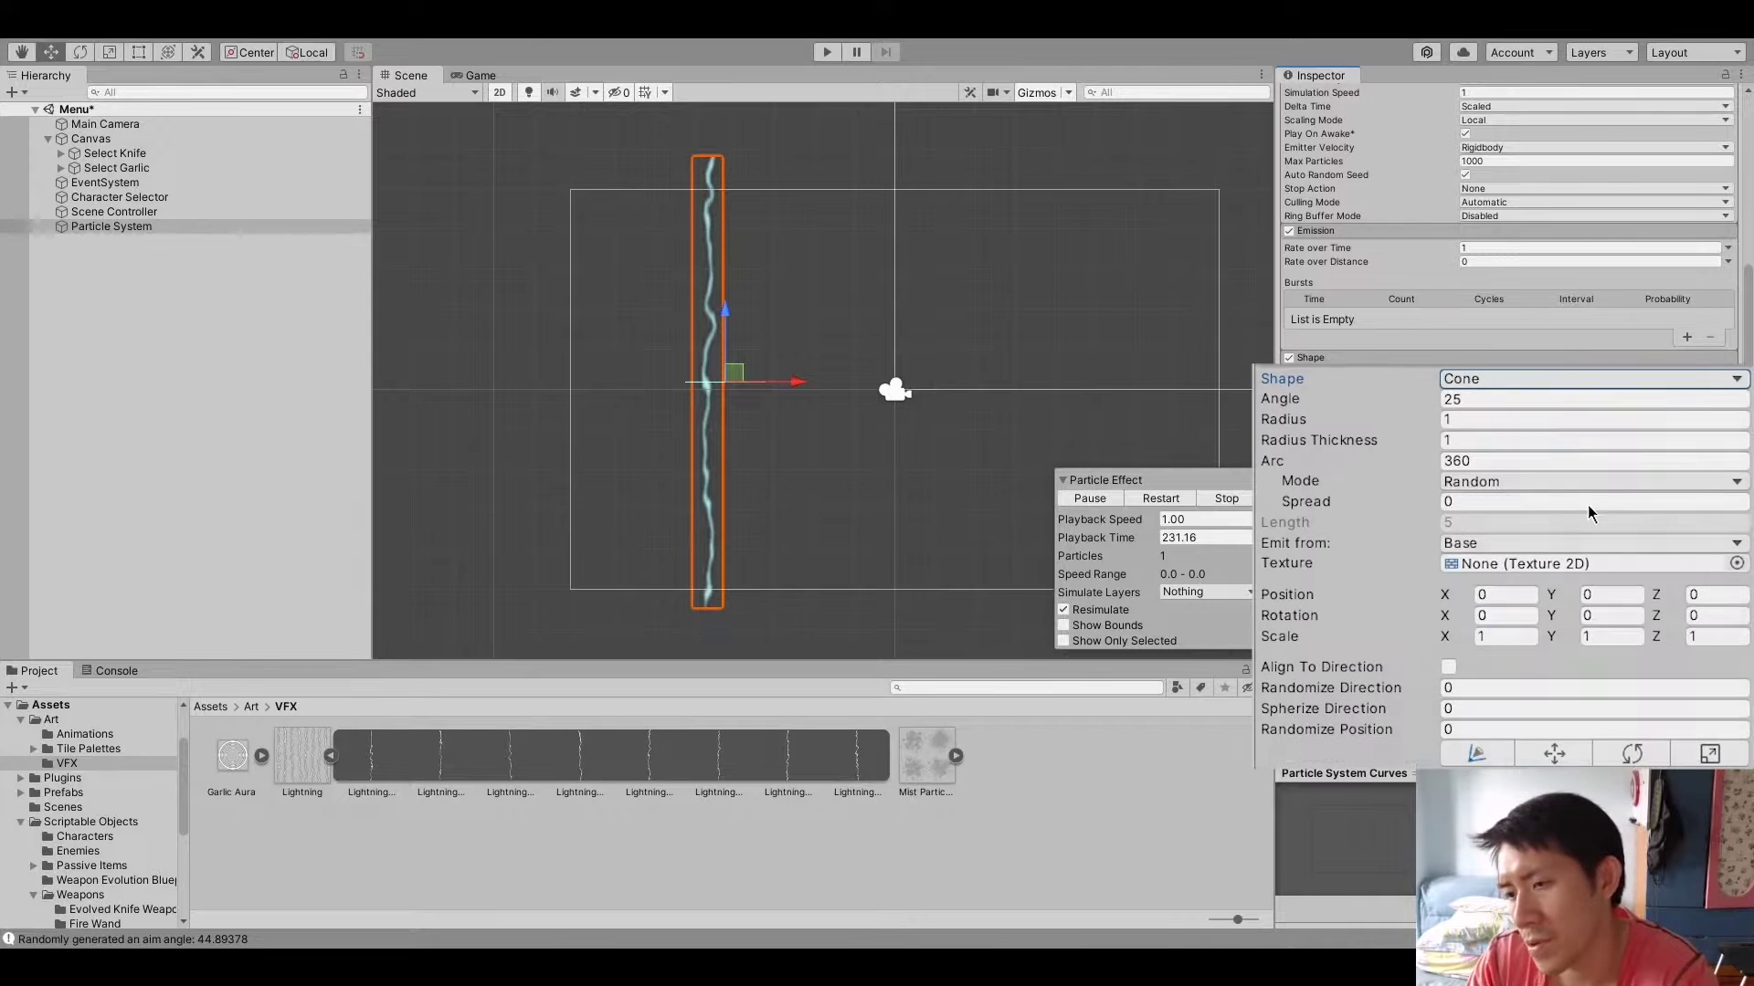
{"action": "left_click", "coordinate": [1591, 380]}
{"action": "key", "text": "Escape"}
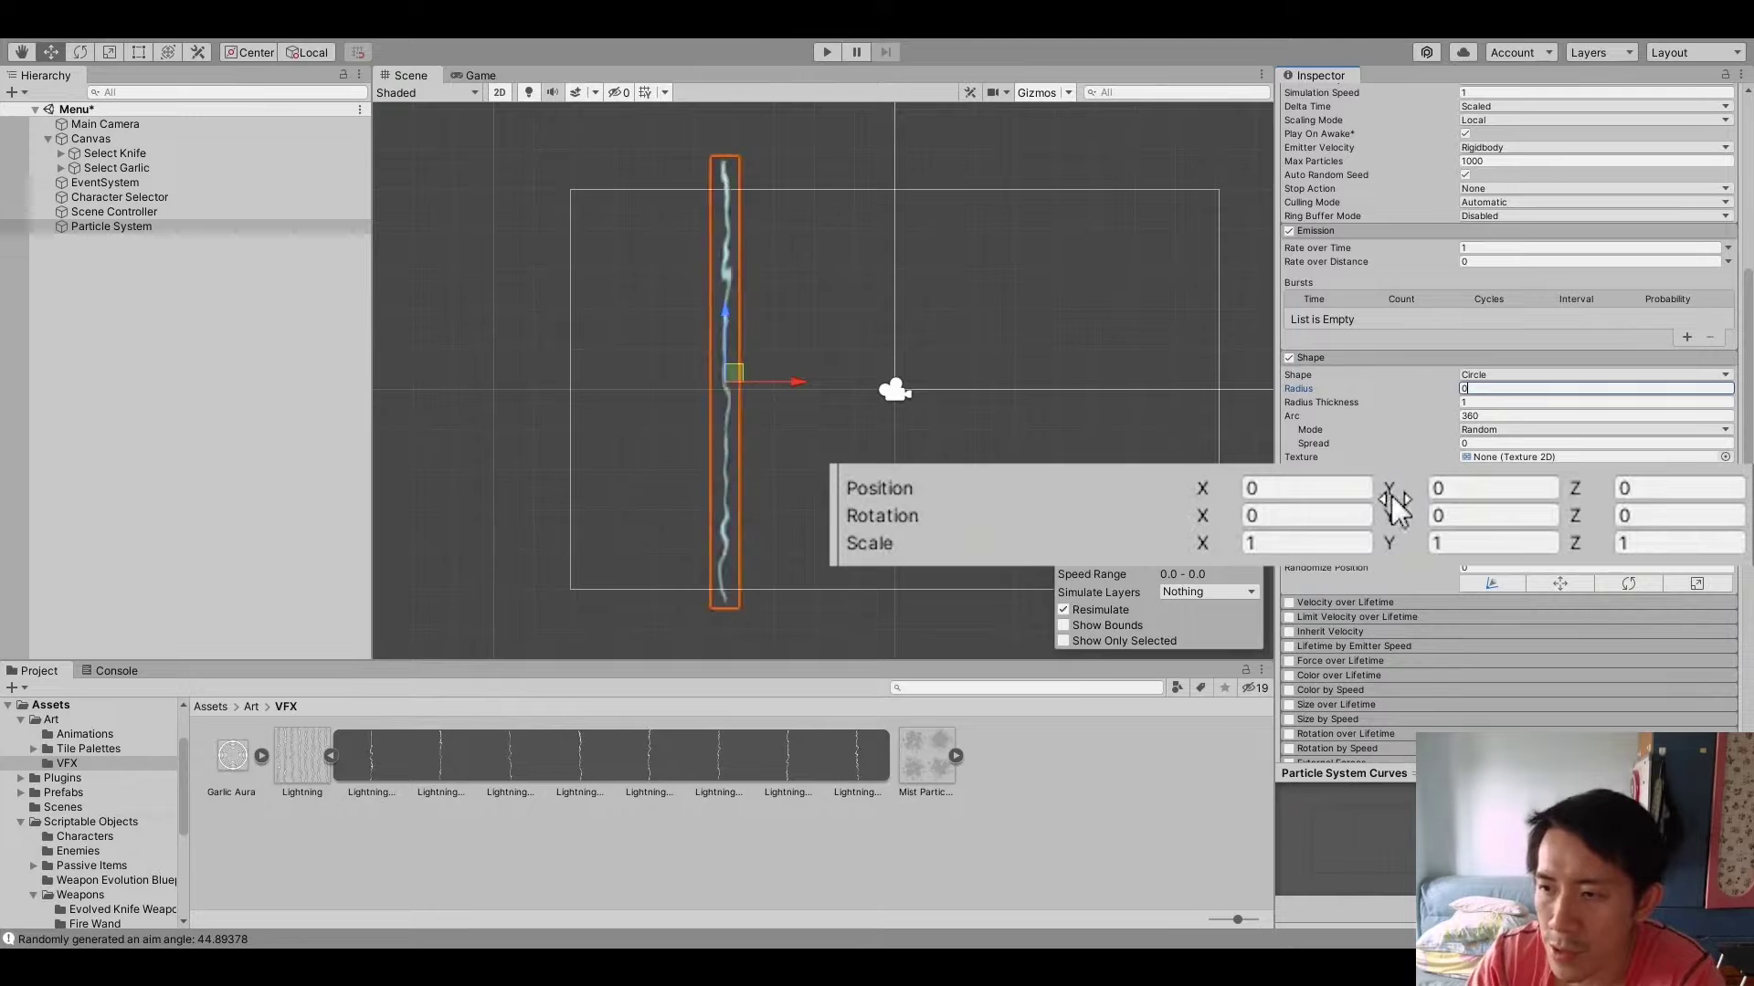
{"action": "key", "text": "Return"}
{"action": "type", "text": "1"}
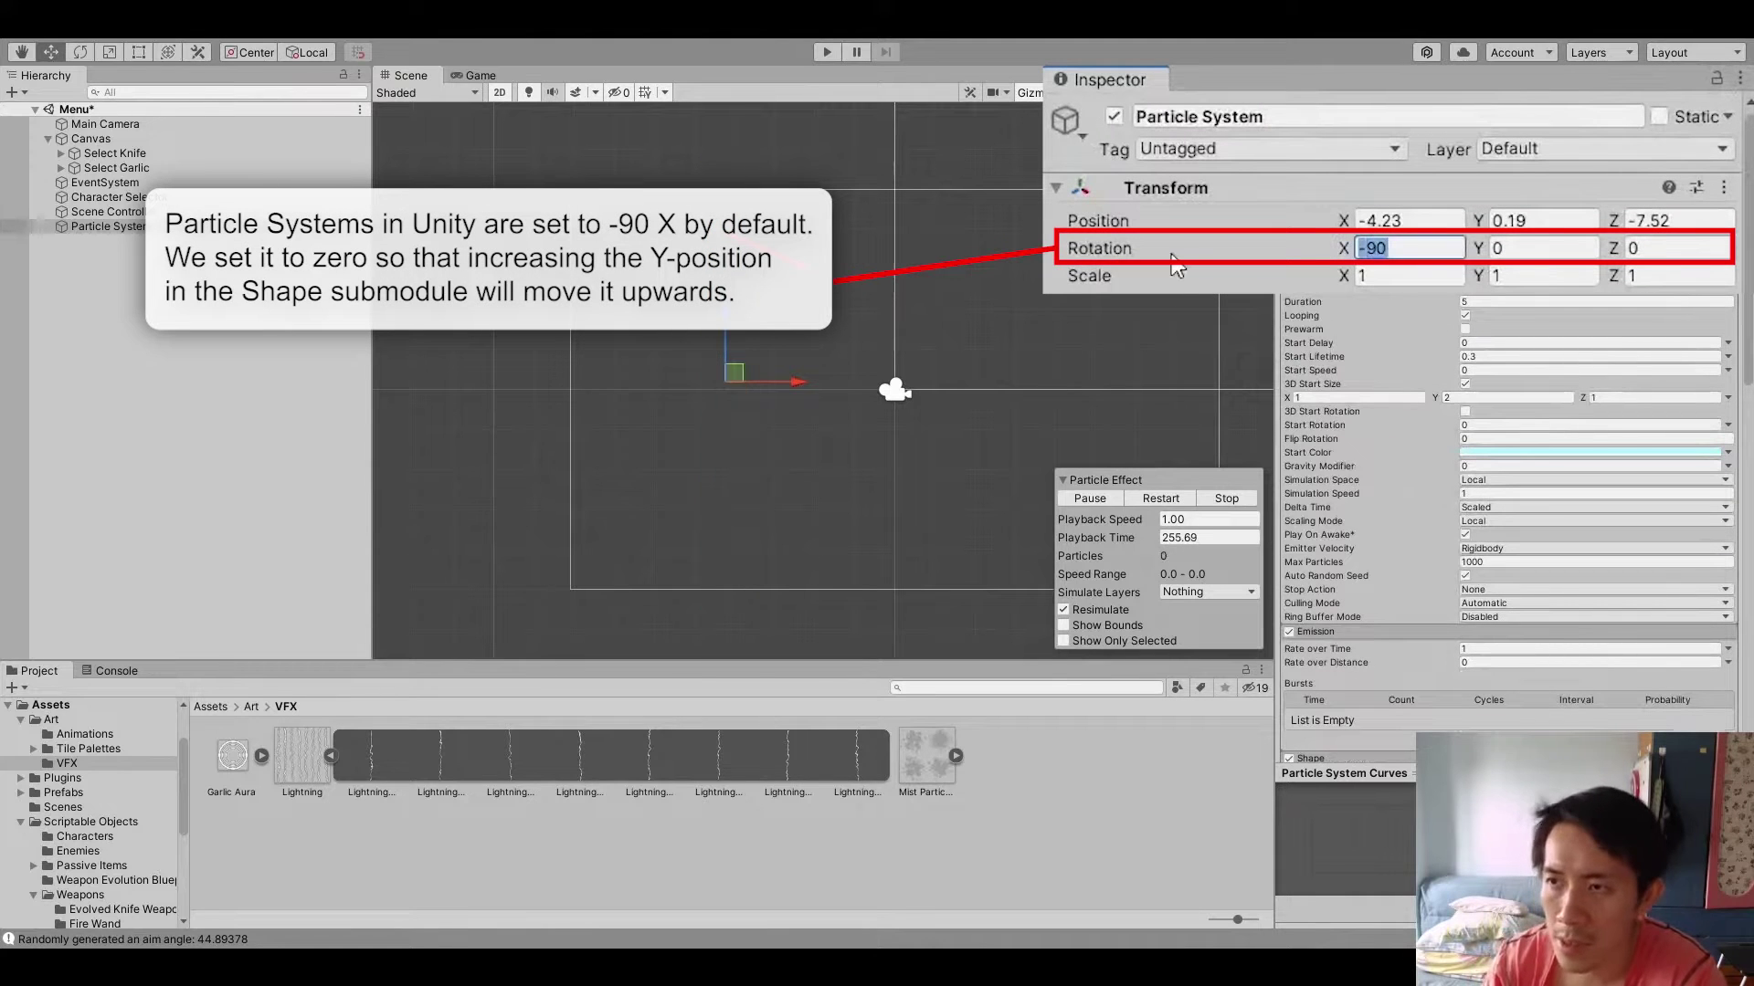
{"action": "type", "text": "0"}
{"action": "key", "text": "Return"}
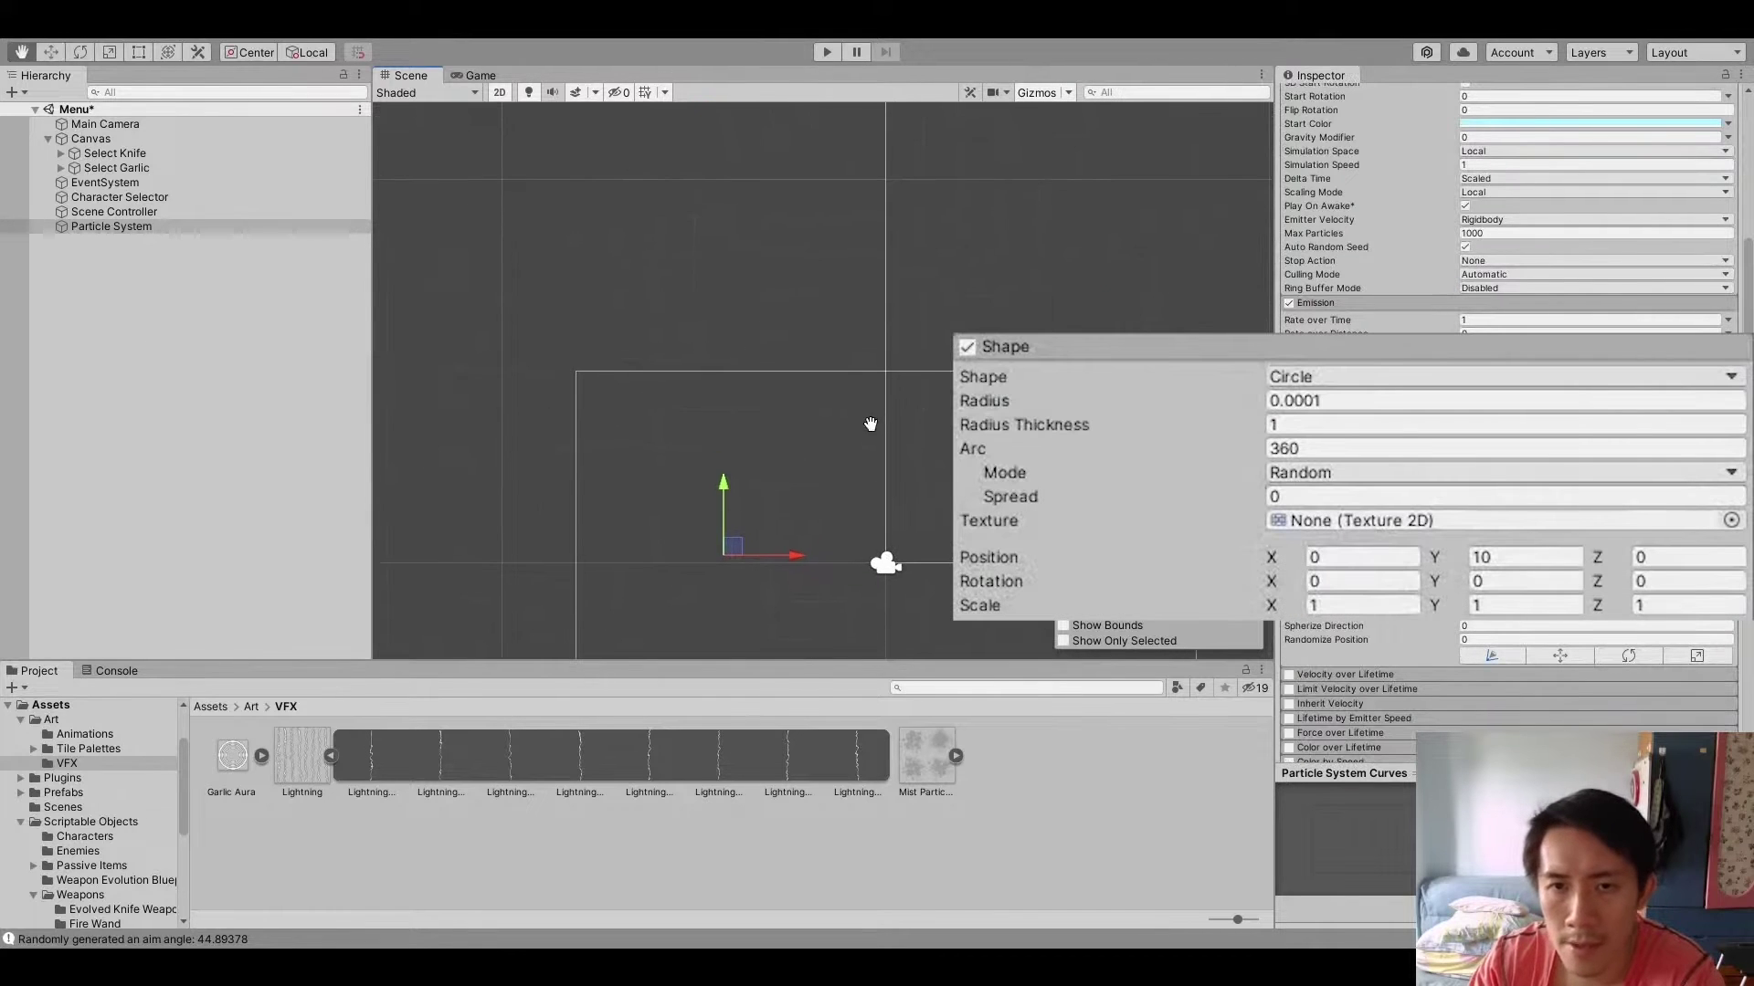
{"action": "type", "text": "5"}
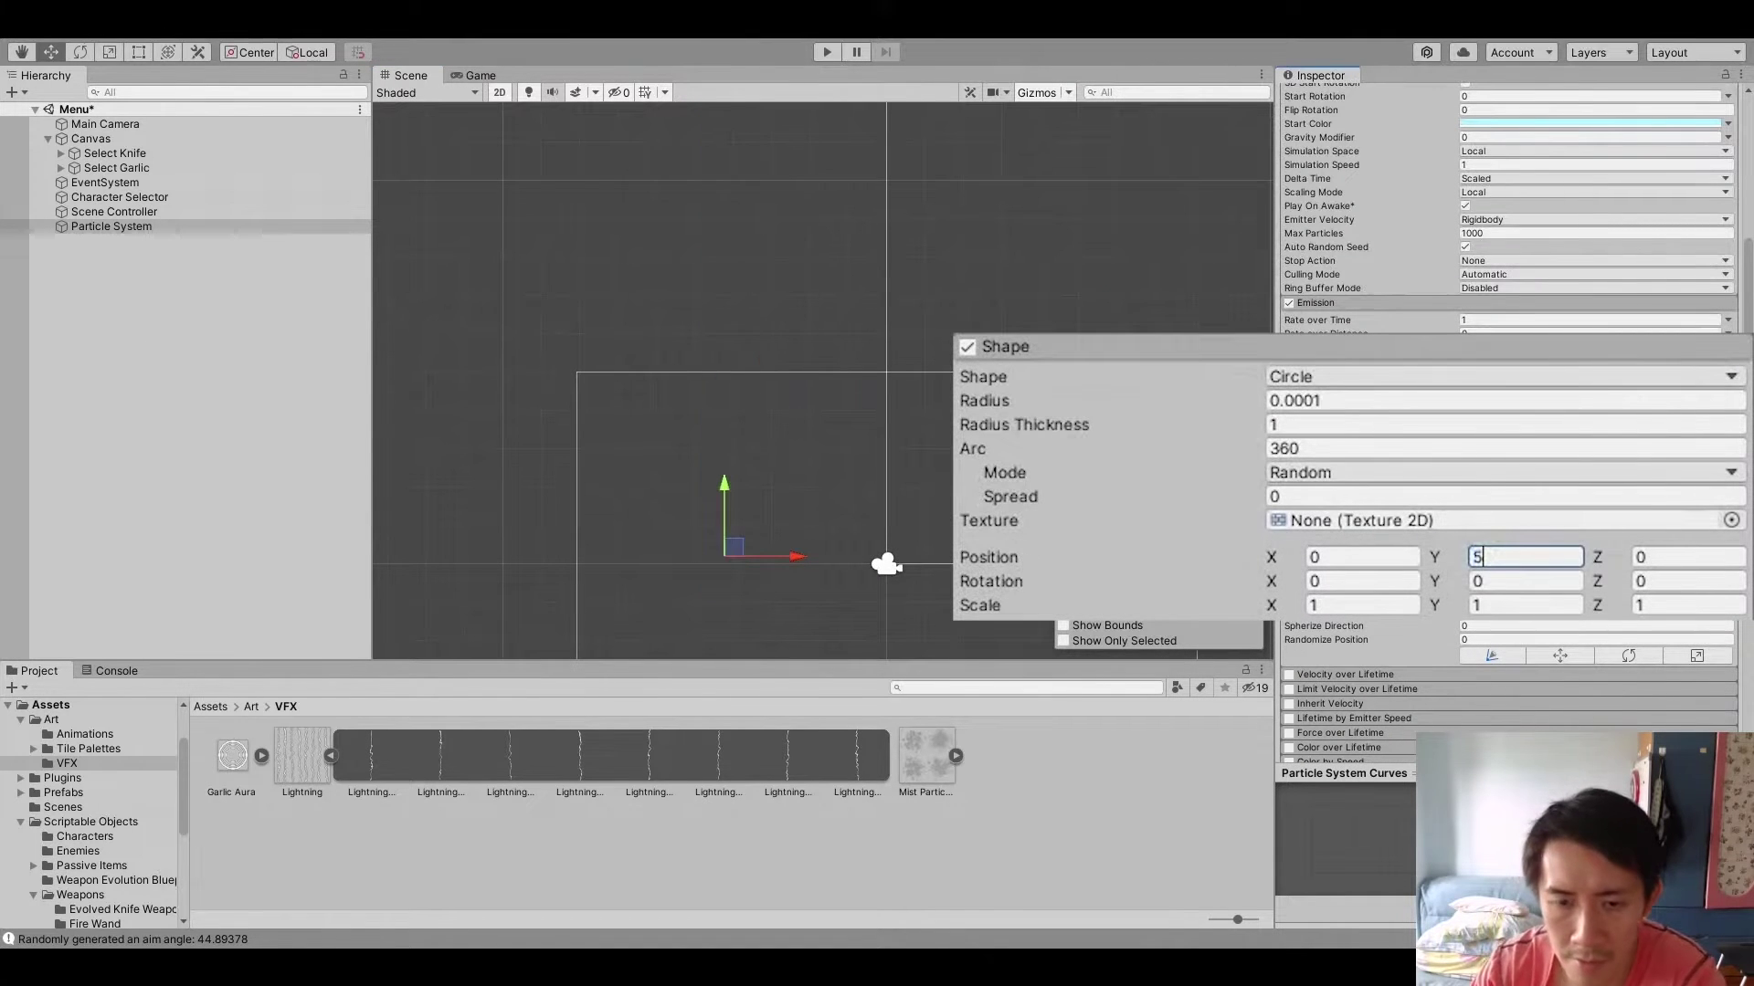
{"action": "scroll", "coordinate": [1466, 559], "scroll_direction": "down", "scroll_amount": 5}
{"action": "scroll", "coordinate": [1467, 559], "scroll_direction": "down", "scroll_amount": 5}
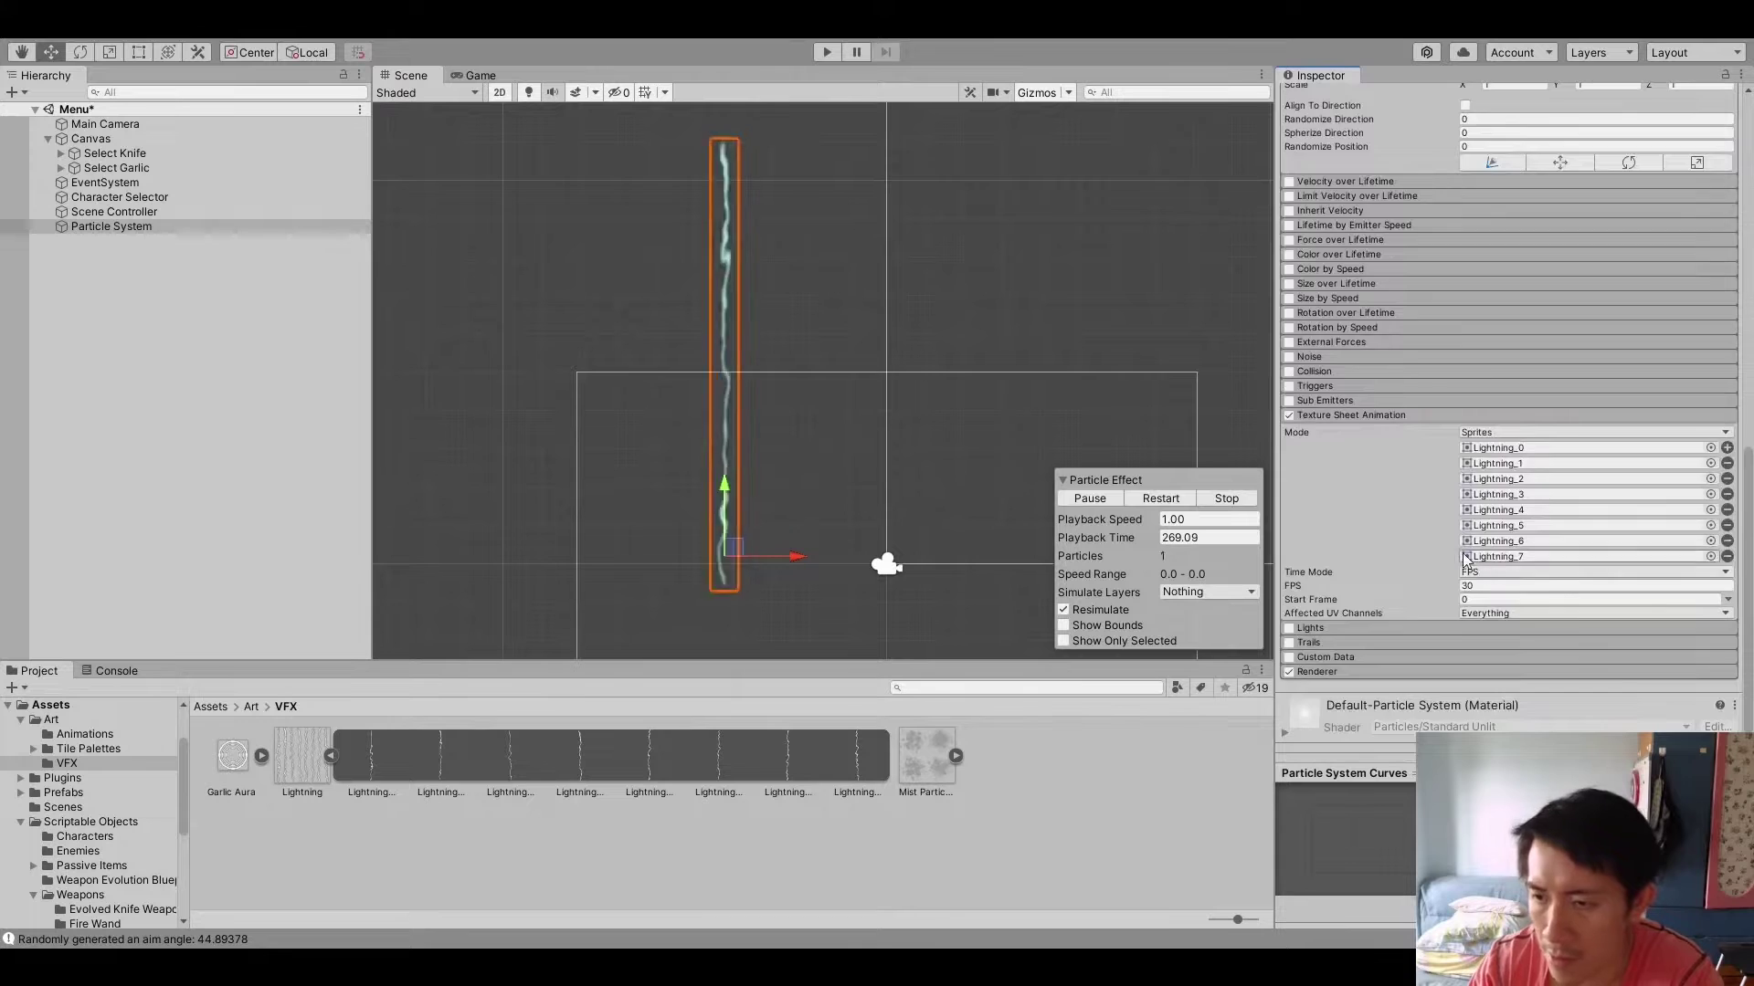
{"action": "scroll", "coordinate": [1466, 559], "scroll_direction": "up", "scroll_amount": 5}
{"action": "scroll", "coordinate": [796, 478], "scroll_direction": "down", "scroll_amount": 3}
{"action": "scroll", "coordinate": [802, 478], "scroll_direction": "down", "scroll_amount": 3}
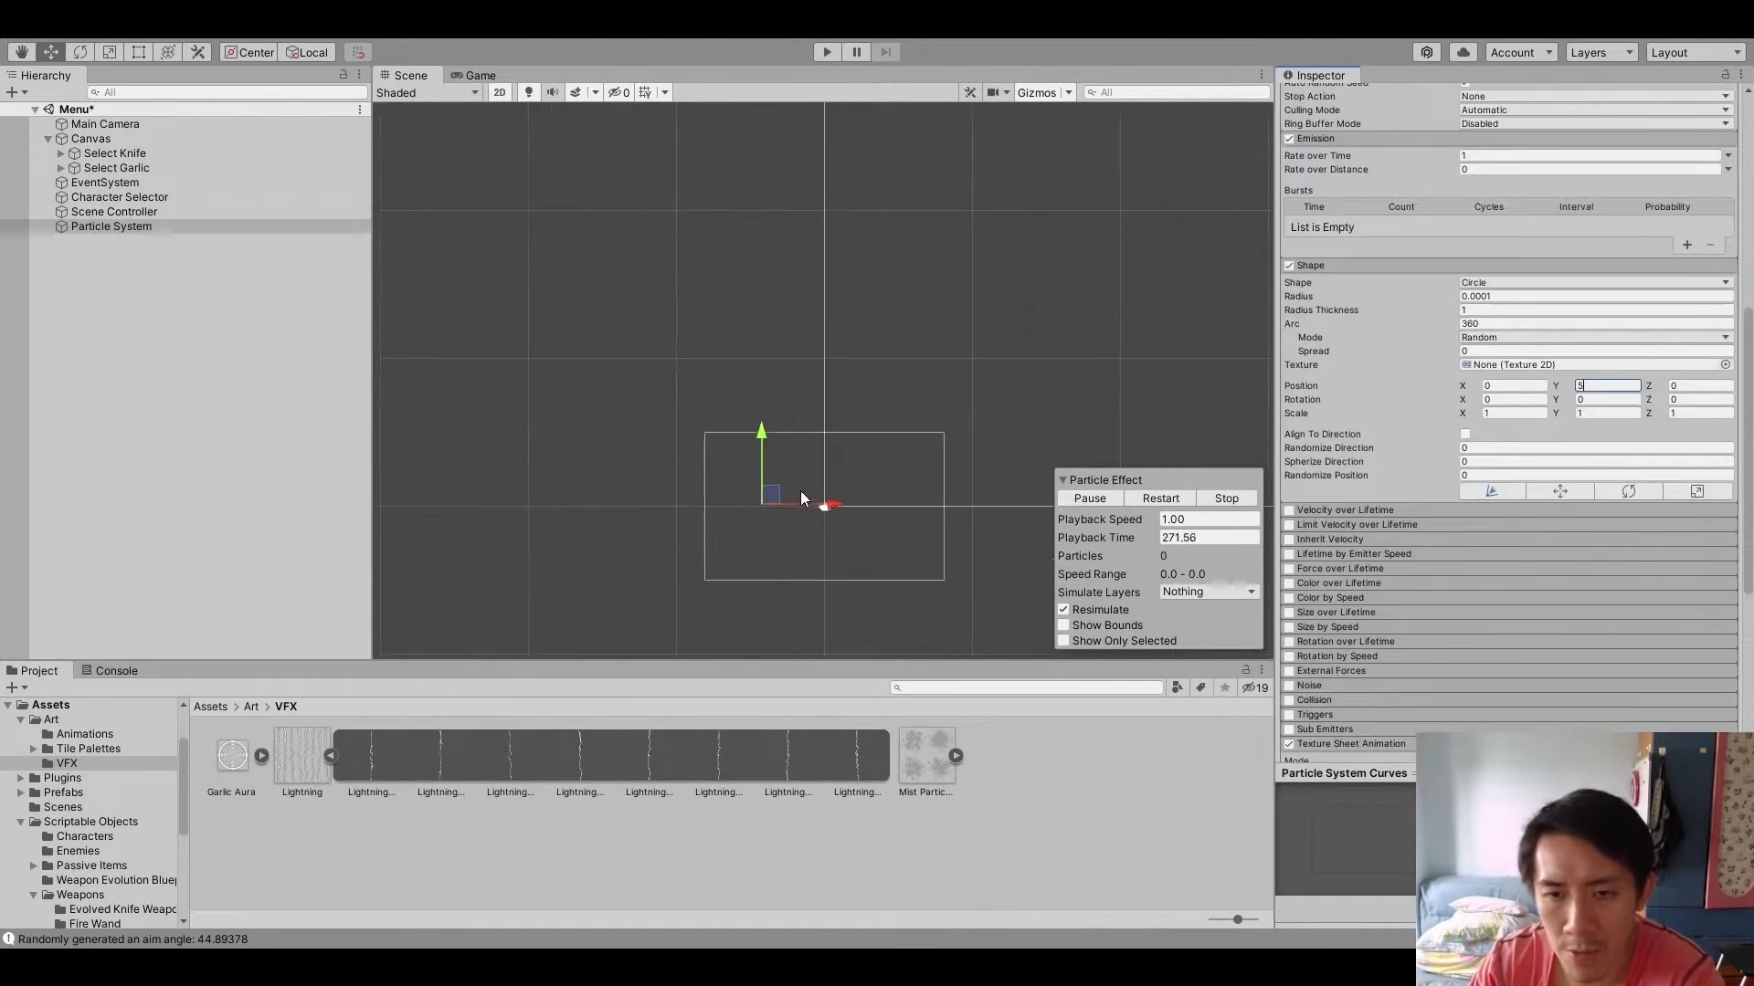
{"action": "scroll", "coordinate": [802, 477], "scroll_direction": "up", "scroll_amount": 3}
{"action": "scroll", "coordinate": [818, 466], "scroll_direction": "up", "scroll_amount": 3}
{"action": "scroll", "coordinate": [1564, 574], "scroll_direction": "down", "scroll_amount": 3}
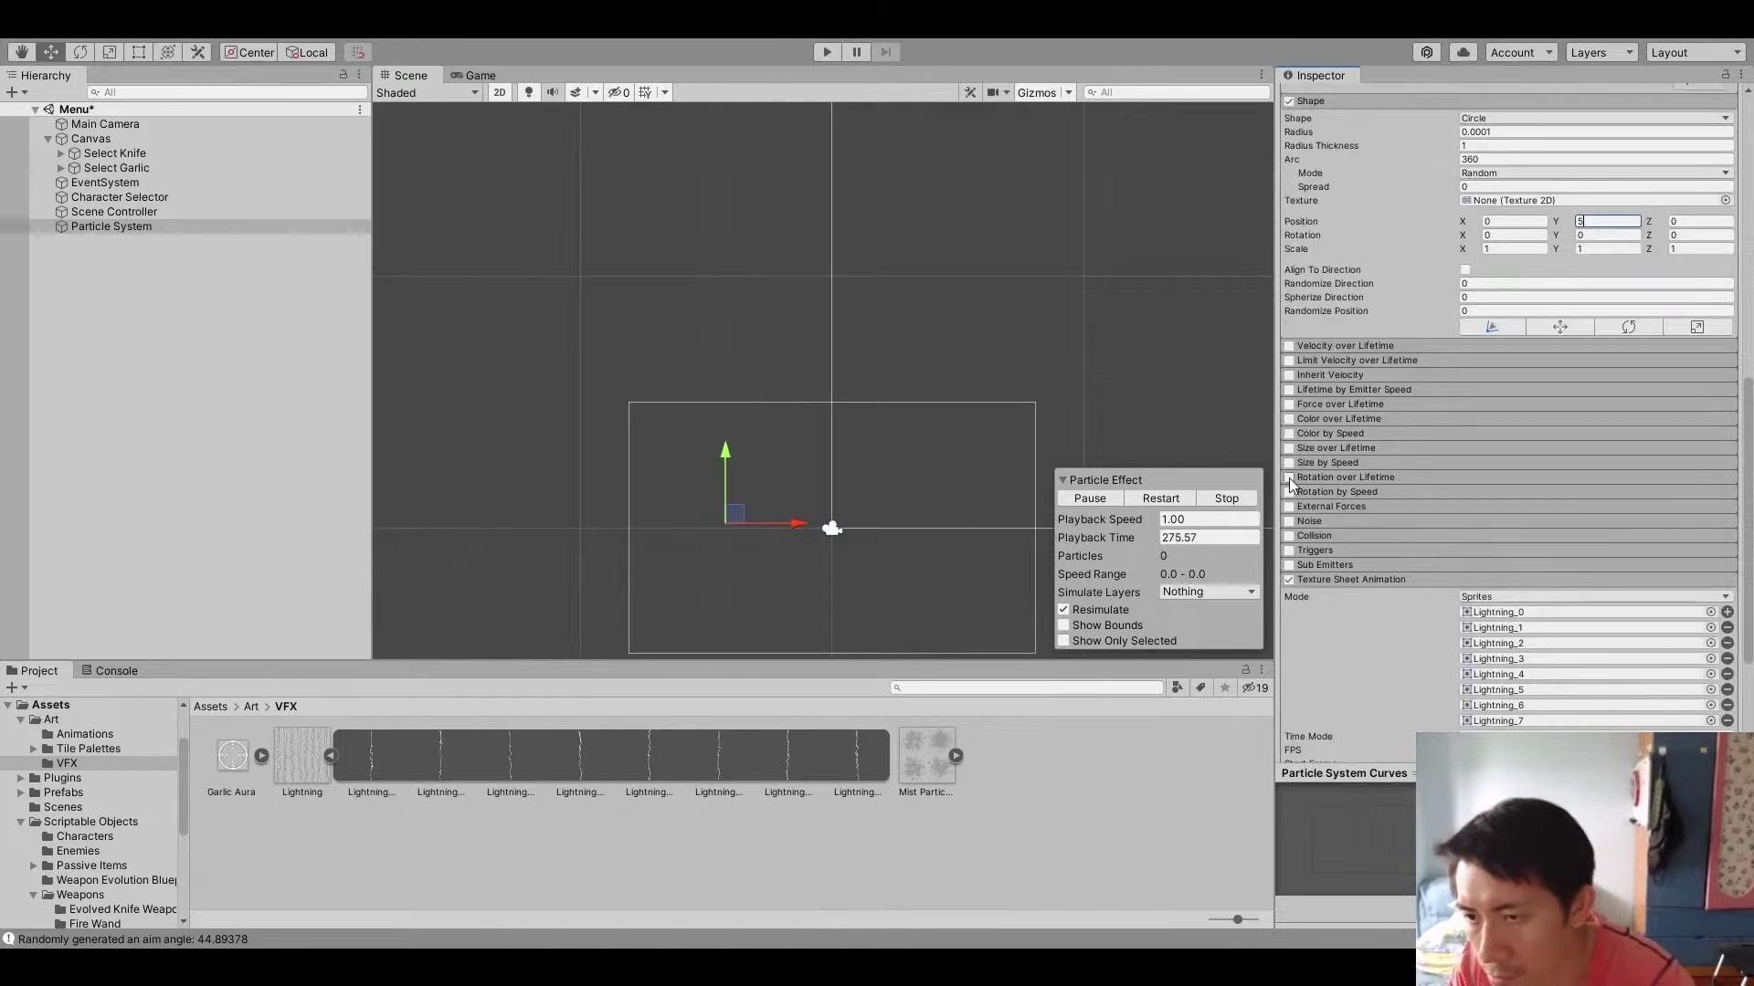
{"action": "scroll", "coordinate": [1324, 572], "scroll_direction": "down", "scroll_amount": 3}
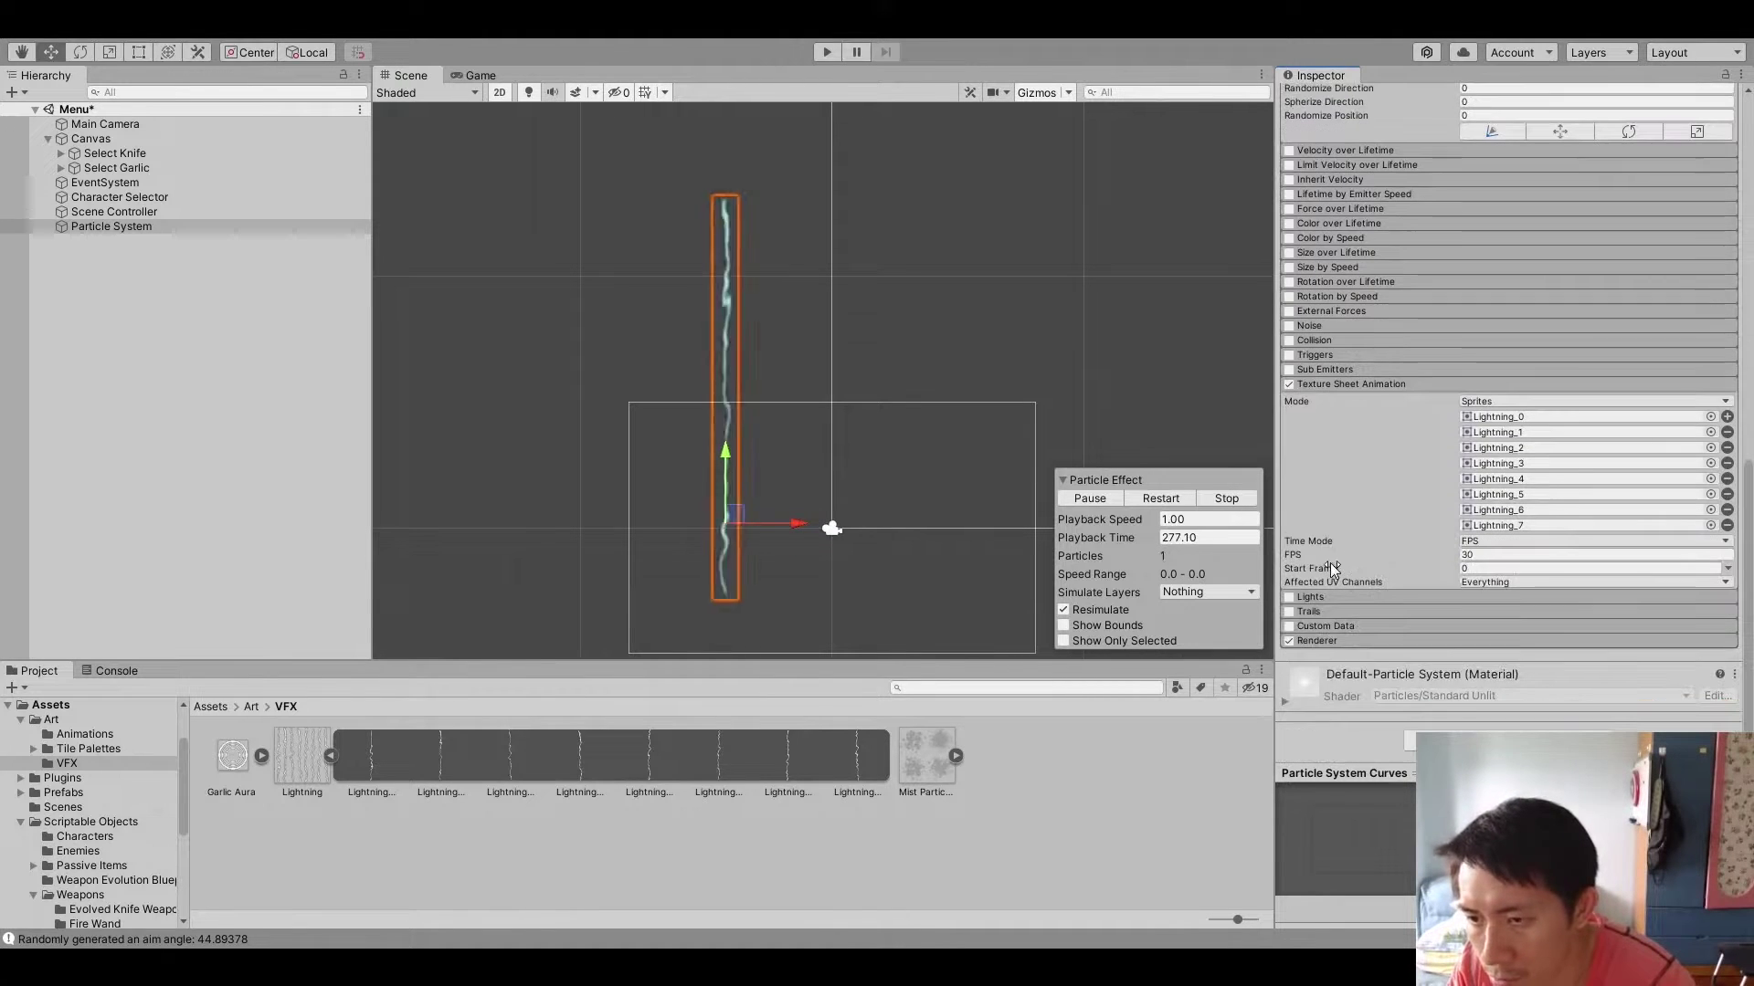
Set Renderer Render Alignment to Local and increase Max Particle Size
{"action": "left_click", "coordinate": [1319, 641]}
{"action": "scroll", "coordinate": [1419, 576], "scroll_direction": "down", "scroll_amount": 5}
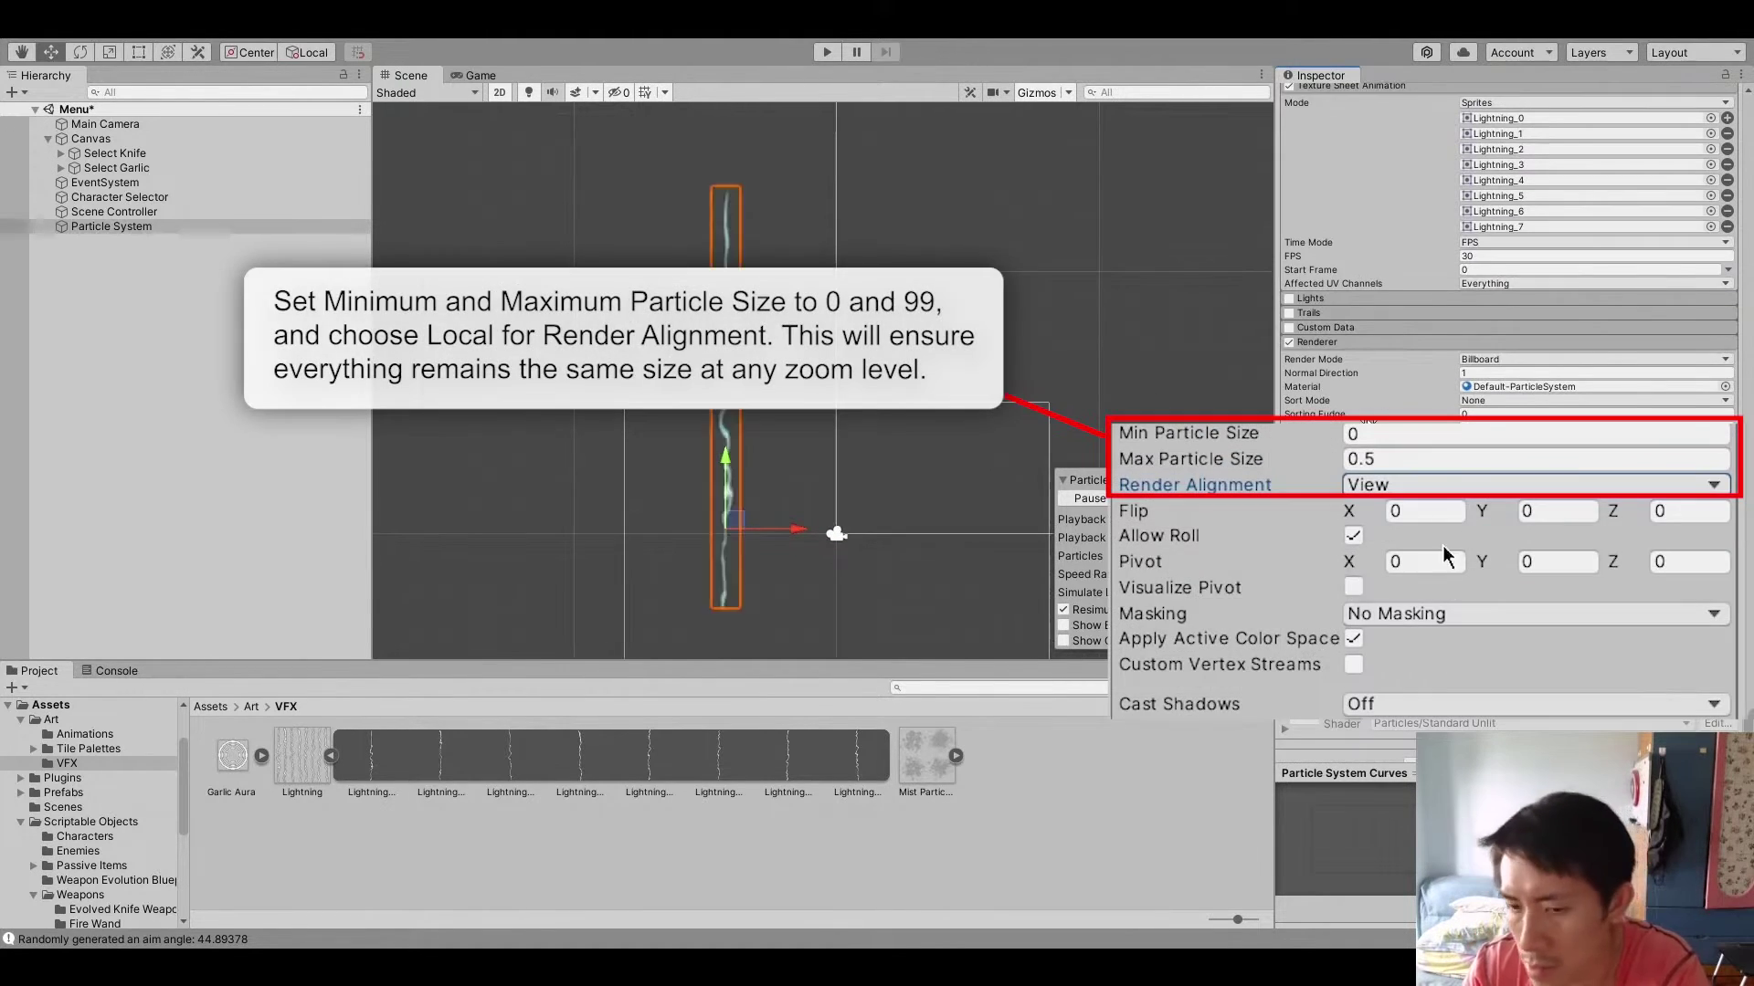
{"action": "left_click", "coordinate": [1532, 485]}
{"action": "left_click", "coordinate": [1411, 562]}
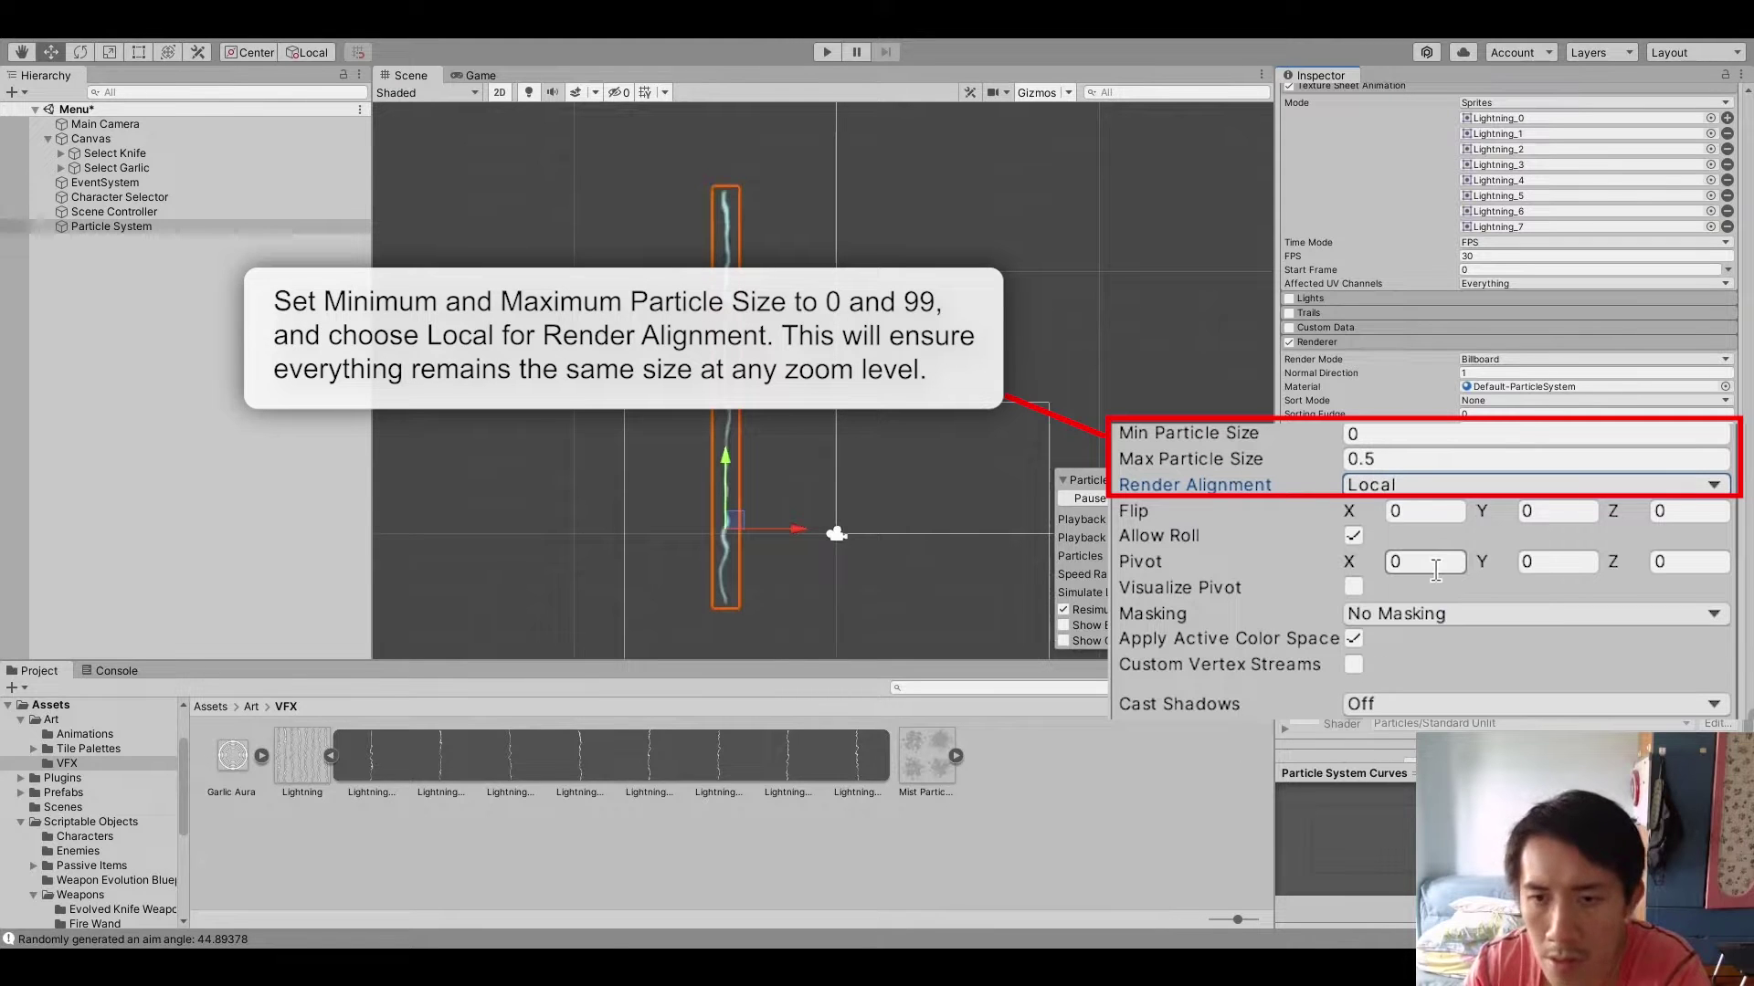
{"action": "left_click", "coordinate": [1428, 457]}
{"action": "type", "text": "9"}
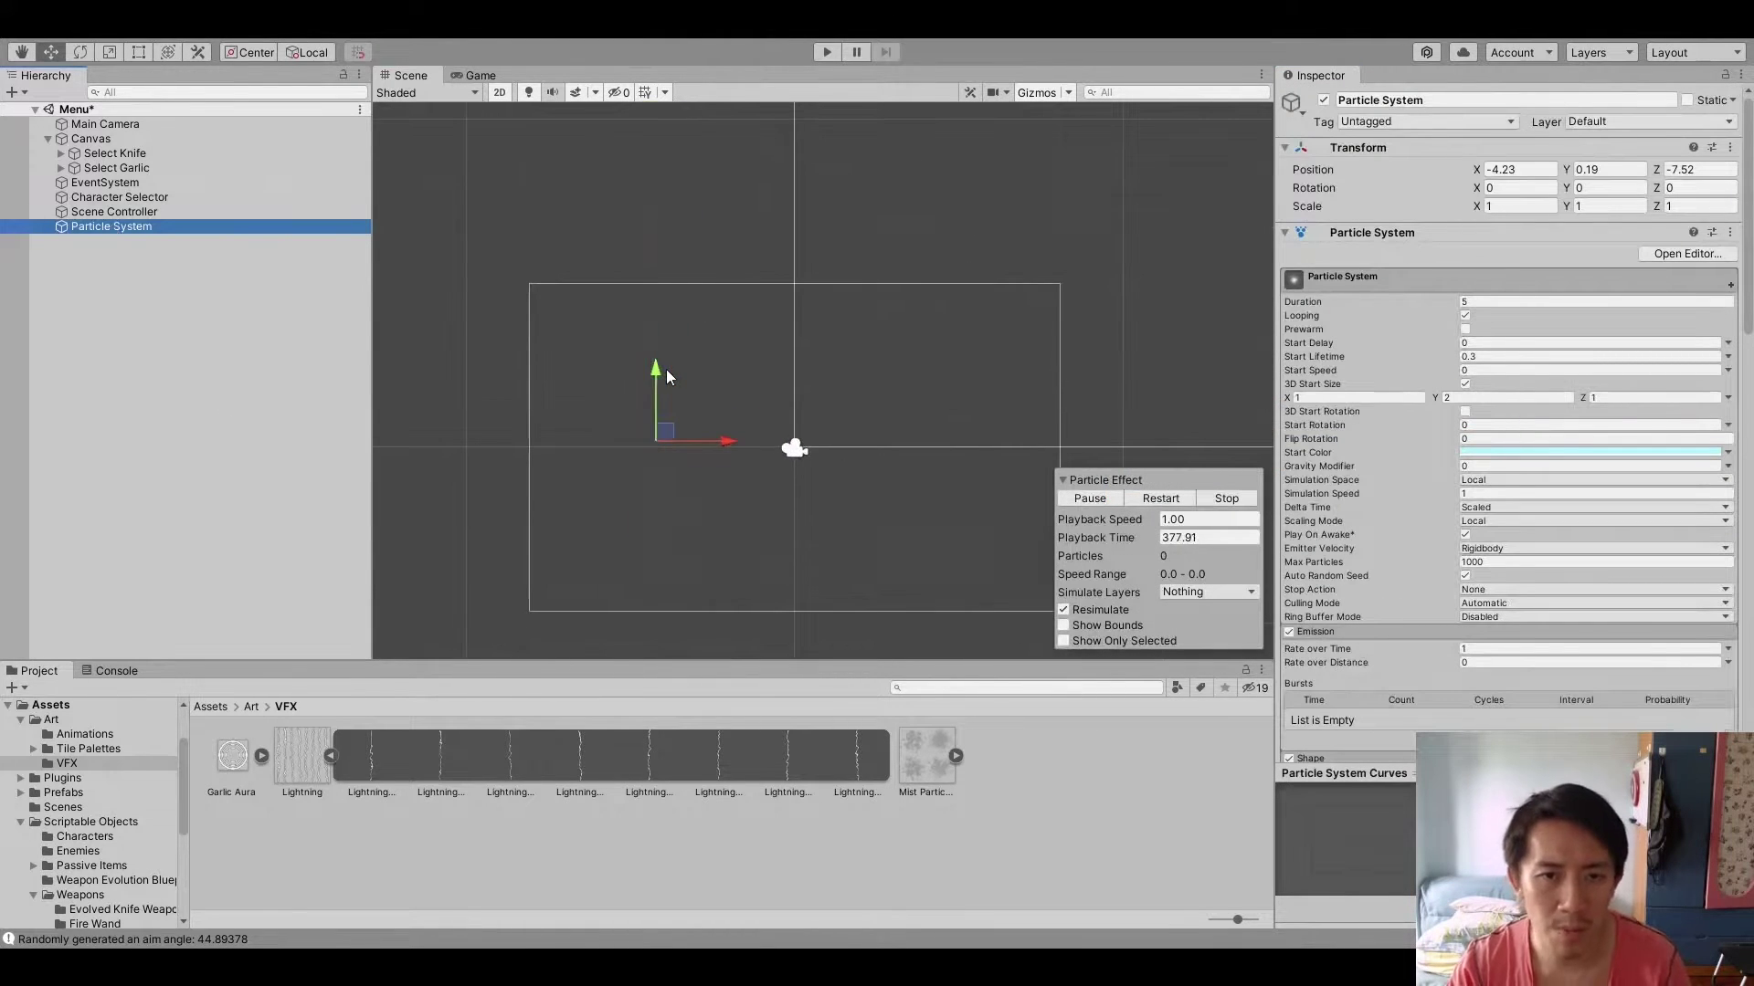
{"action": "scroll", "coordinate": [687, 405], "scroll_direction": "down", "scroll_amount": 3}
{"action": "scroll", "coordinate": [688, 410], "scroll_direction": "down", "scroll_amount": 2}
{"action": "scroll", "coordinate": [695, 405], "scroll_direction": "up", "scroll_amount": 2}
{"action": "scroll", "coordinate": [1577, 552], "scroll_direction": "down", "scroll_amount": 5}
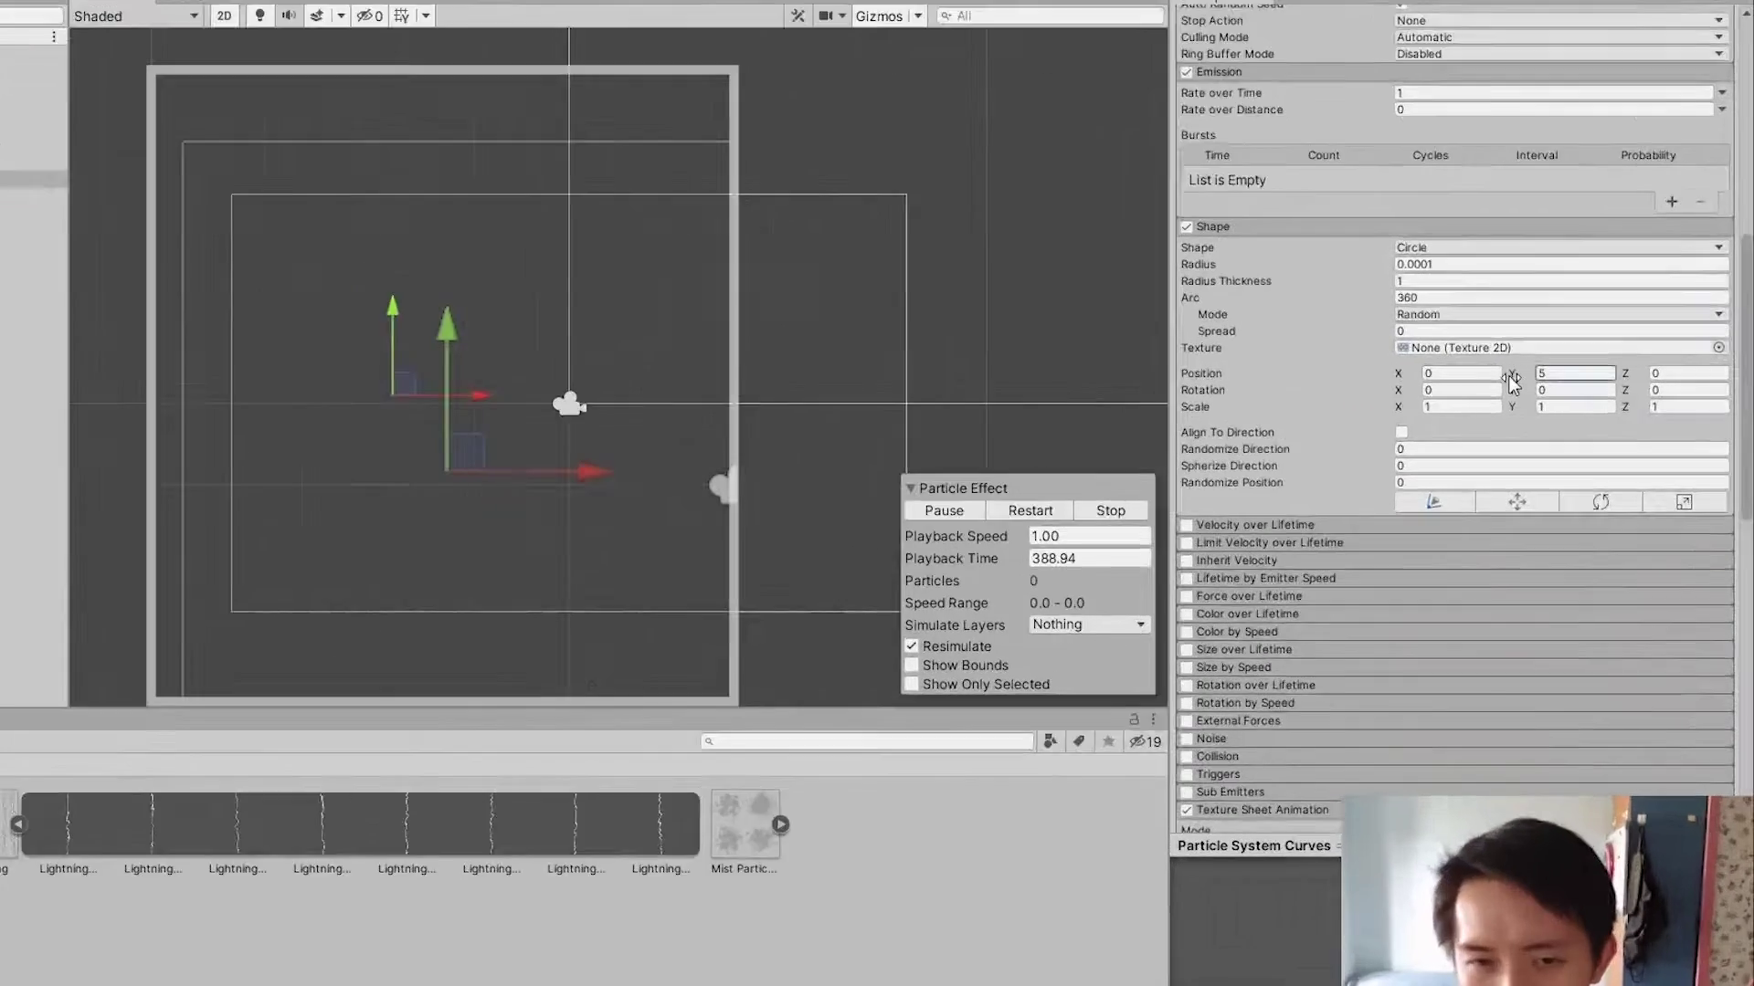
Set Shape Position Y to 8 and drag the particle system lower in the scene
{"action": "left_click_drag", "start_coordinate": [1555, 386], "coordinate": [1576, 386]}
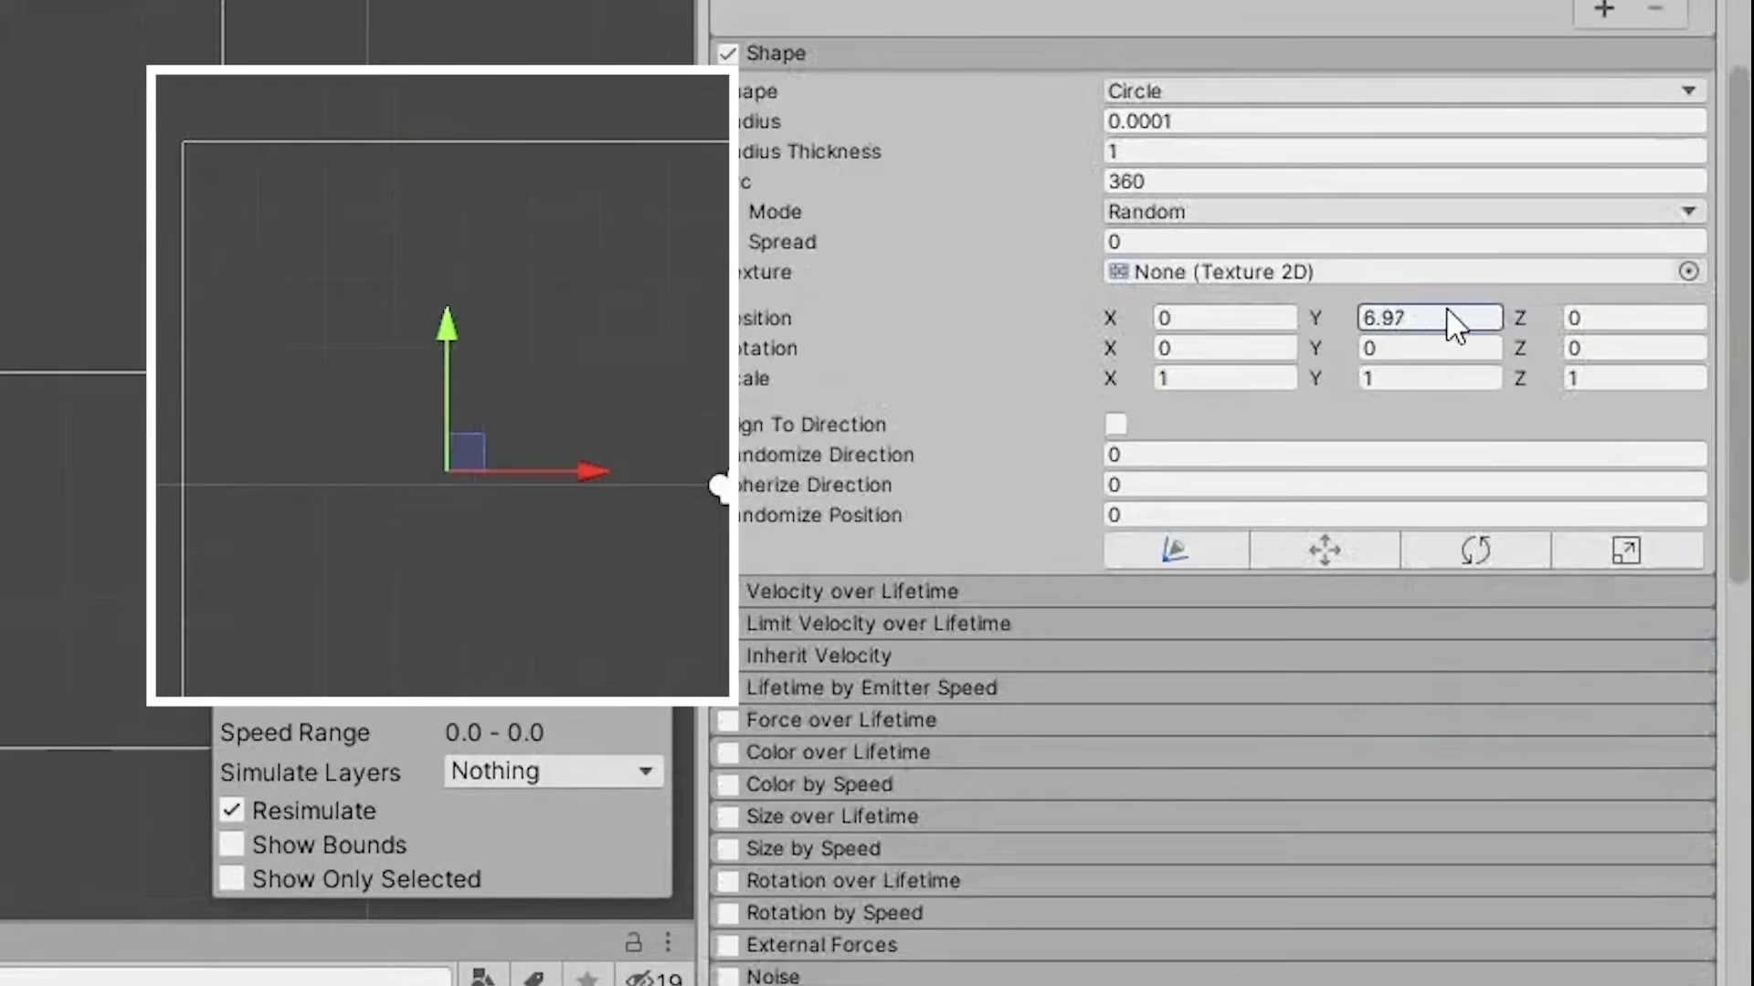
{"action": "left_click_drag", "start_coordinate": [1449, 319], "coordinate": [1461, 320]}
{"action": "double_click", "coordinate": [1422, 317]}
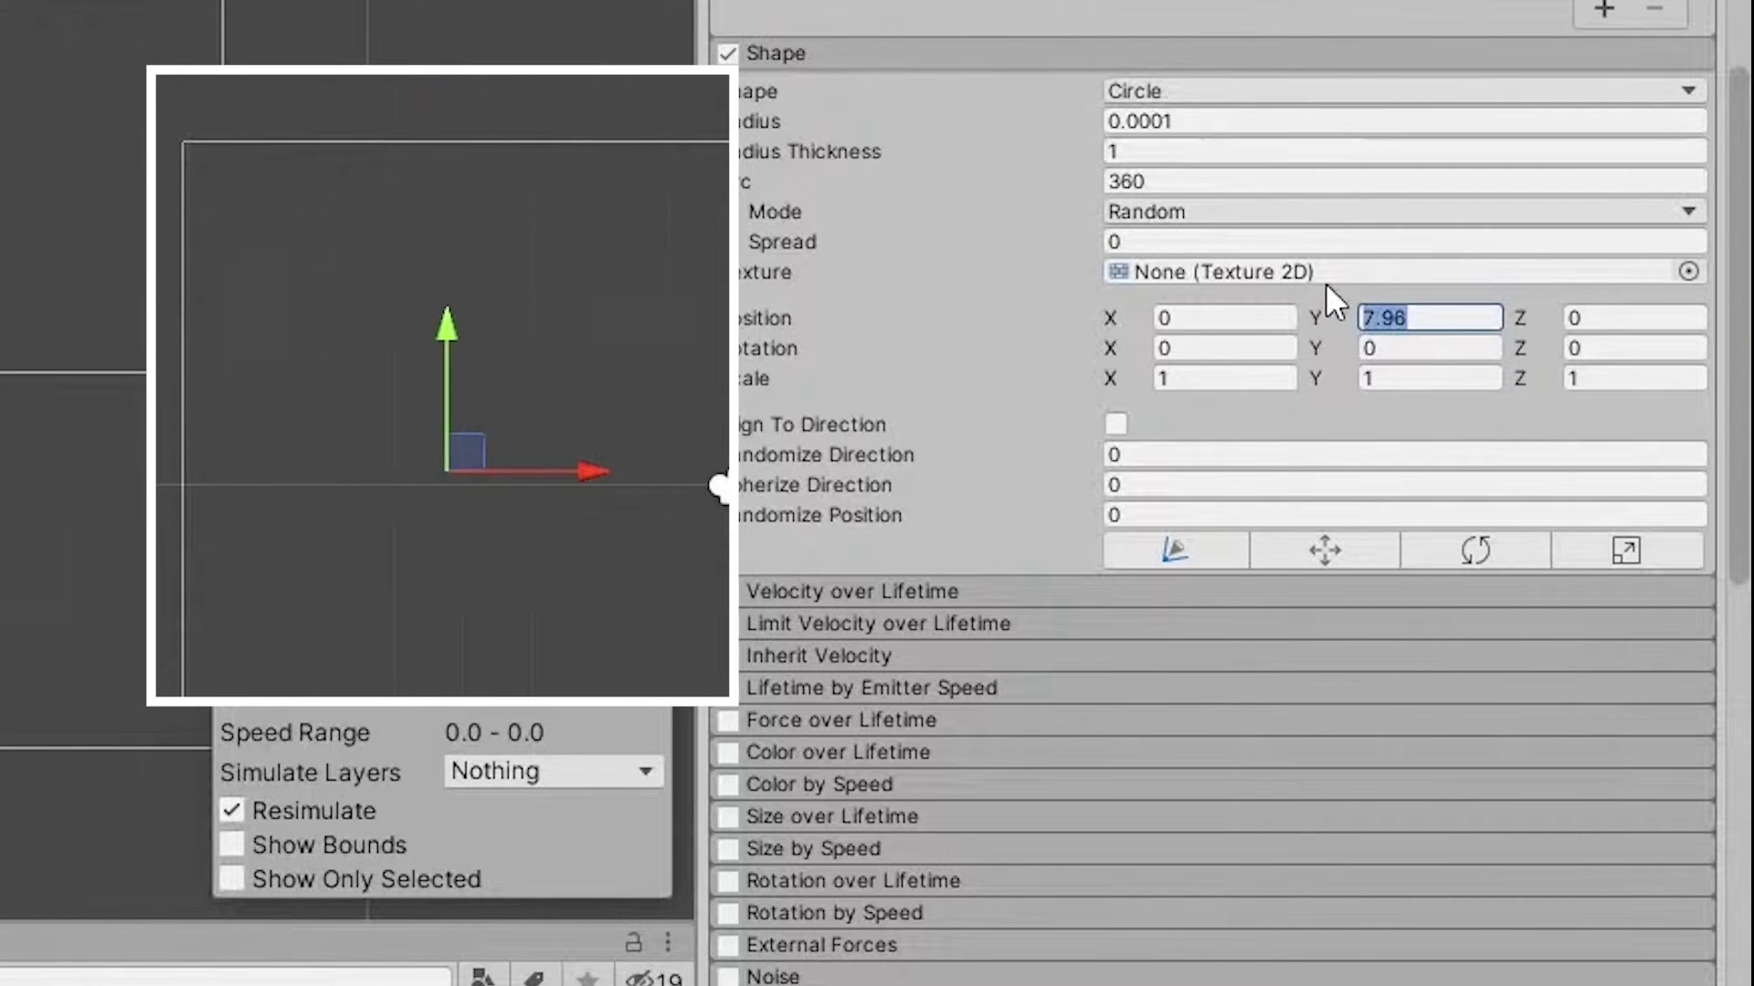
{"action": "type", "text": "8"}
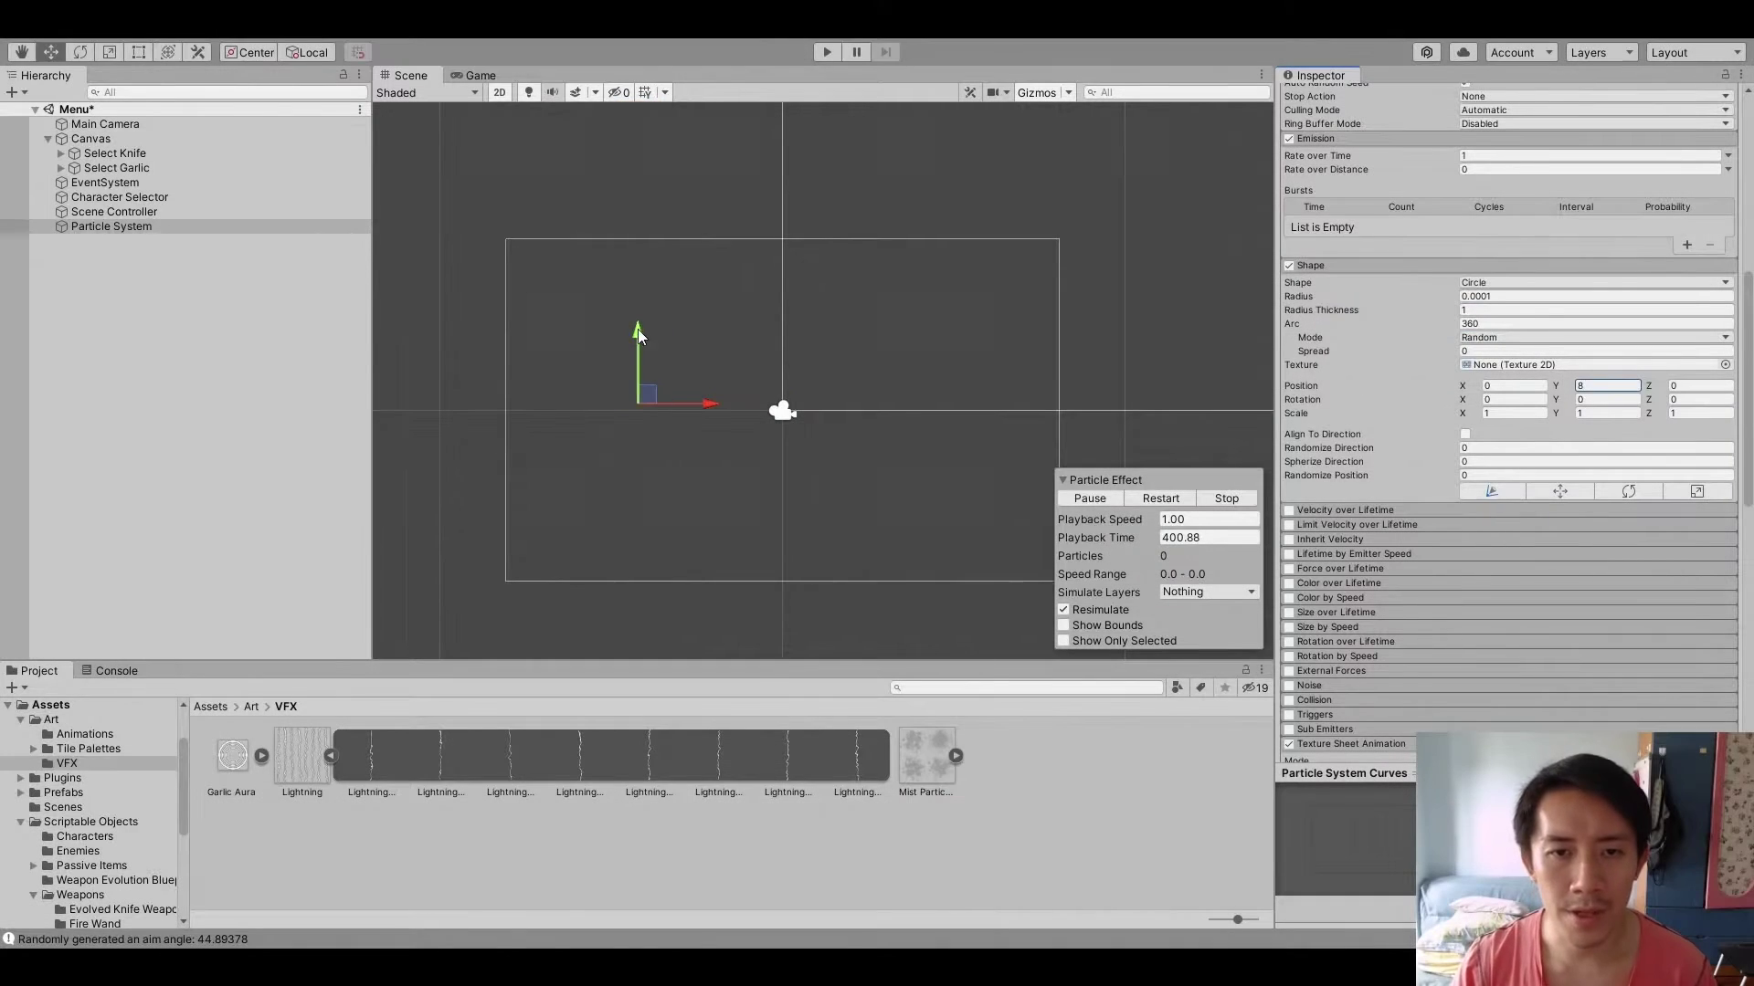
{"action": "mouse_move", "coordinate": [637, 332]}
{"action": "left_mouse_down"}
{"action": "mouse_move", "coordinate": [620, 499]}
{"action": "mouse_move", "coordinate": [602, 460]}
{"action": "left_mouse_up"}
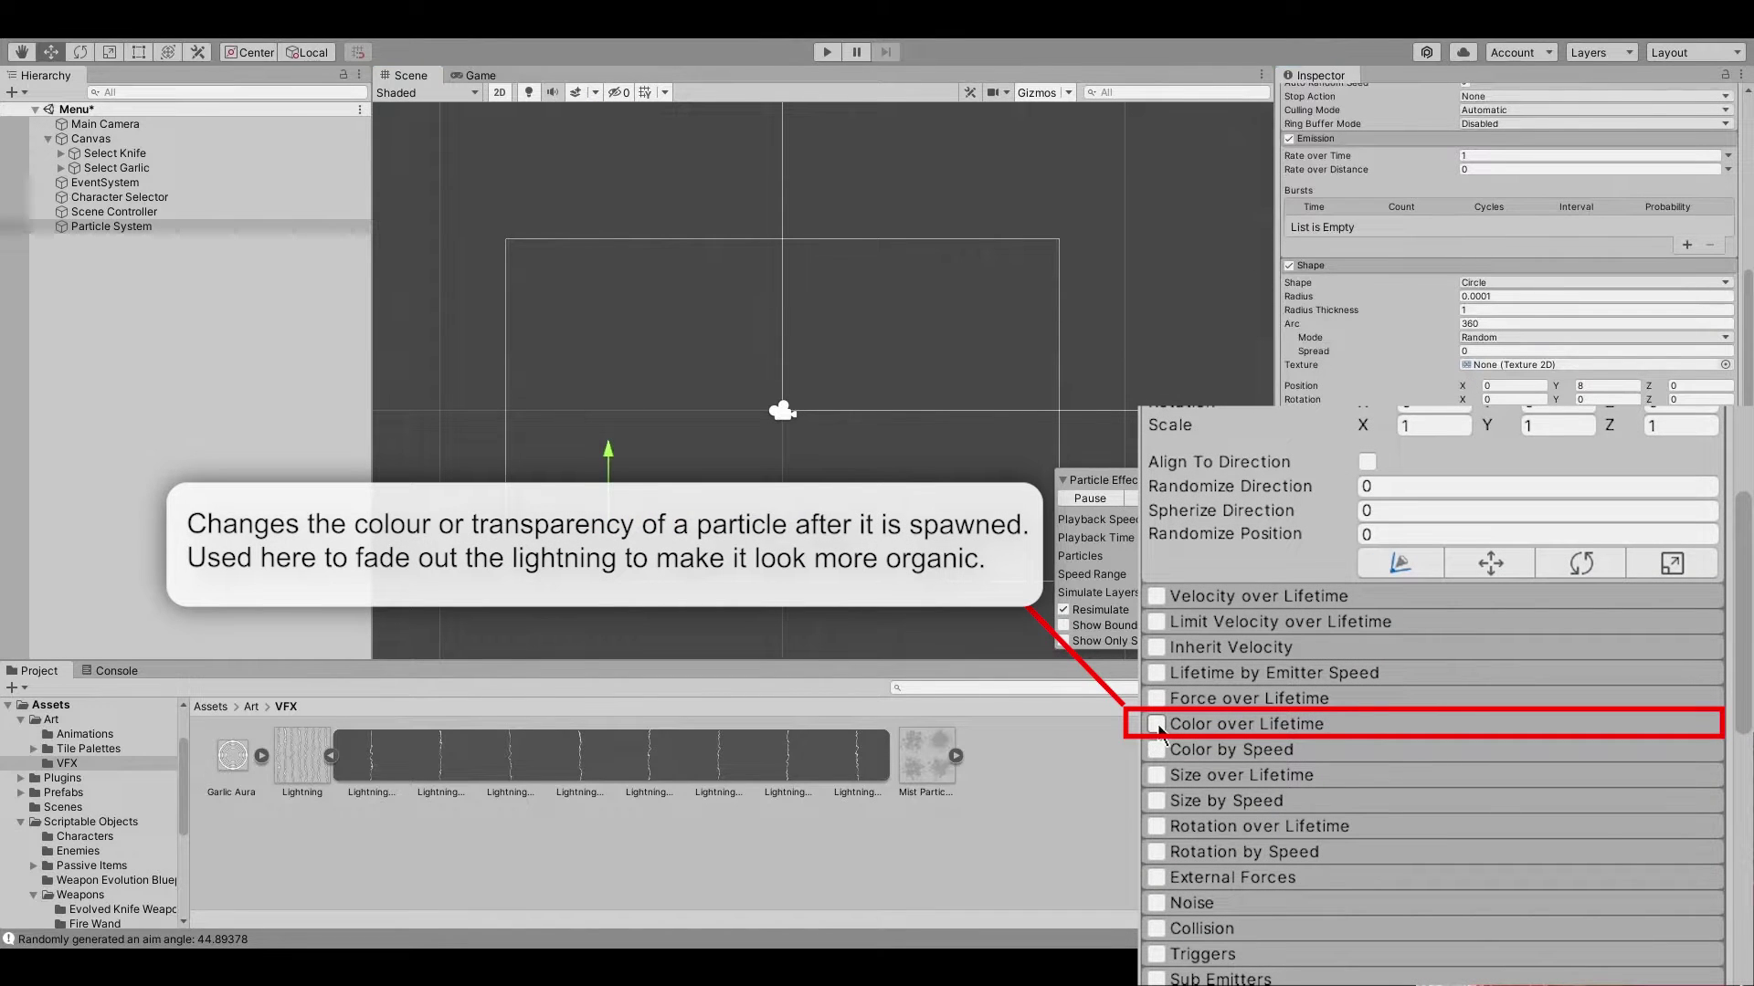
Enable Color over Lifetime and set the gradient's end alpha key to 0
{"action": "left_click", "coordinate": [1156, 725]}
{"action": "left_click", "coordinate": [1224, 727]}
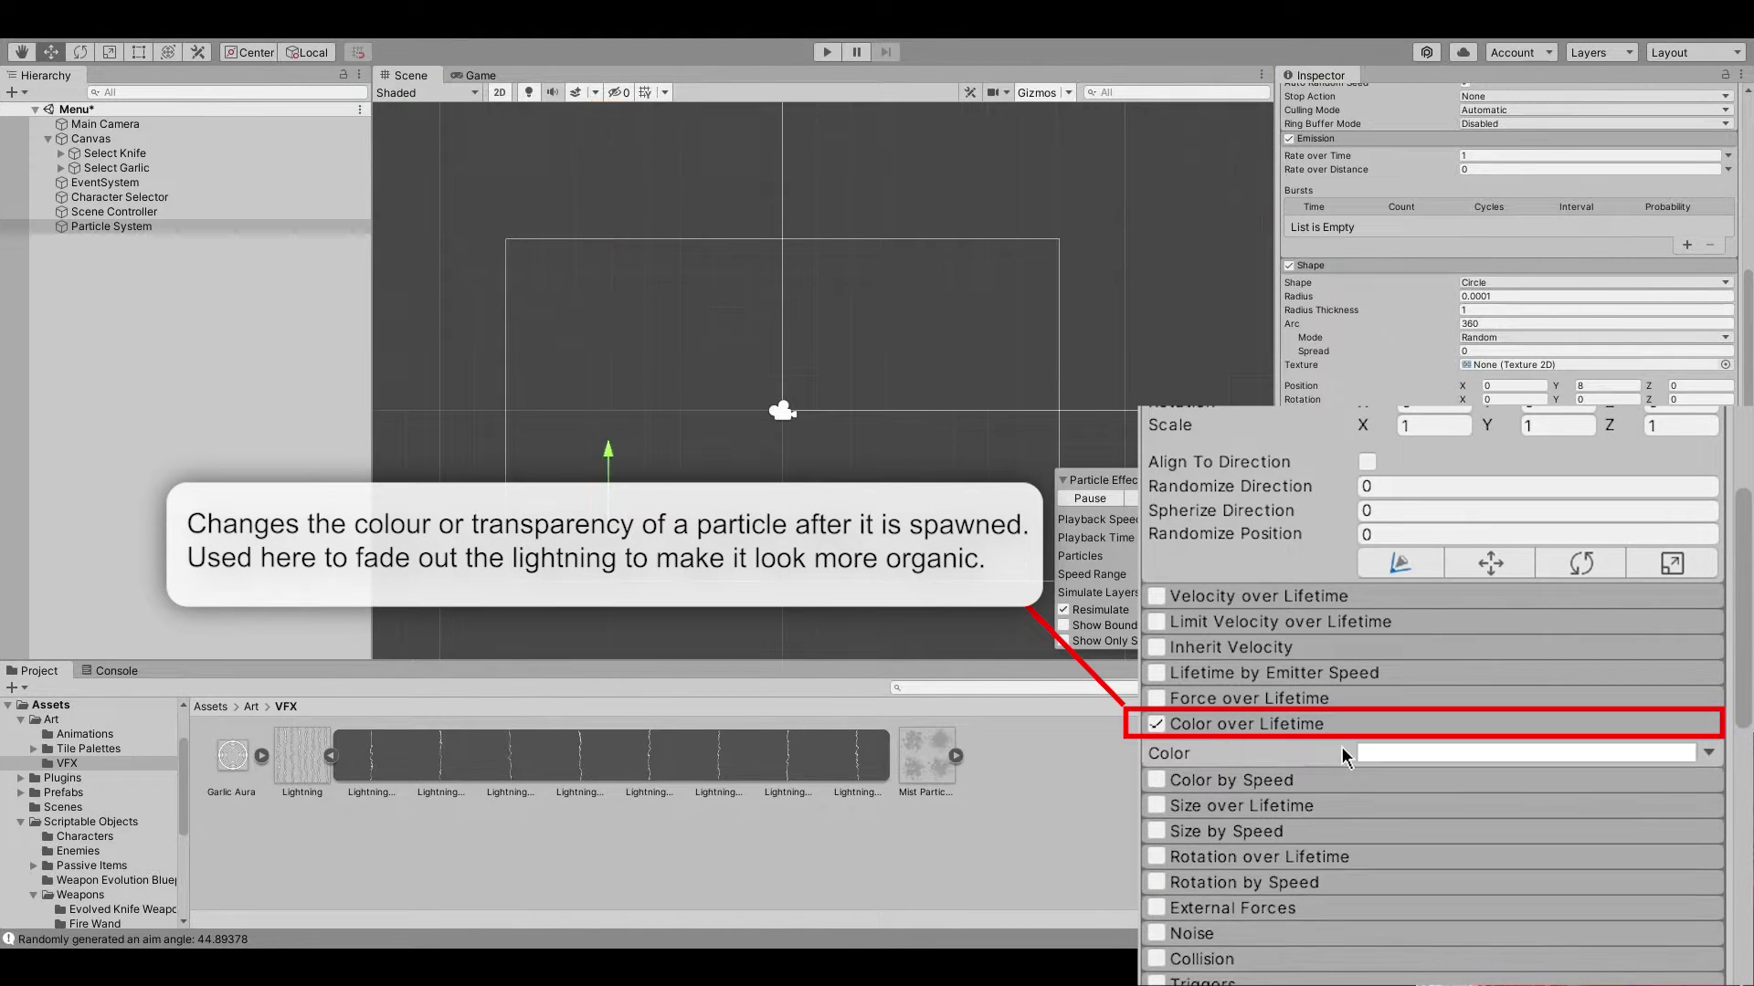
{"action": "left_click", "coordinate": [1385, 754]}
{"action": "left_click", "coordinate": [1725, 518]}
{"action": "left_click", "coordinate": [1431, 659]}
{"action": "type", "text": "0"}
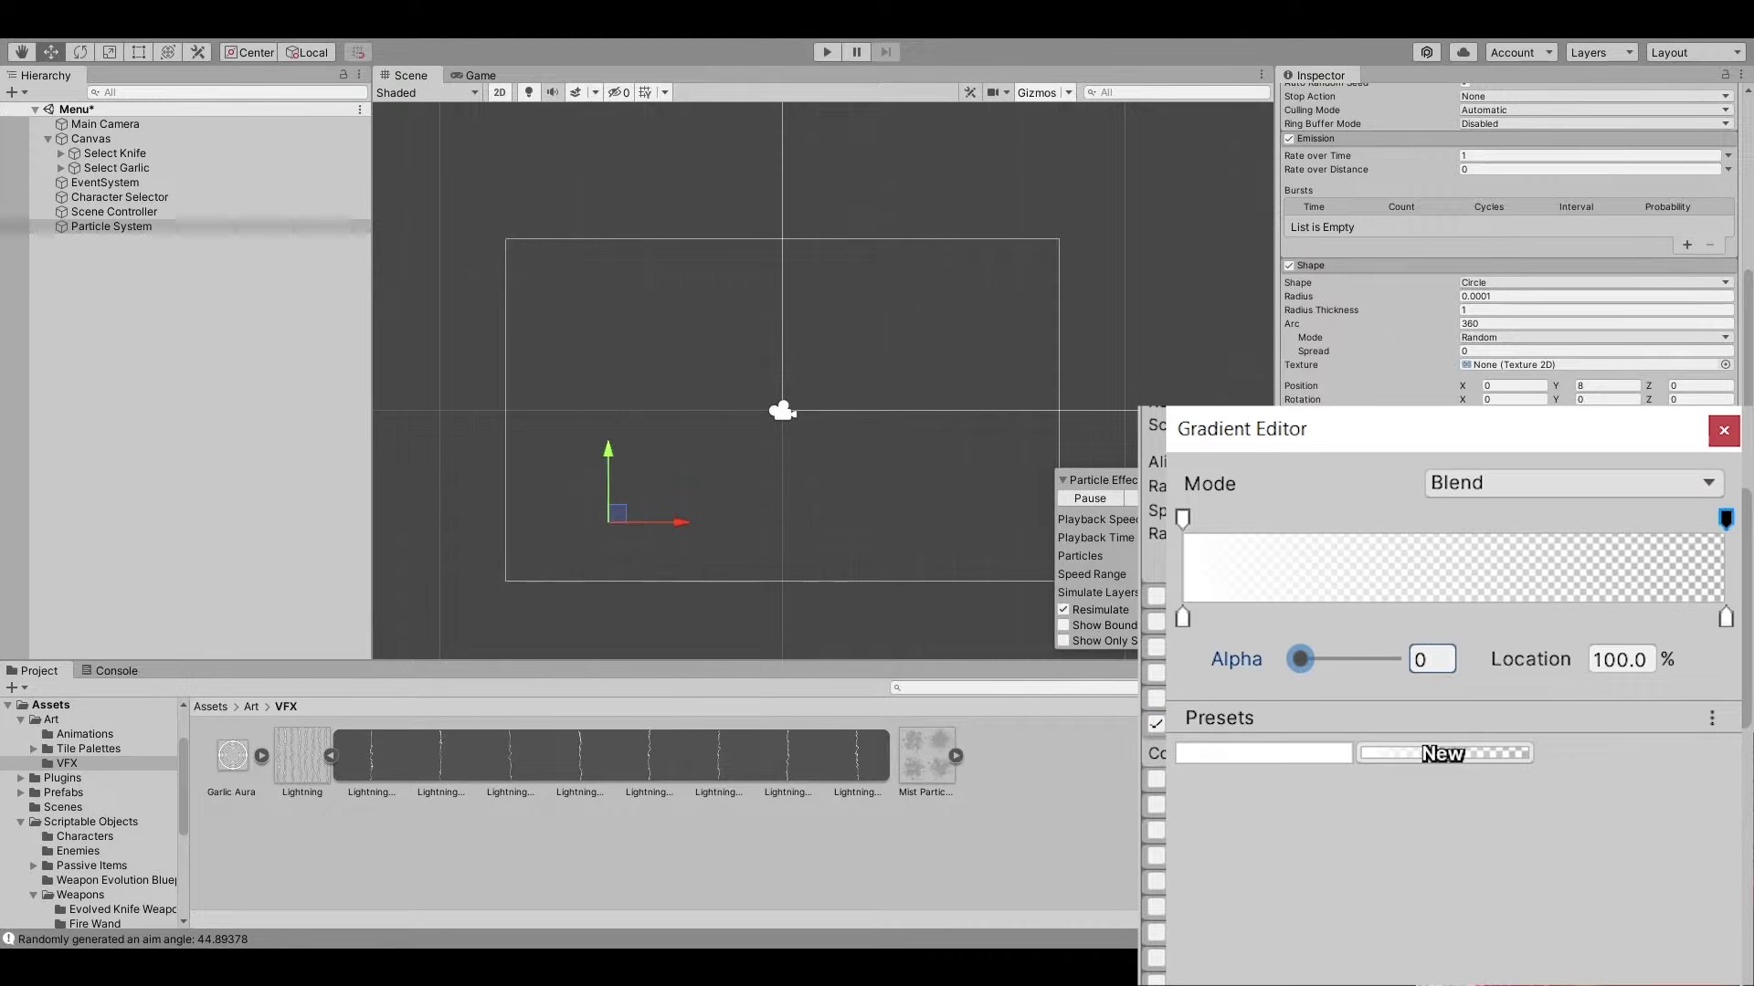
{"action": "left_click", "coordinate": [1725, 433]}
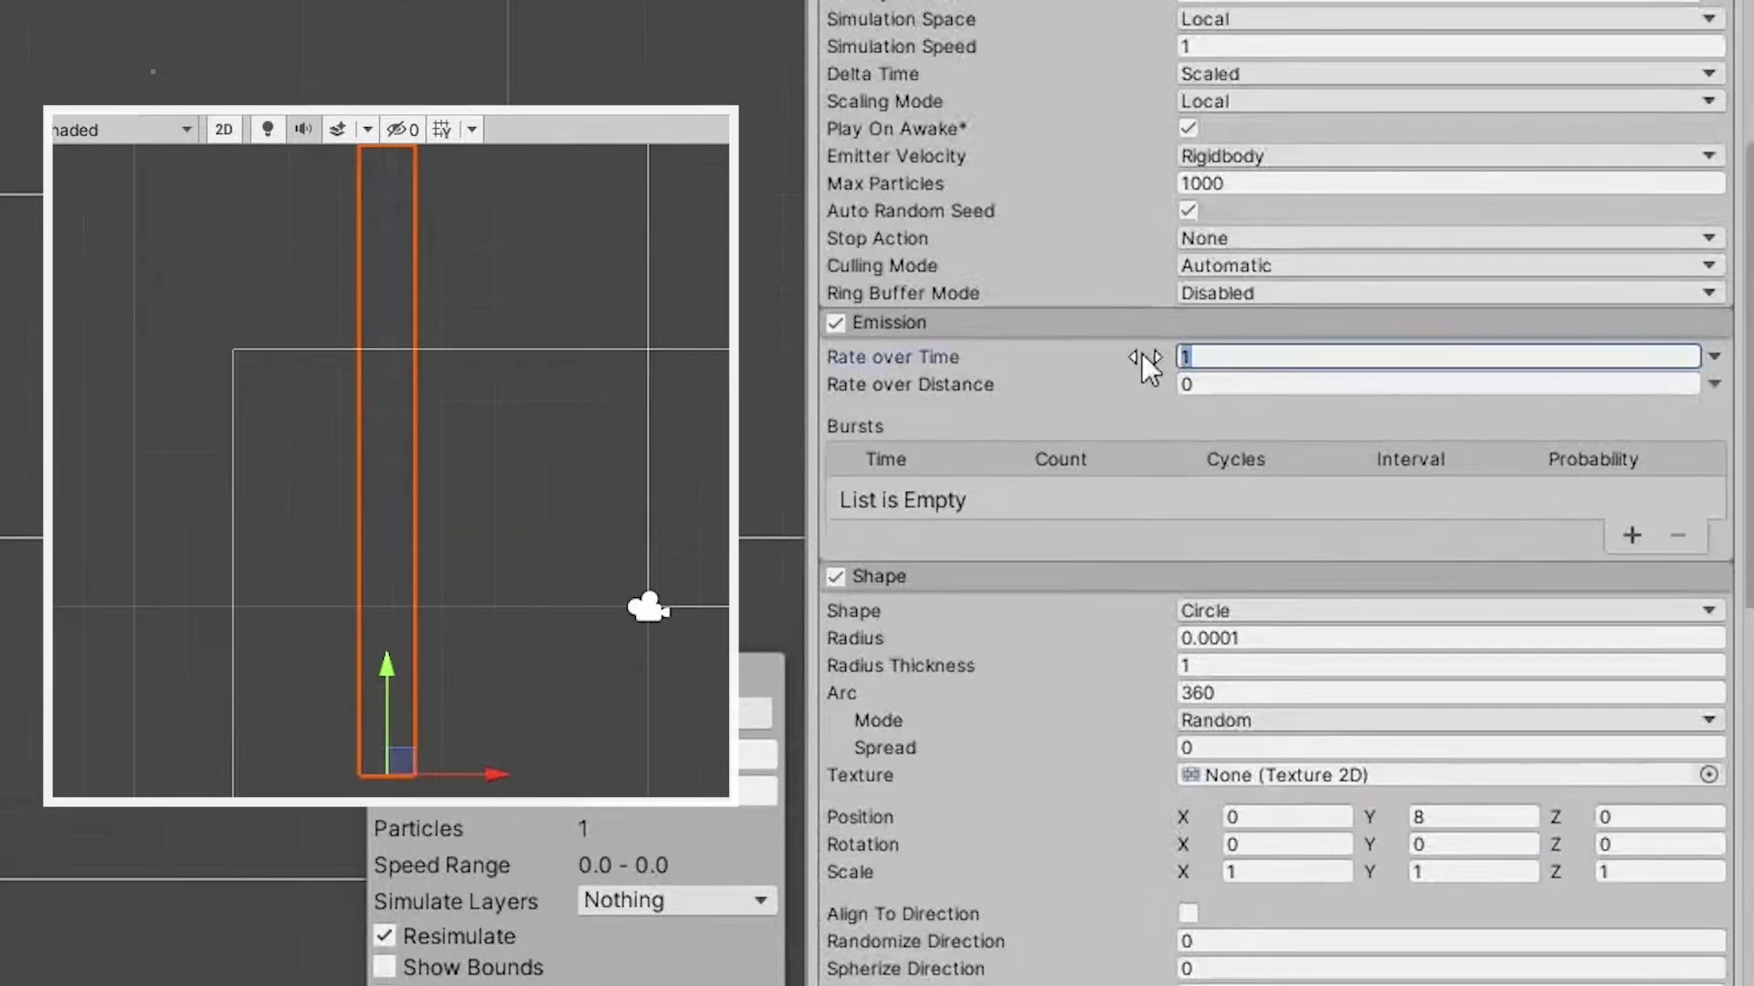
Set the lightning's Rate over Time to 0 and add a single-particle Burst
{"action": "left_click", "coordinate": [1142, 354]}
{"action": "type", "text": "0"}
{"action": "left_click", "coordinate": [1627, 536]}
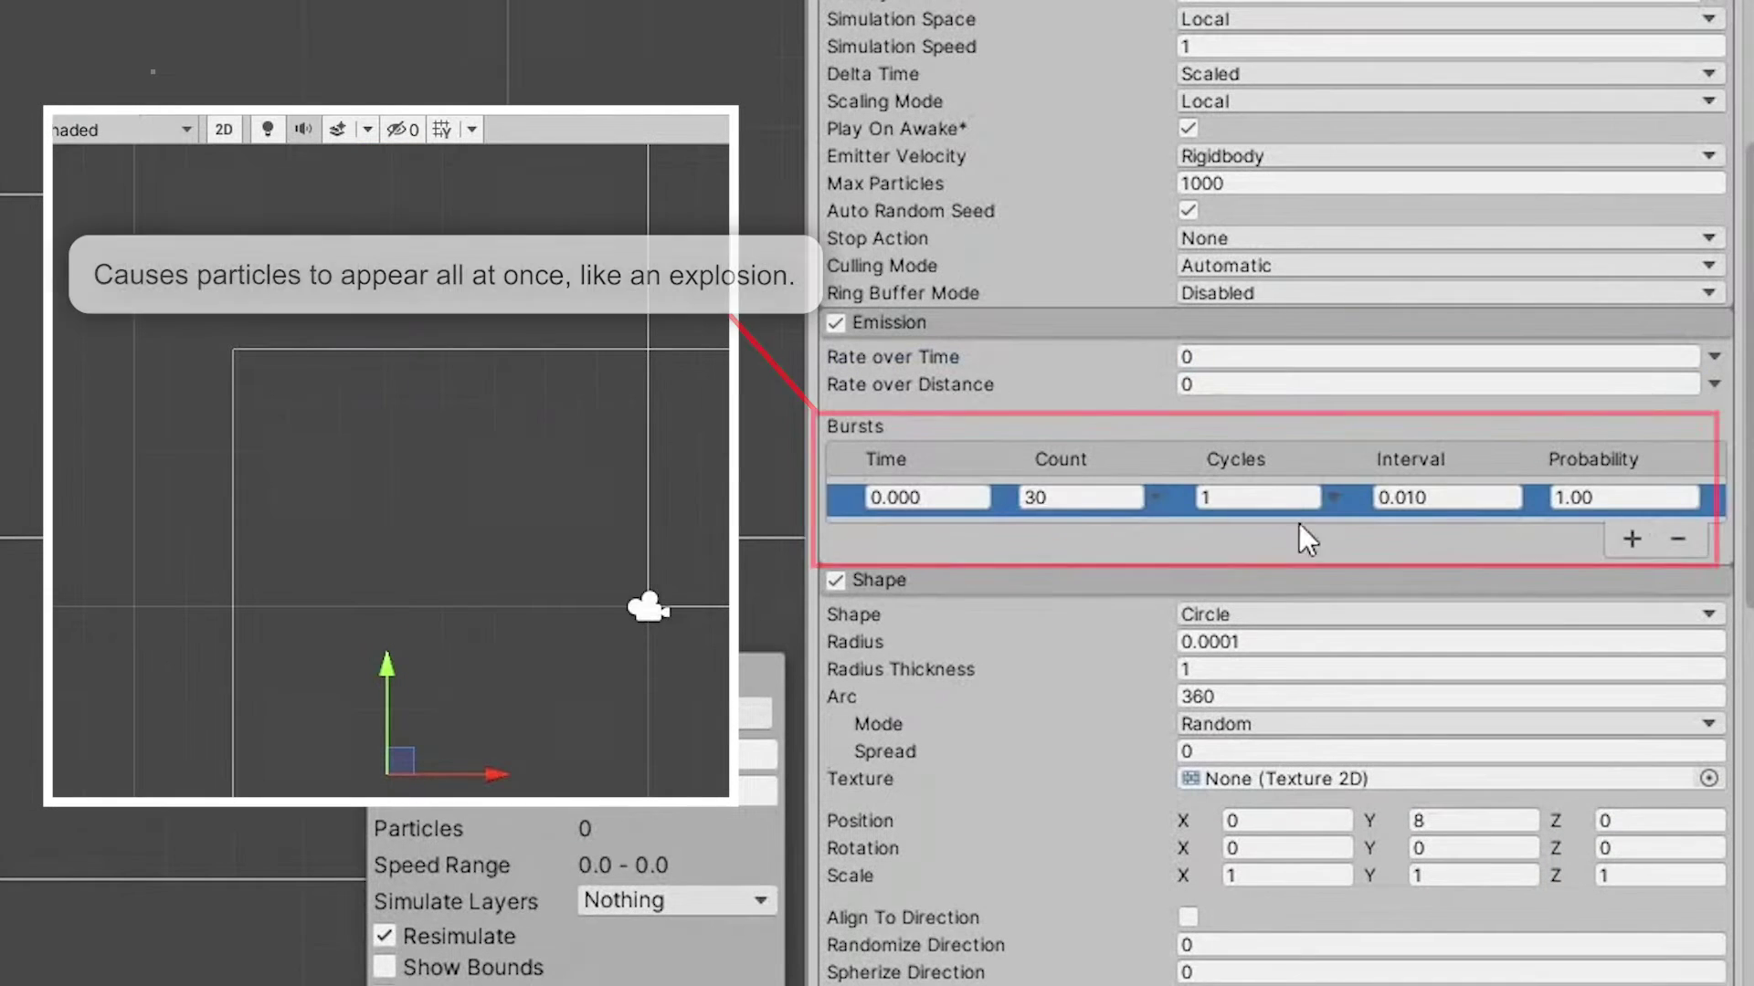
{"action": "left_click", "coordinate": [1062, 497]}
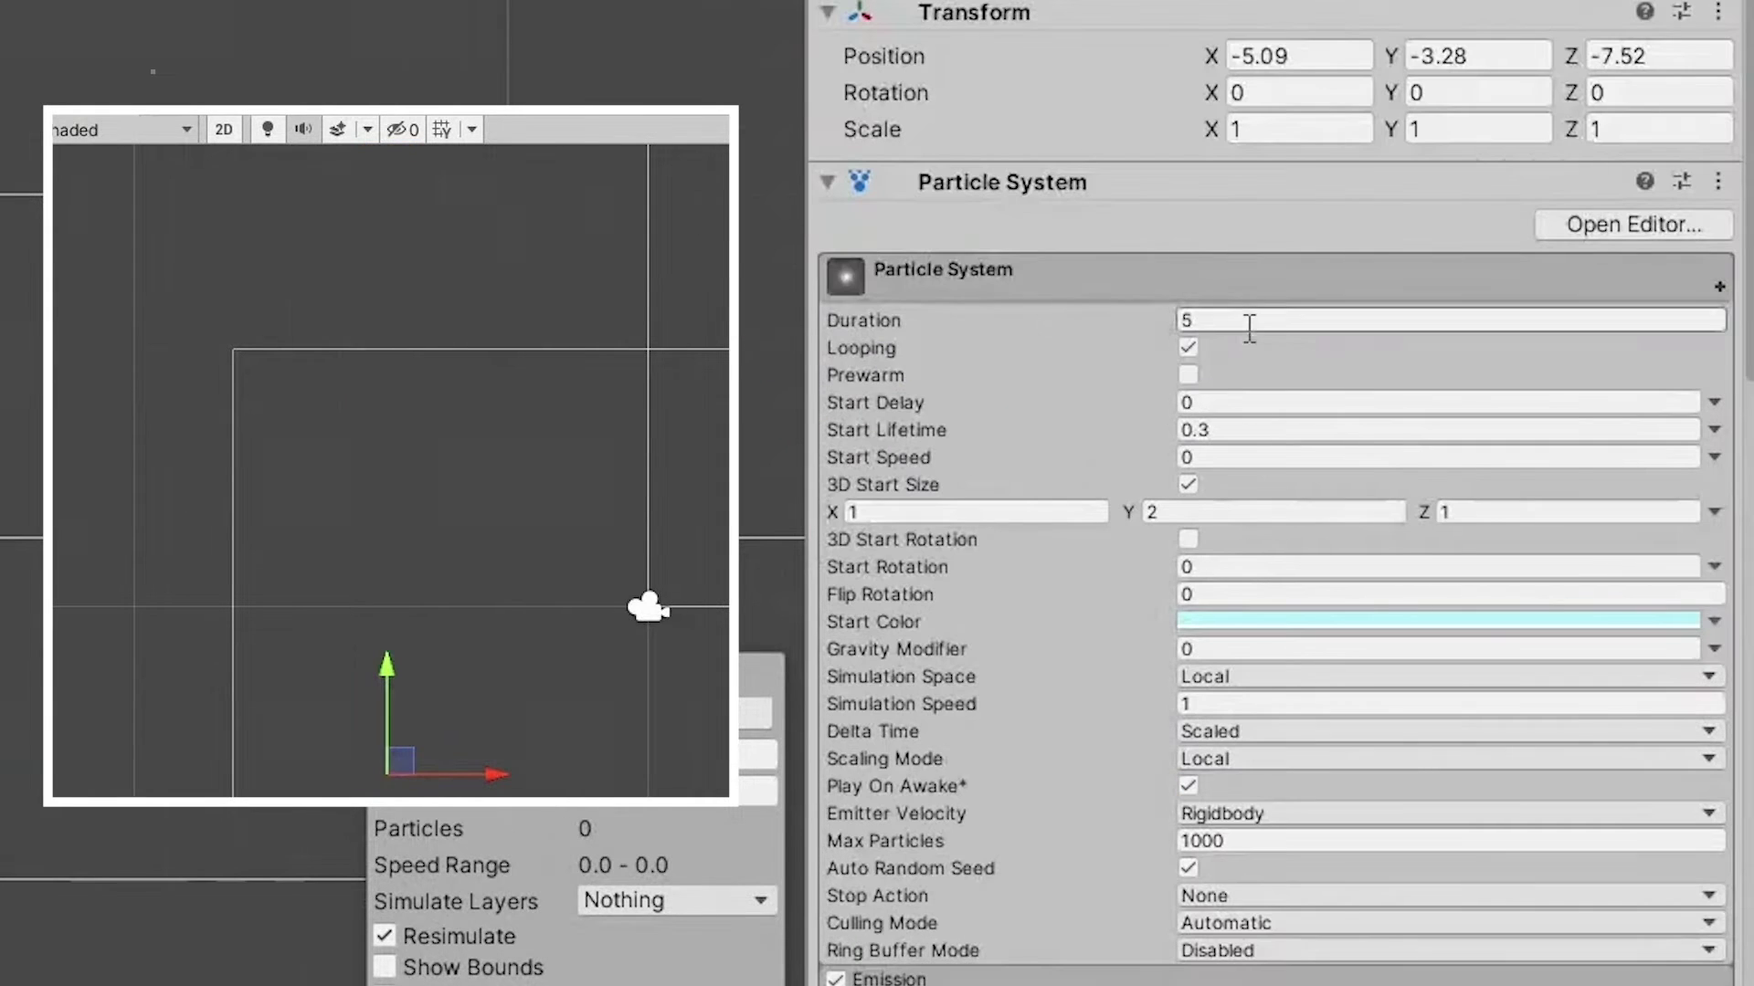
Set Duration to 0.5 and the 3D Start Size to X 0.65, Y 1.5
{"action": "left_click", "coordinate": [1250, 321]}
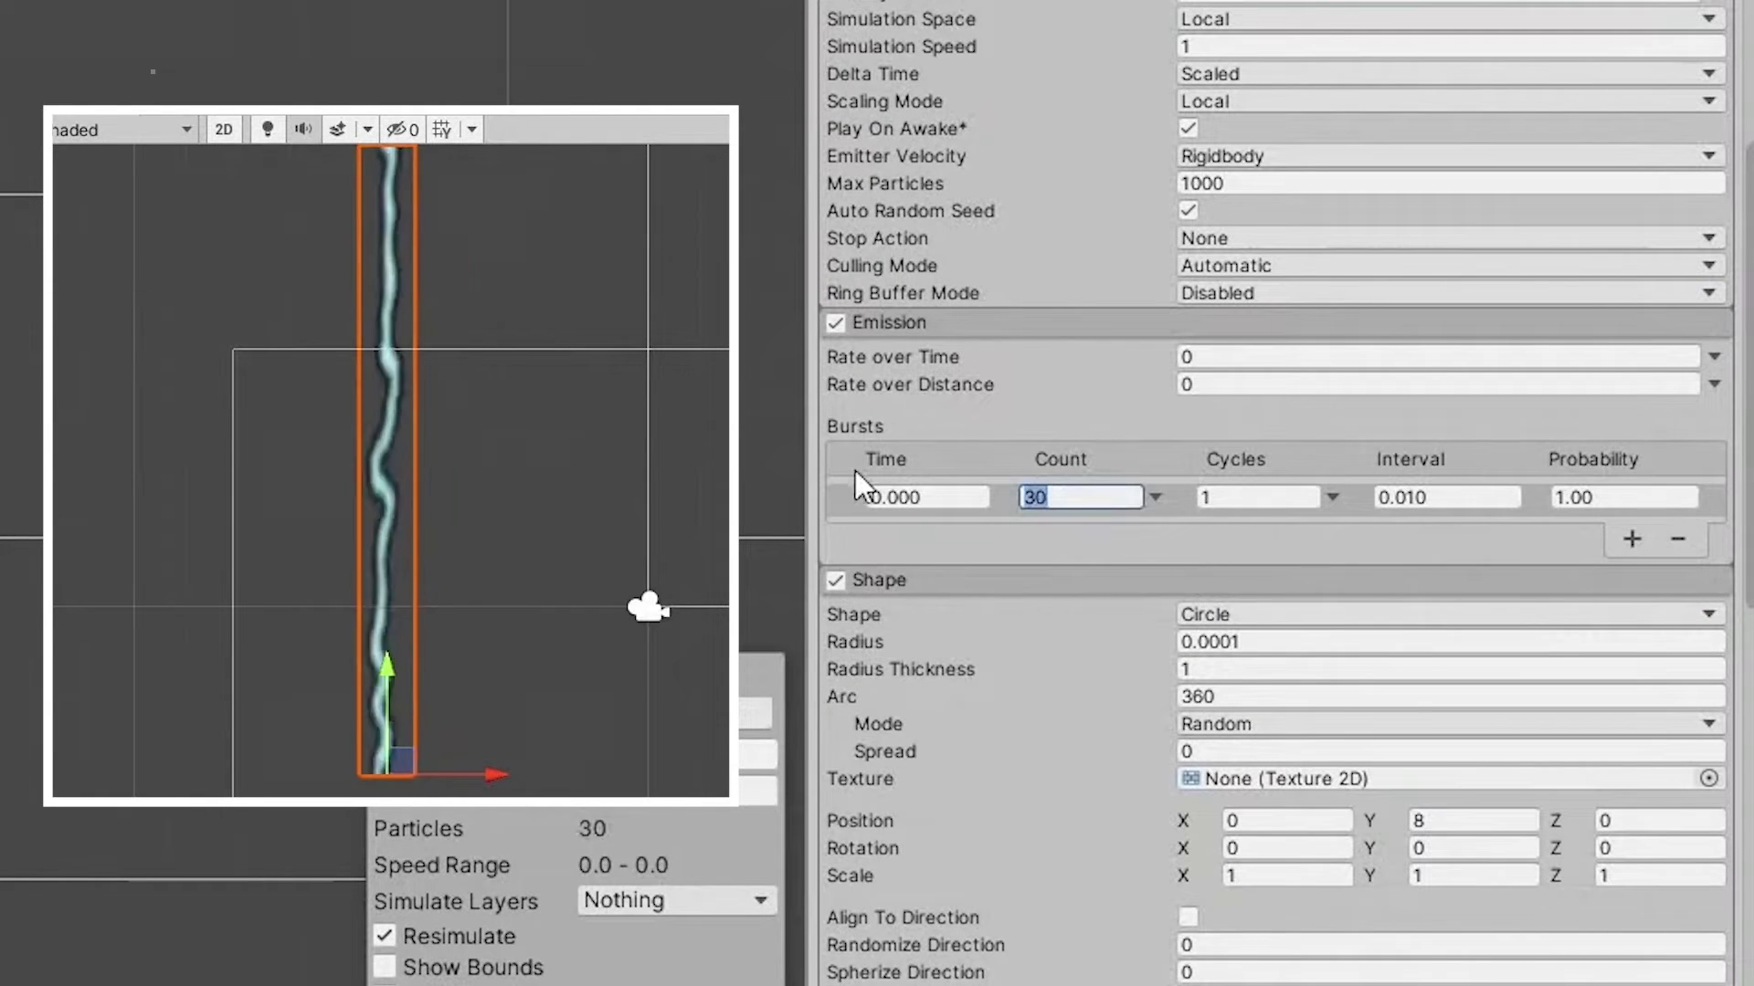
{"action": "type", "text": "2"}
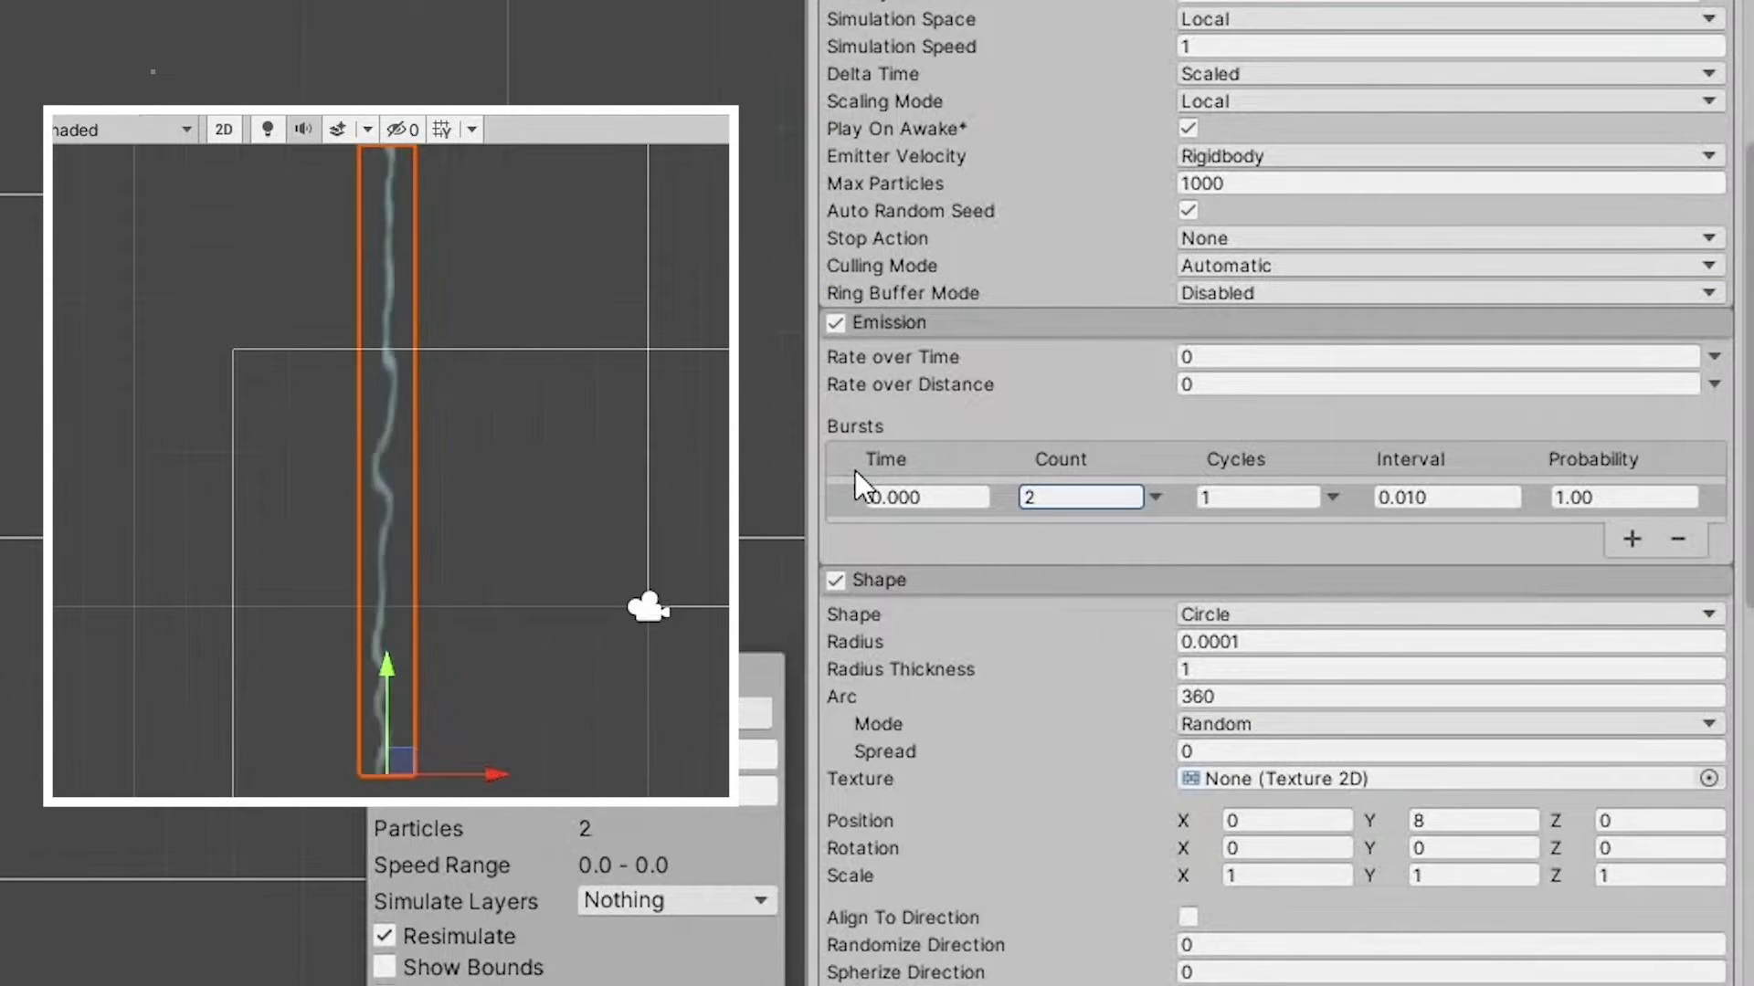
{"action": "type", "text": "0.5"}
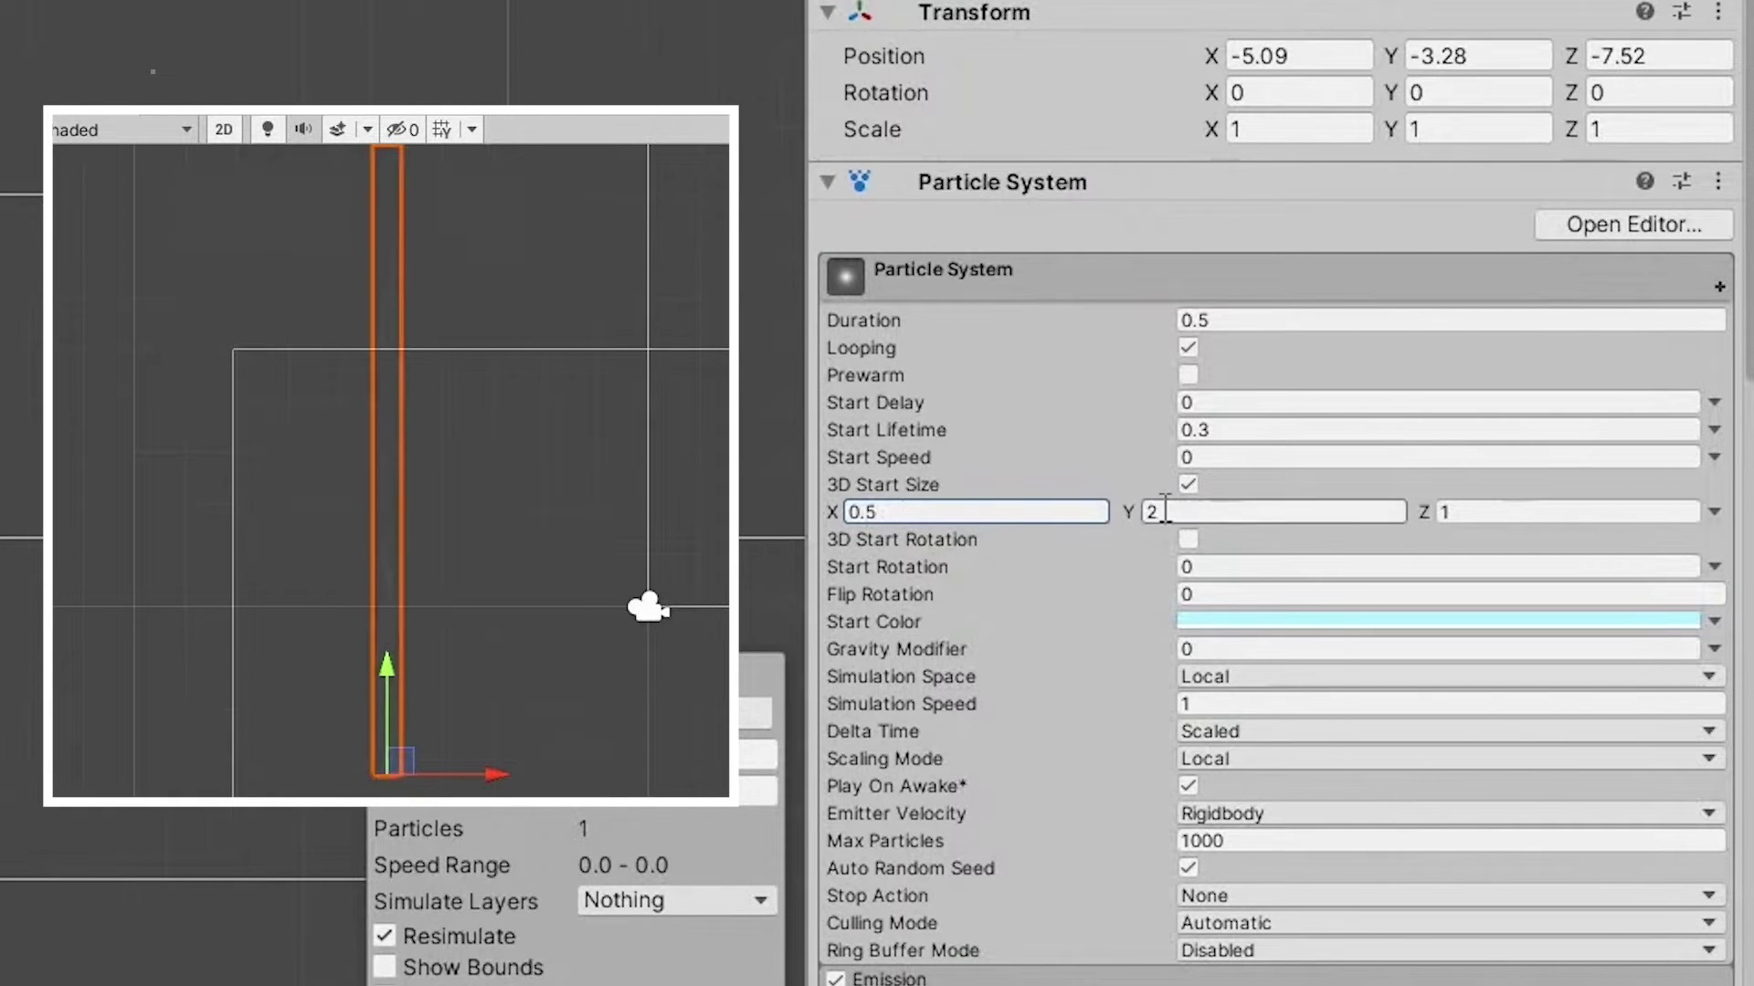
{"action": "left_click", "coordinate": [1170, 510]}
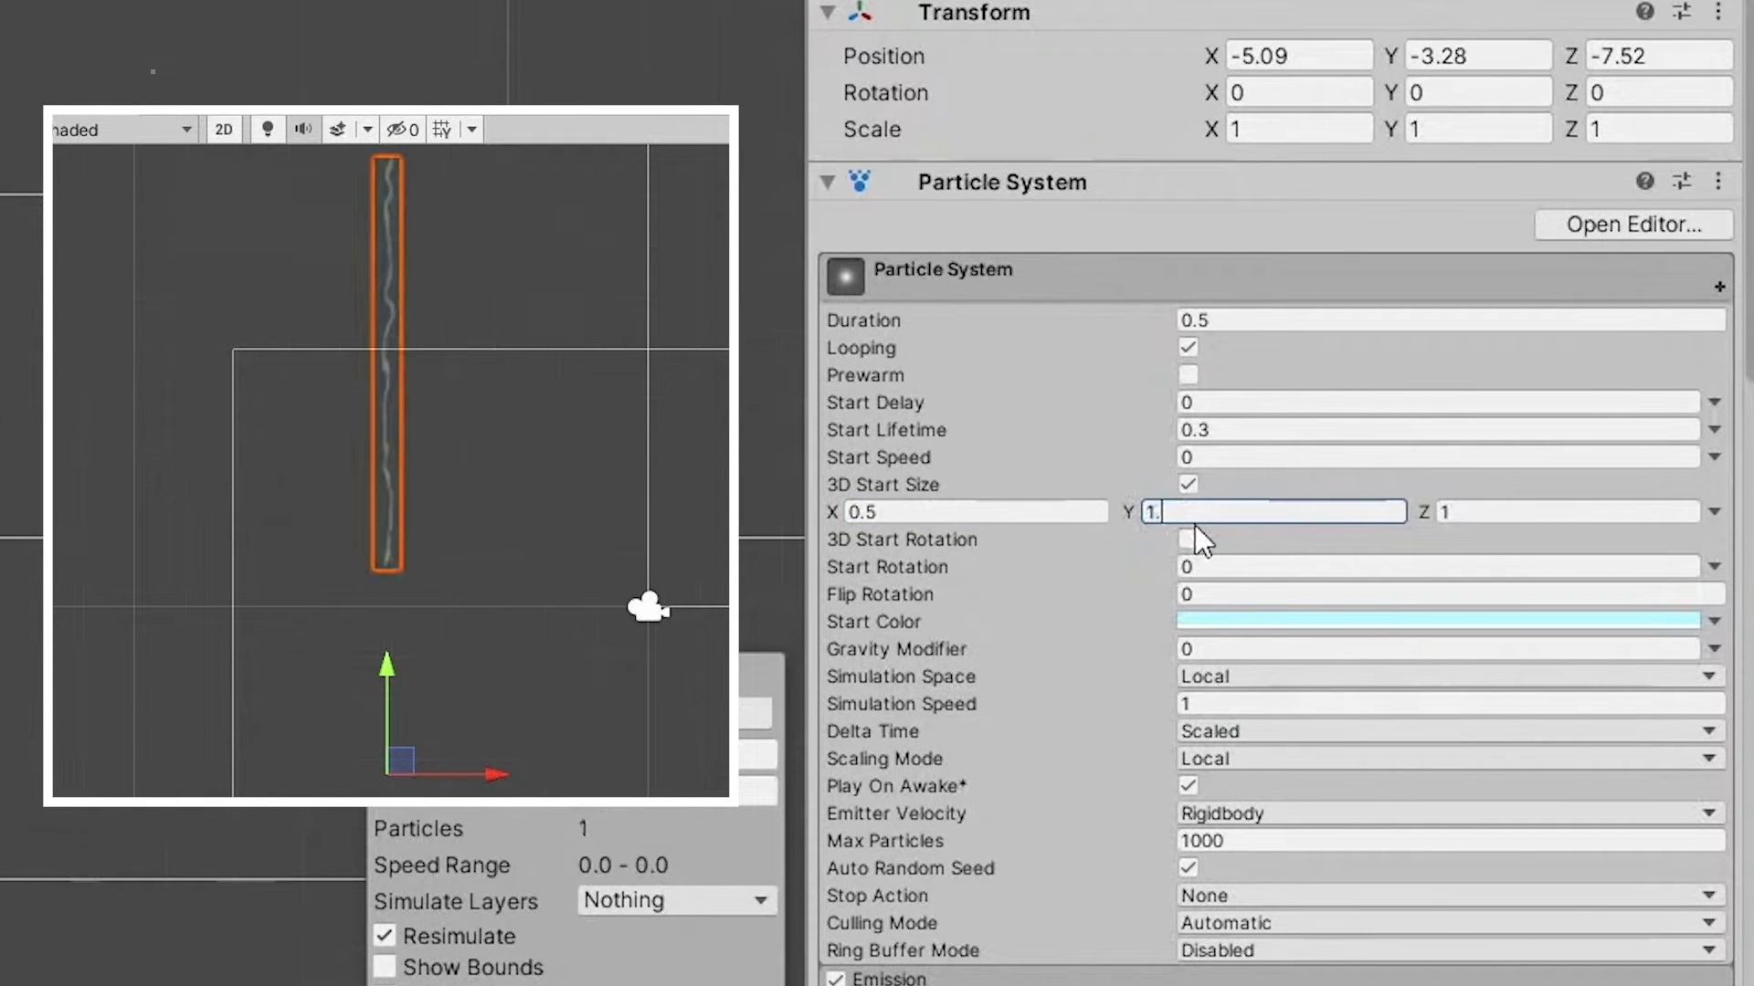
{"action": "type", "text": "1.5"}
{"action": "left_click", "coordinate": [905, 511]}
{"action": "type", "text": "0.6"}
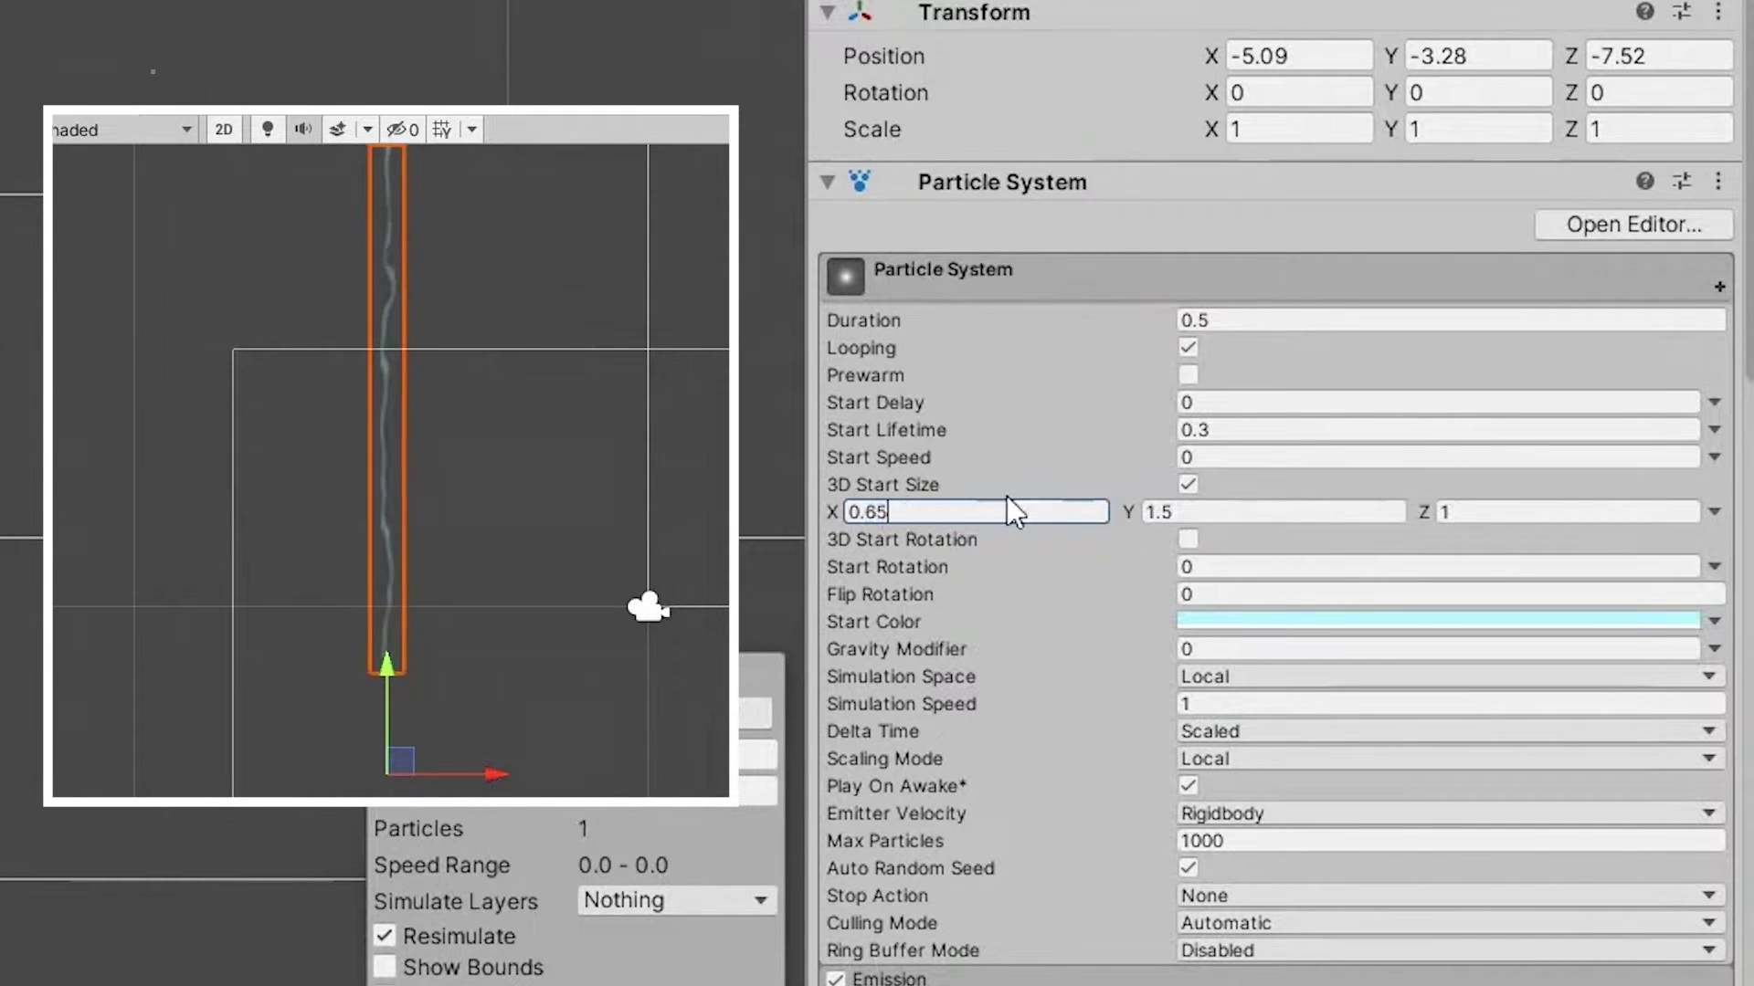
{"action": "scroll", "coordinate": [1383, 753], "scroll_direction": "down", "scroll_amount": 5}
{"action": "scroll", "coordinate": [1216, 775], "scroll_direction": "down", "scroll_amount": 5}
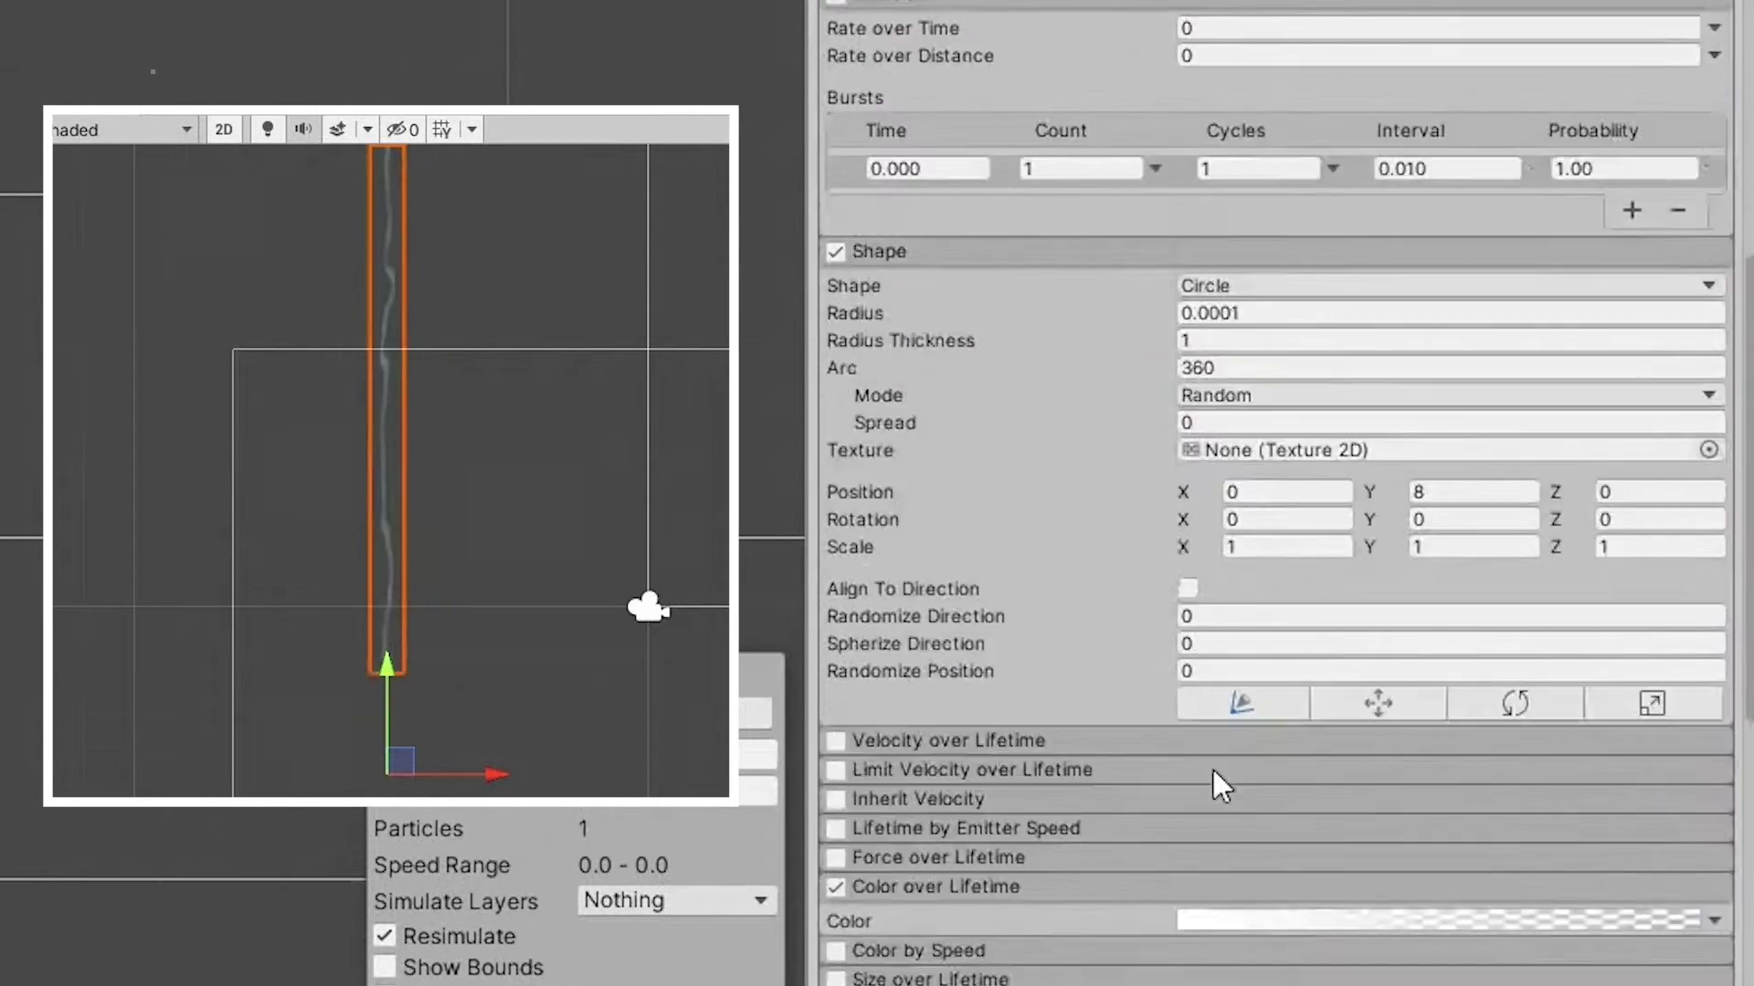
{"action": "scroll", "coordinate": [1215, 773], "scroll_direction": "down", "scroll_amount": 5}
{"action": "scroll", "coordinate": [1107, 731], "scroll_direction": "up", "scroll_amount": 5}
Lower the lightning emitter's Shape Position Y from 8 to about 5.95, then replay the strike
{"action": "left_click", "coordinate": [1453, 492]}
{"action": "left_click_drag", "start_coordinate": [1373, 491], "coordinate": [1309, 498]}
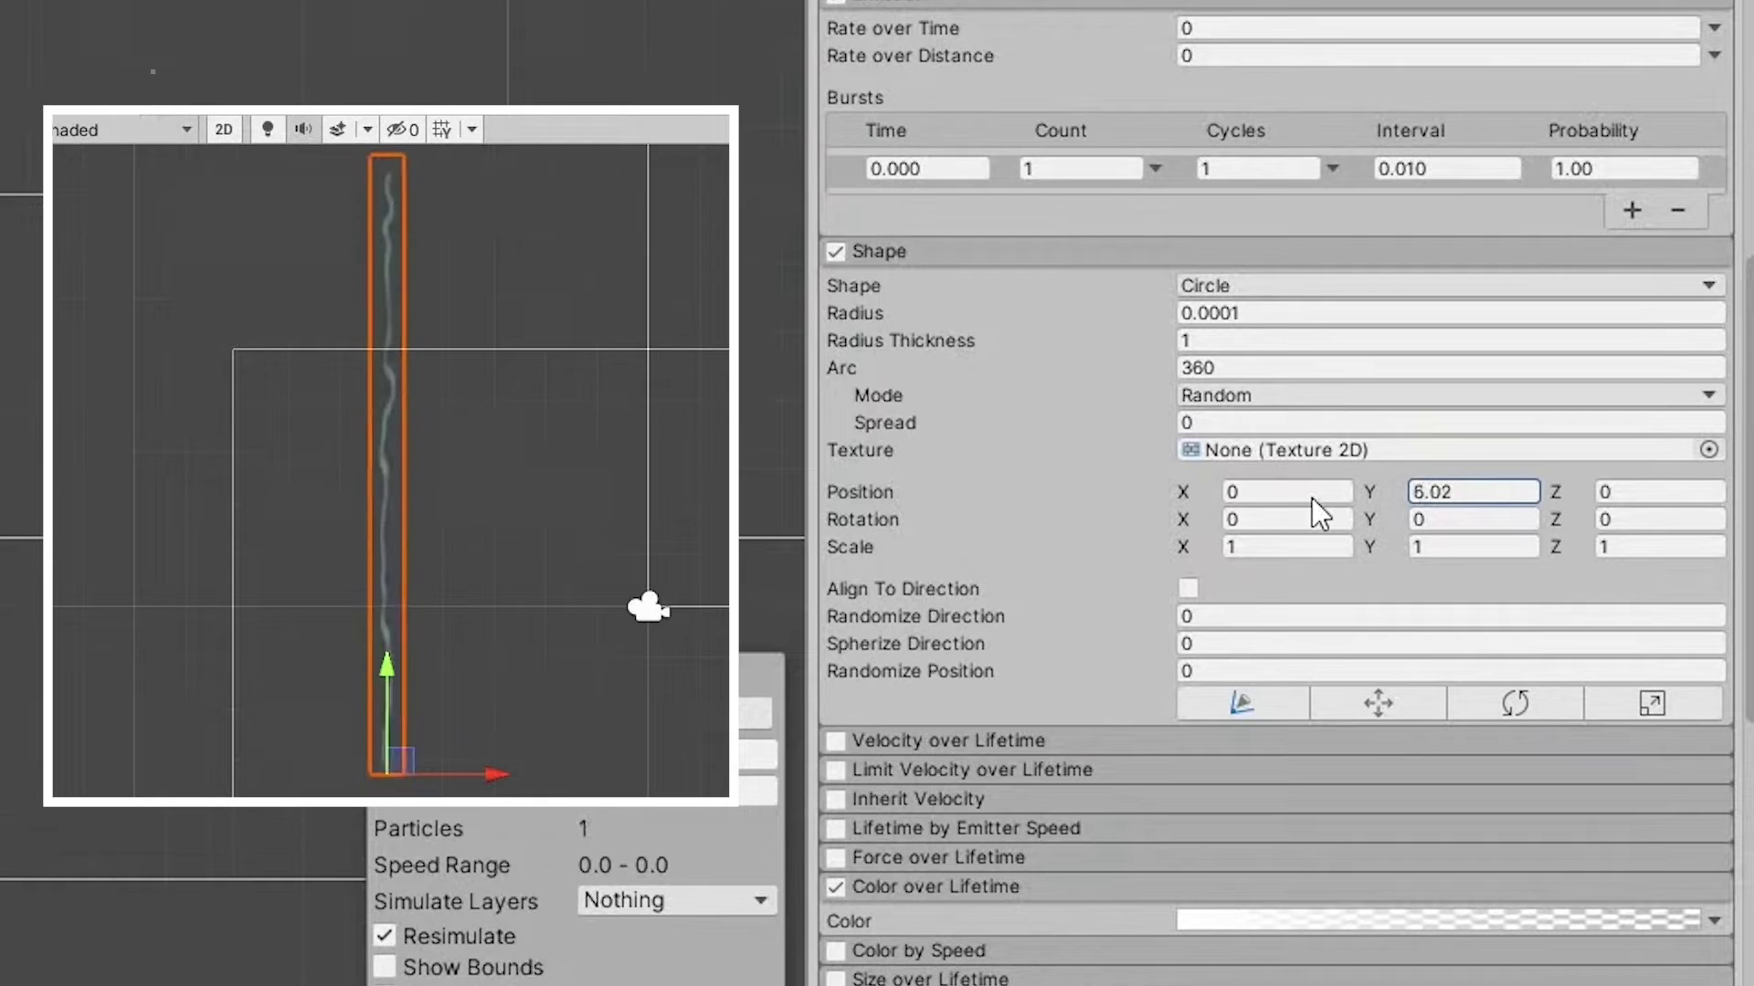
{"action": "left_click_drag", "start_coordinate": [1307, 496], "coordinate": [1311, 501]}
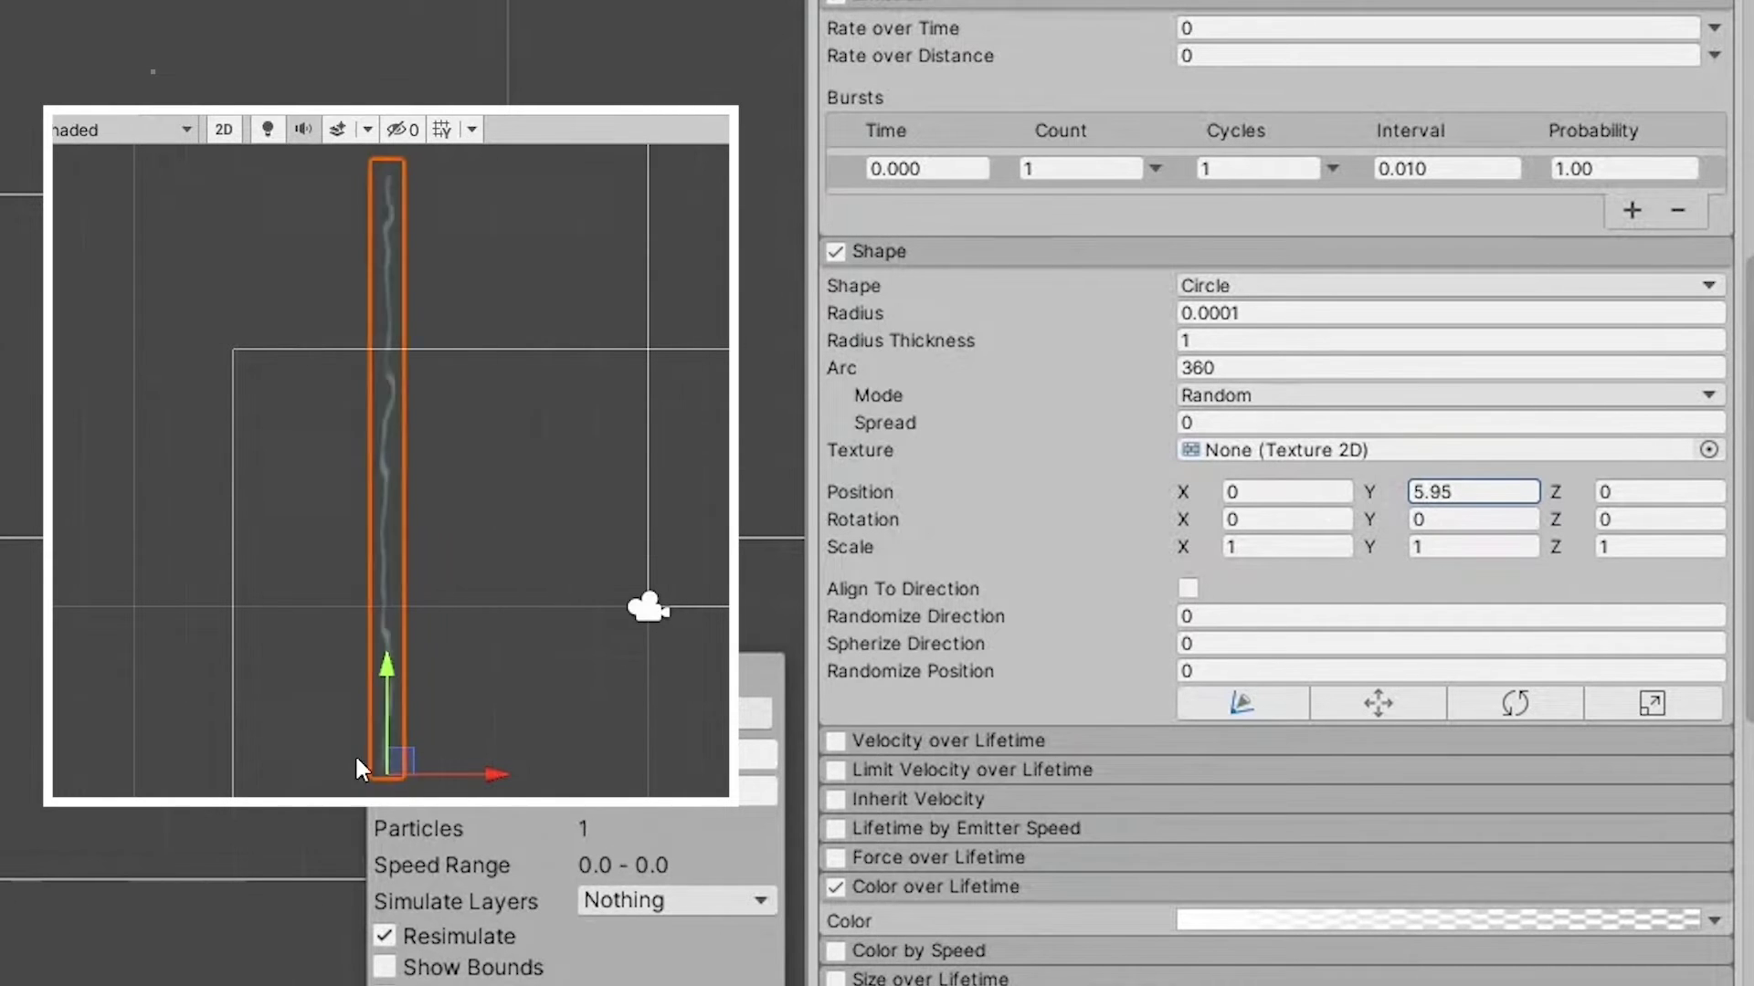
{"action": "left_click", "coordinate": [1453, 491]}
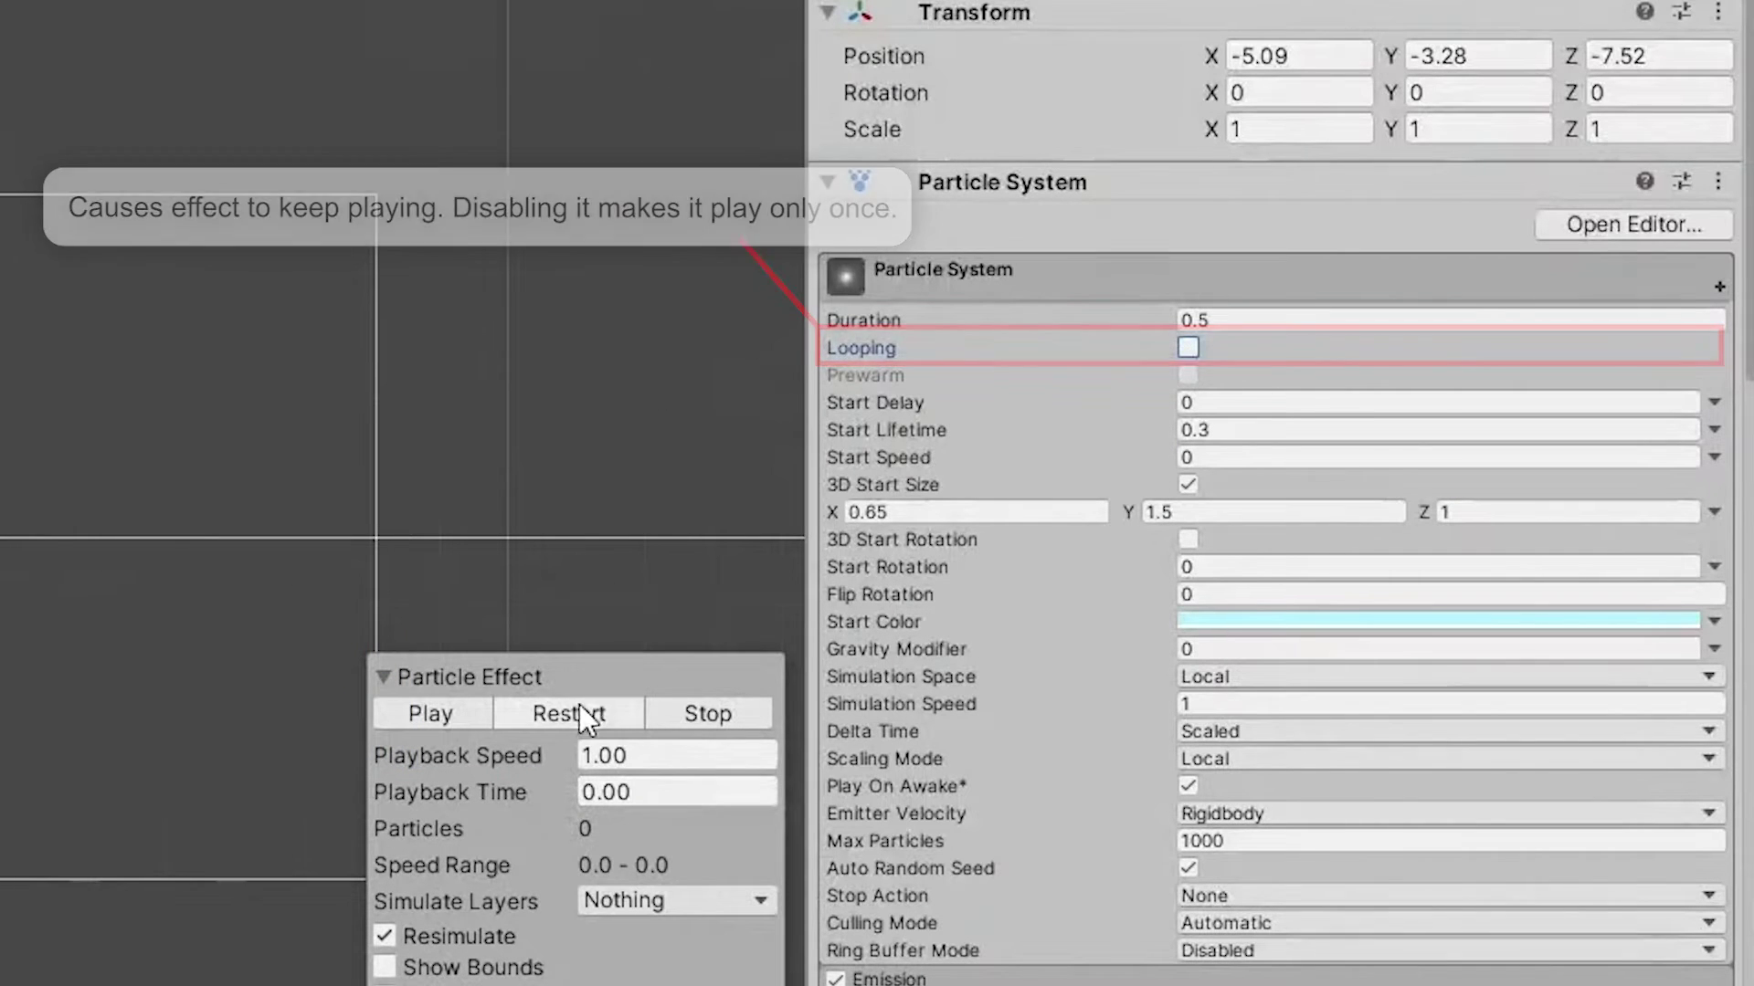
{"action": "left_click", "coordinate": [580, 709]}
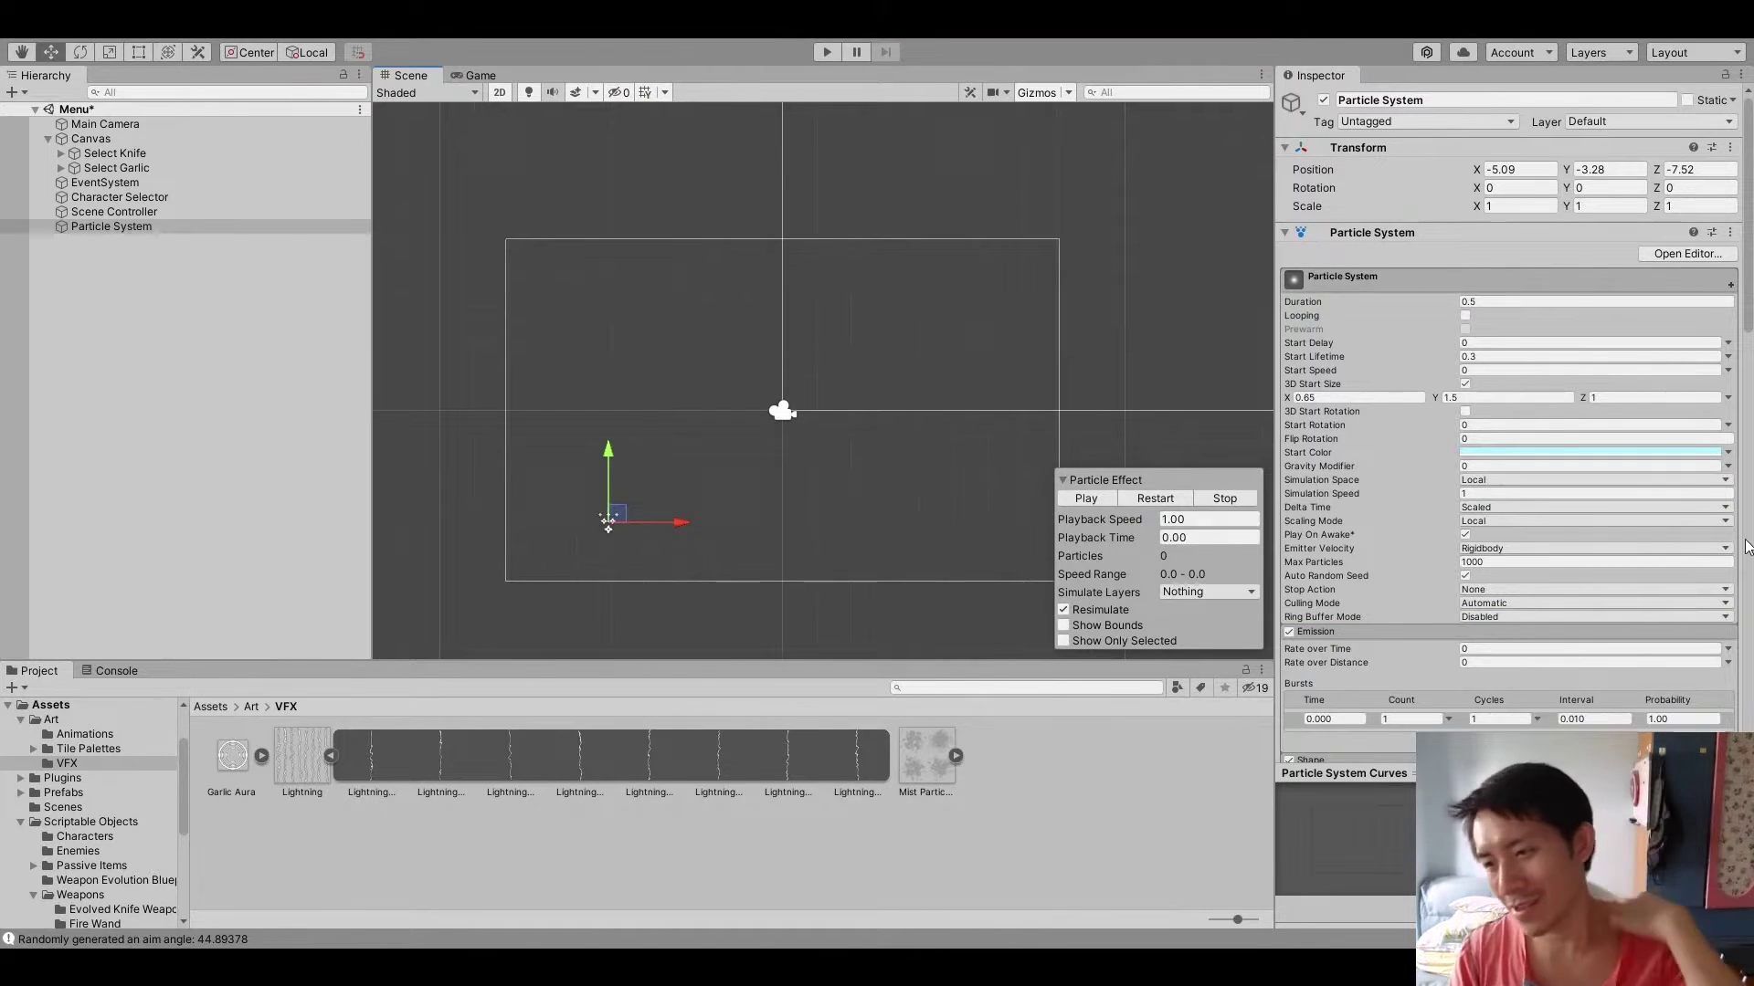
{"action": "scroll", "coordinate": [1384, 353], "scroll_direction": "down", "scroll_amount": 10}
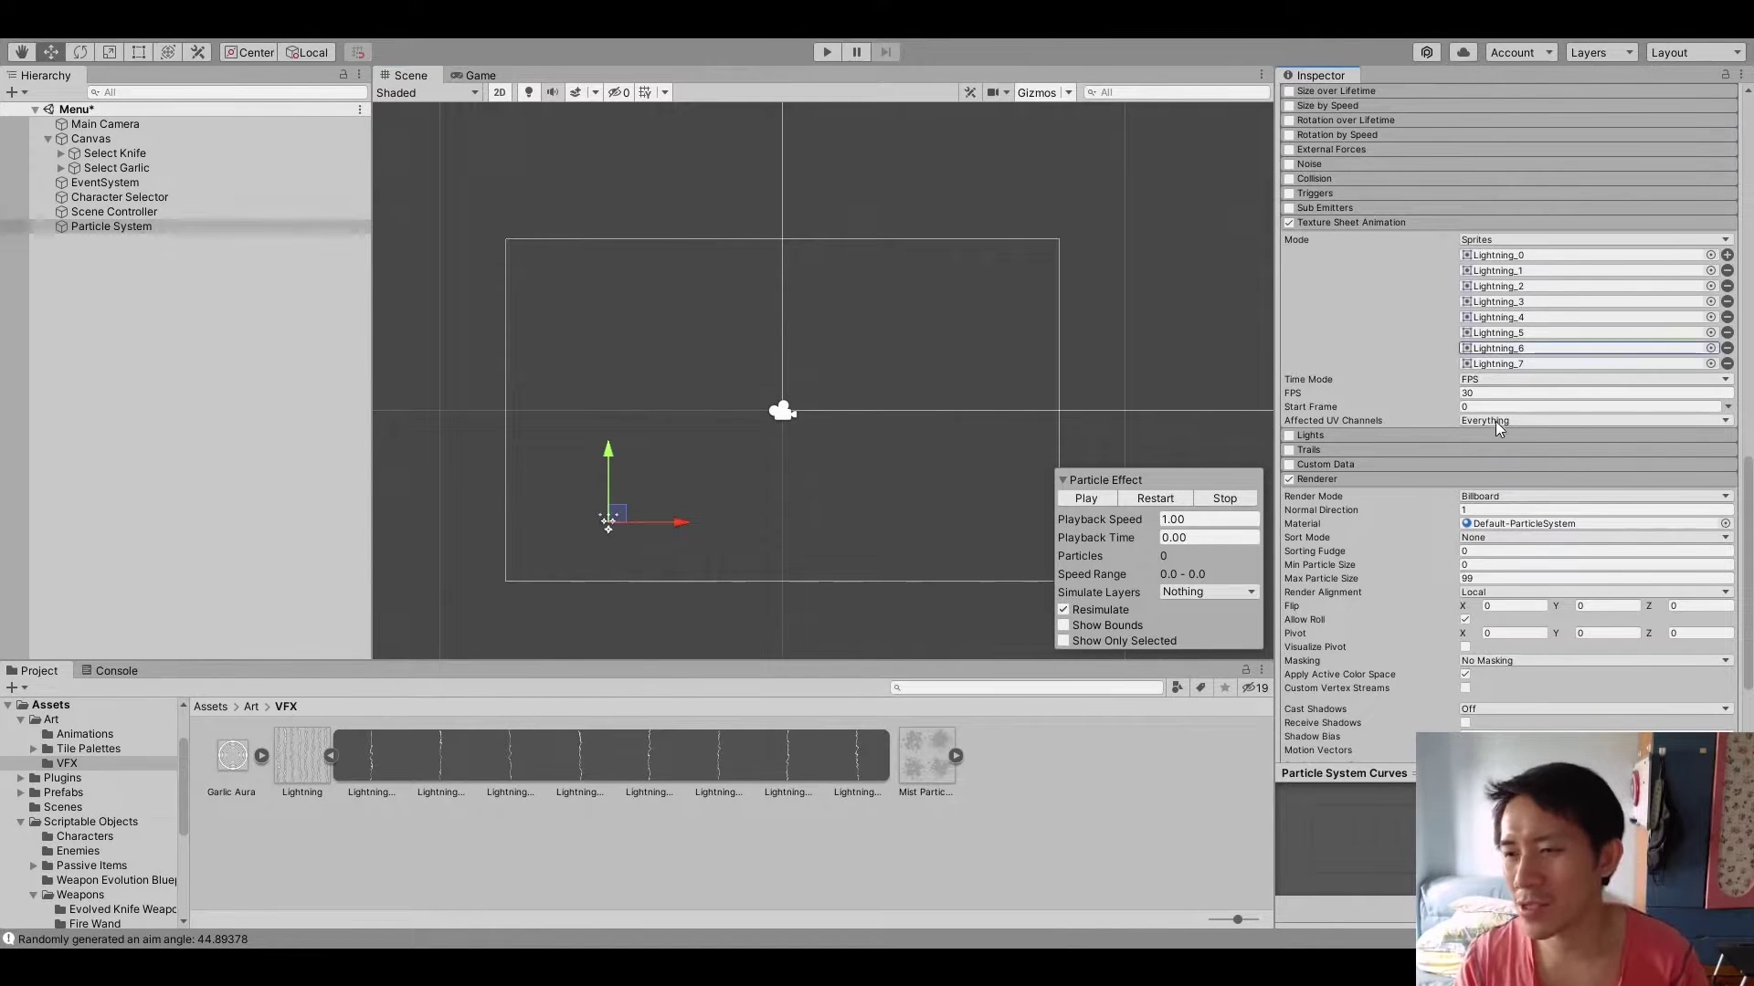
Set Texture Sheet Animation Start Frame to Random Between Two Constants, 0 to 7, and replay
{"action": "left_click", "coordinate": [1507, 363]}
{"action": "left_click", "coordinate": [1494, 393]}
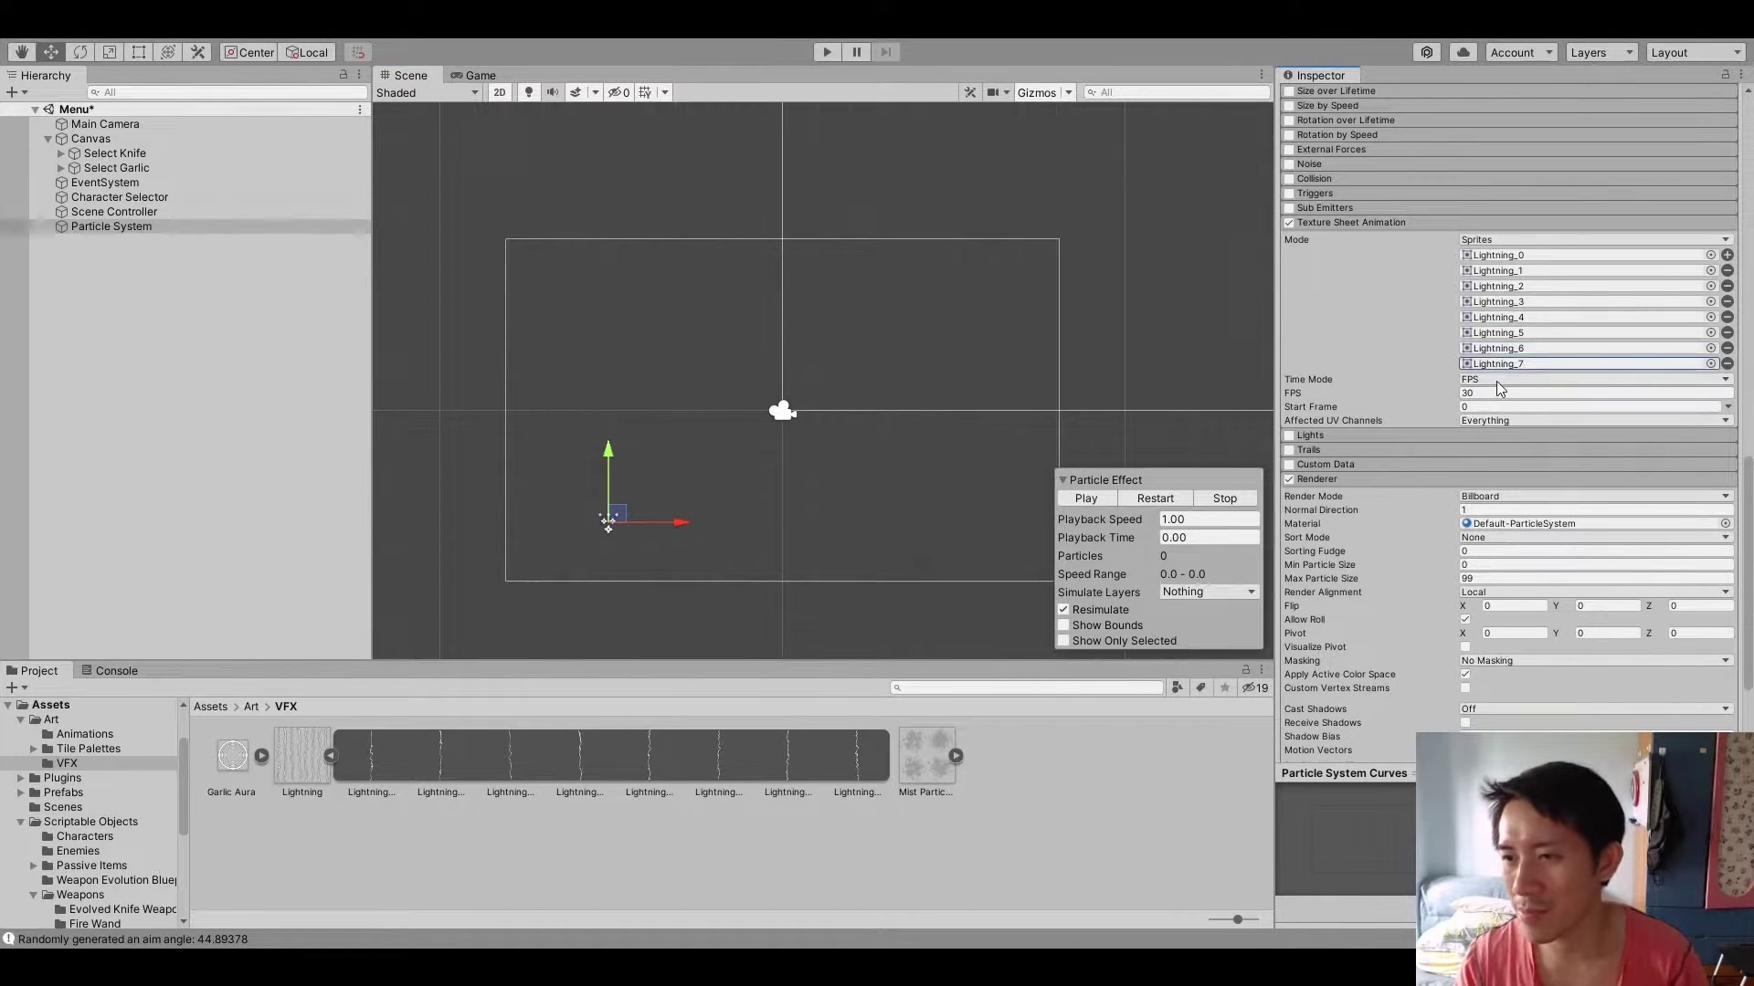
{"action": "left_click", "coordinate": [1724, 407]}
{"action": "left_click", "coordinate": [1644, 508]}
{"action": "left_click", "coordinate": [1564, 418]}
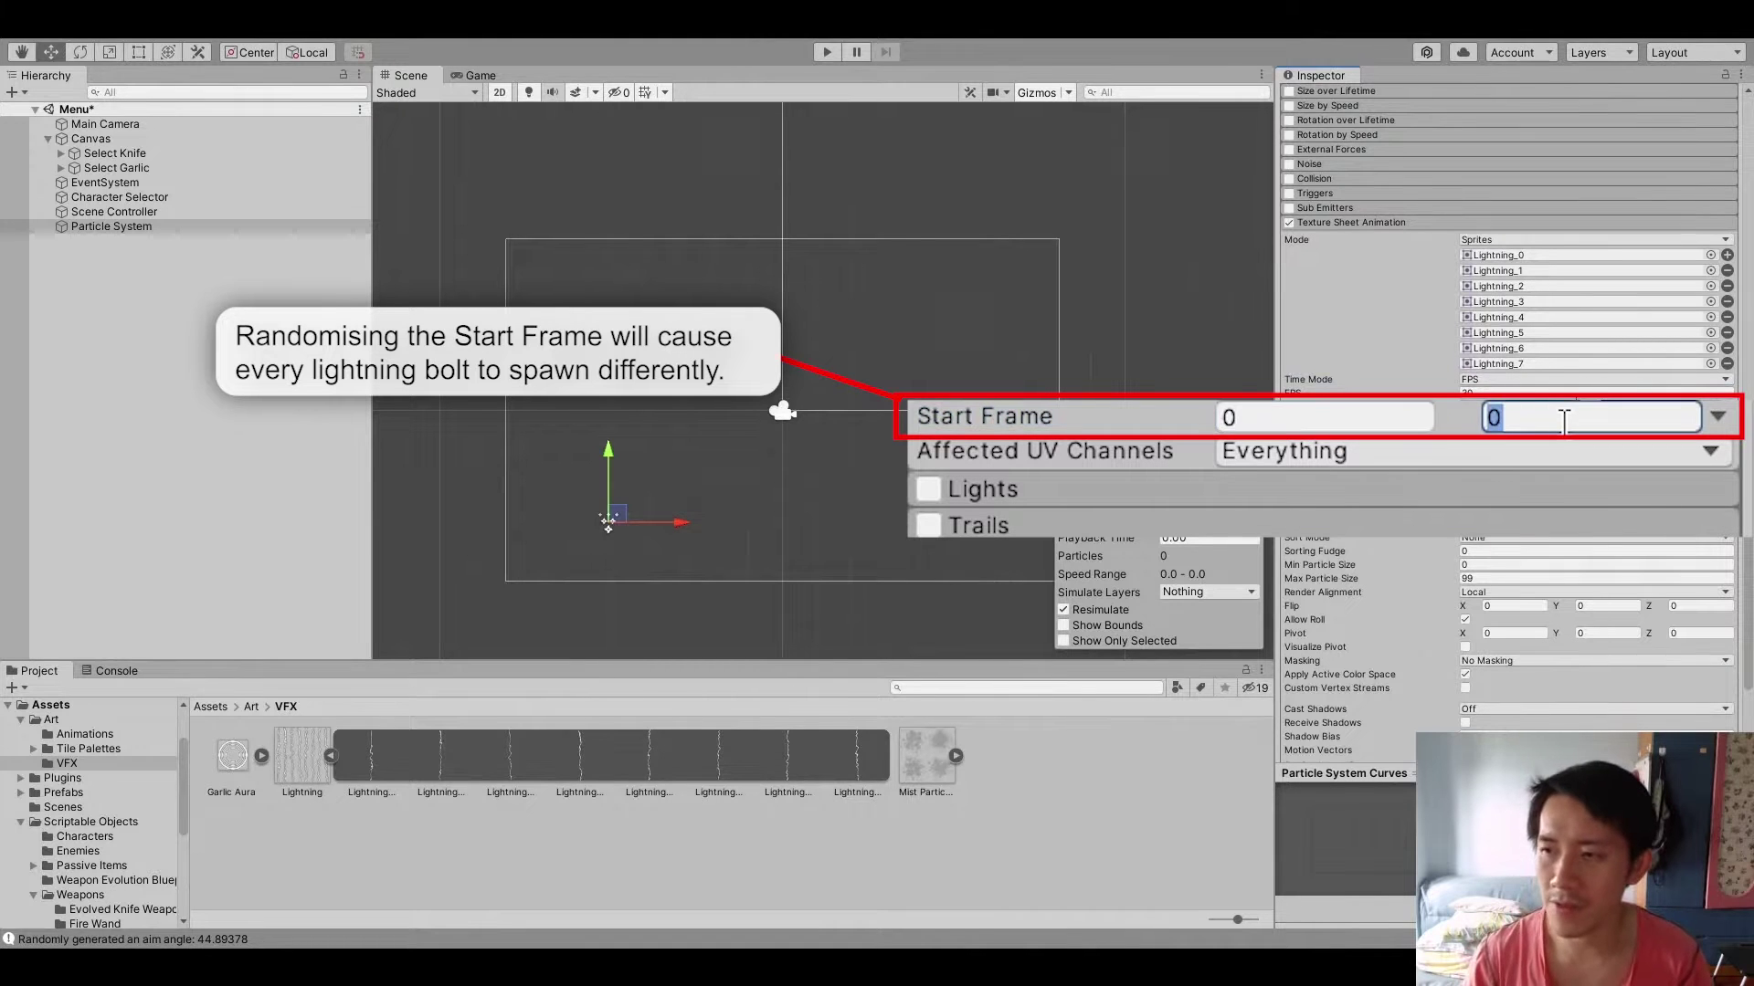
{"action": "type", "text": "7"}
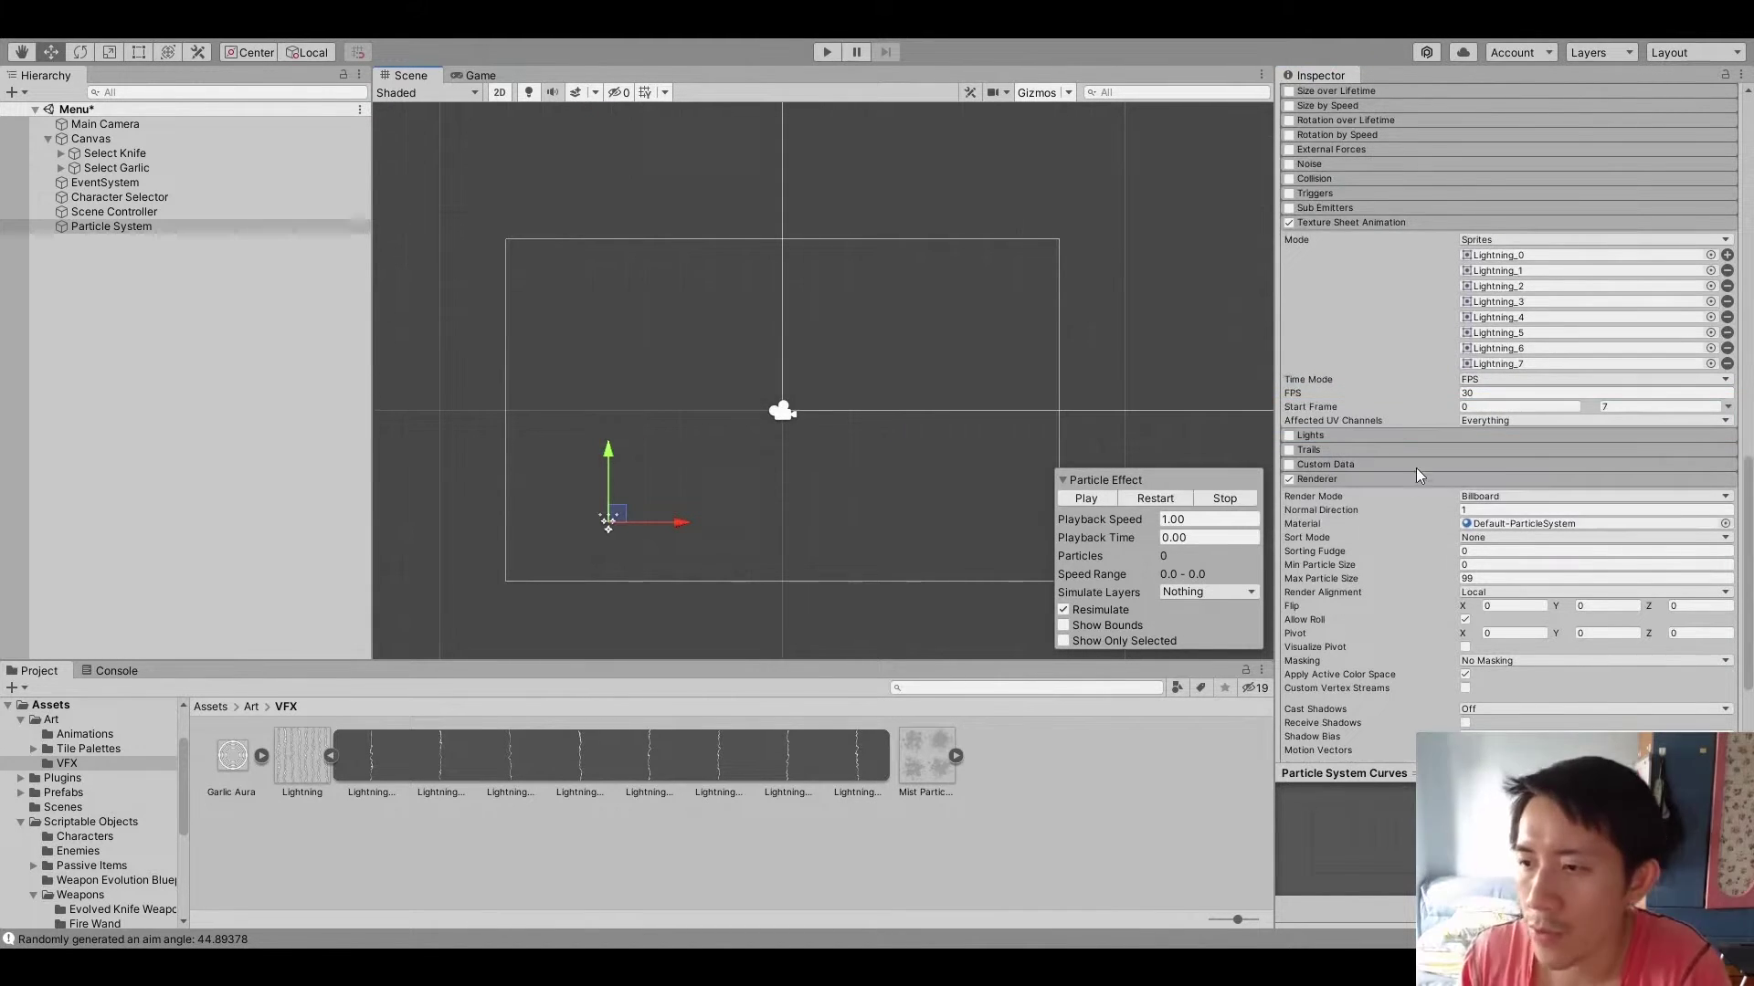
{"action": "scroll", "coordinate": [1428, 440], "scroll_direction": "up", "scroll_amount": 5}
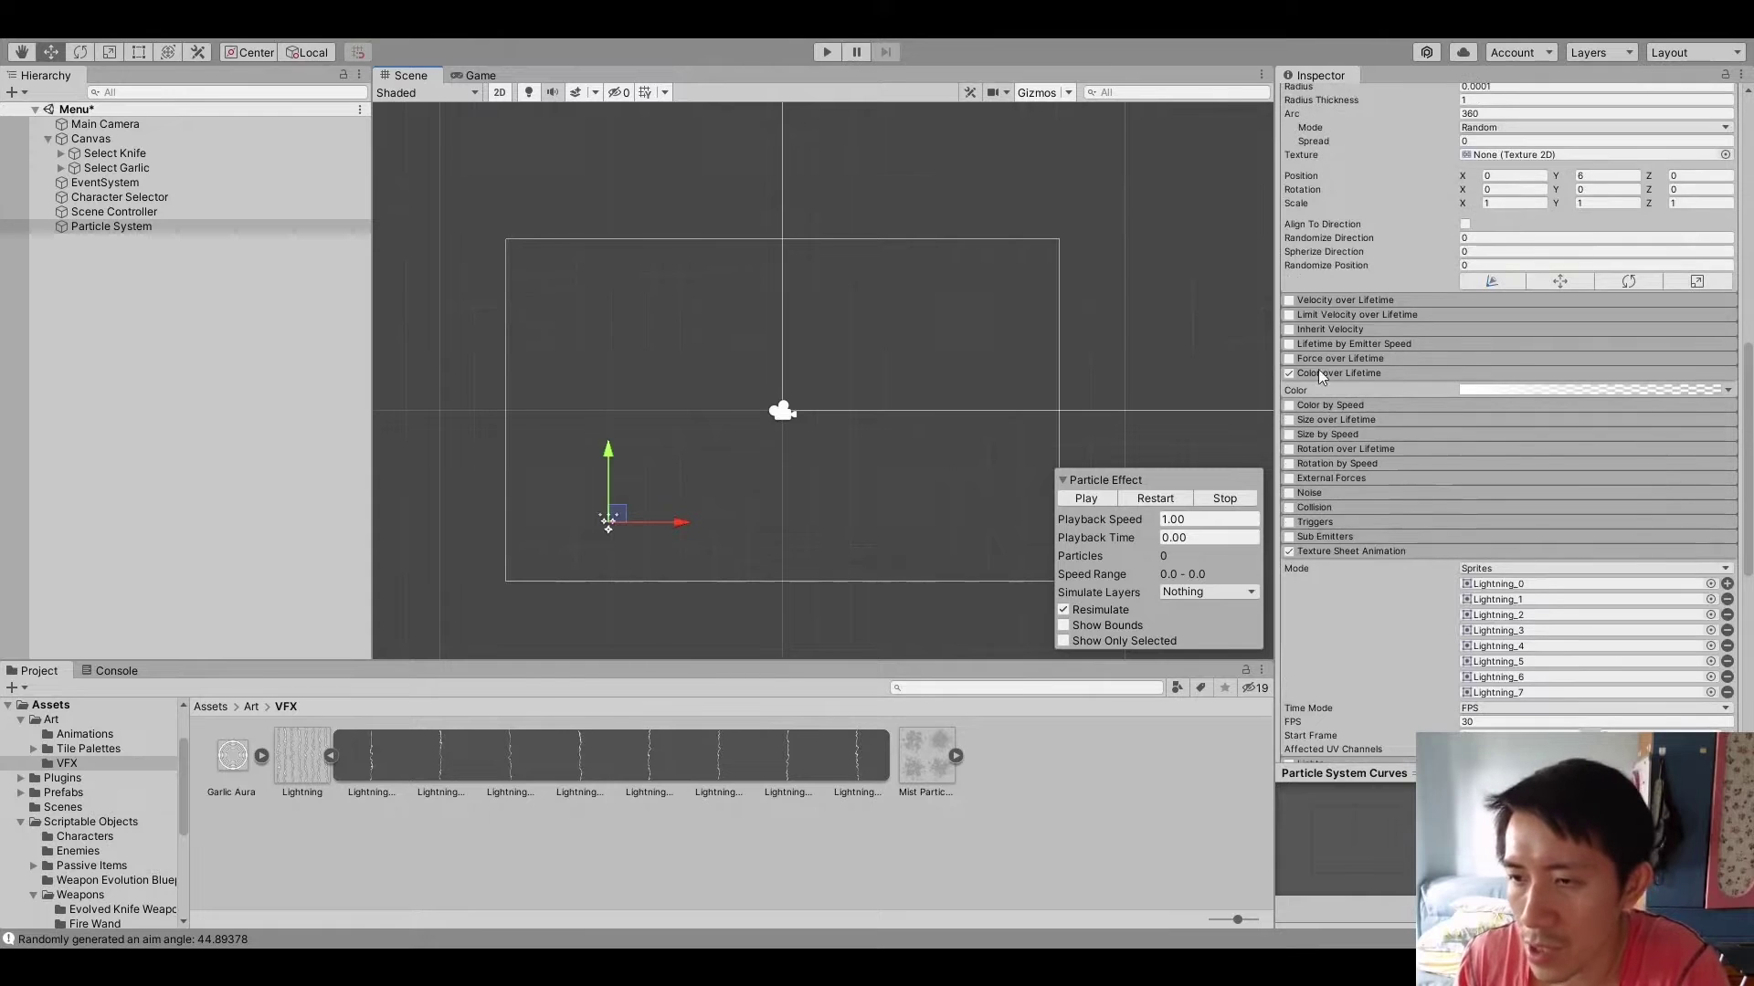
{"action": "scroll", "coordinate": [1355, 419], "scroll_direction": "up", "scroll_amount": 5}
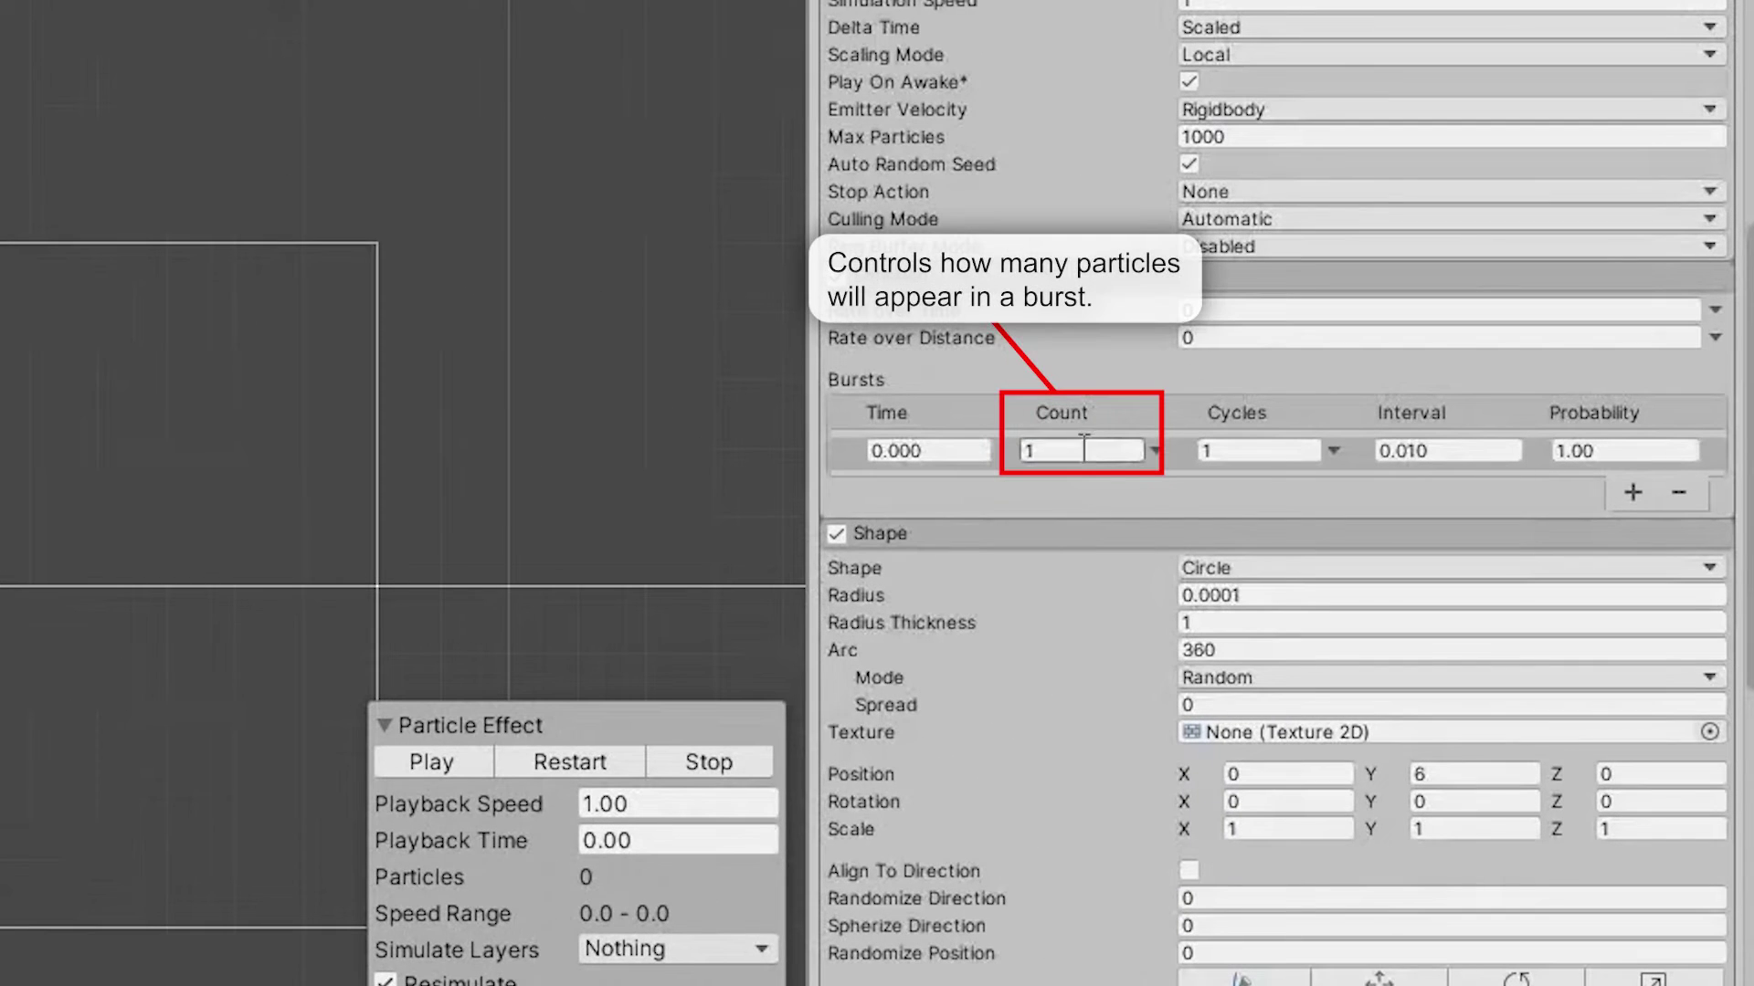
{"action": "left_click", "coordinate": [607, 749]}
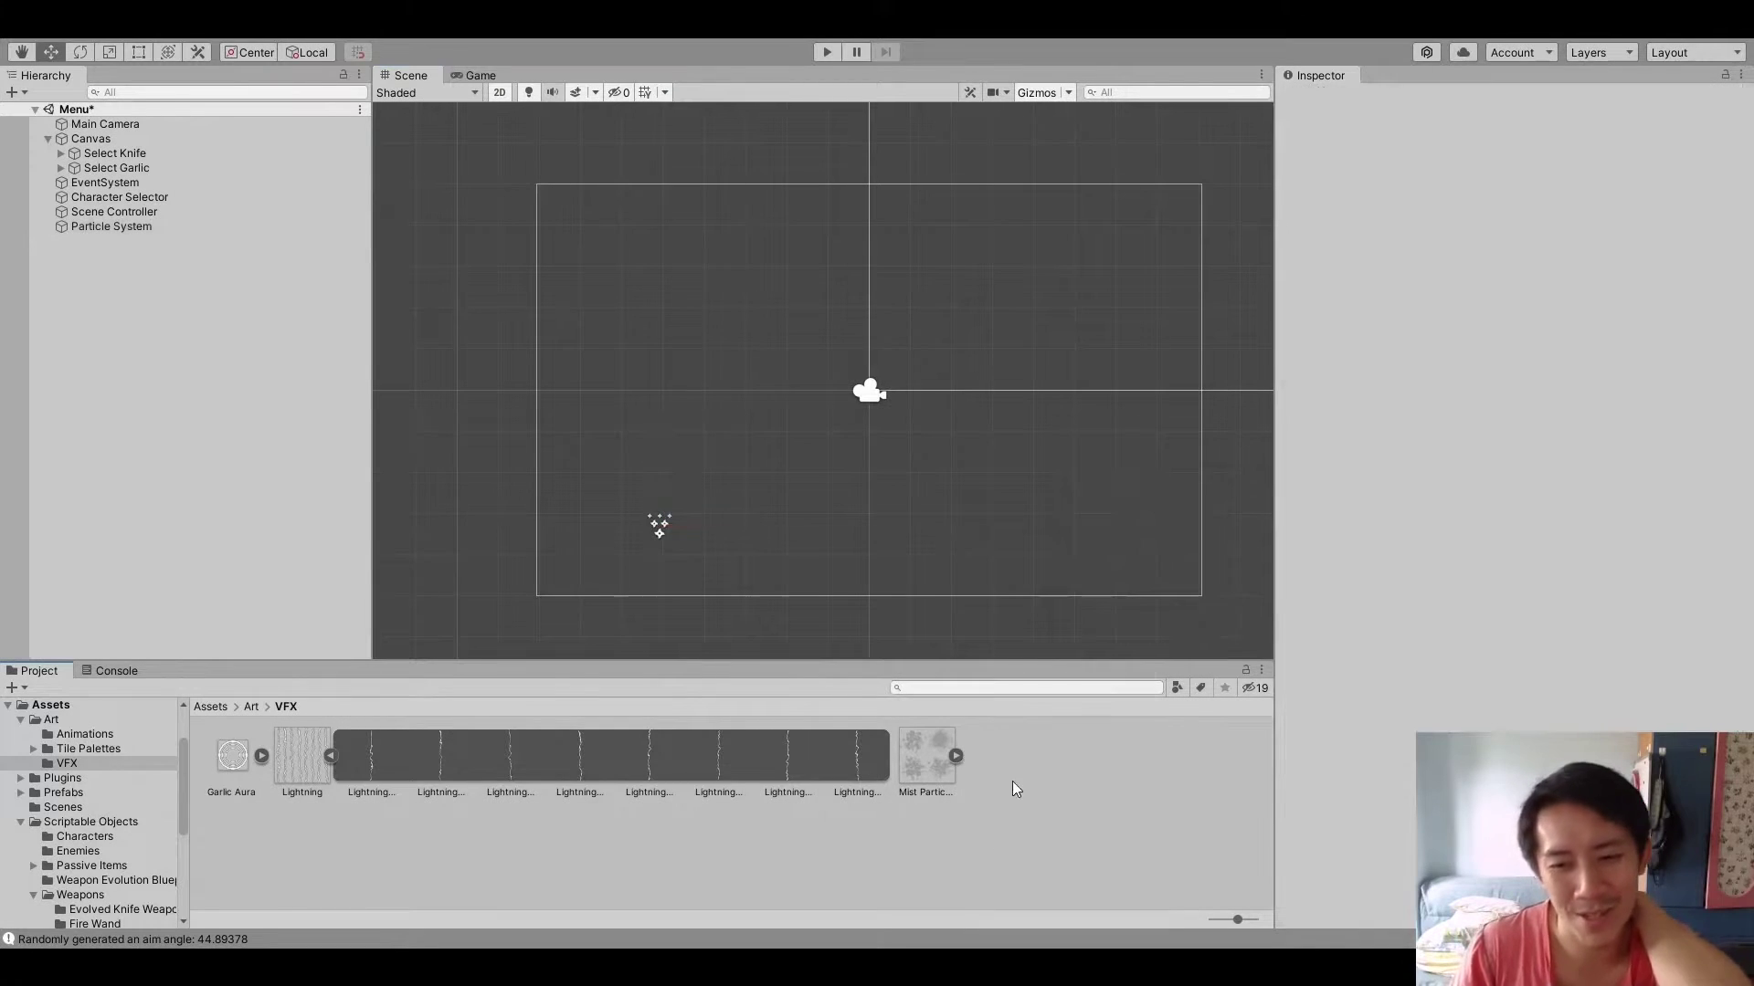
Create a new material named Additive-Particle in the VFX folder
{"action": "right_click", "coordinate": [1012, 781]}
{"action": "mouse_move", "coordinate": [631, 233]}
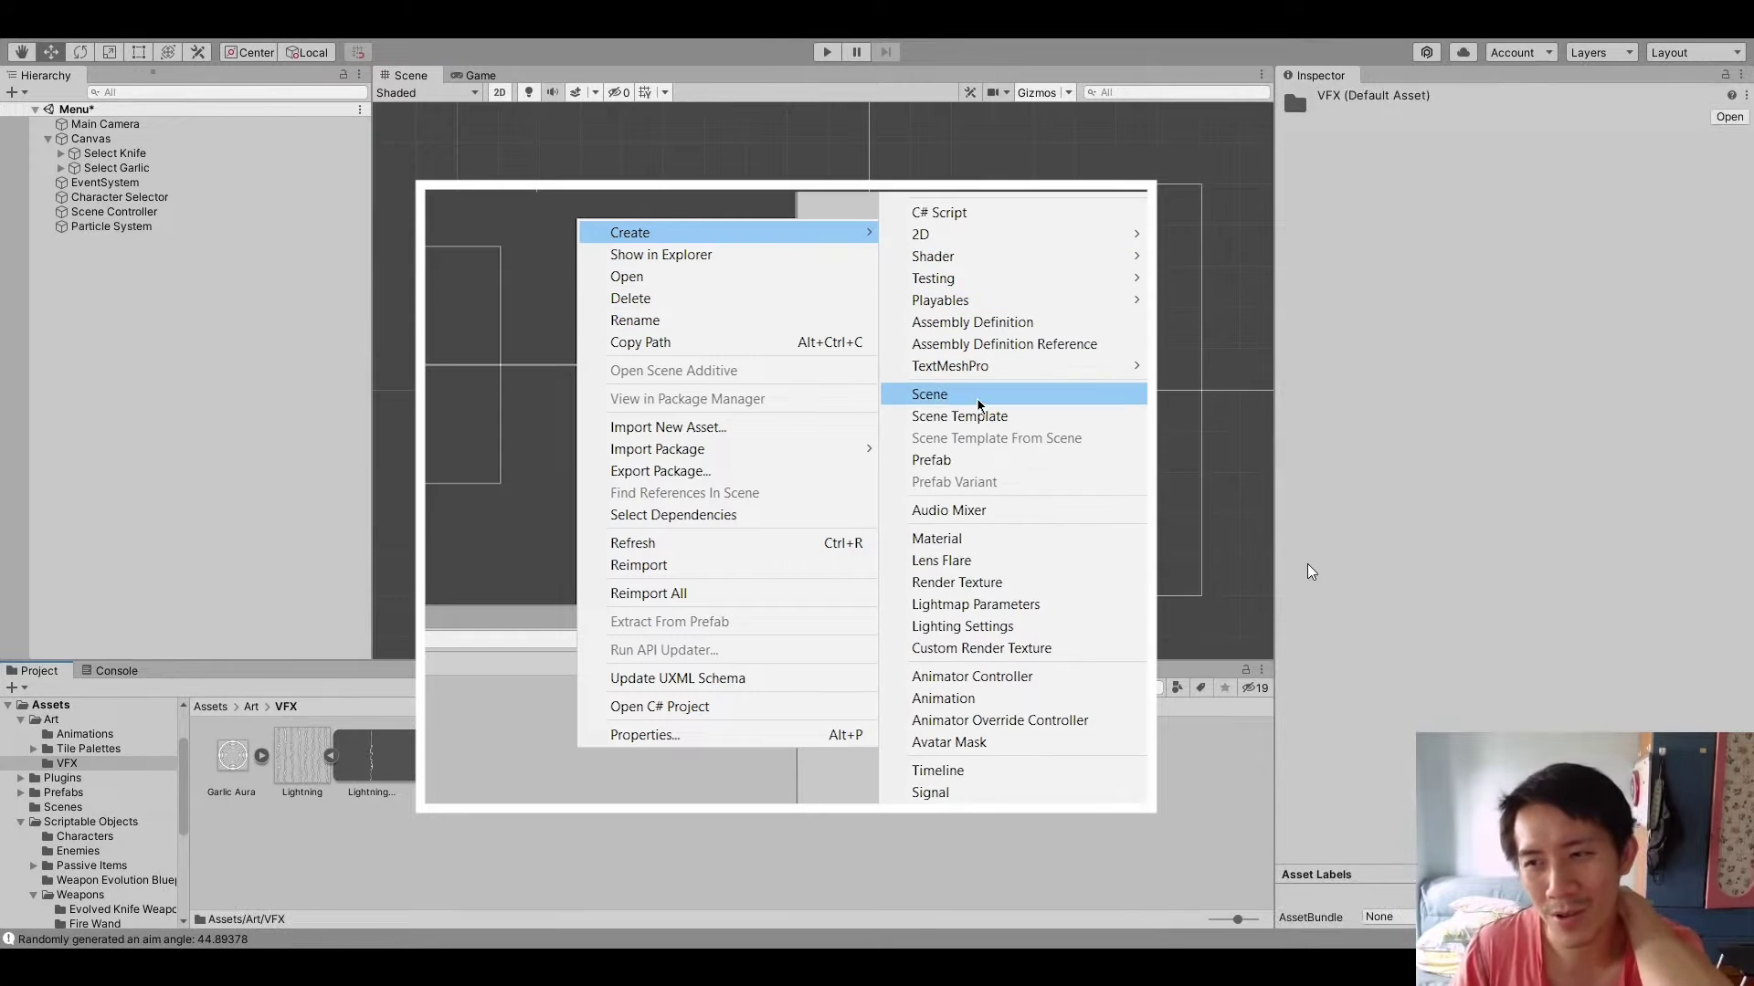
{"action": "left_click", "coordinate": [945, 539]}
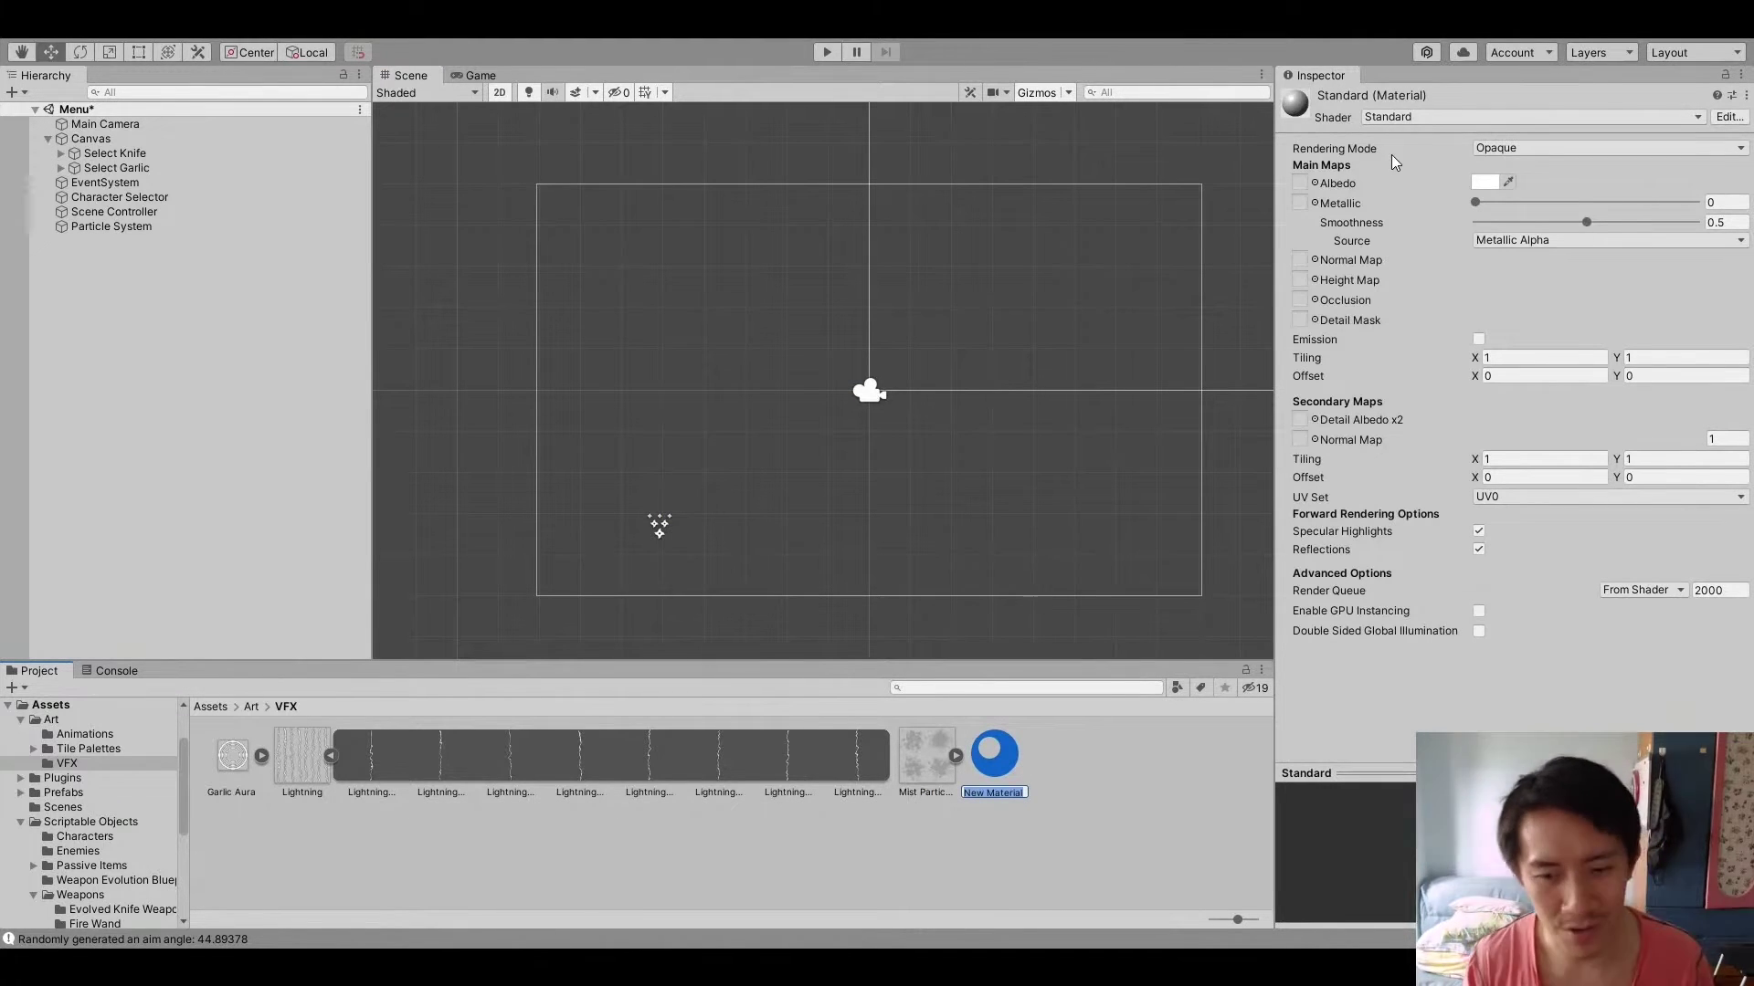
{"action": "type", "text": "L"}
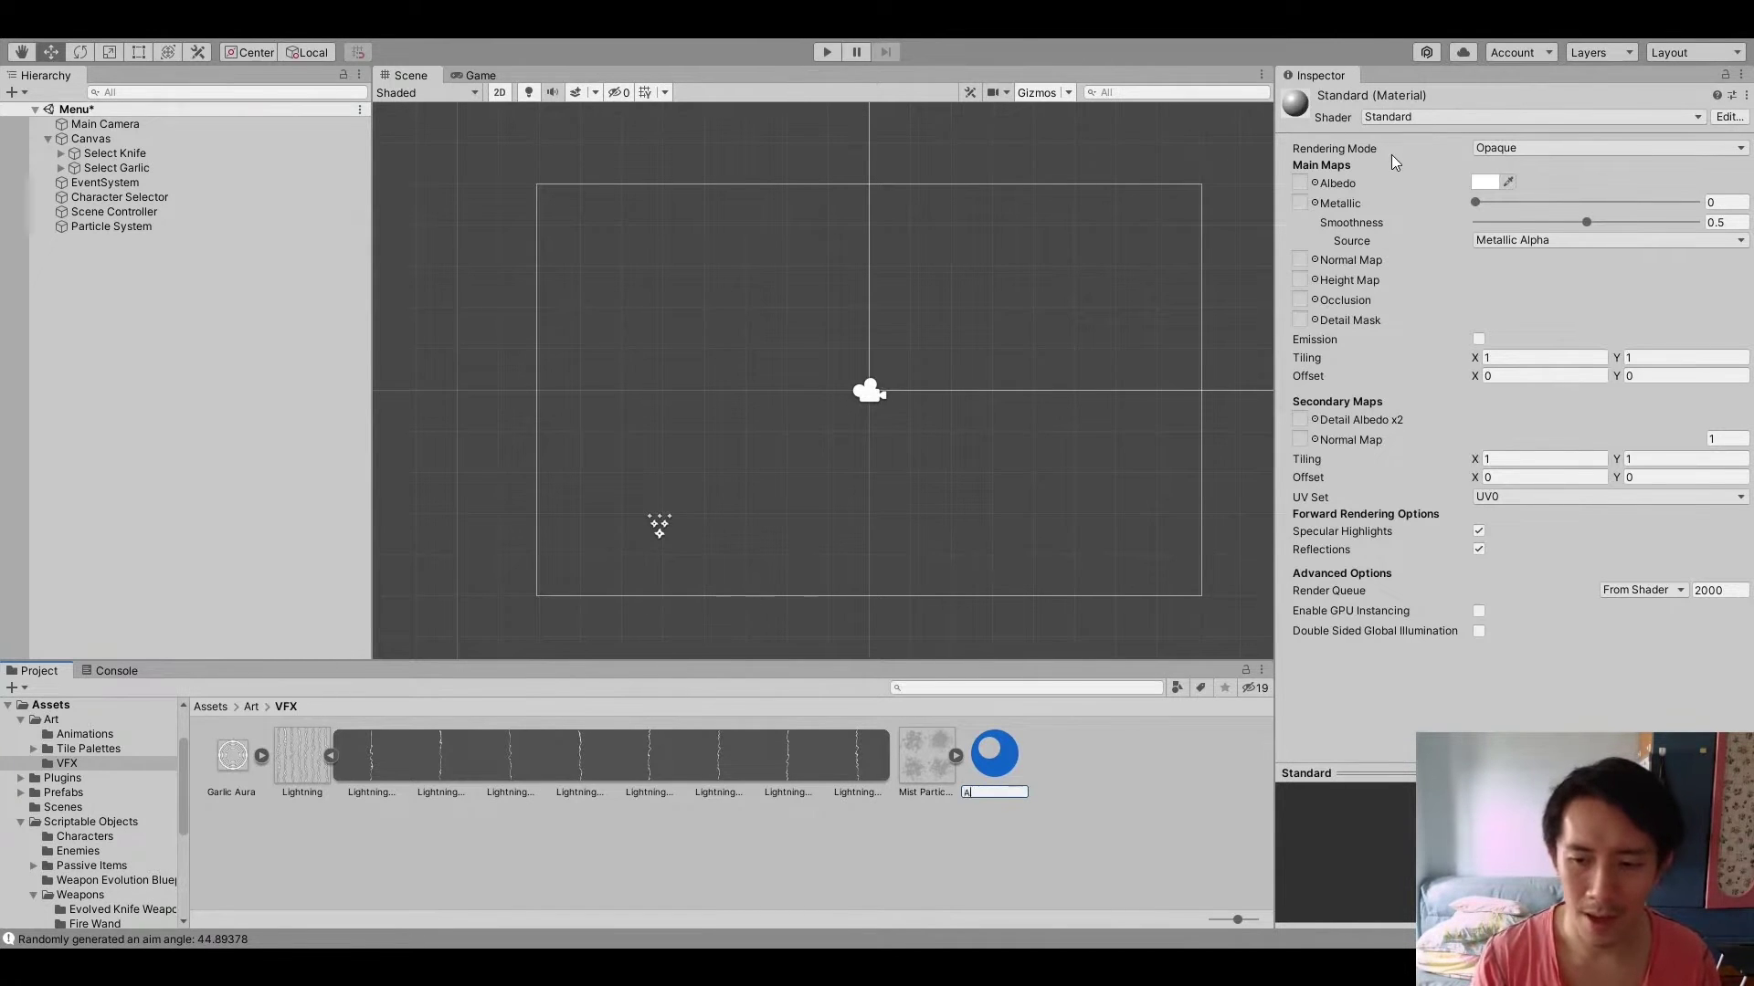
{"action": "type", "text": "cle"}
{"action": "key", "text": "Return"}
Give Additive-Particle the Particles/Standard Unlit shader with Additive rendering mode
{"action": "left_click", "coordinate": [1576, 117]}
{"action": "left_click", "coordinate": [1383, 480]}
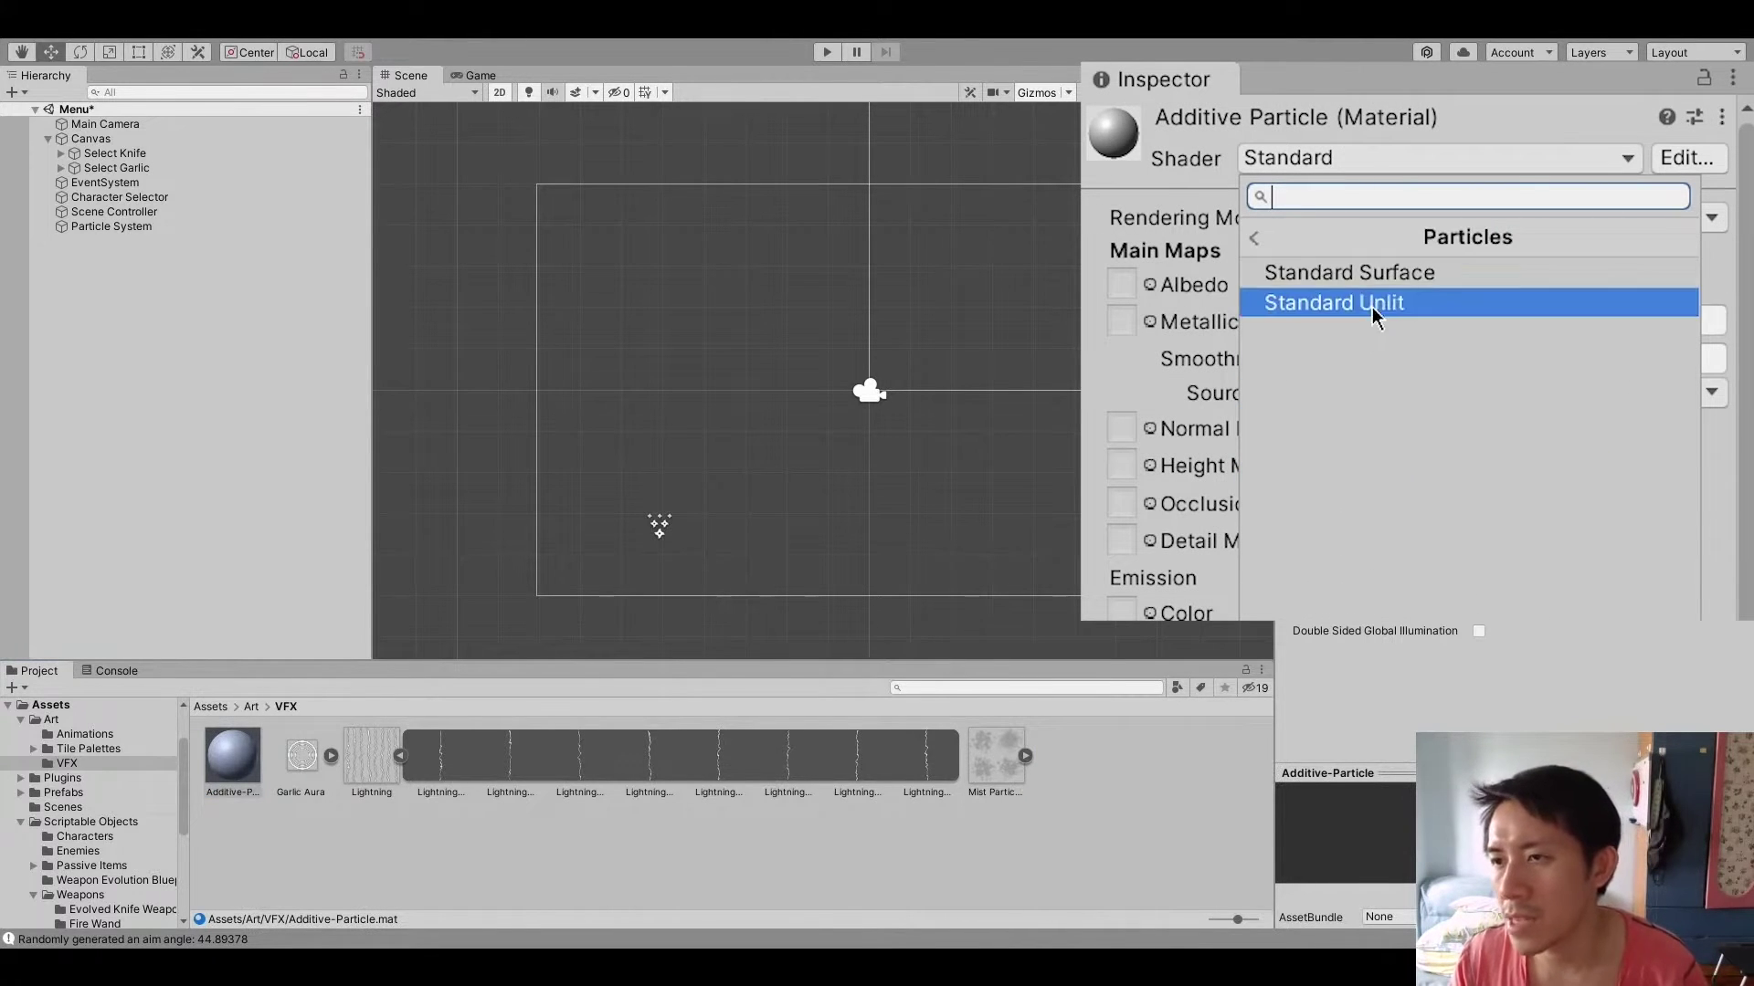
{"action": "left_click", "coordinate": [1333, 304]}
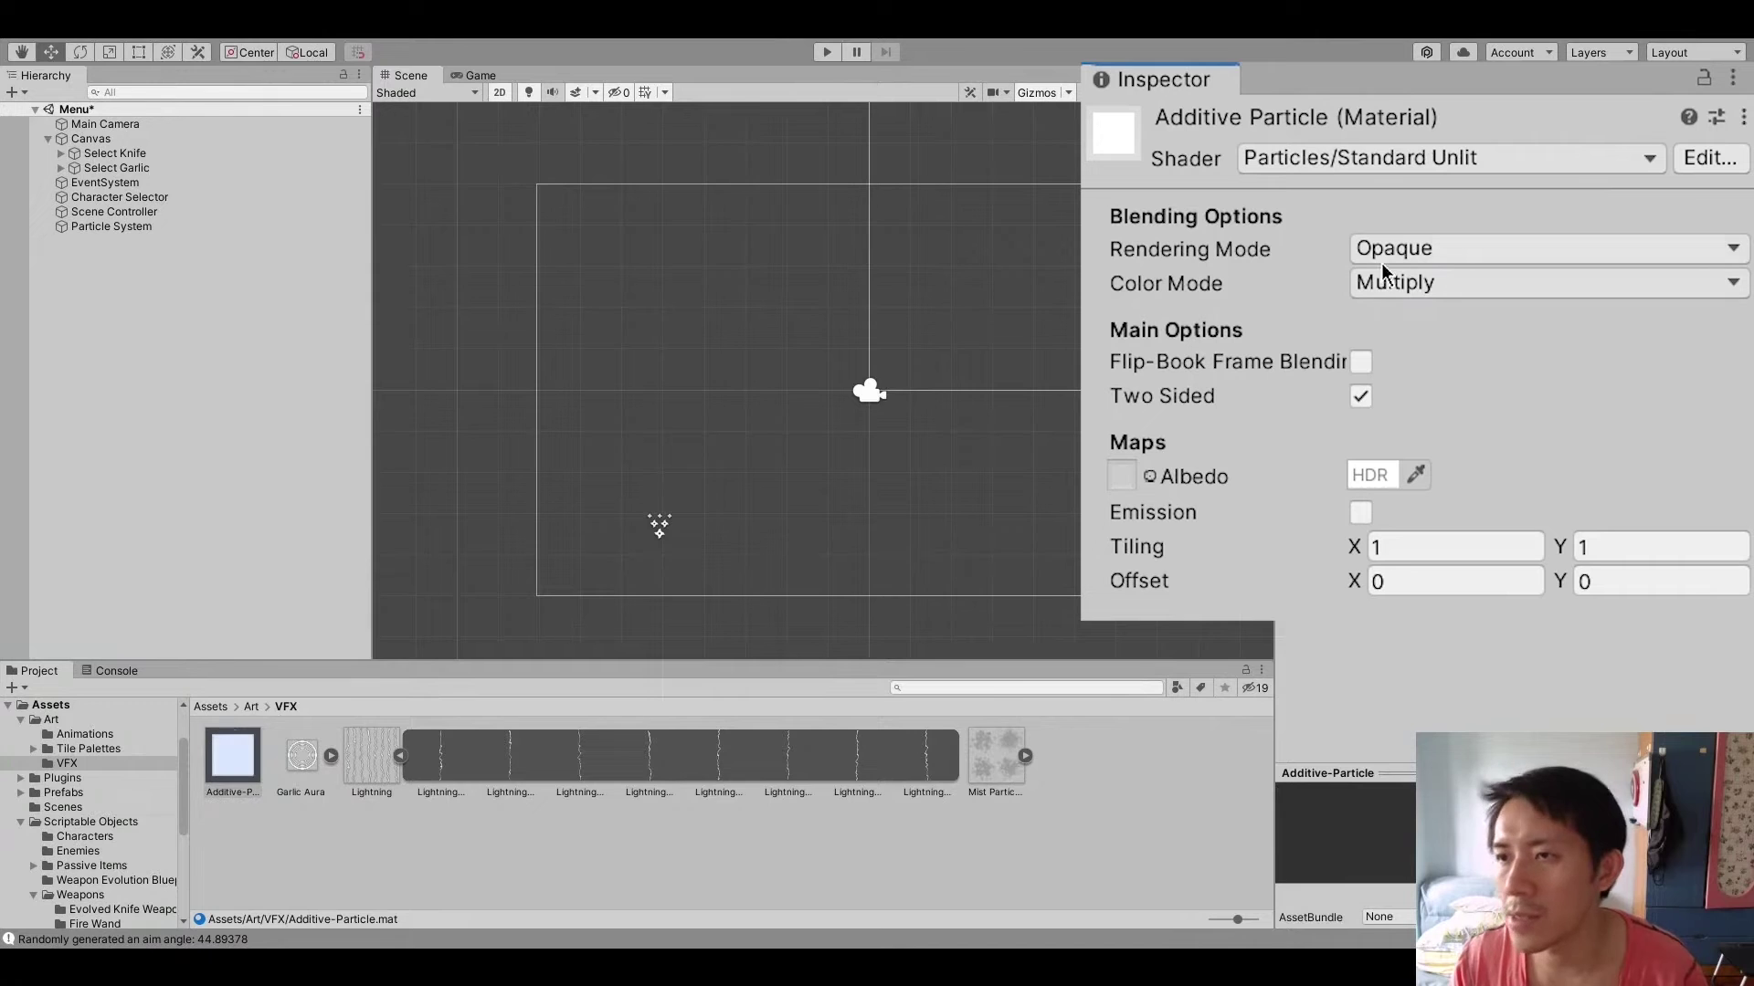
{"action": "left_click", "coordinate": [1434, 249]}
{"action": "left_click", "coordinate": [1452, 417]}
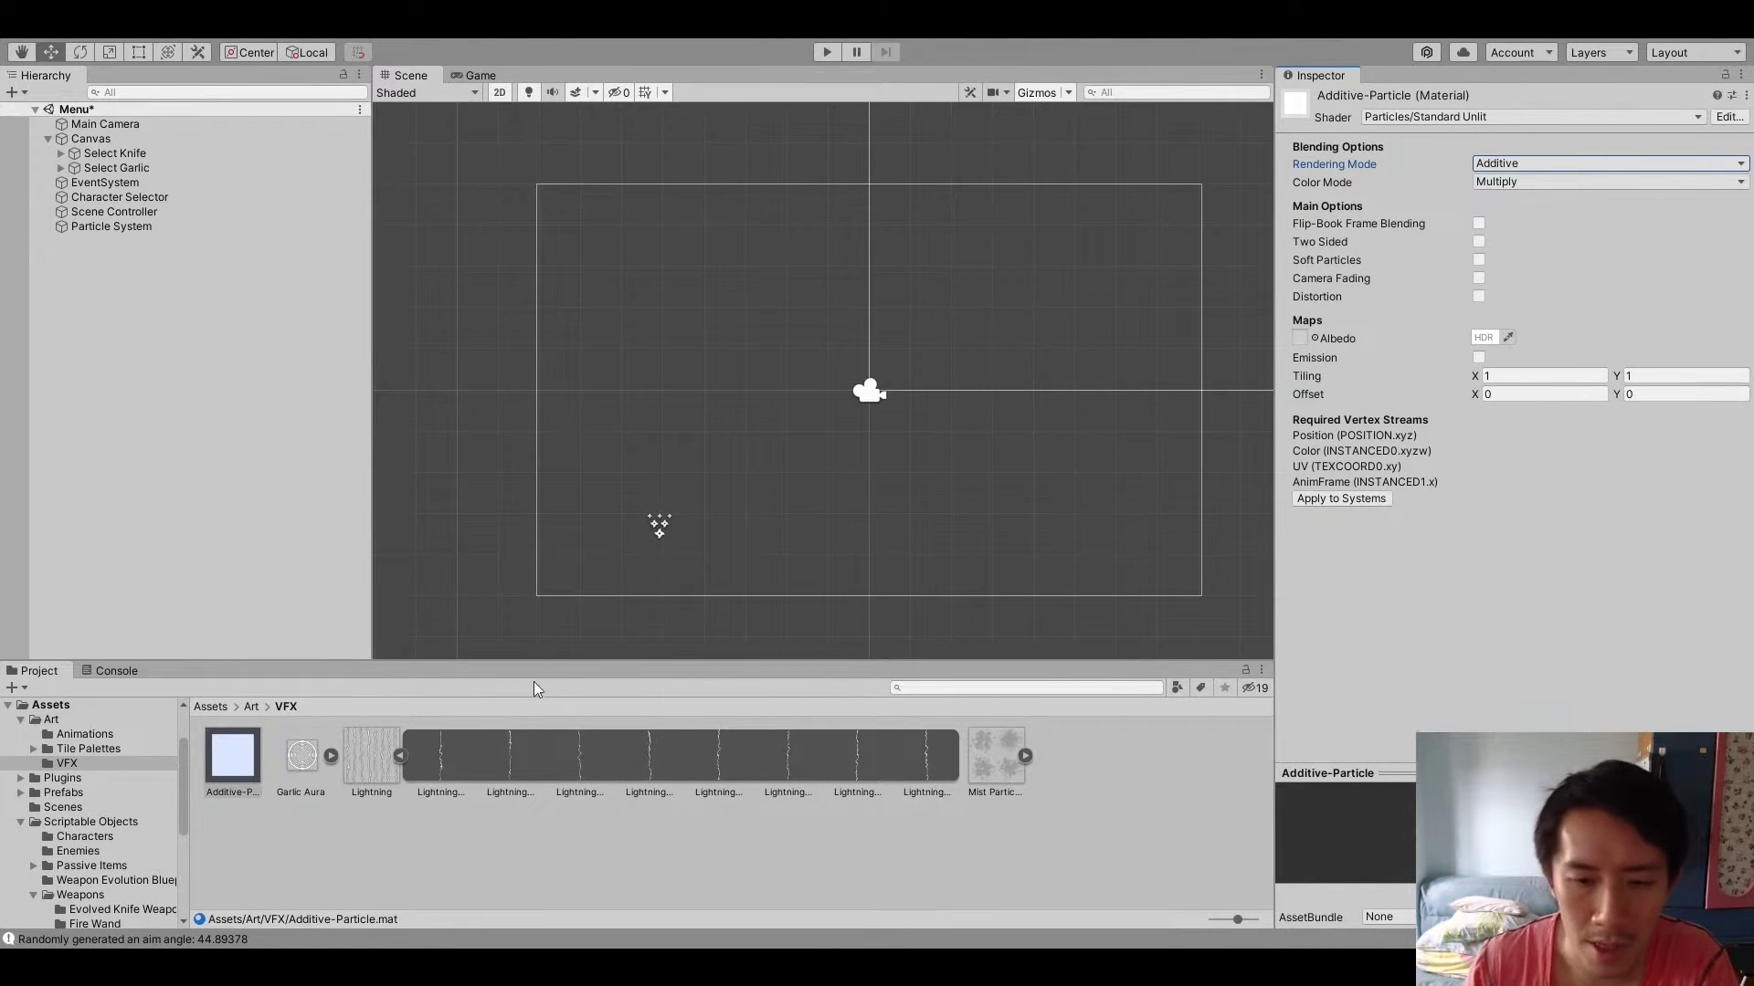
Assign the Additive-Particle material to the lightning particle system
{"action": "left_click", "coordinate": [659, 531]}
{"action": "scroll", "coordinate": [1493, 438], "scroll_direction": "down", "scroll_amount": 5}
{"action": "scroll", "coordinate": [1494, 440], "scroll_direction": "down", "scroll_amount": 5}
{"action": "scroll", "coordinate": [1498, 432], "scroll_direction": "down", "scroll_amount": 5}
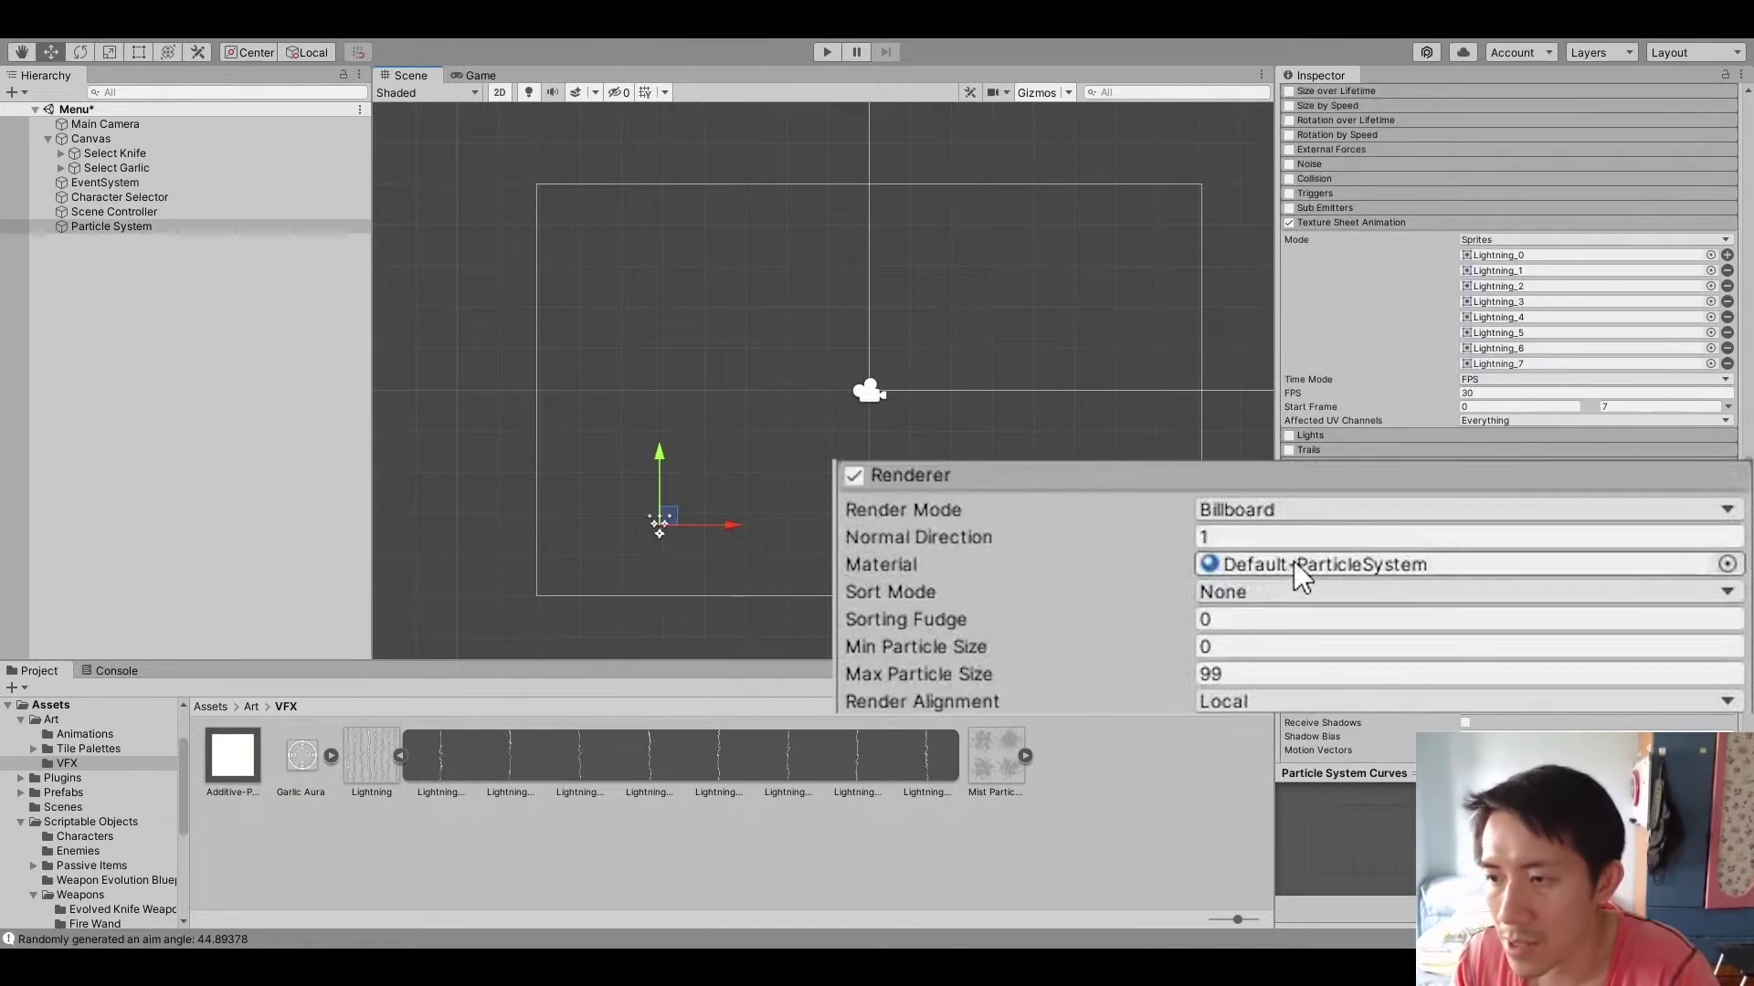
{"action": "left_click_drag", "start_coordinate": [246, 775], "coordinate": [1397, 565]}
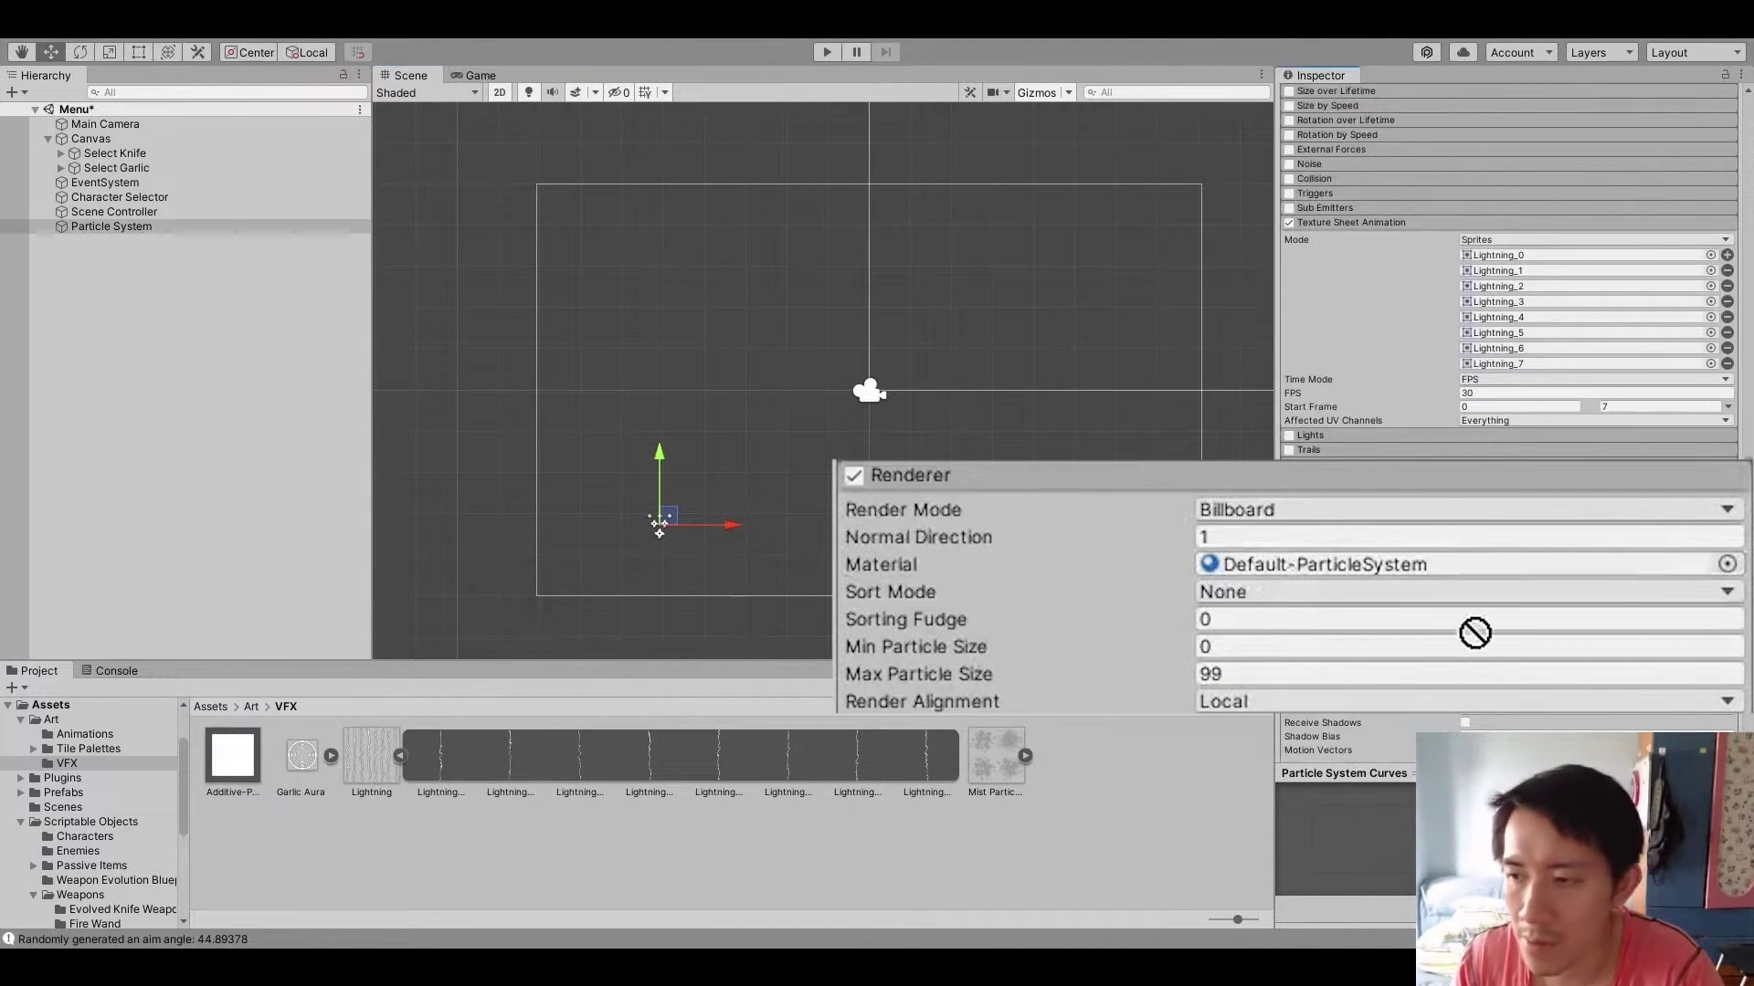
{"action": "left_click", "coordinate": [658, 525]}
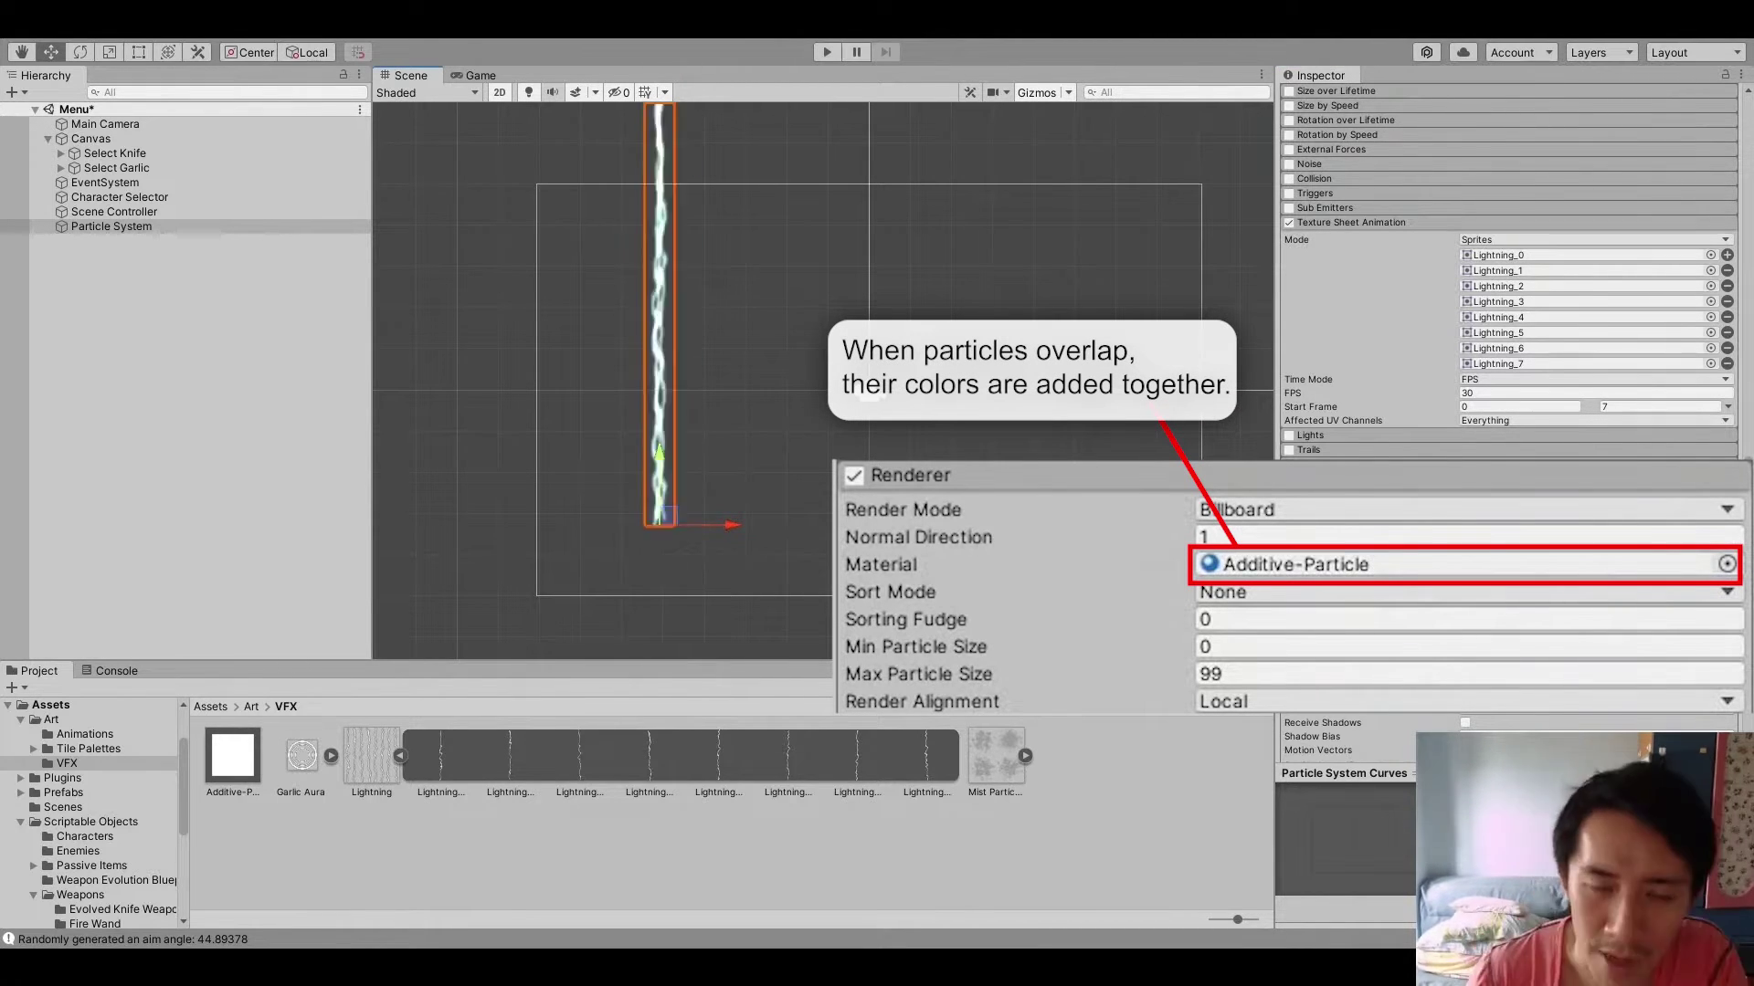
{"action": "scroll", "coordinate": [650, 607], "scroll_direction": "up", "scroll_amount": 2}
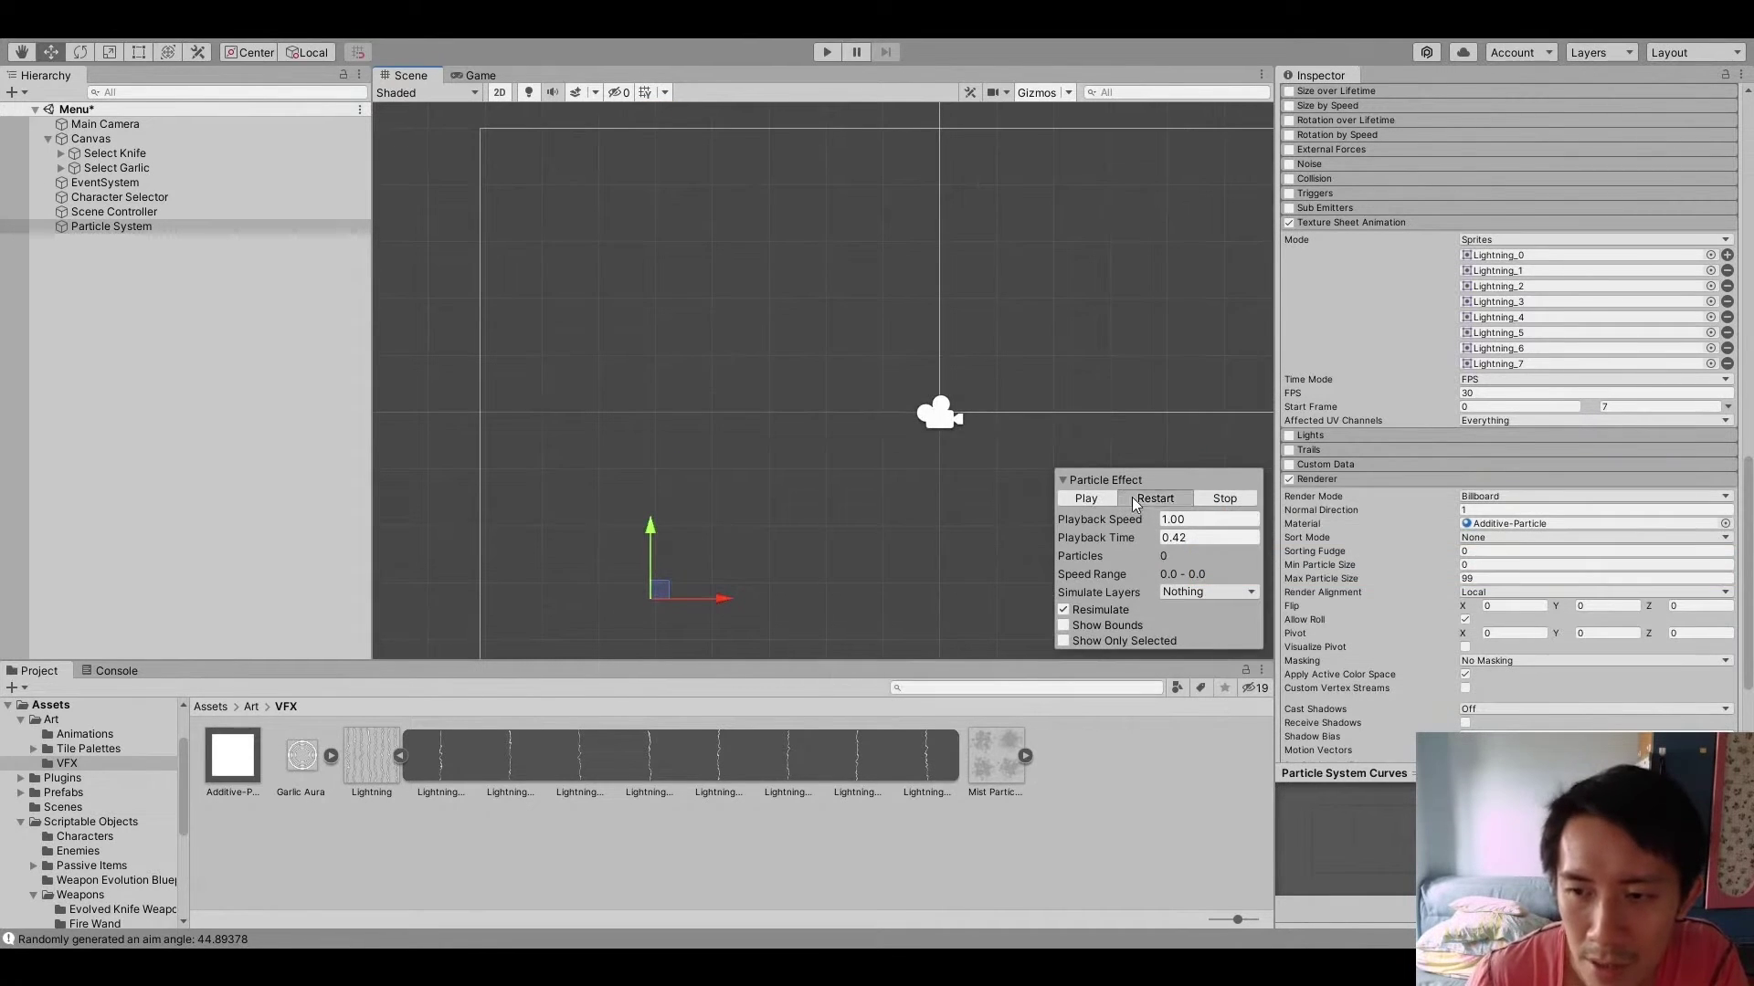
Replay the lightning preview and set Stop Action to Destroy
{"action": "left_click", "coordinate": [1151, 496]}
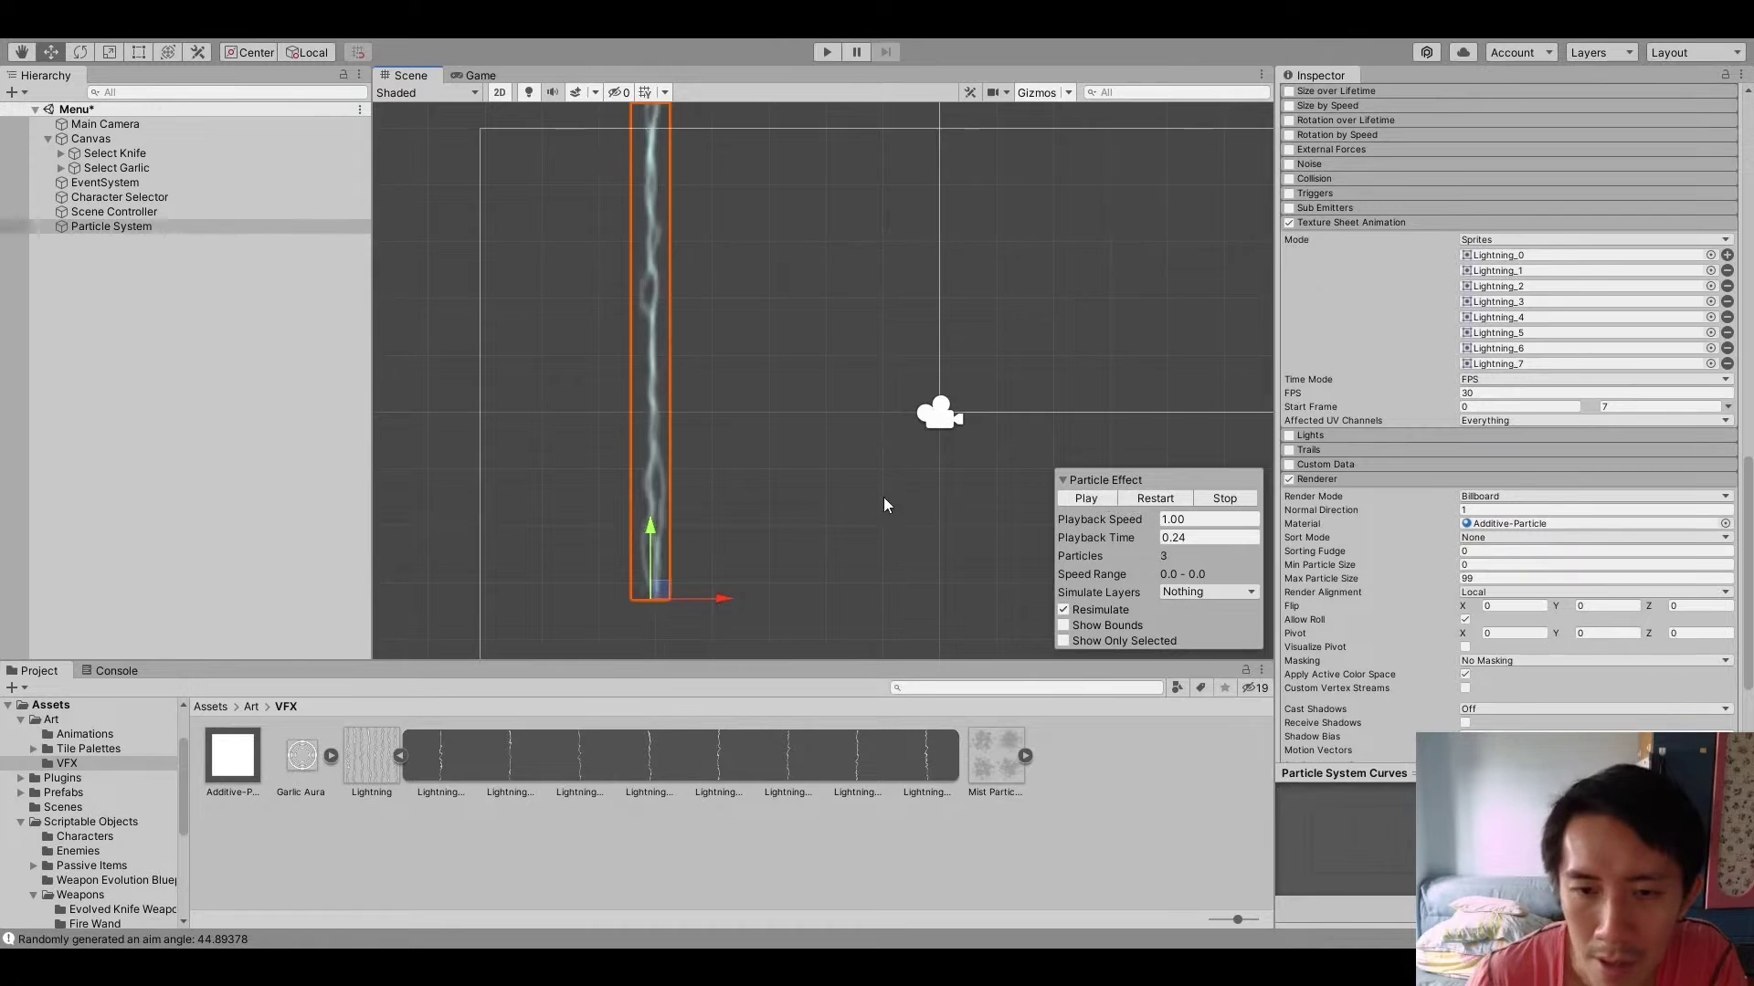
{"action": "left_click_drag", "start_coordinate": [1137, 538], "coordinate": [1079, 535]}
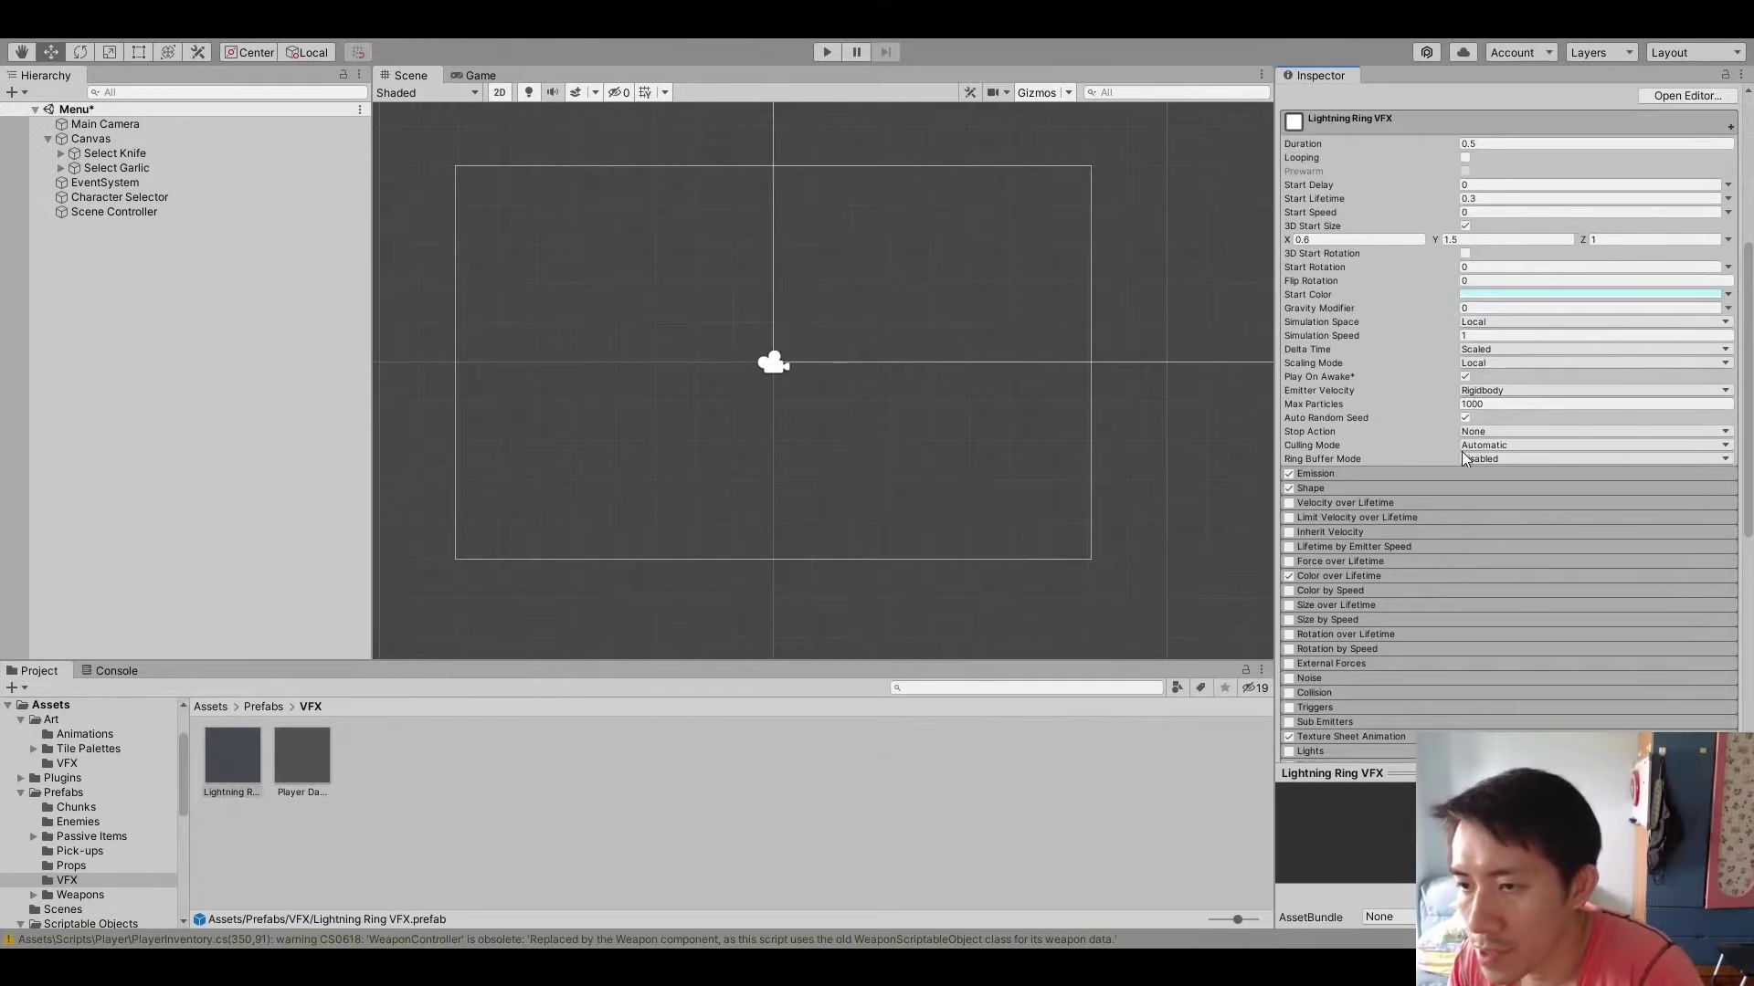
{"action": "left_click", "coordinate": [1316, 444]}
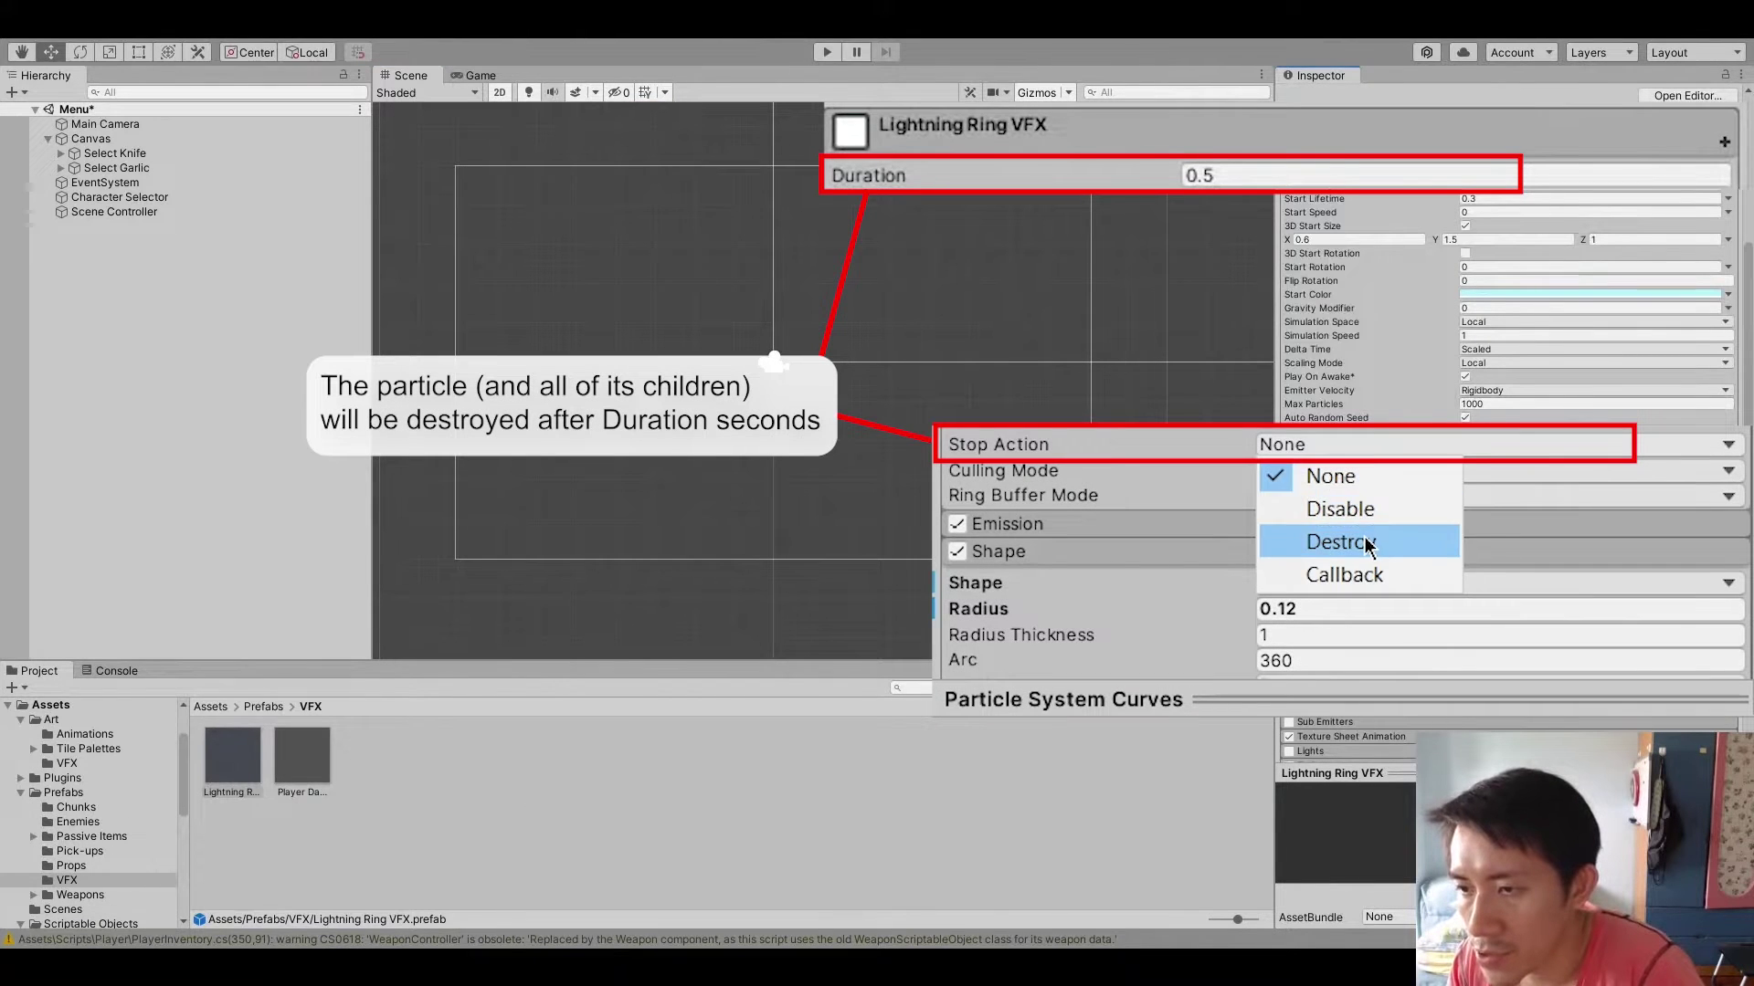
{"action": "left_click", "coordinate": [1371, 534]}
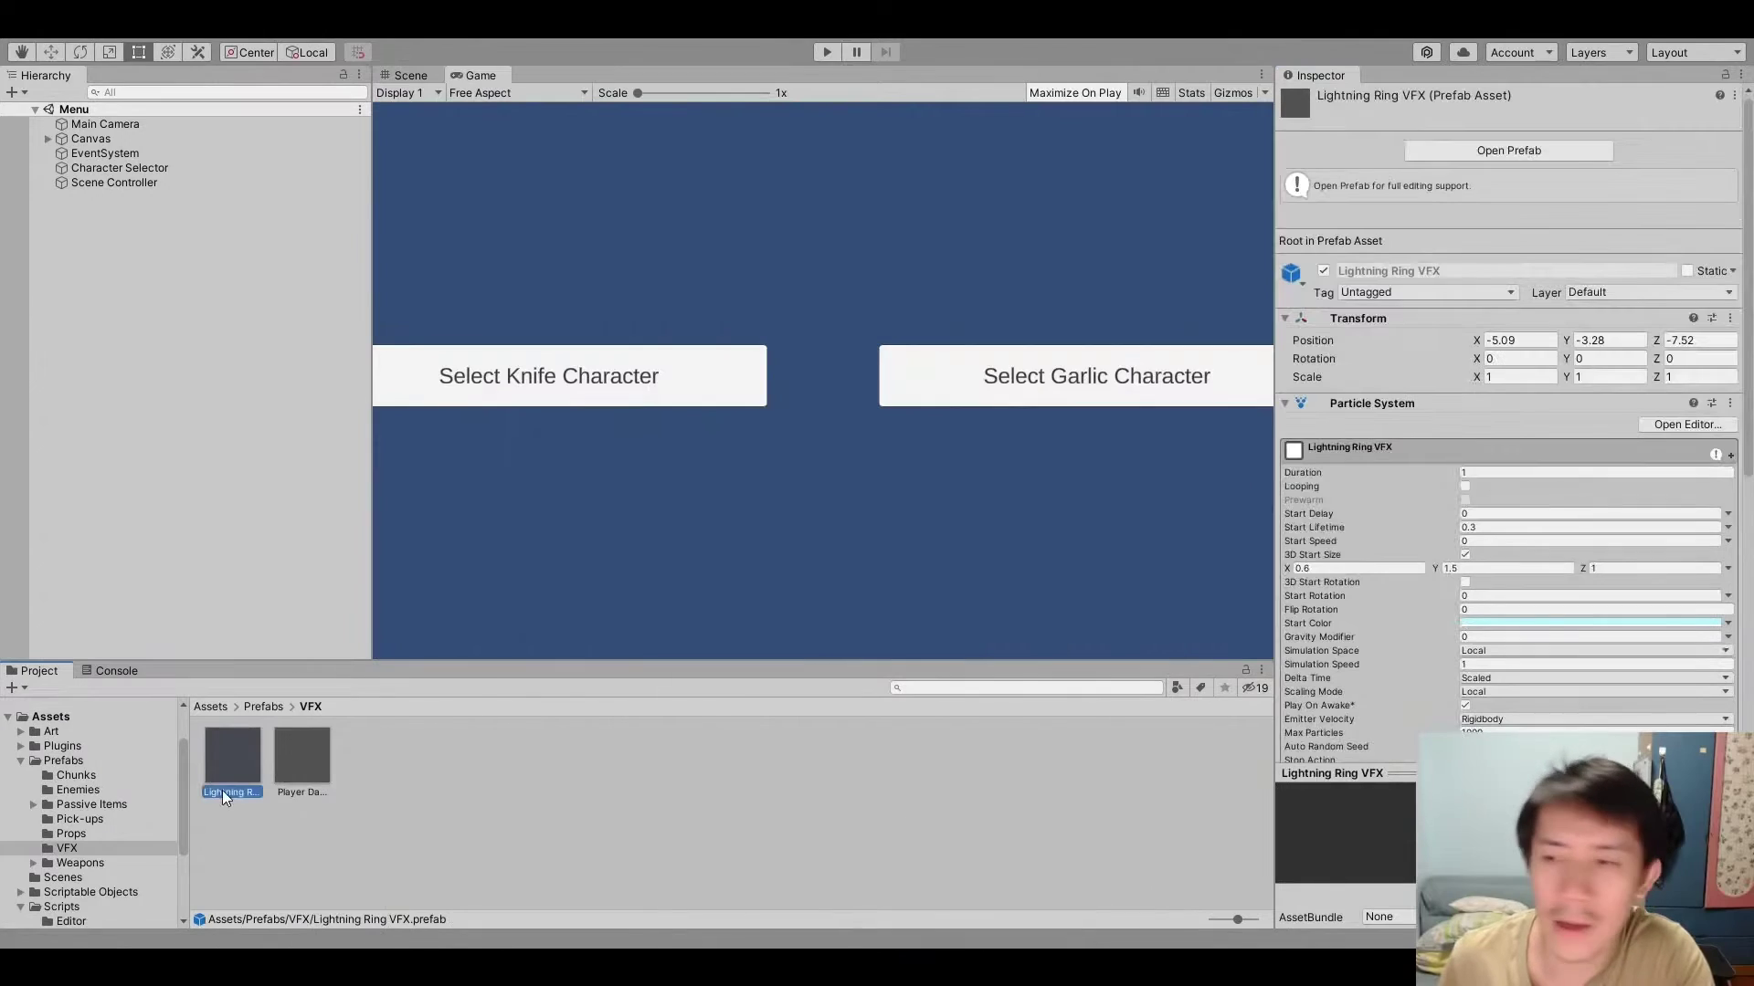
Open the Lightning Ring VFX prefab in Scene view, replay the strike, and select its root
{"action": "left_click", "coordinate": [1557, 151]}
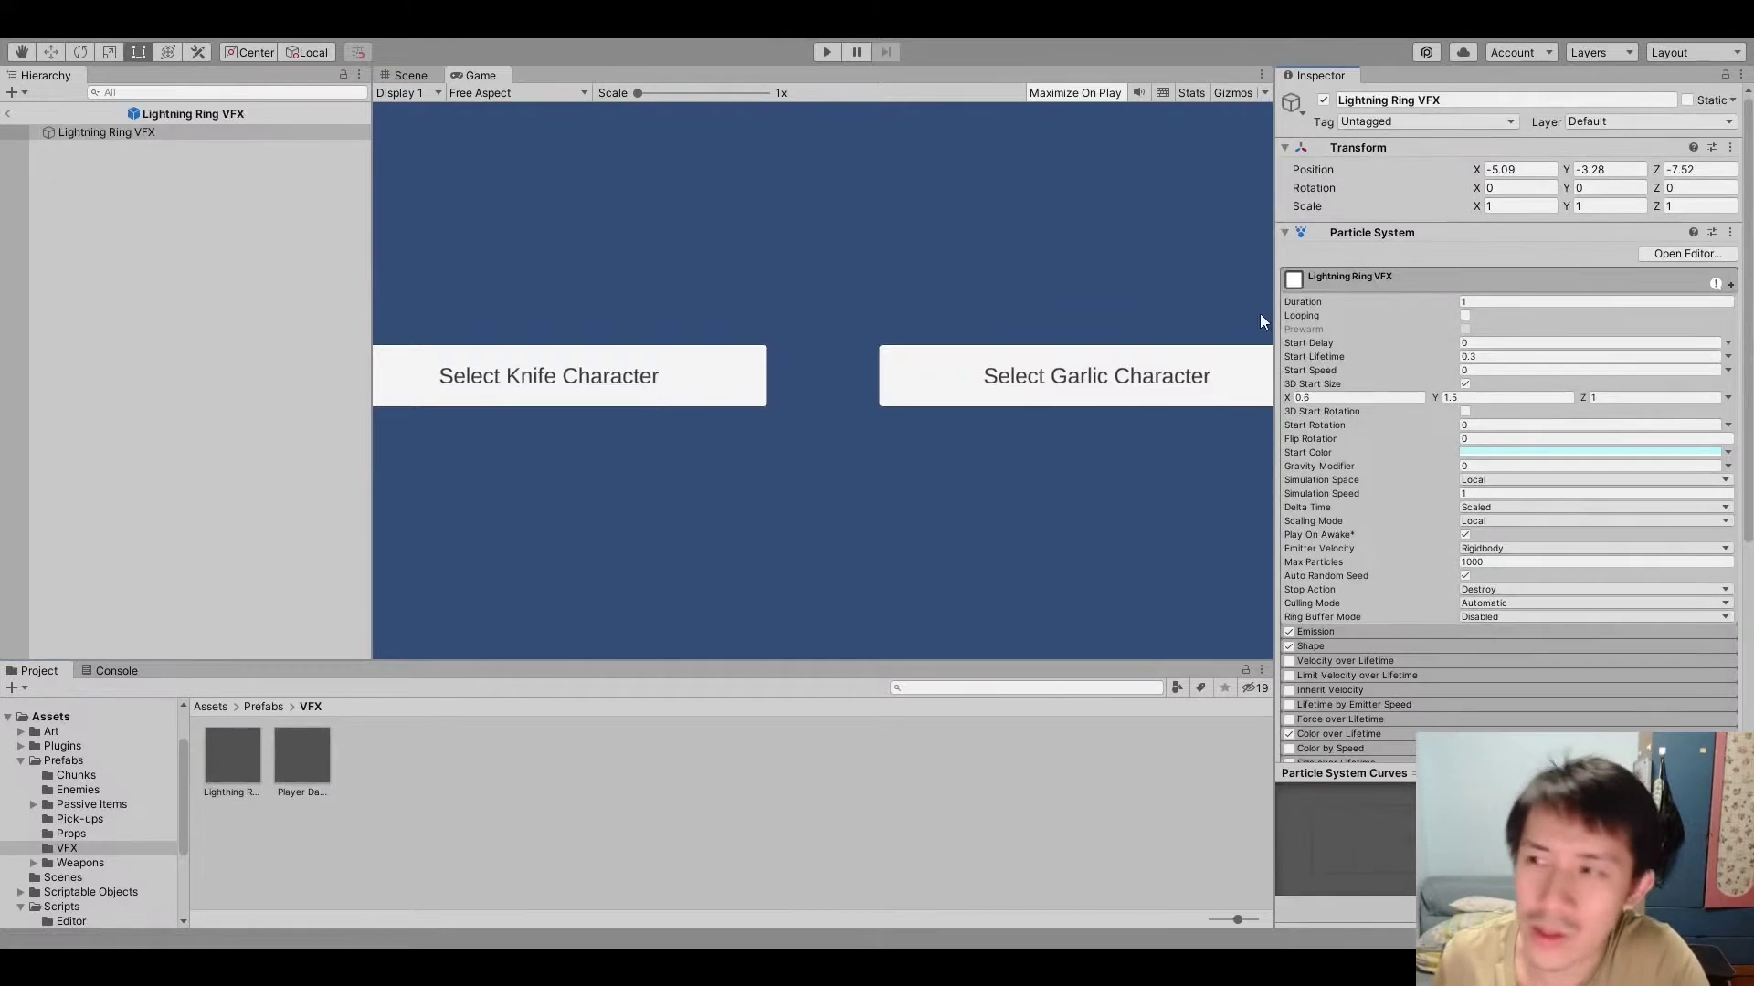
{"action": "left_click", "coordinate": [406, 75]}
{"action": "left_click", "coordinate": [1155, 498]}
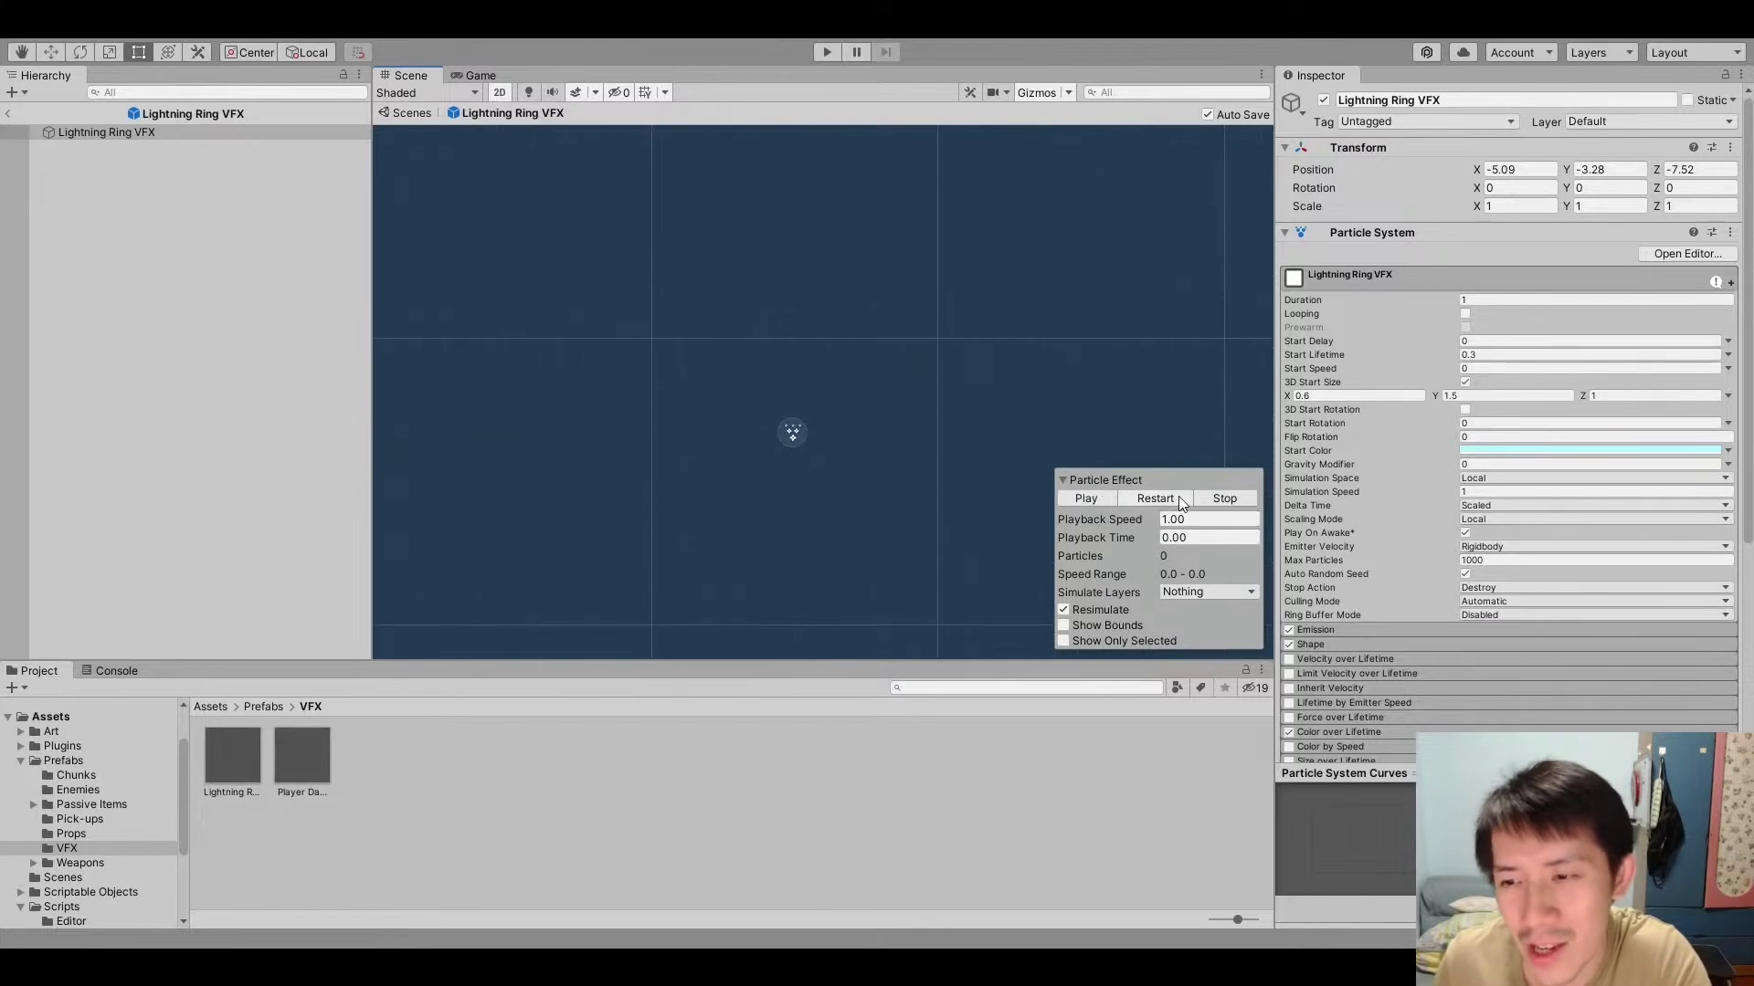
{"action": "left_click", "coordinate": [1176, 496]}
{"action": "left_click", "coordinate": [1155, 499]}
{"action": "scroll", "coordinate": [962, 451], "scroll_direction": "down", "scroll_amount": 2}
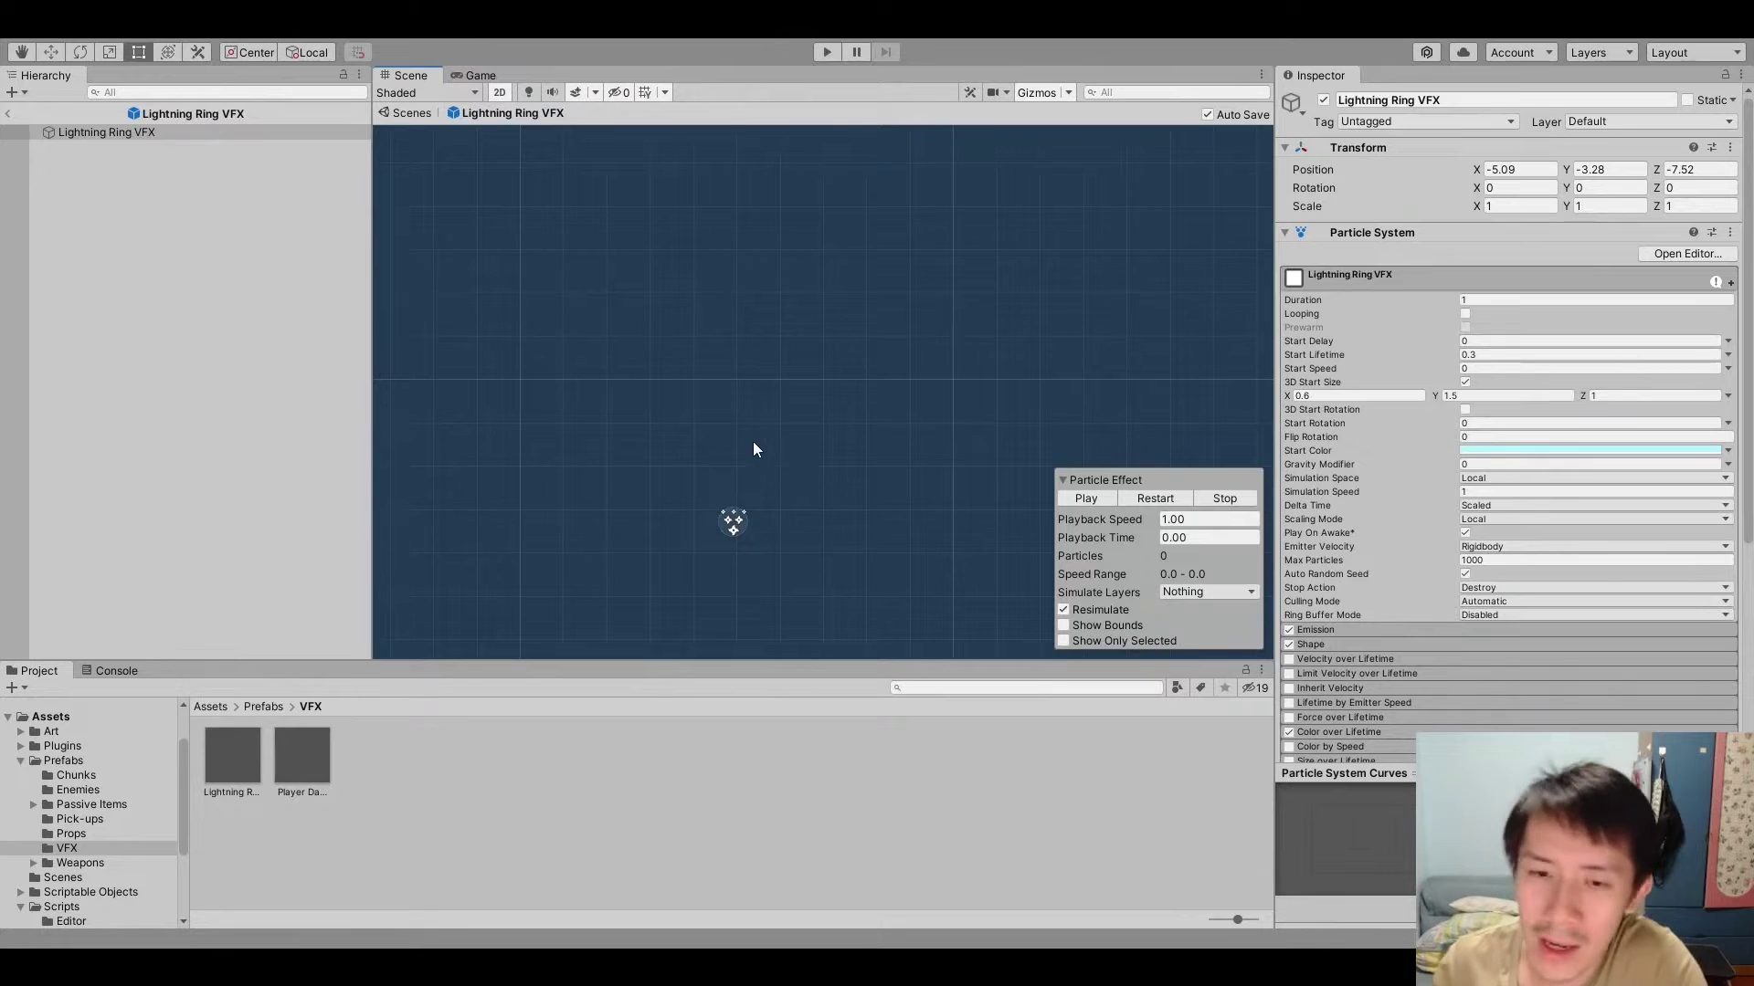
{"action": "middle_click_drag", "start_coordinate": [772, 520], "coordinate": [806, 423]}
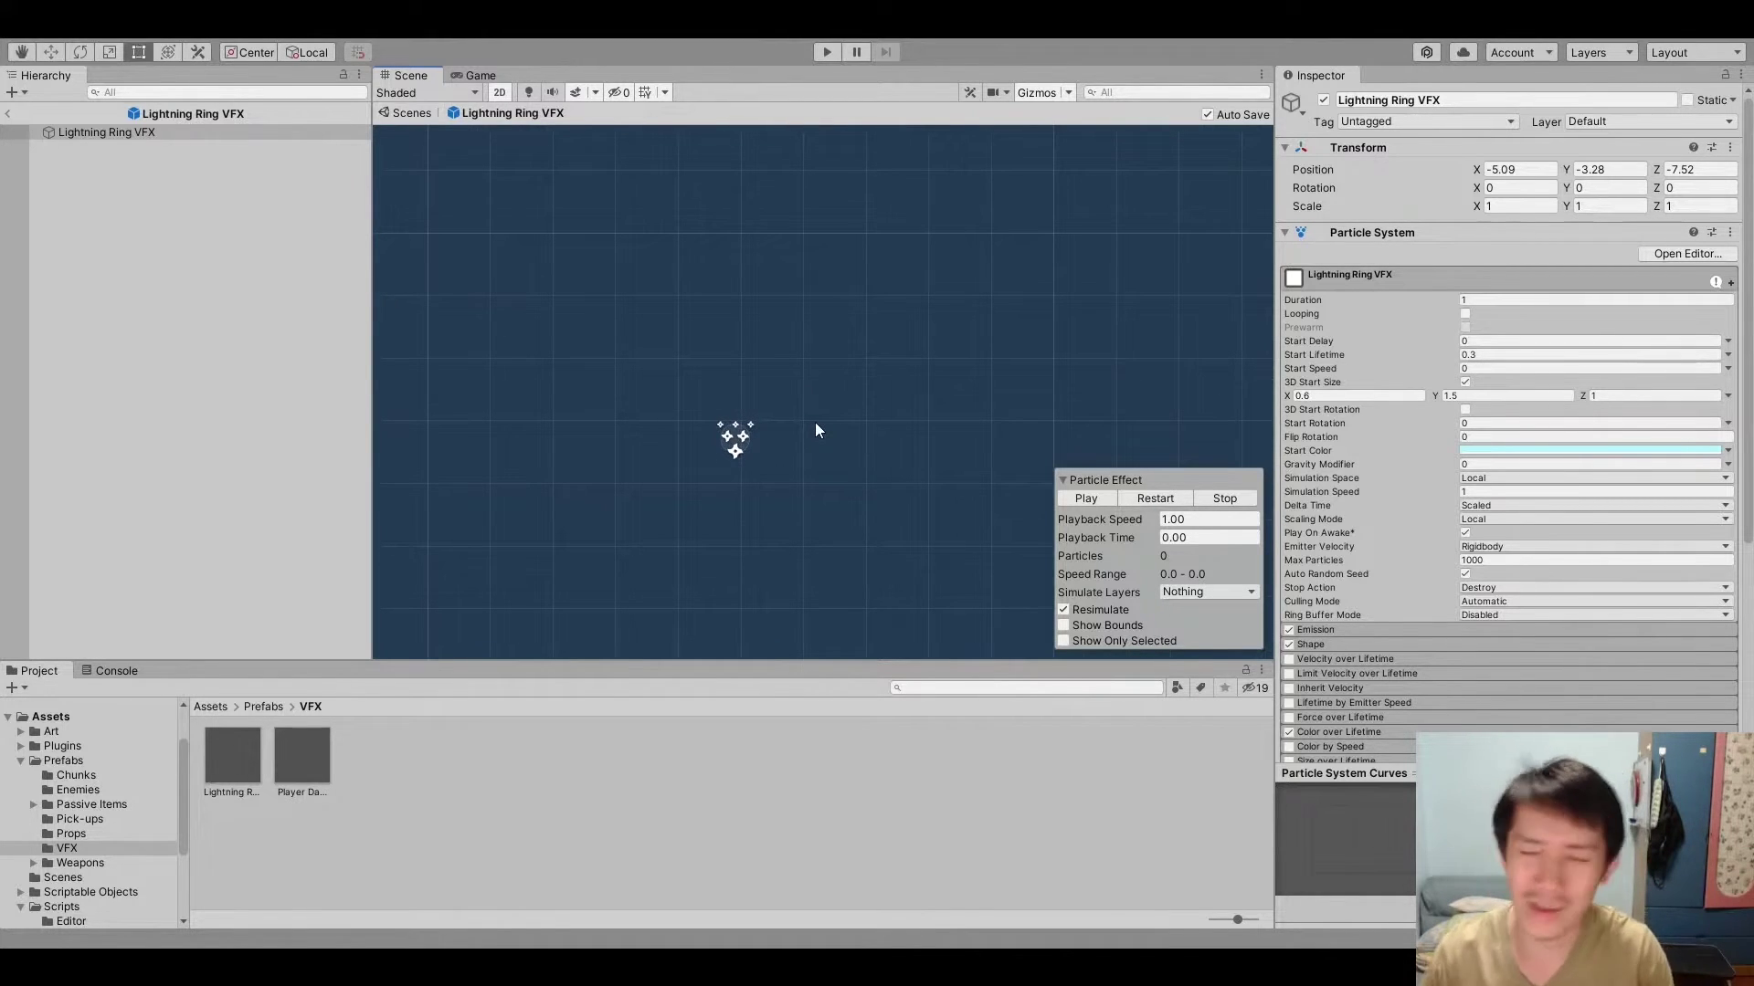
{"action": "left_click", "coordinate": [314, 393]}
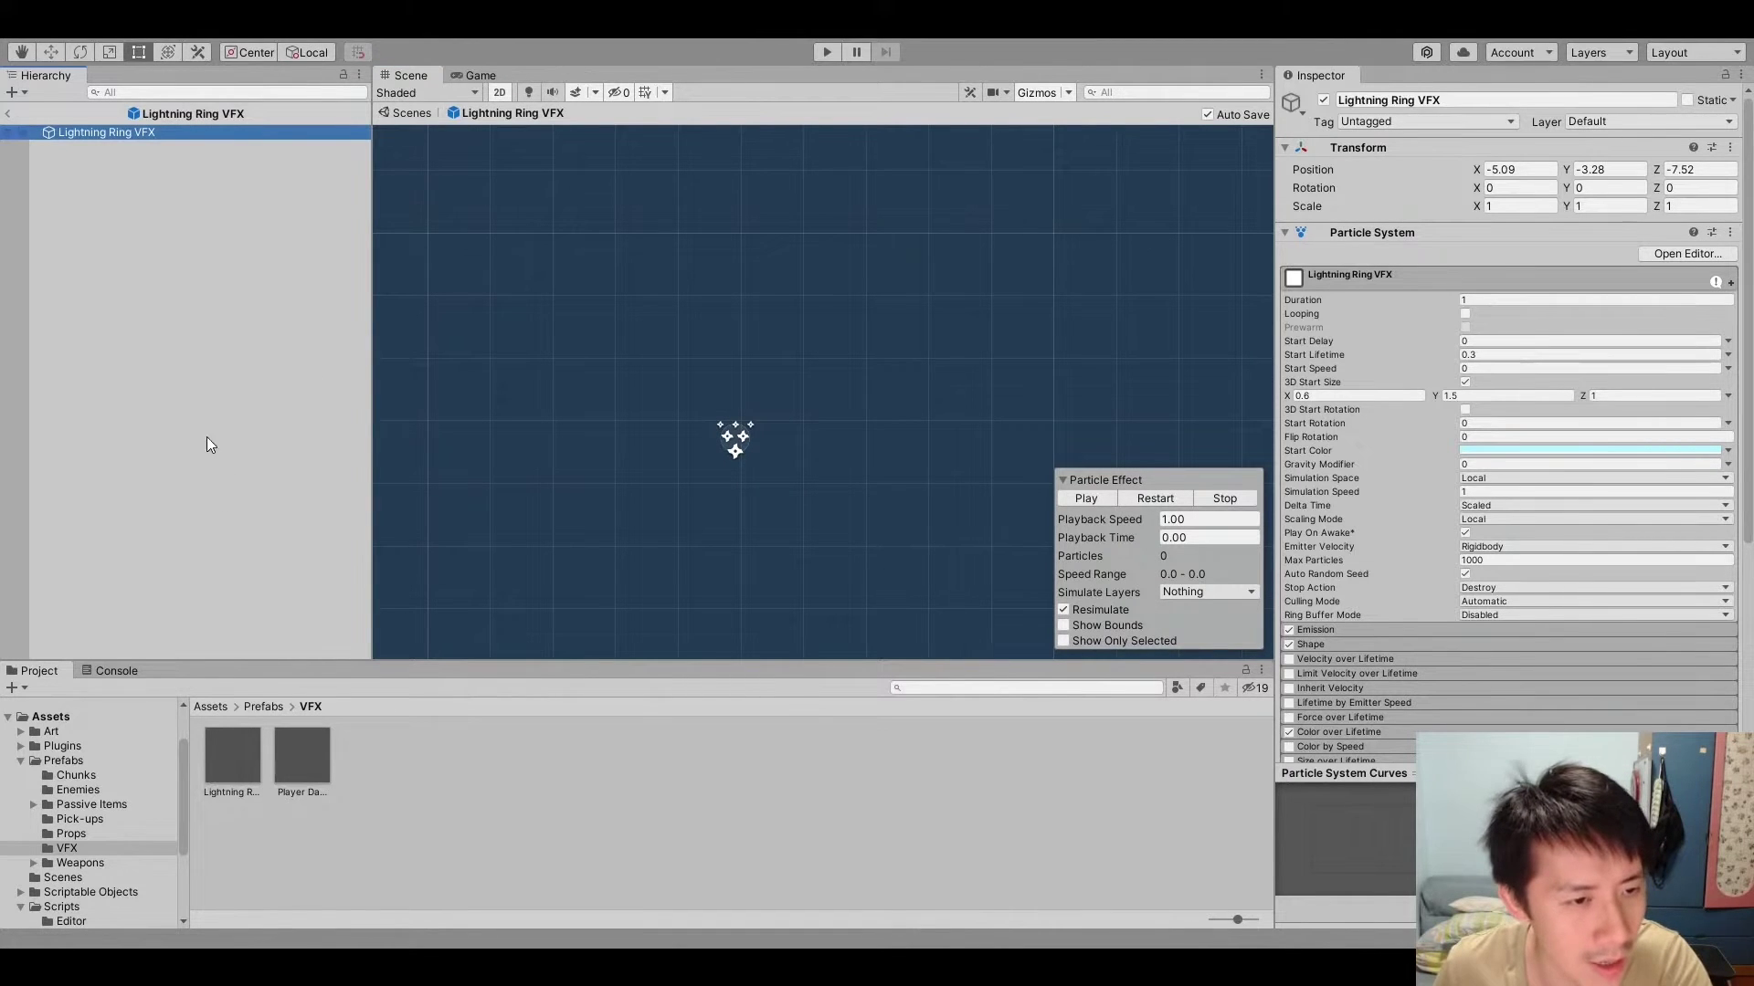
Create a child particle system named Smoke under Lightning Ring VFX and preview it
{"action": "key", "text": "ctrl+shift+v"}
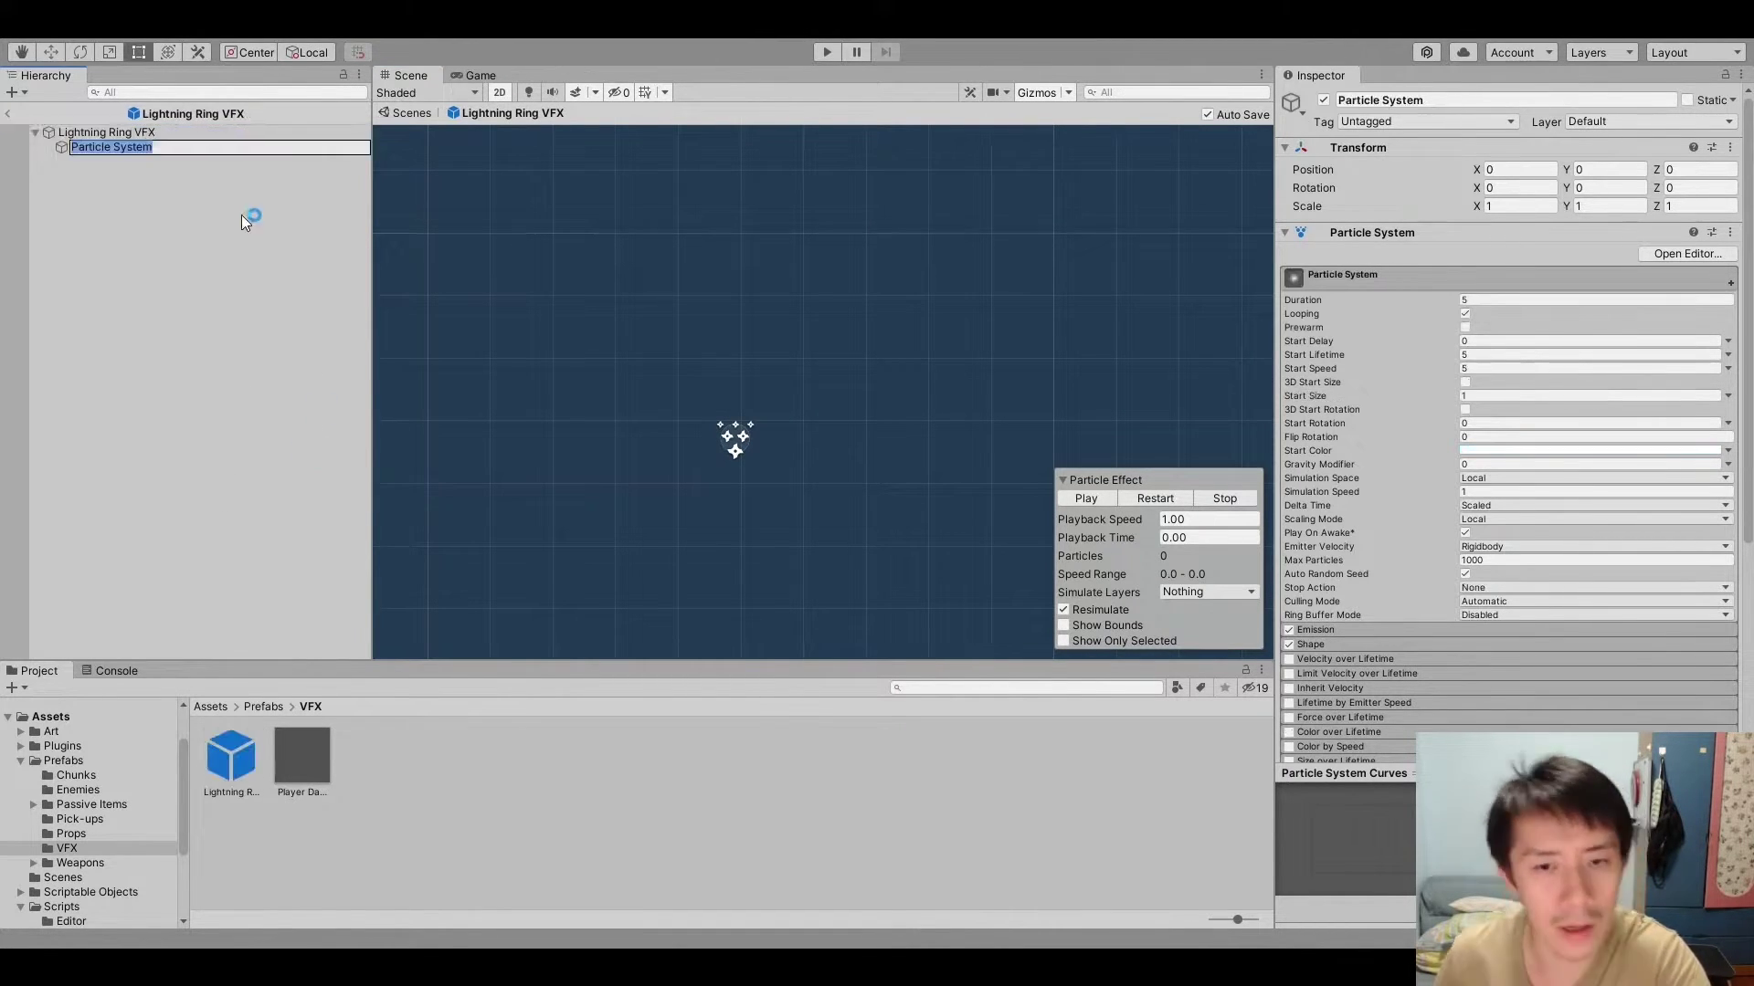
{"action": "type", "text": "Smoke"}
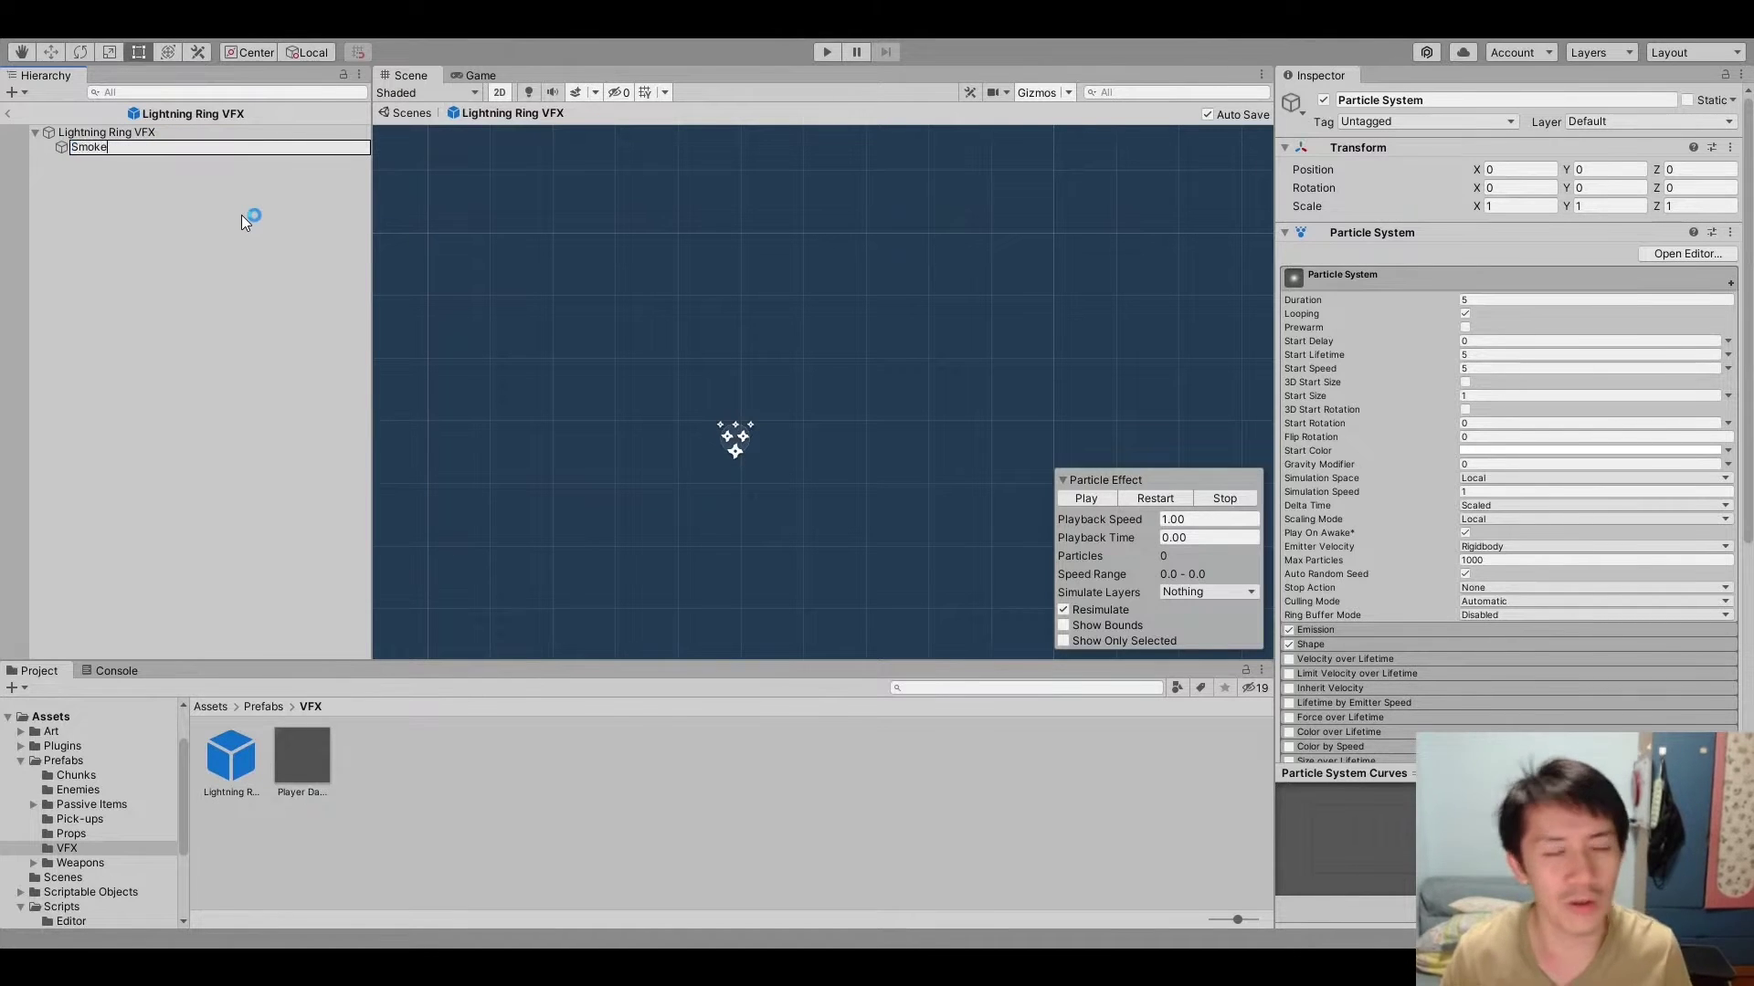
{"action": "key", "text": "Return"}
{"action": "scroll", "coordinate": [1492, 475], "scroll_direction": "down", "scroll_amount": 5}
{"action": "left_click", "coordinate": [1566, 673]}
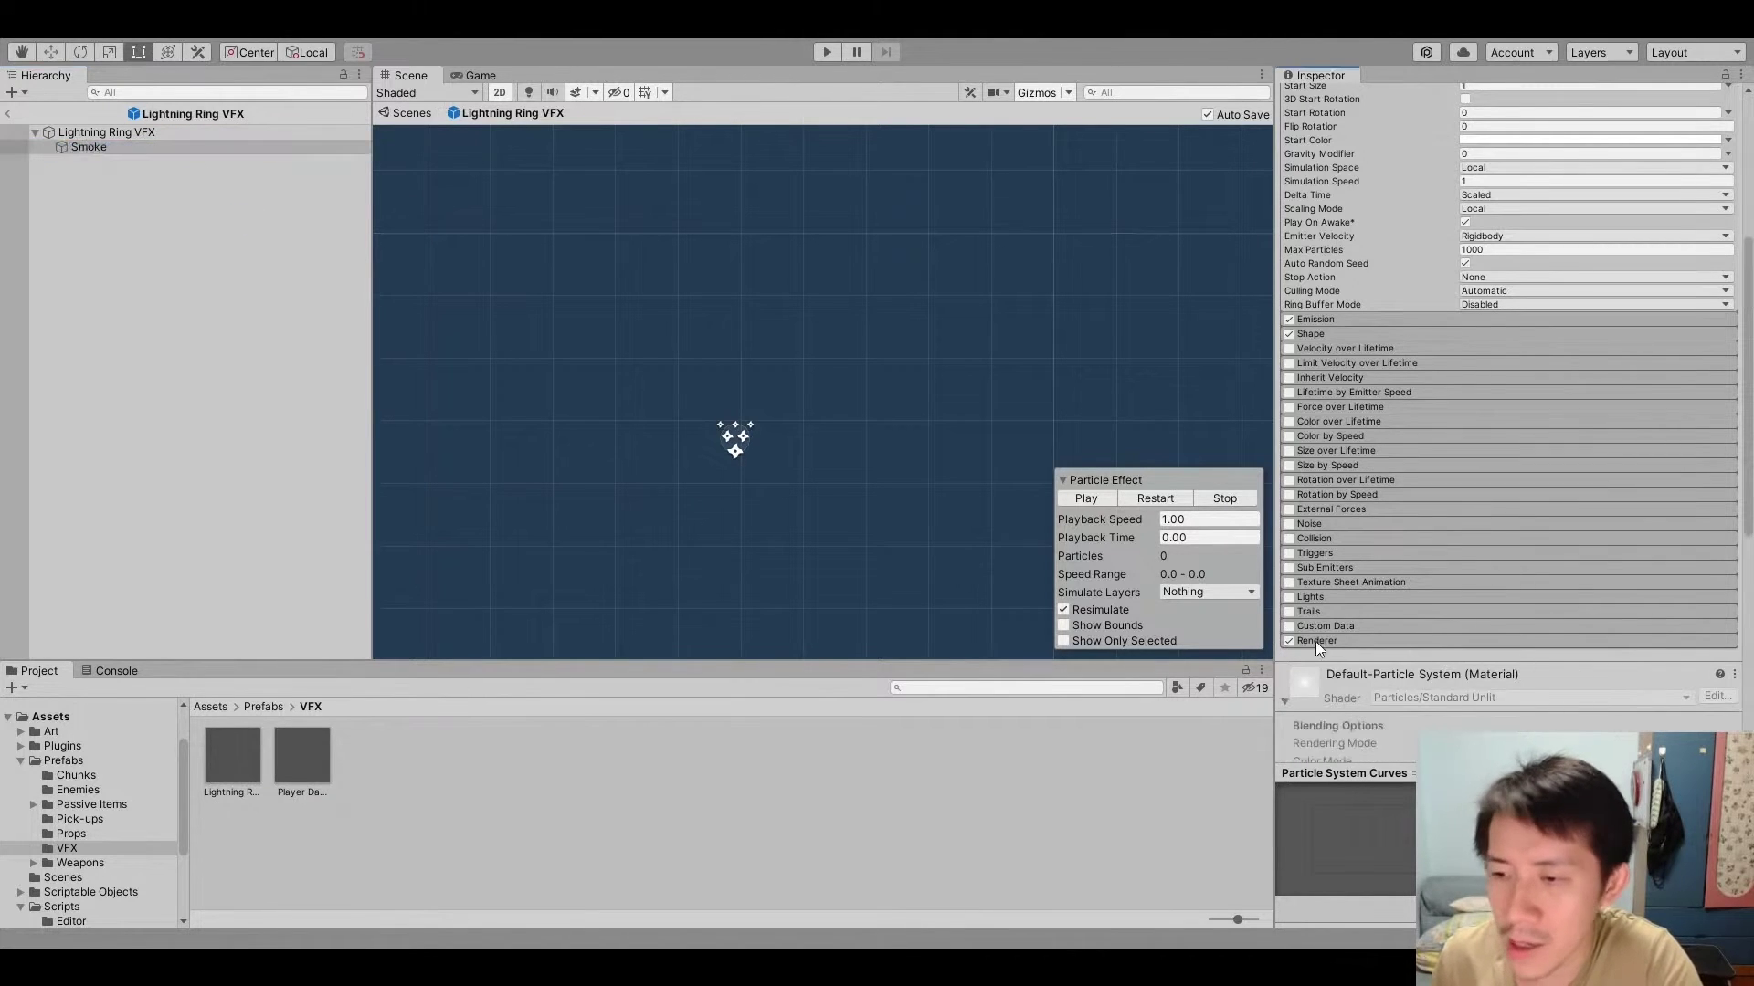
{"action": "left_click", "coordinate": [1288, 641]}
{"action": "left_click", "coordinate": [1288, 641]}
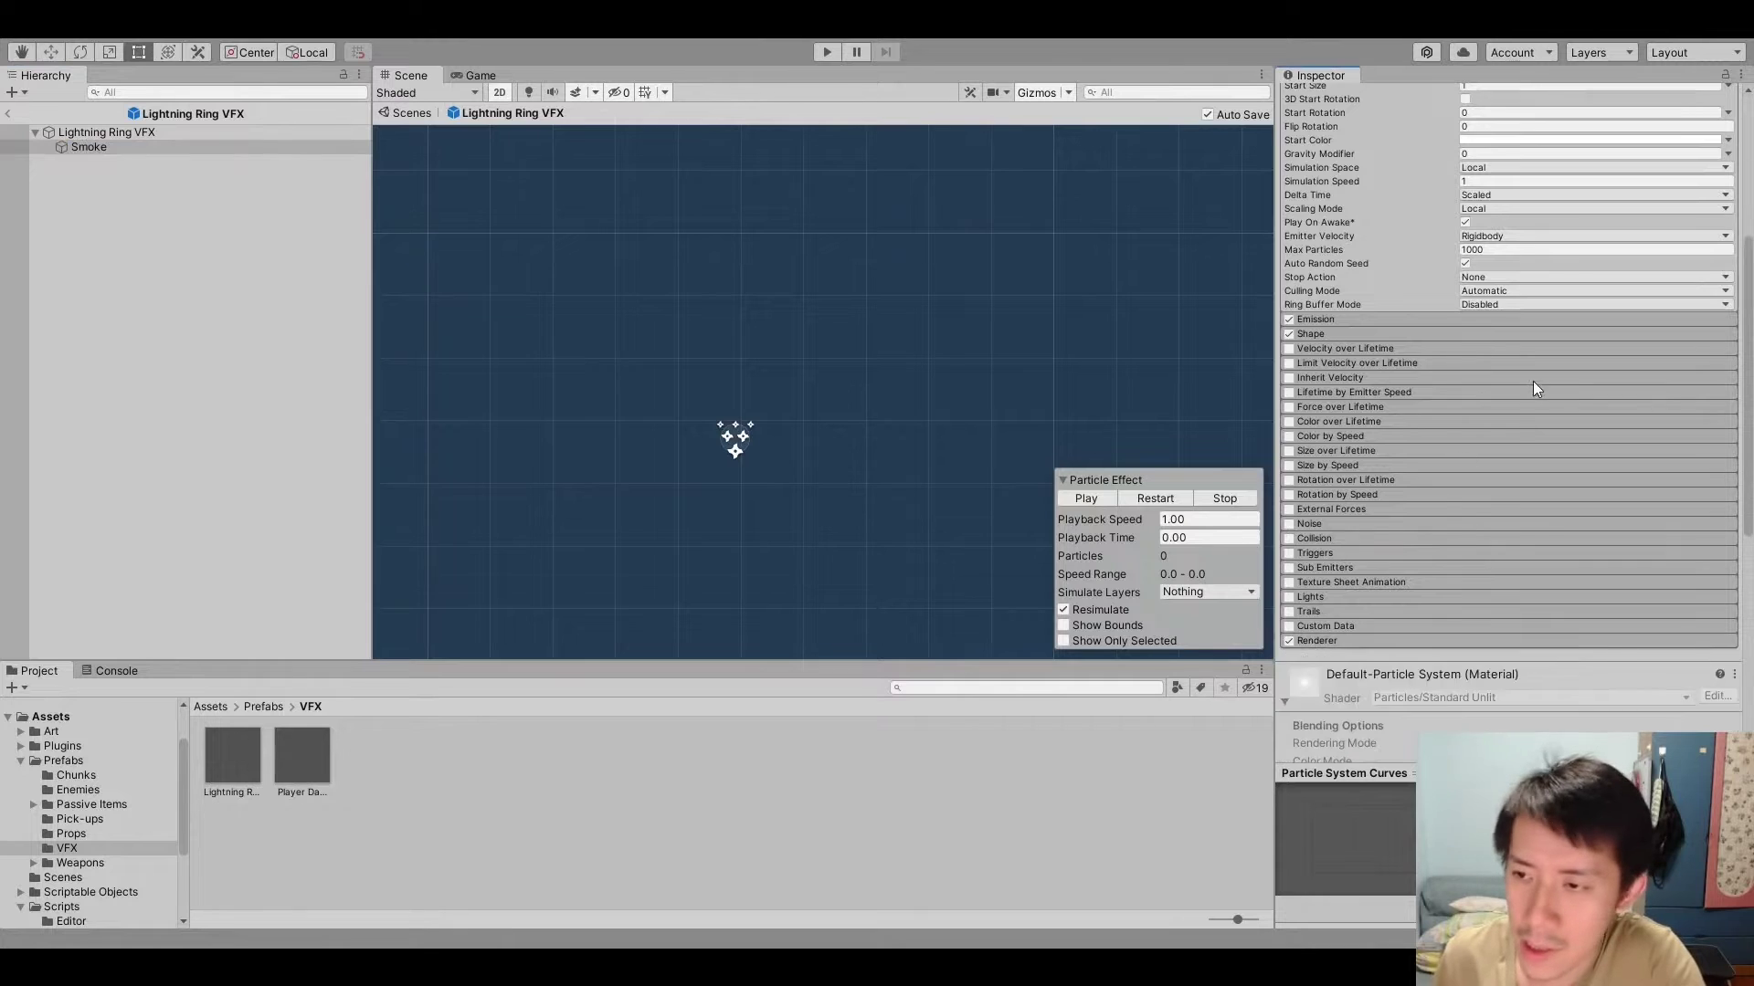
{"action": "scroll", "coordinate": [1531, 383], "scroll_direction": "up", "scroll_amount": 3}
{"action": "scroll", "coordinate": [1533, 391], "scroll_direction": "up", "scroll_amount": 3}
{"action": "left_click", "coordinate": [1147, 504]}
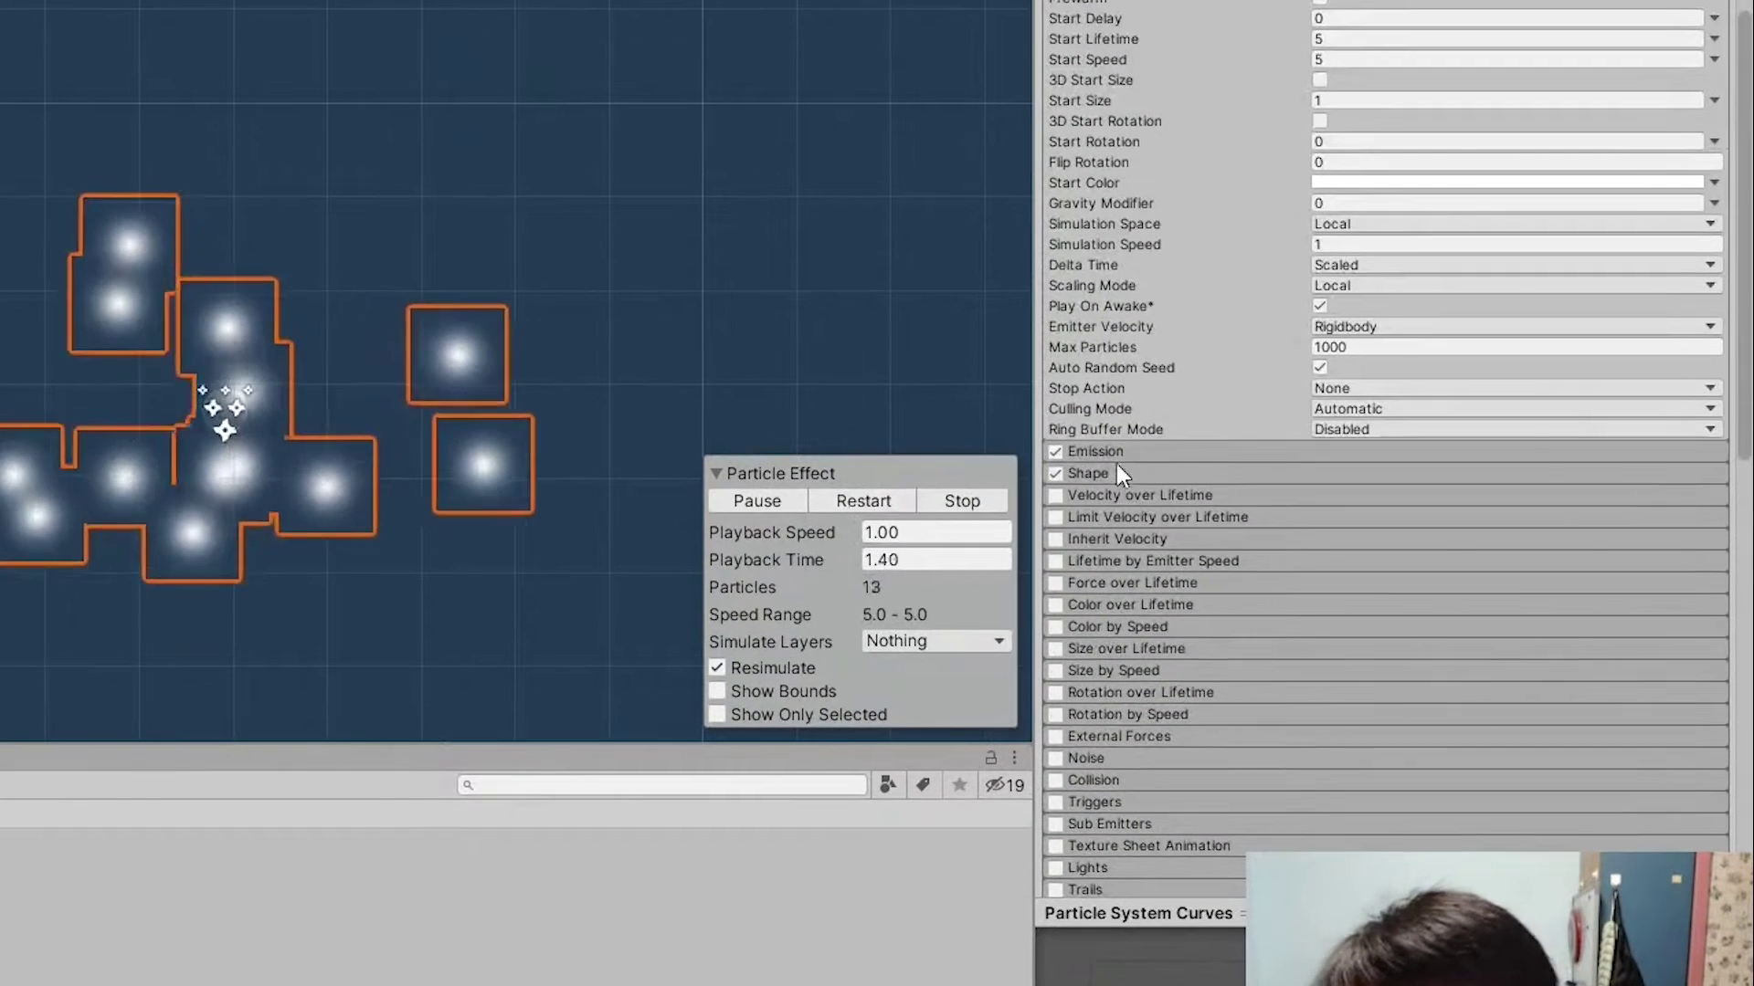
Set Smoke's Rate over Time to 0 and add a Burst, then replay it
{"action": "left_click", "coordinate": [1257, 462]}
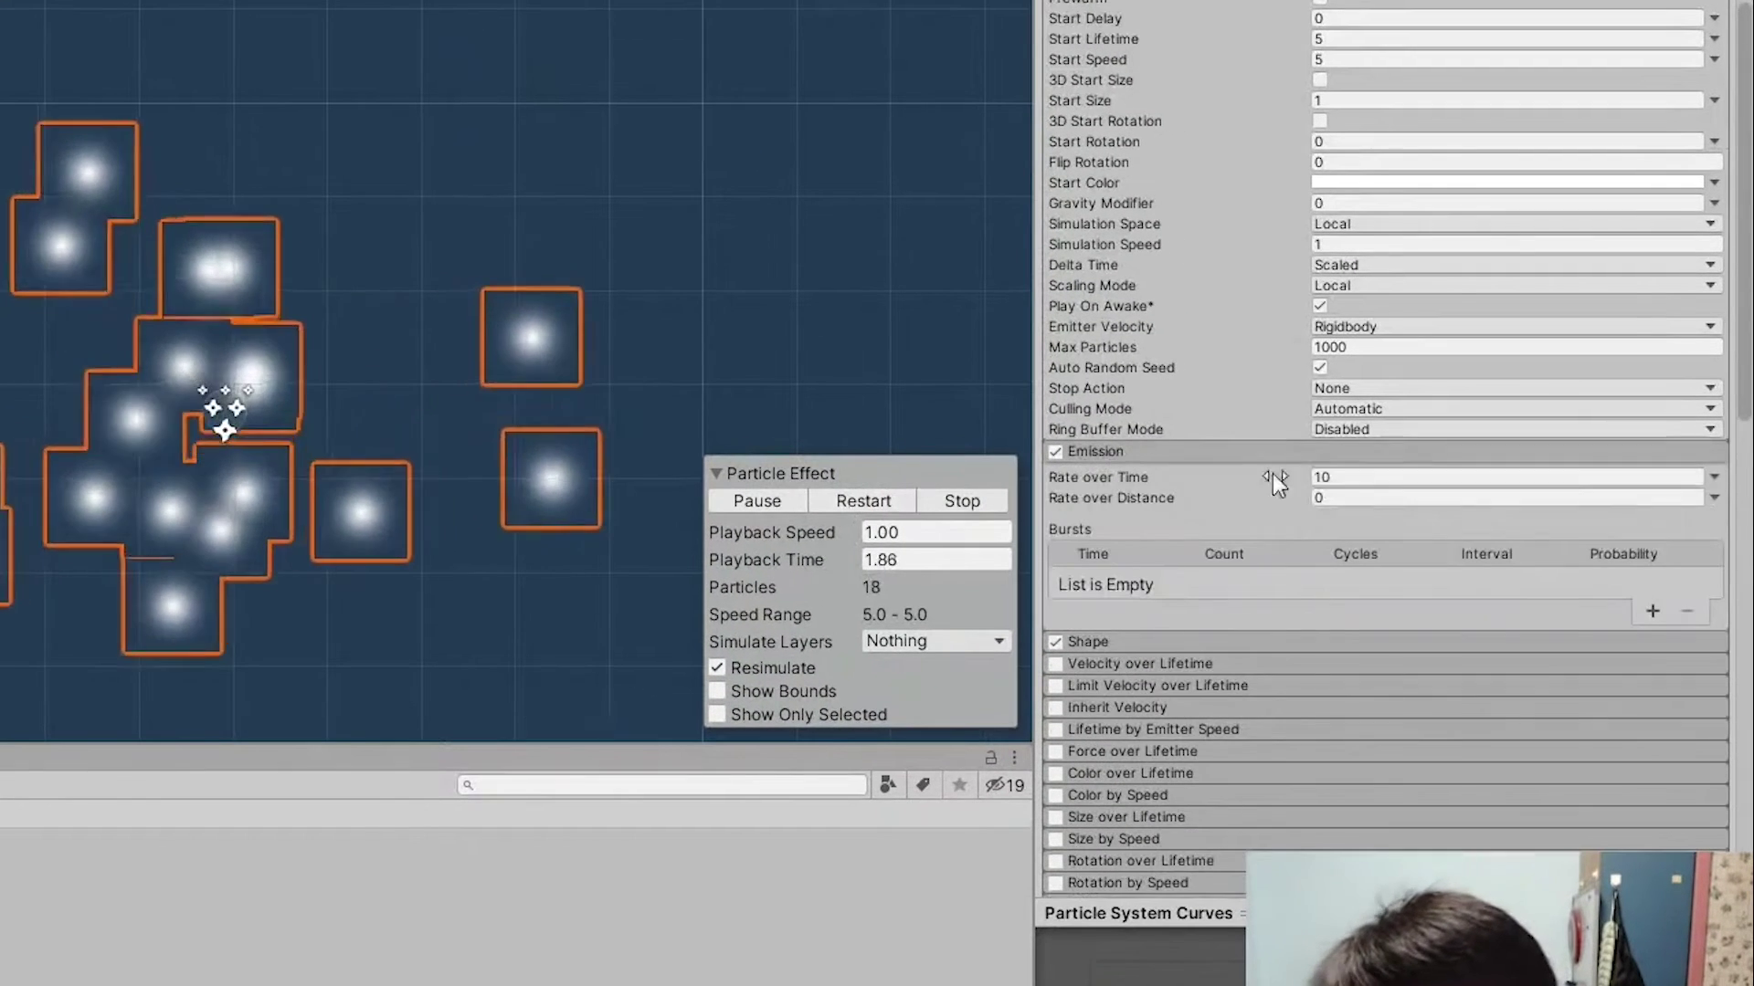
{"action": "left_click", "coordinate": [1439, 477]}
{"action": "type", "text": "0"}
{"action": "left_click", "coordinate": [1651, 607]}
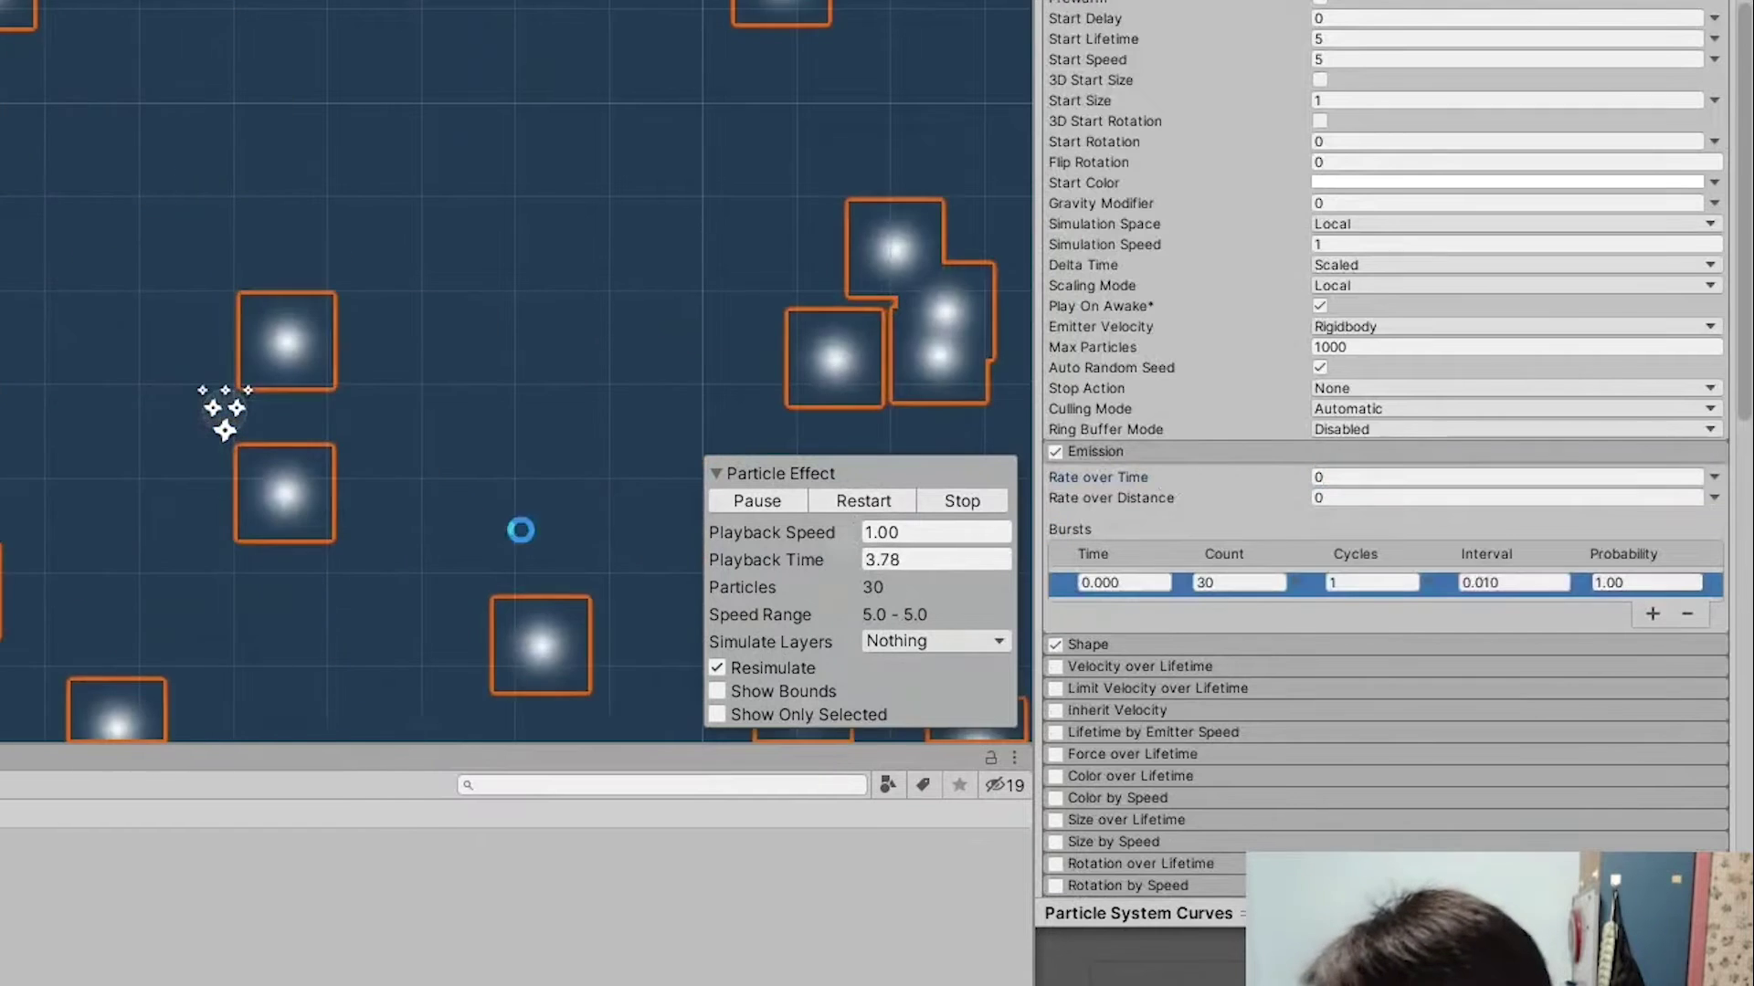
{"action": "left_click", "coordinate": [863, 500]}
{"action": "left_click", "coordinate": [863, 500]}
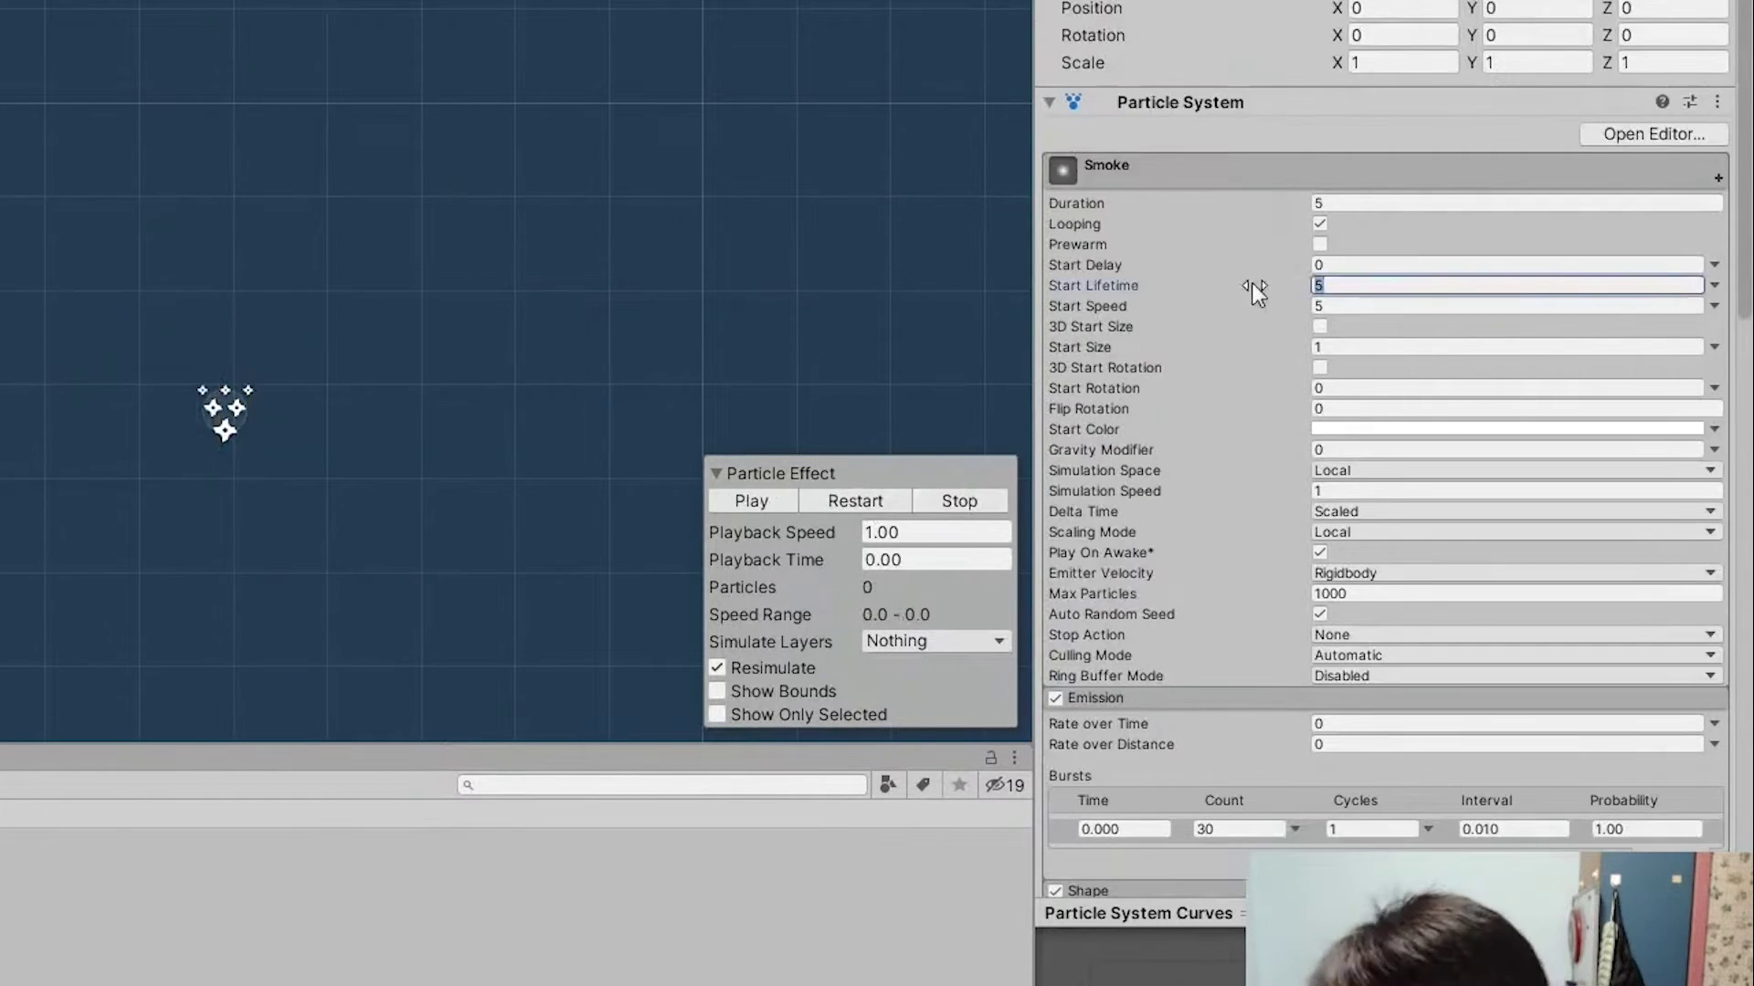
{"action": "type", "text": ".5"}
Shorten Smoke's Start Lifetime to 0.5 and set the burst count to 10
{"action": "left_click", "coordinate": [860, 500]}
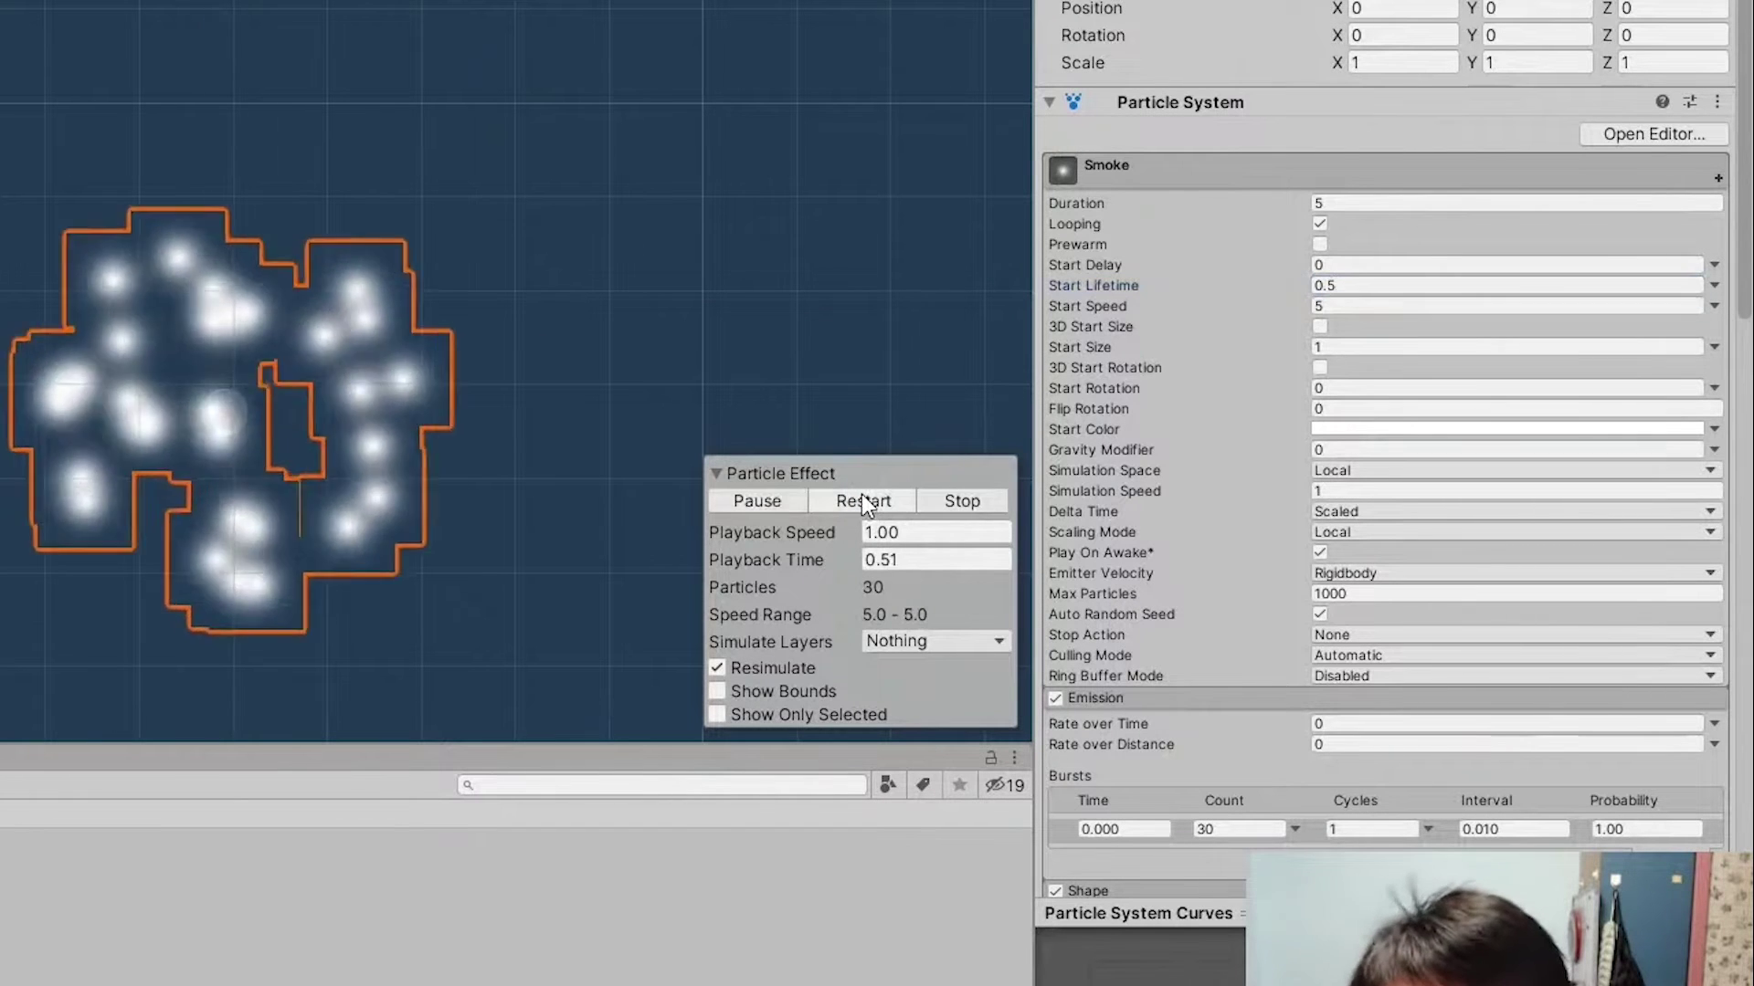
{"action": "left_click", "coordinate": [861, 500]}
{"action": "scroll", "coordinate": [1168, 493], "scroll_direction": "down", "scroll_amount": 5}
{"action": "scroll", "coordinate": [1202, 429], "scroll_direction": "down", "scroll_amount": 3}
{"action": "scroll", "coordinate": [1227, 394], "scroll_direction": "up", "scroll_amount": 3}
{"action": "left_click", "coordinate": [1243, 583]}
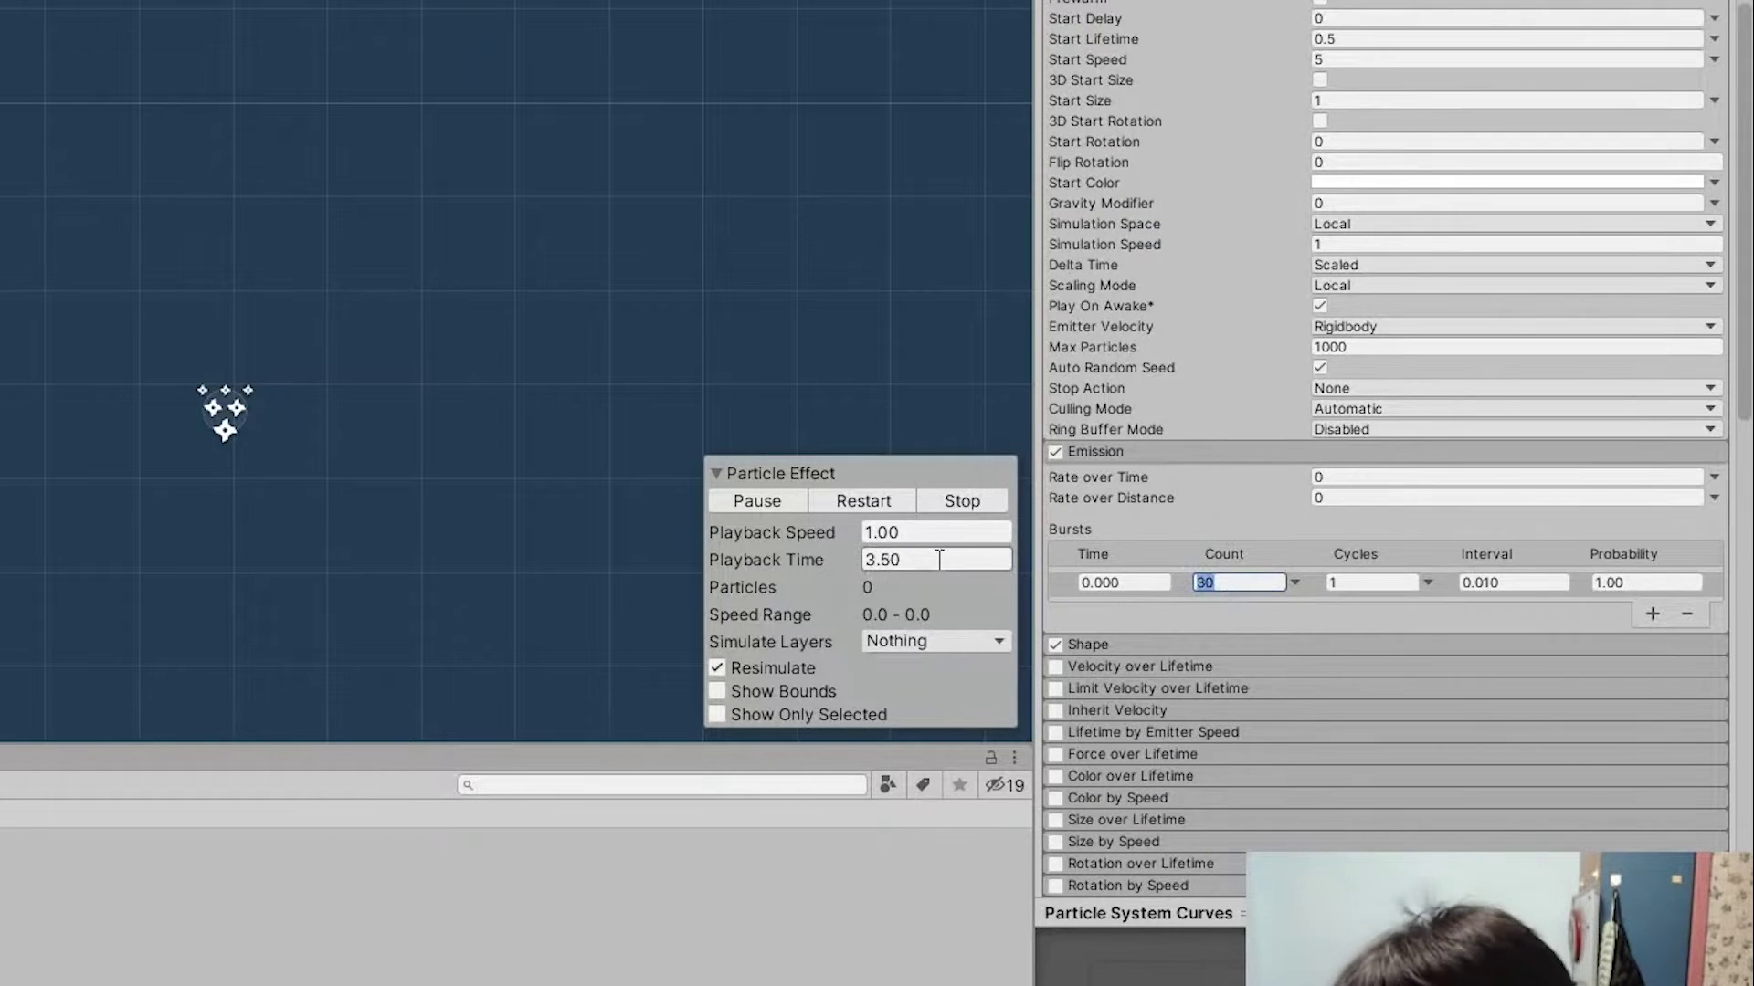
{"action": "type", "text": "10"}
{"action": "left_click", "coordinate": [935, 560]}
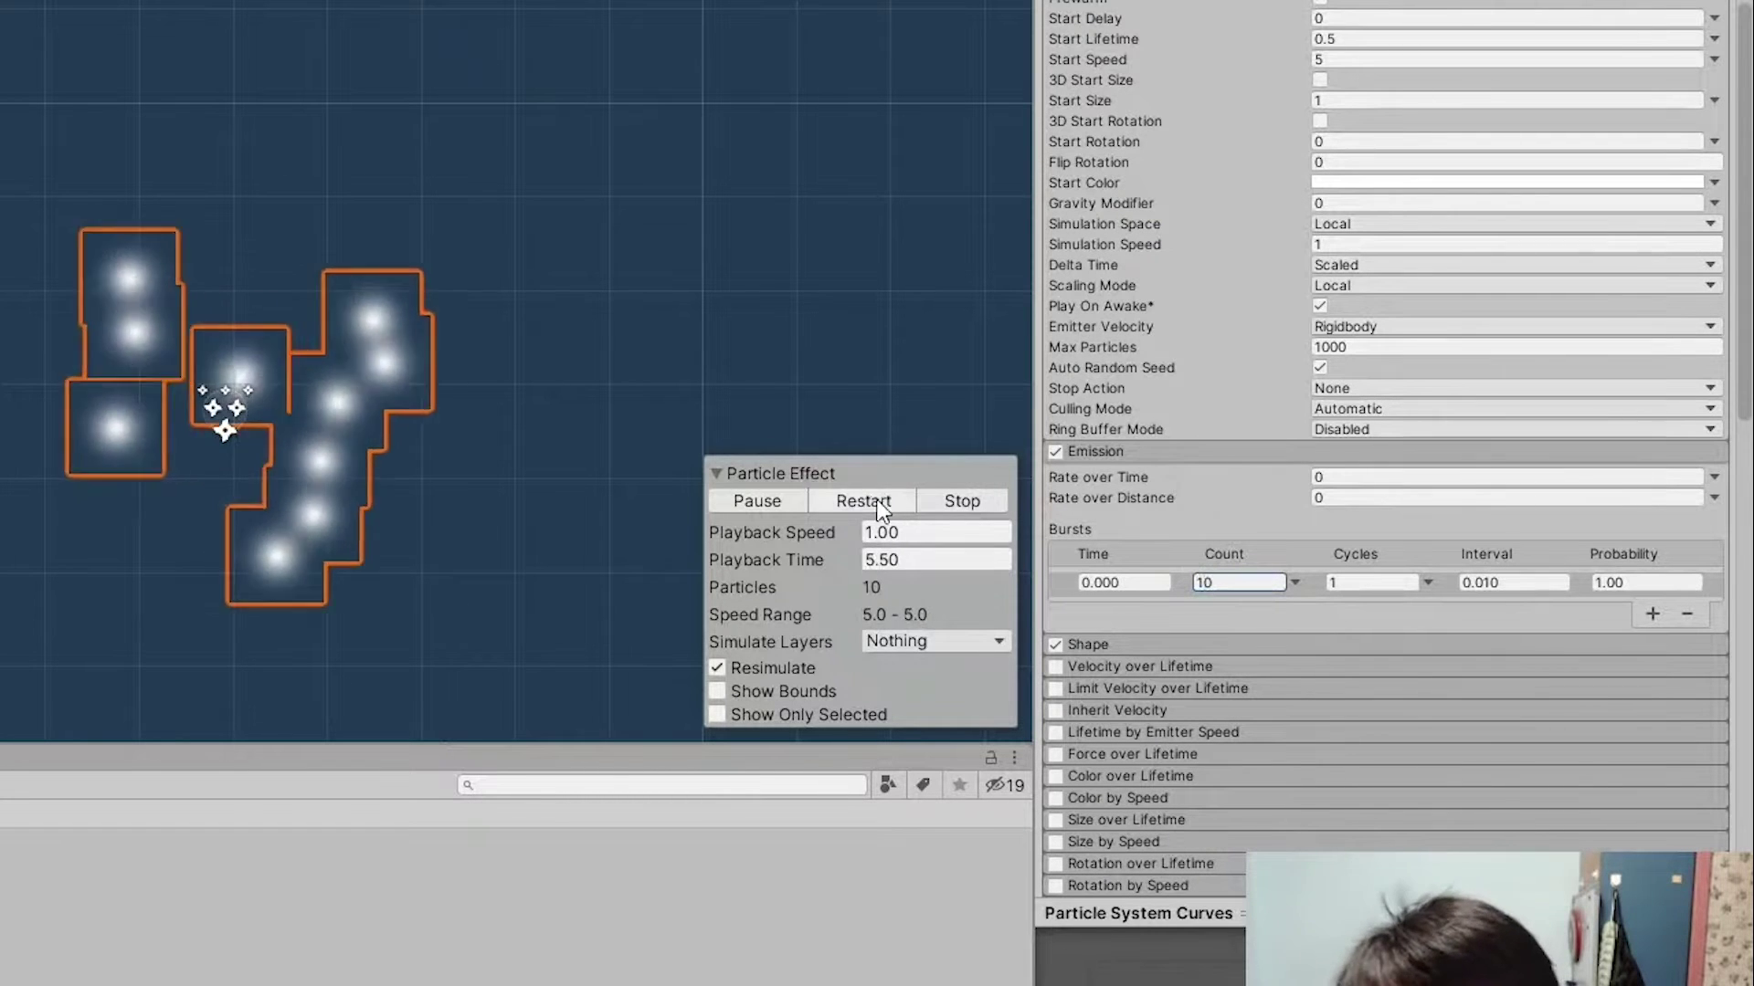
{"action": "left_click", "coordinate": [870, 500]}
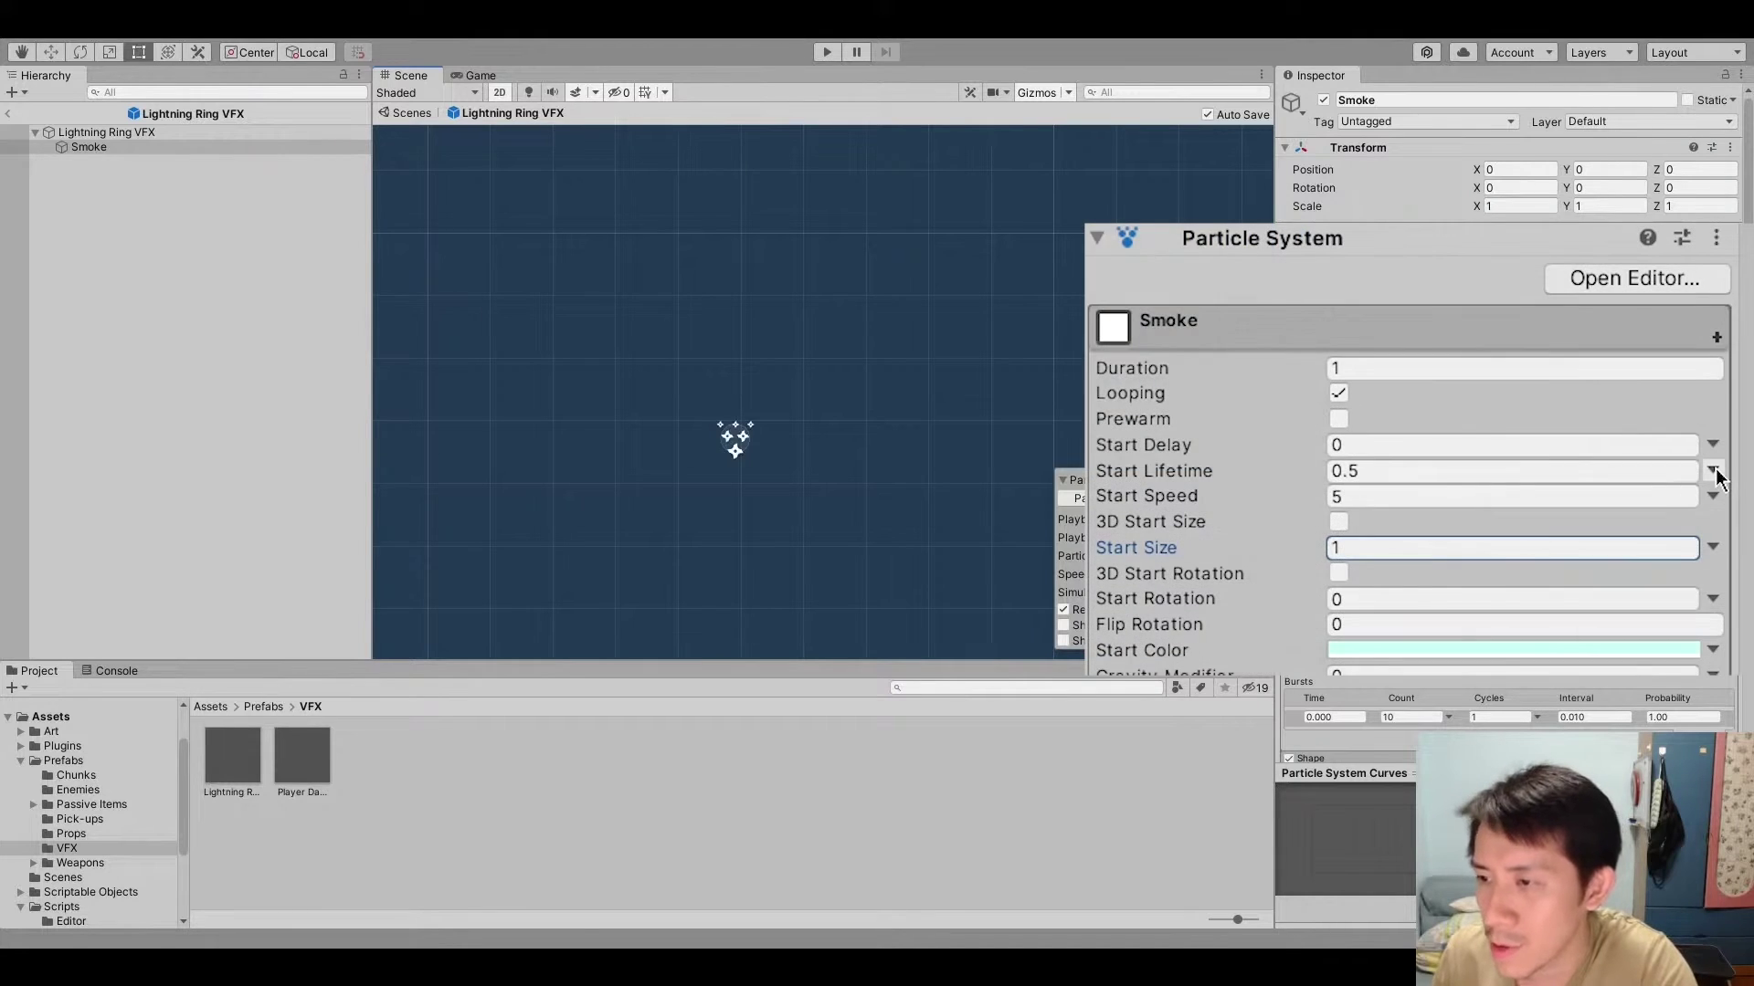
Set Smoke's Start Lifetime to random 0.3–0.5 and Start Speed to random 1–2
{"action": "left_click", "coordinate": [1712, 470]}
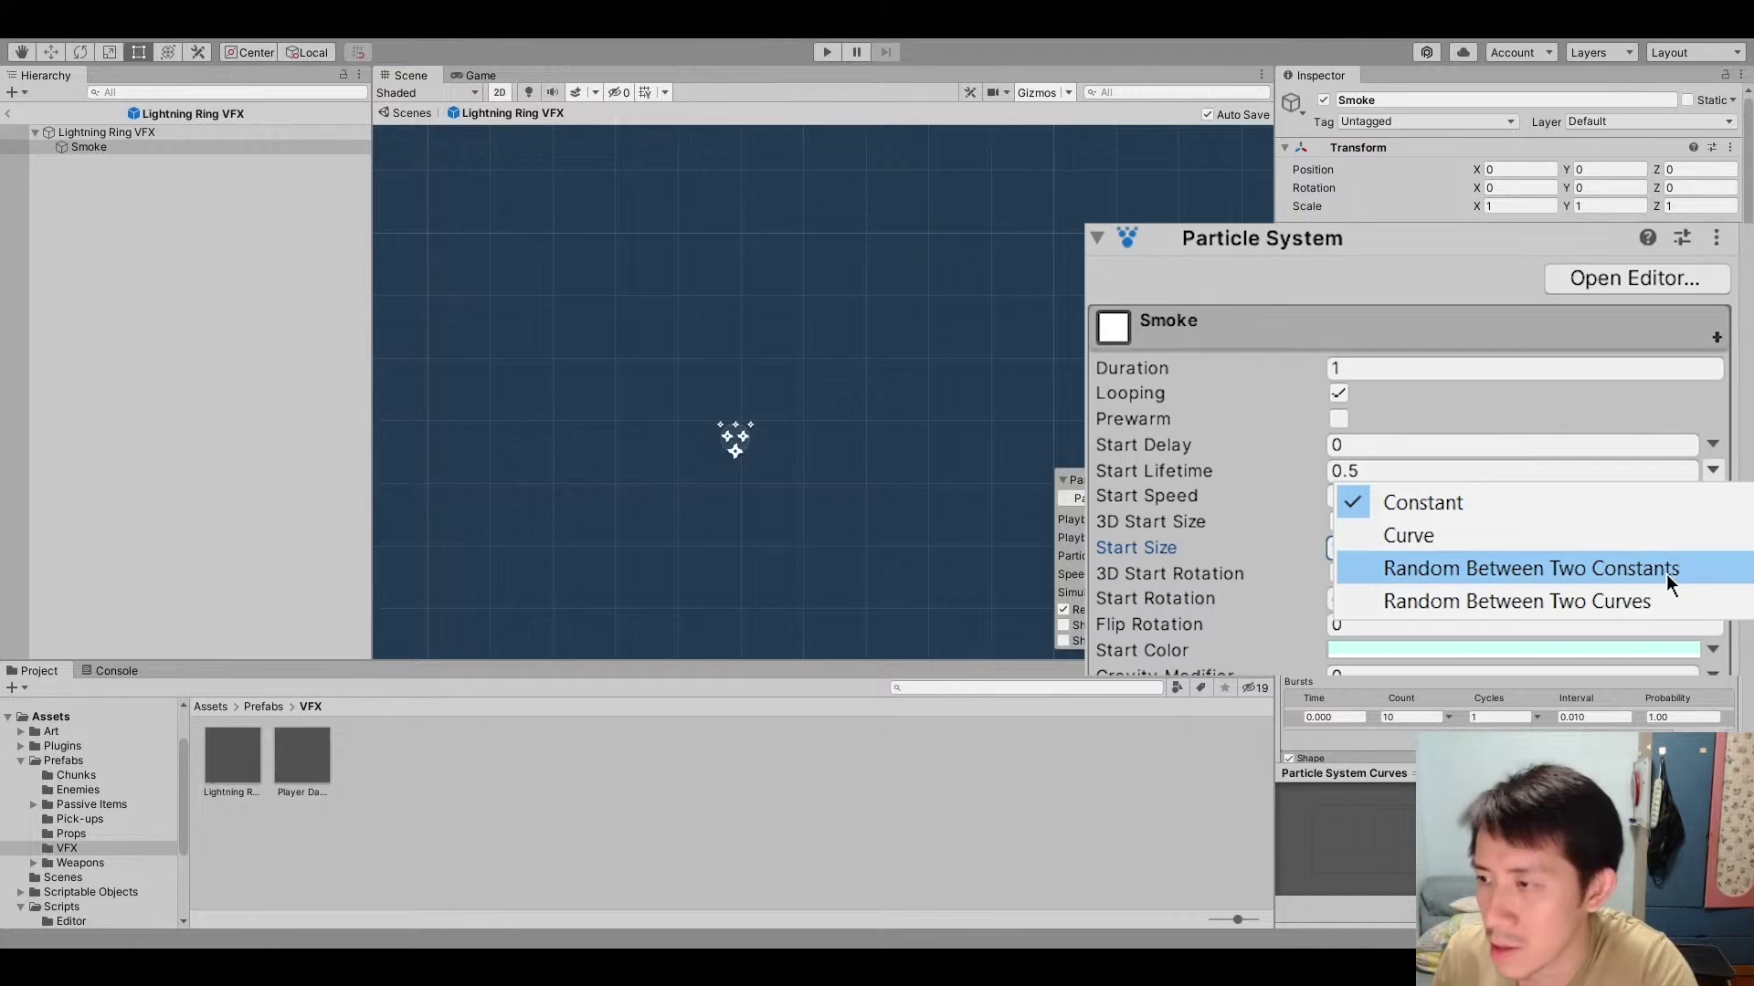
{"action": "left_click", "coordinate": [1666, 575]}
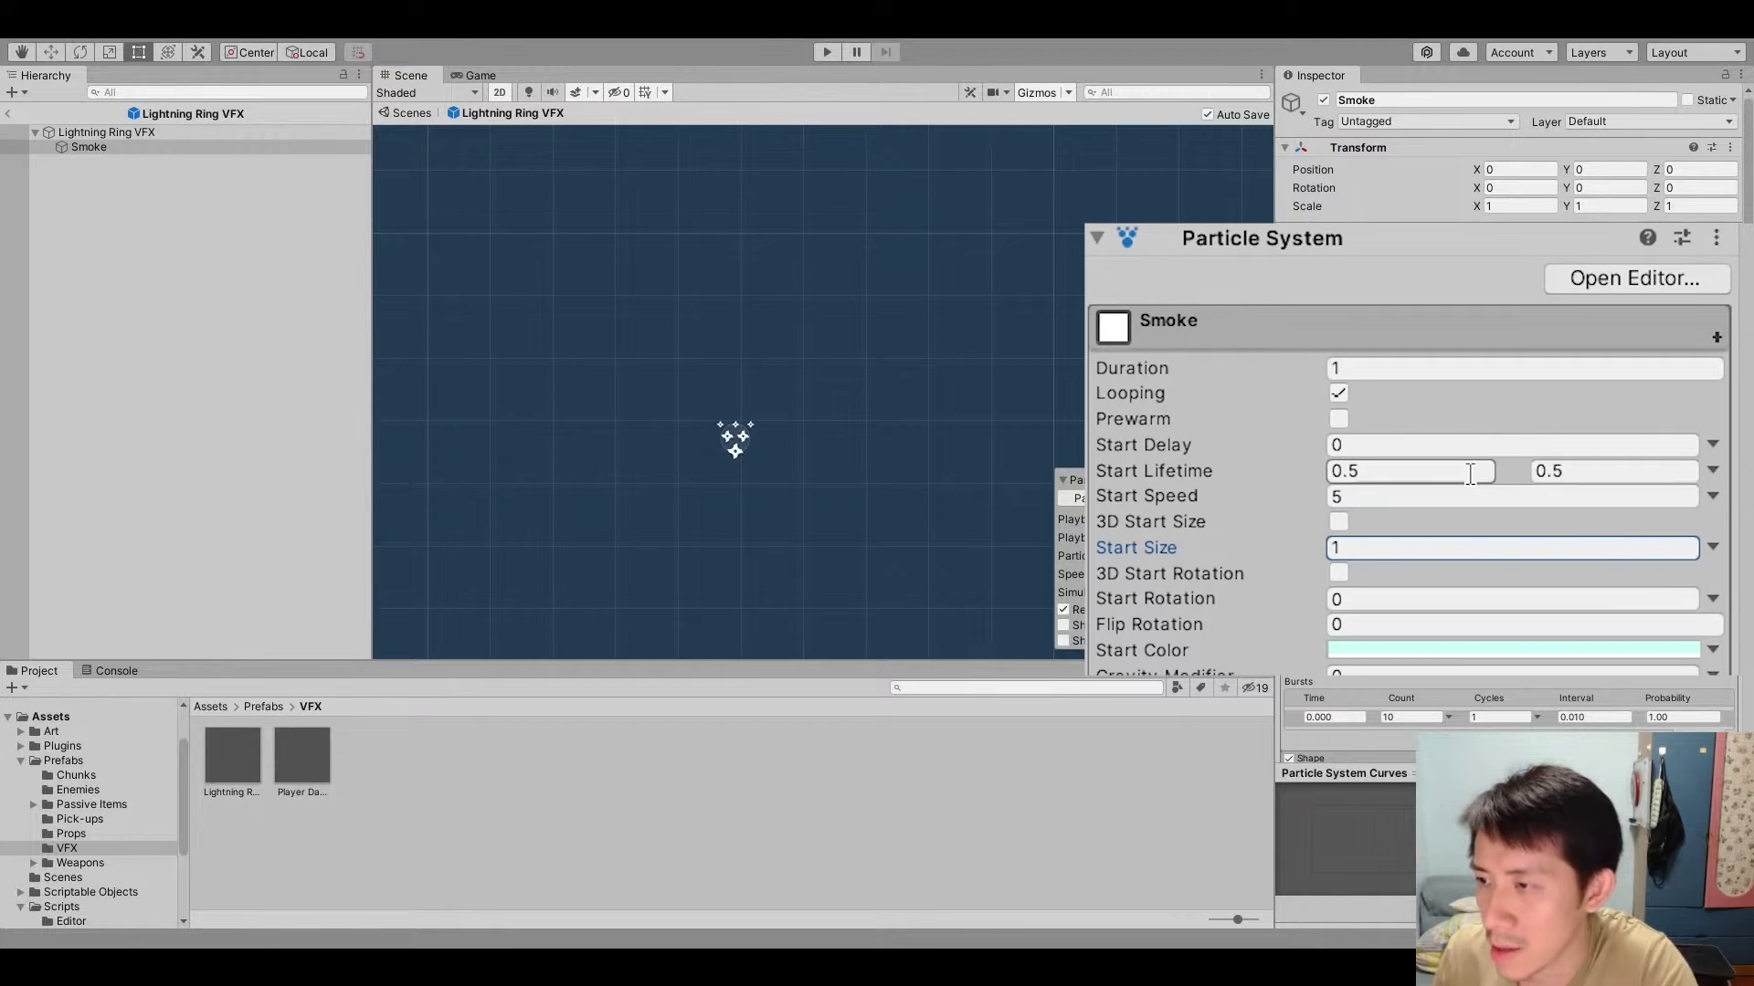
{"action": "left_click", "coordinate": [1412, 470]}
{"action": "type", "text": ".3"}
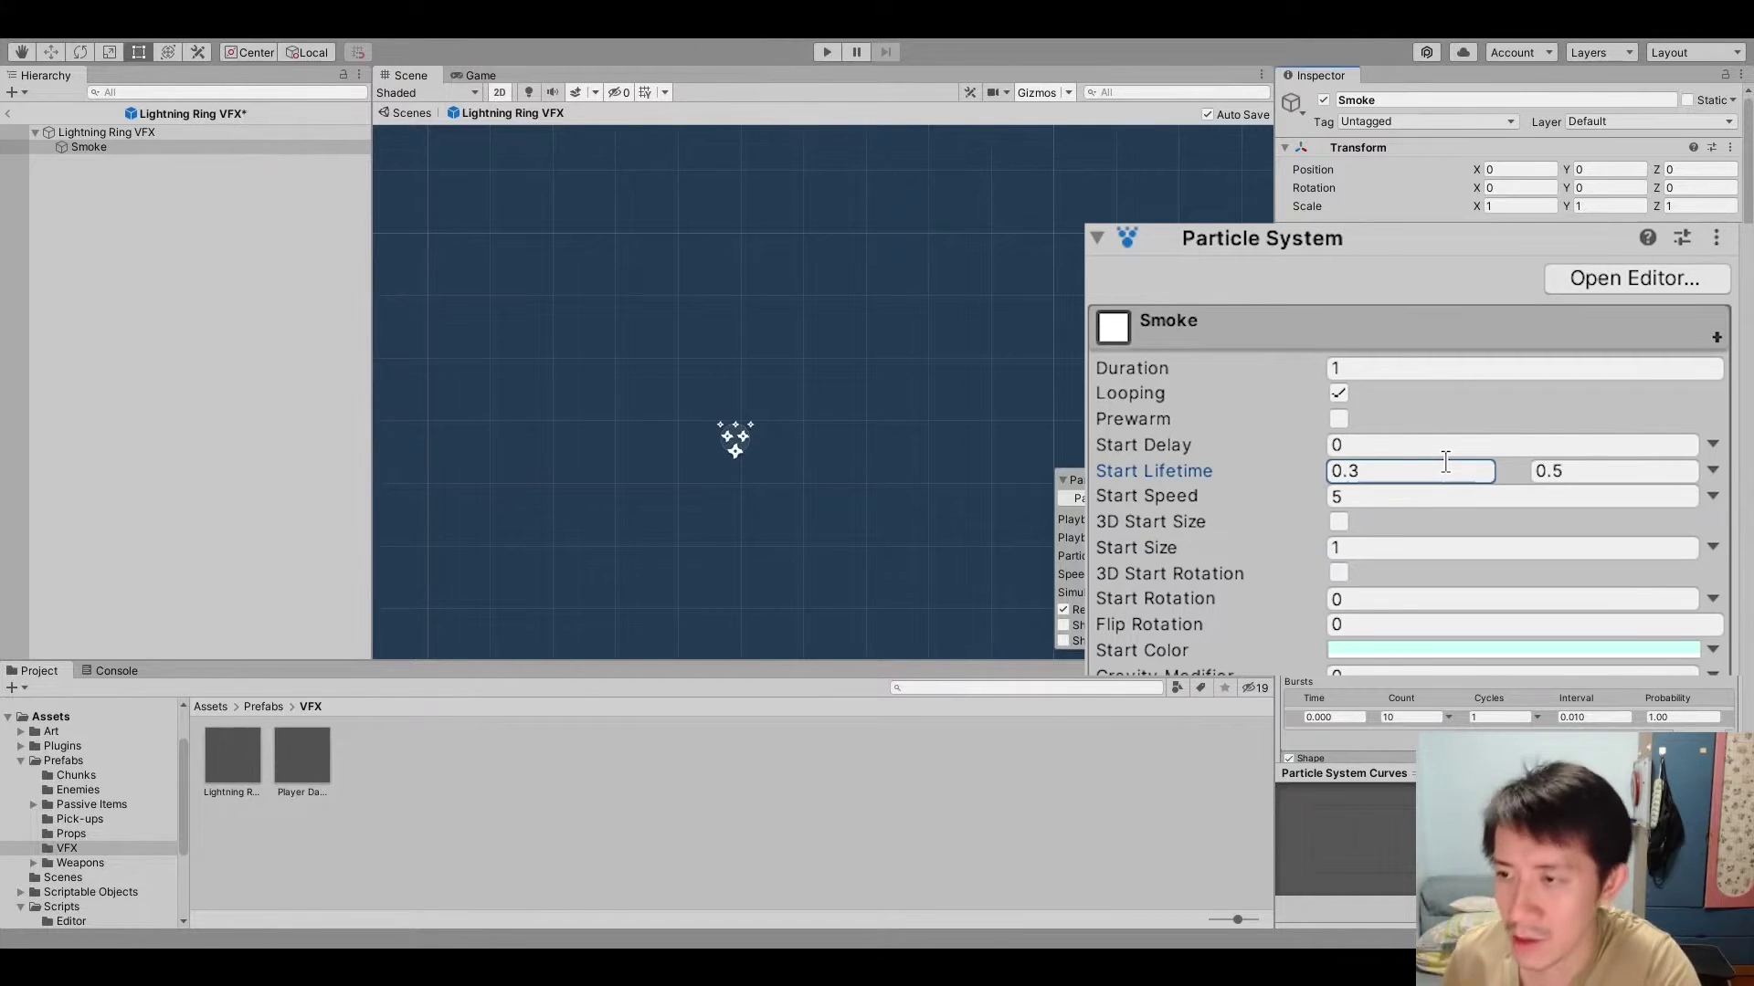
{"action": "left_click", "coordinate": [1713, 497]}
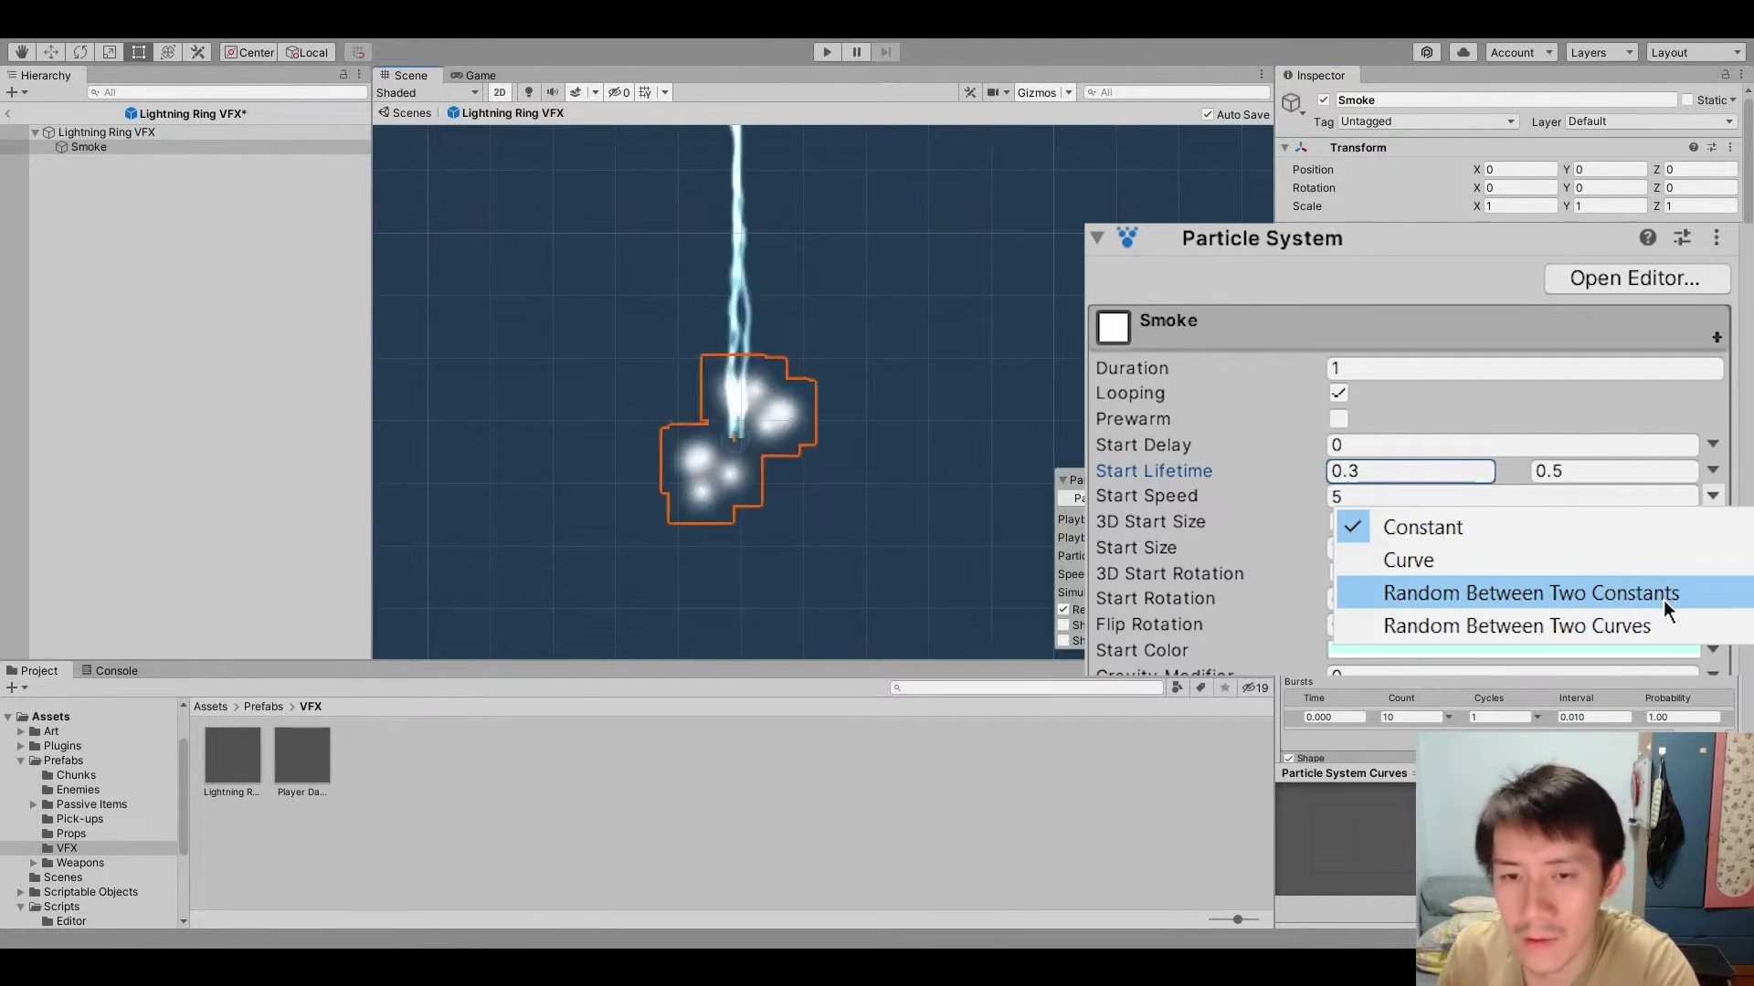
{"action": "left_click", "coordinate": [1662, 599]}
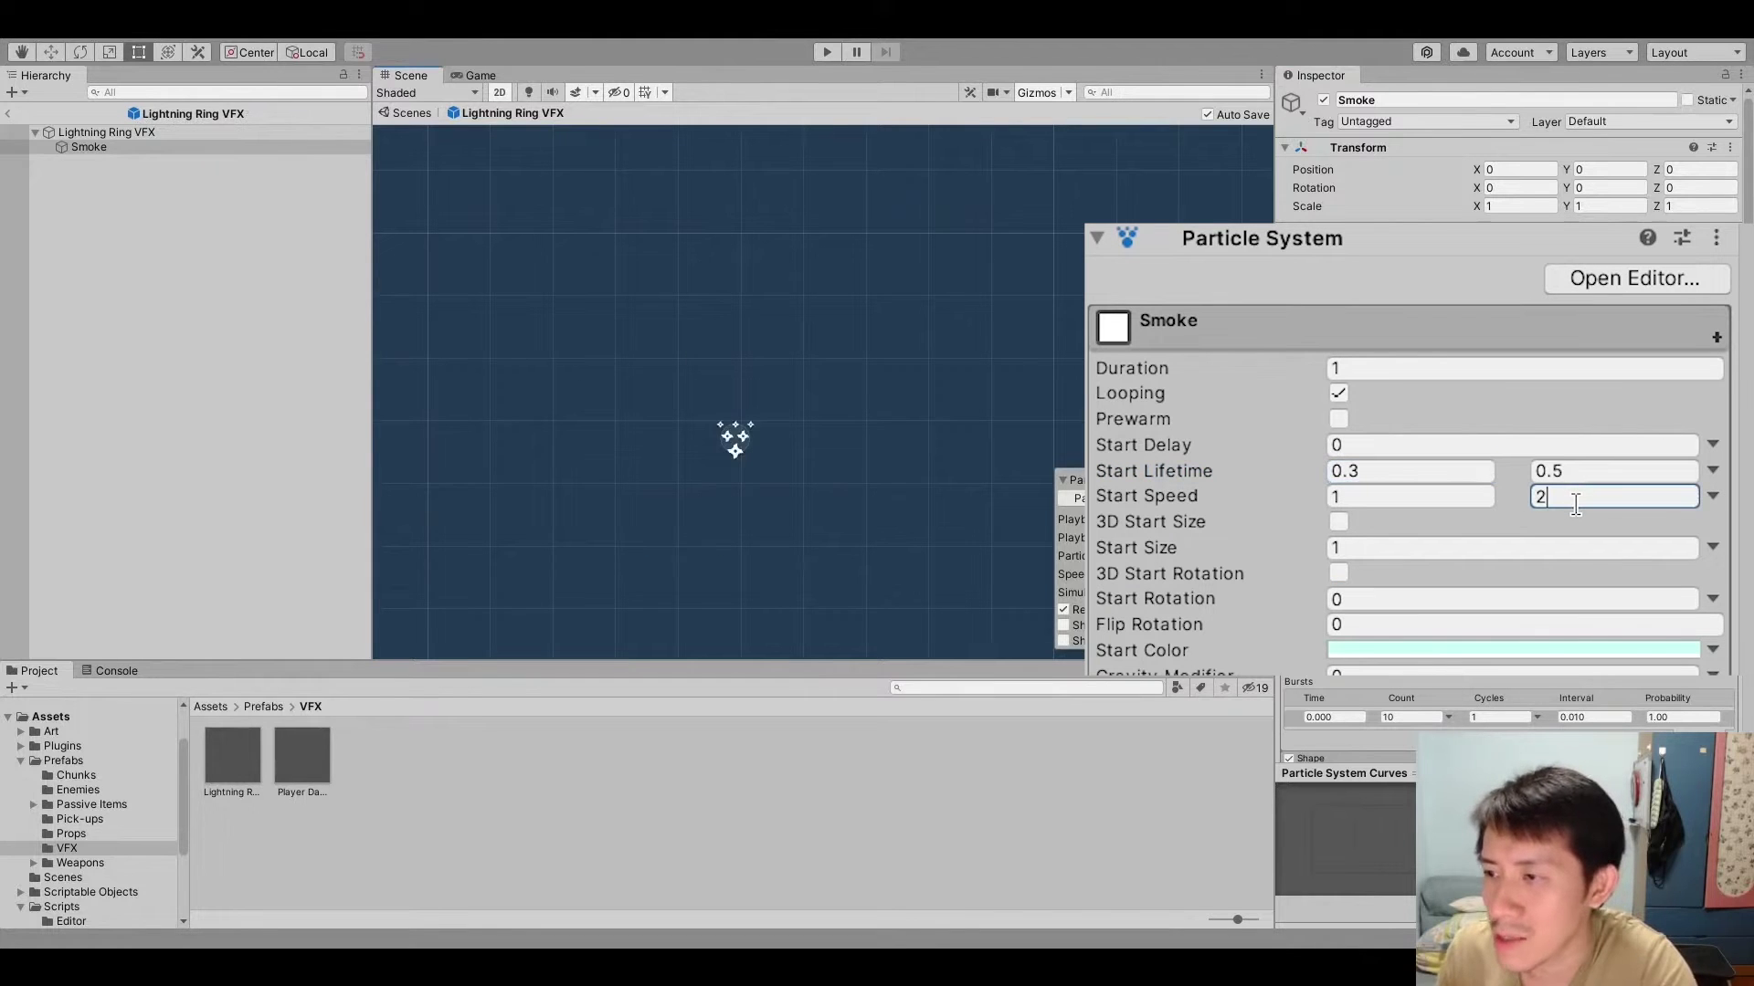
{"action": "scroll", "coordinate": [1343, 491], "scroll_direction": "down", "scroll_amount": 5}
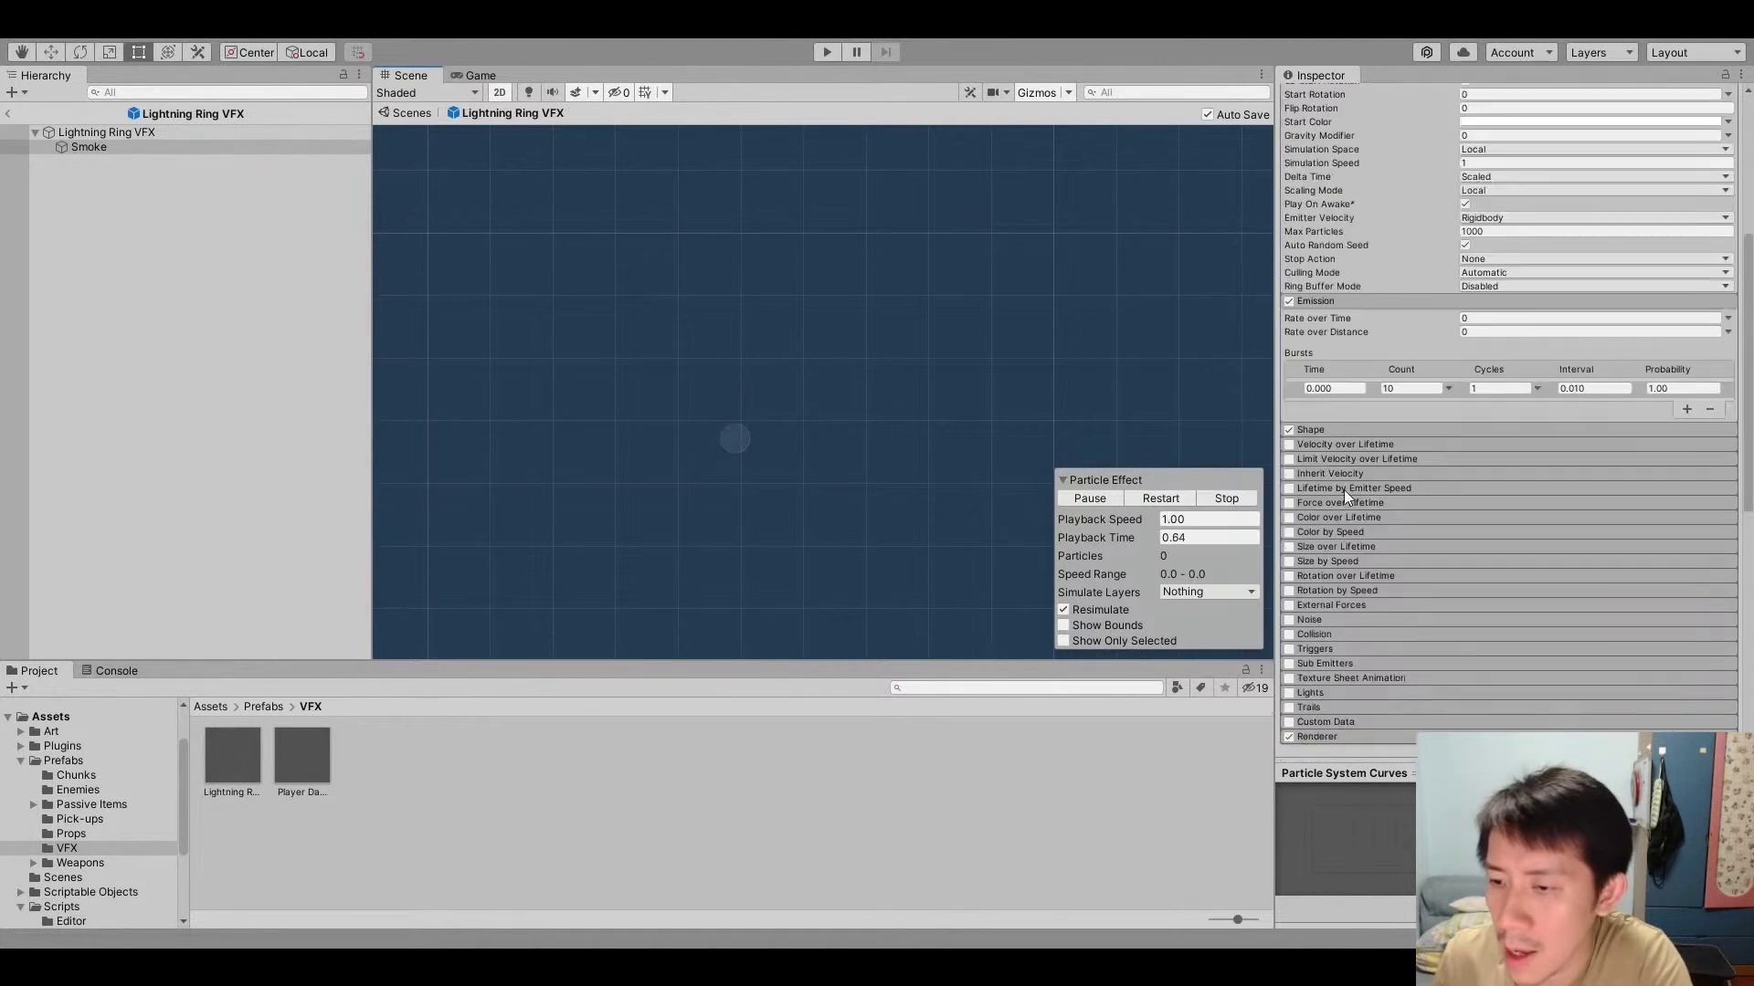
Switch the Smoke emitter shape from Cone to Sphere with radius 0.12
{"action": "left_click", "coordinate": [1310, 429]}
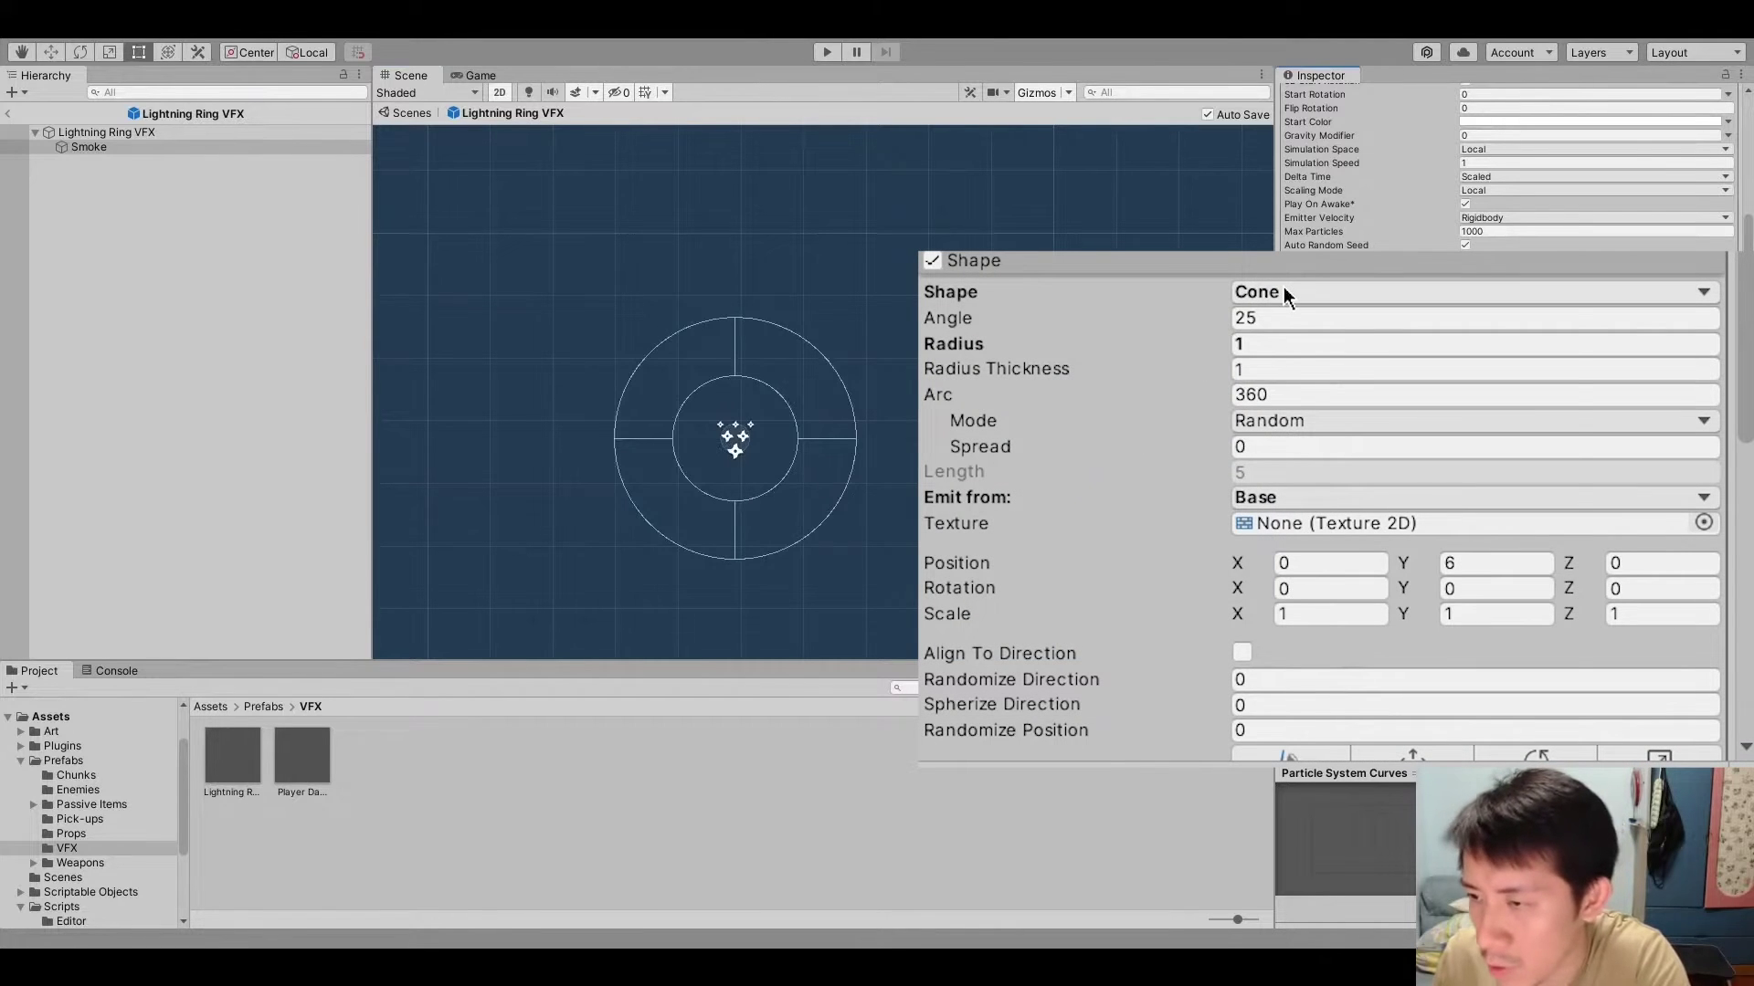
{"action": "left_click", "coordinate": [1284, 290]}
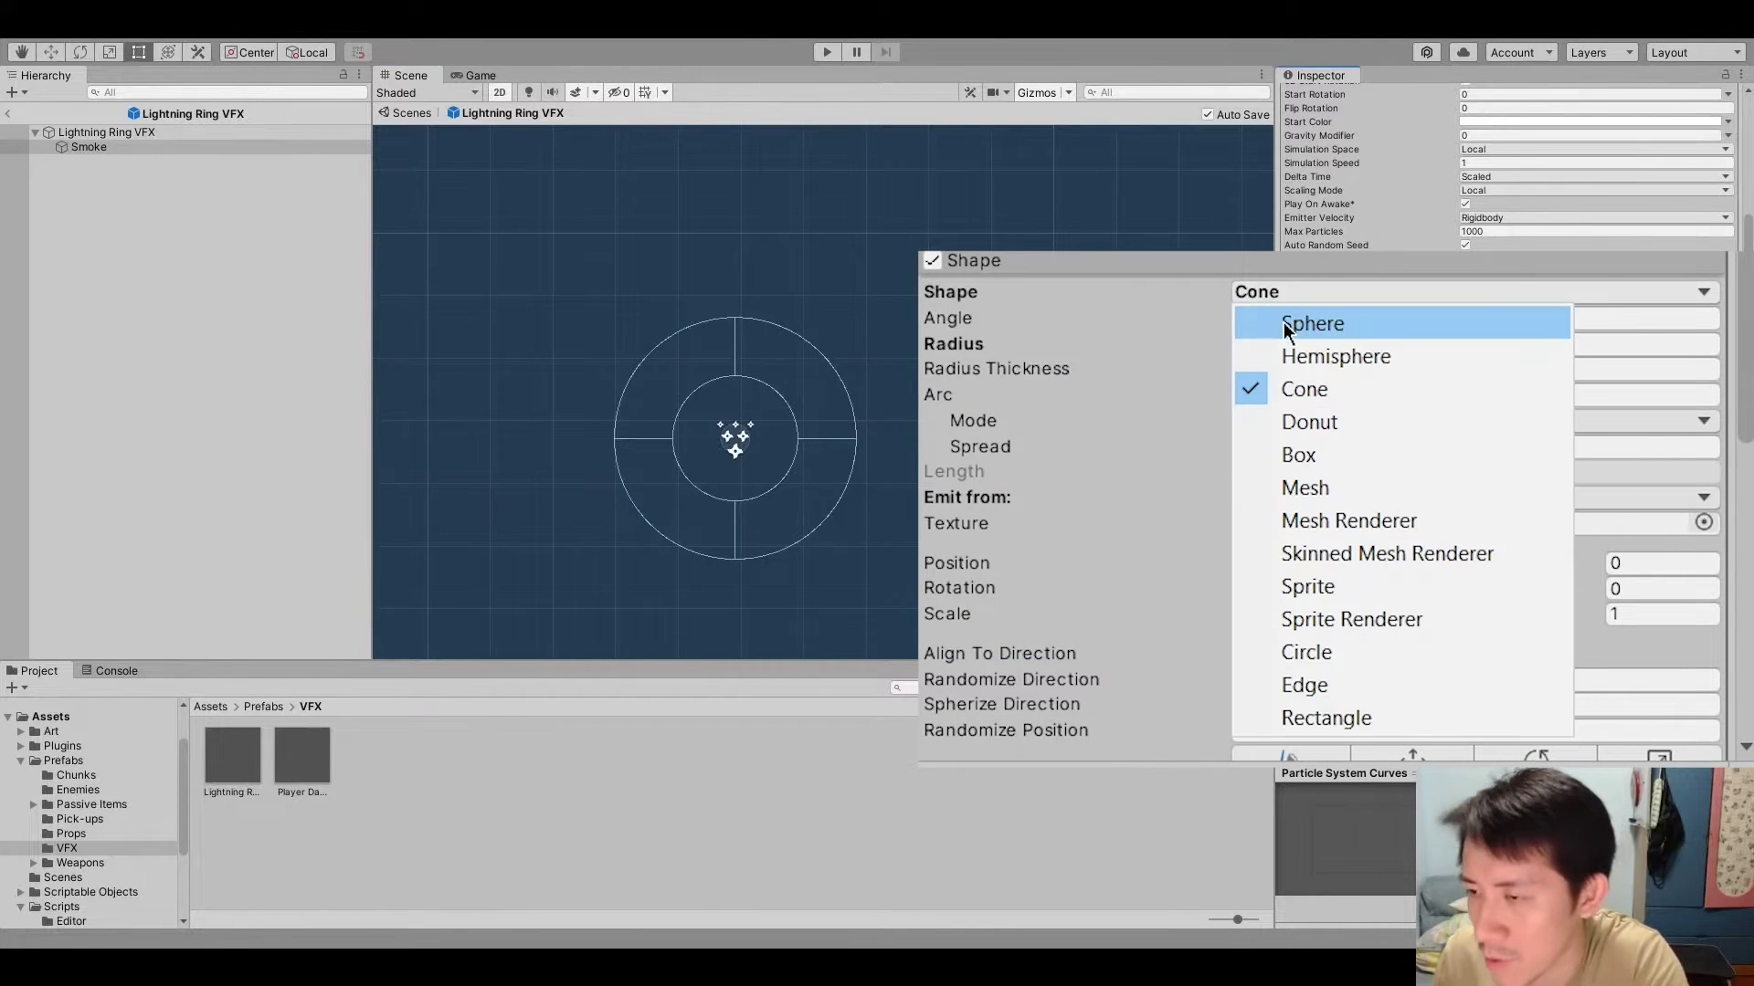
{"action": "left_click", "coordinate": [1327, 655]}
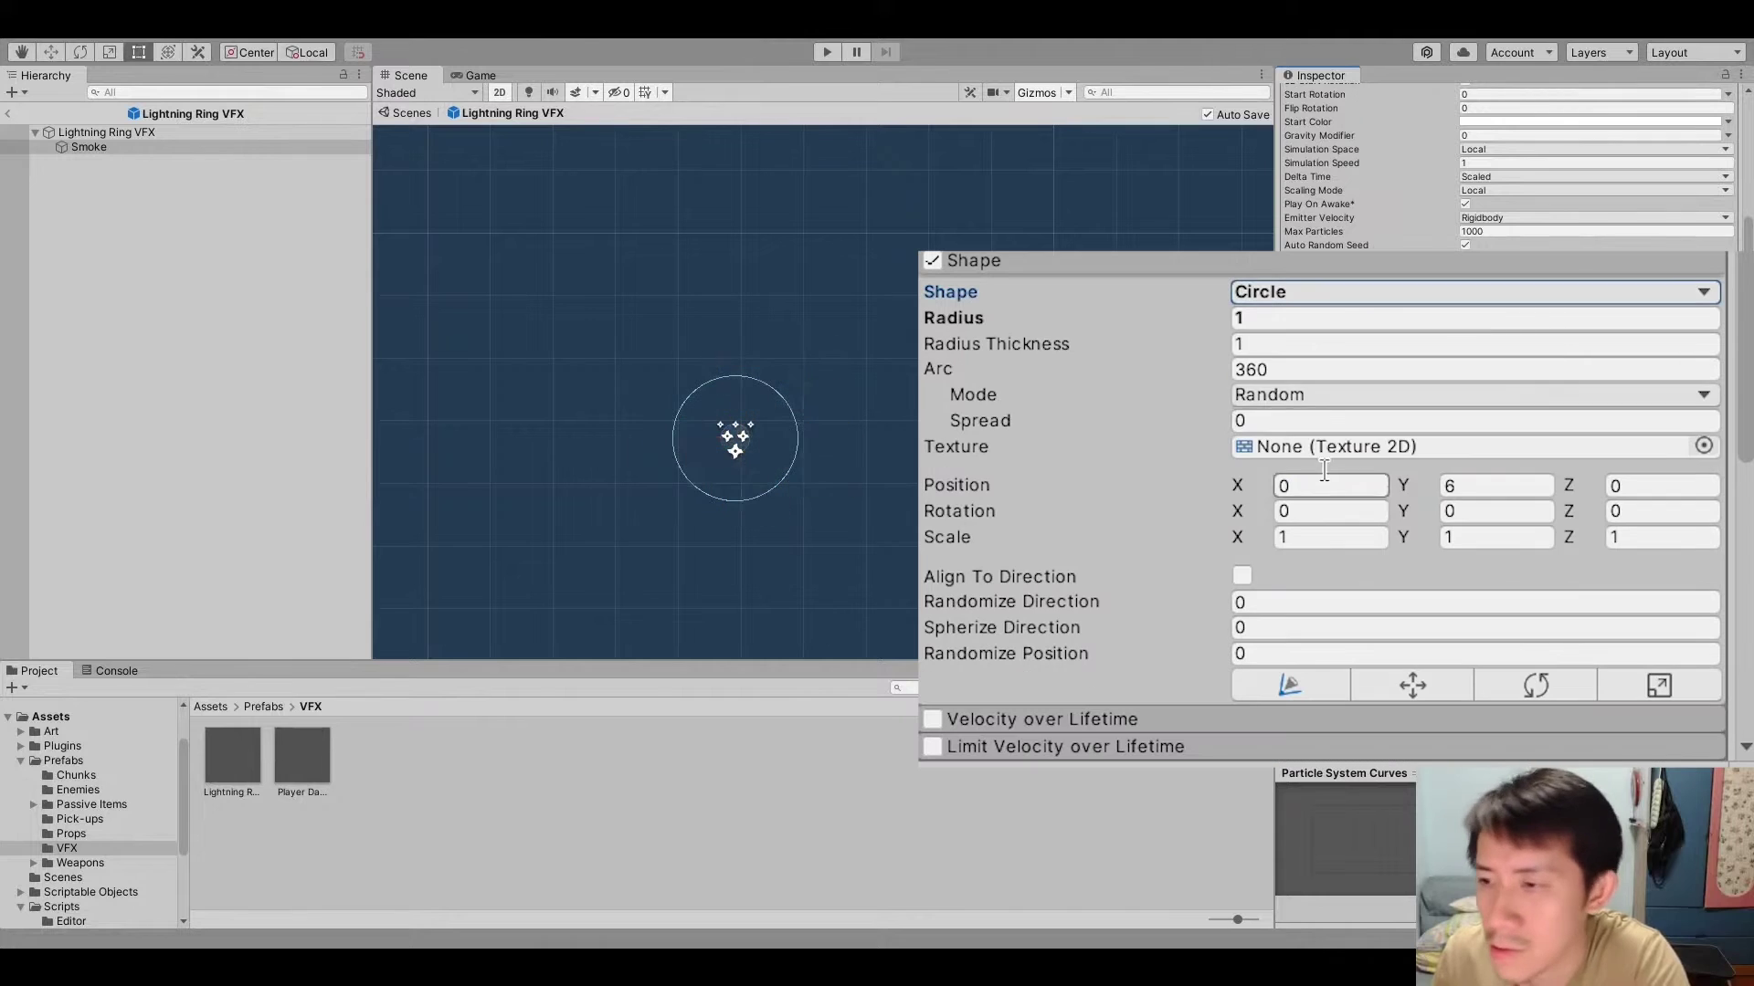
{"action": "left_click", "coordinate": [1330, 296]}
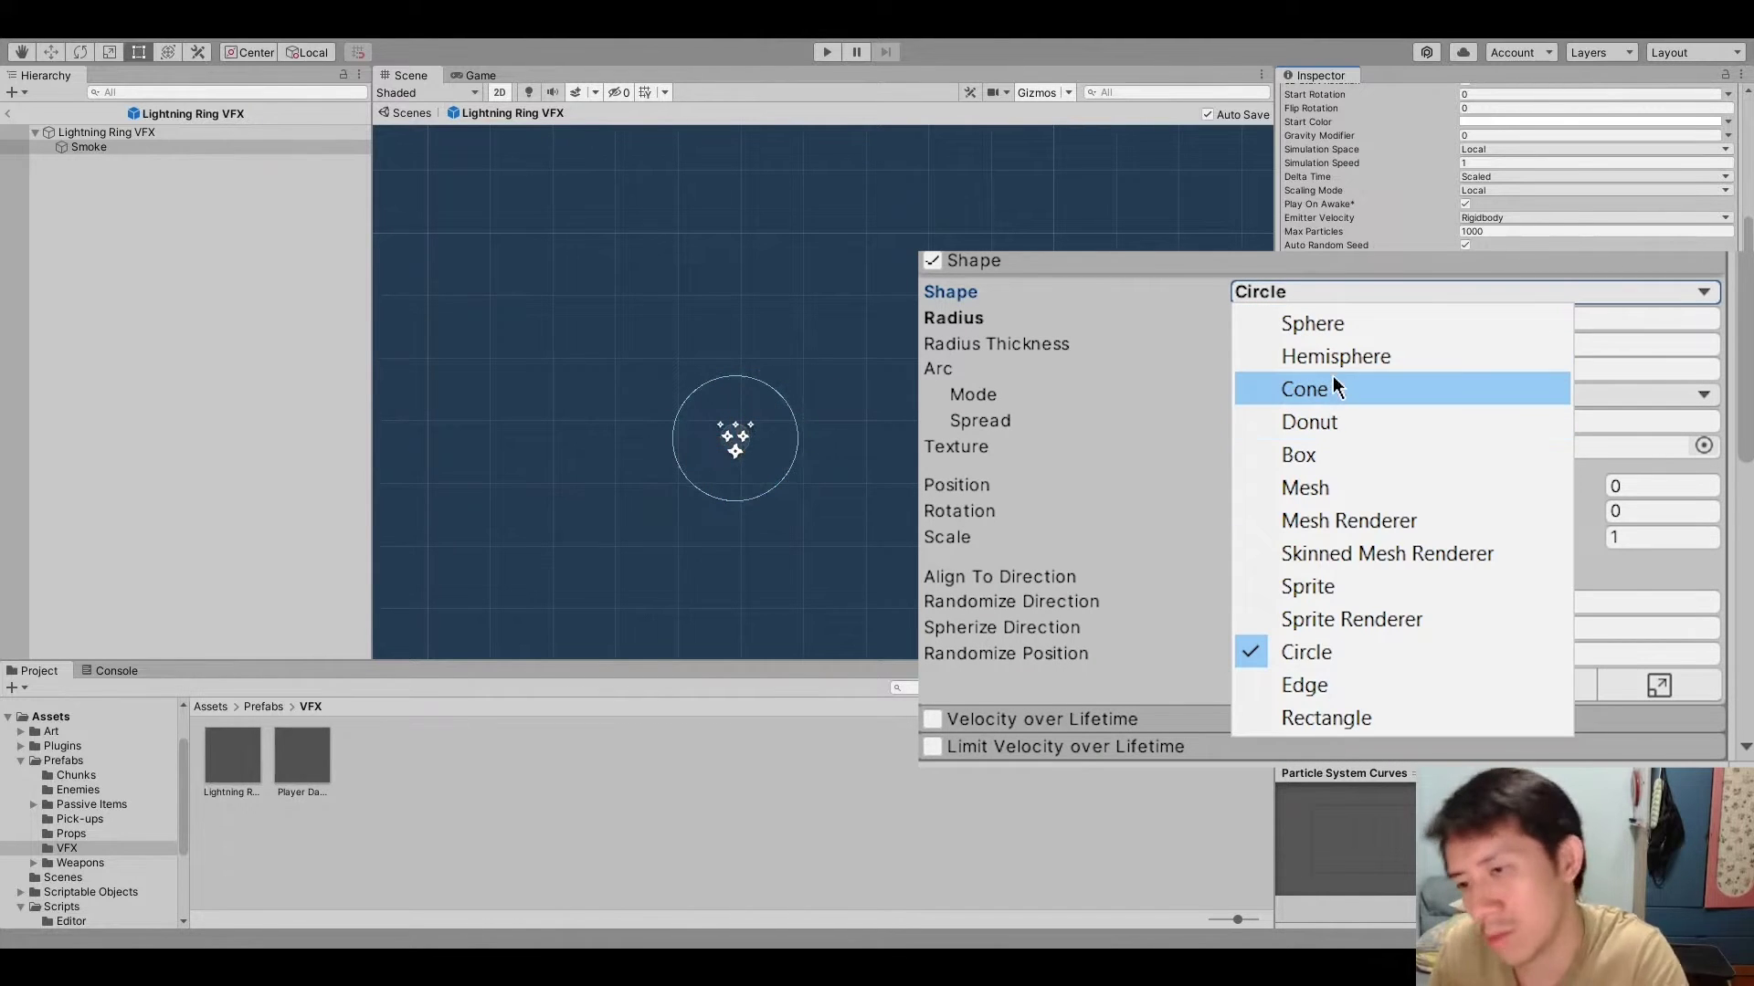
{"action": "left_click", "coordinate": [1348, 323]}
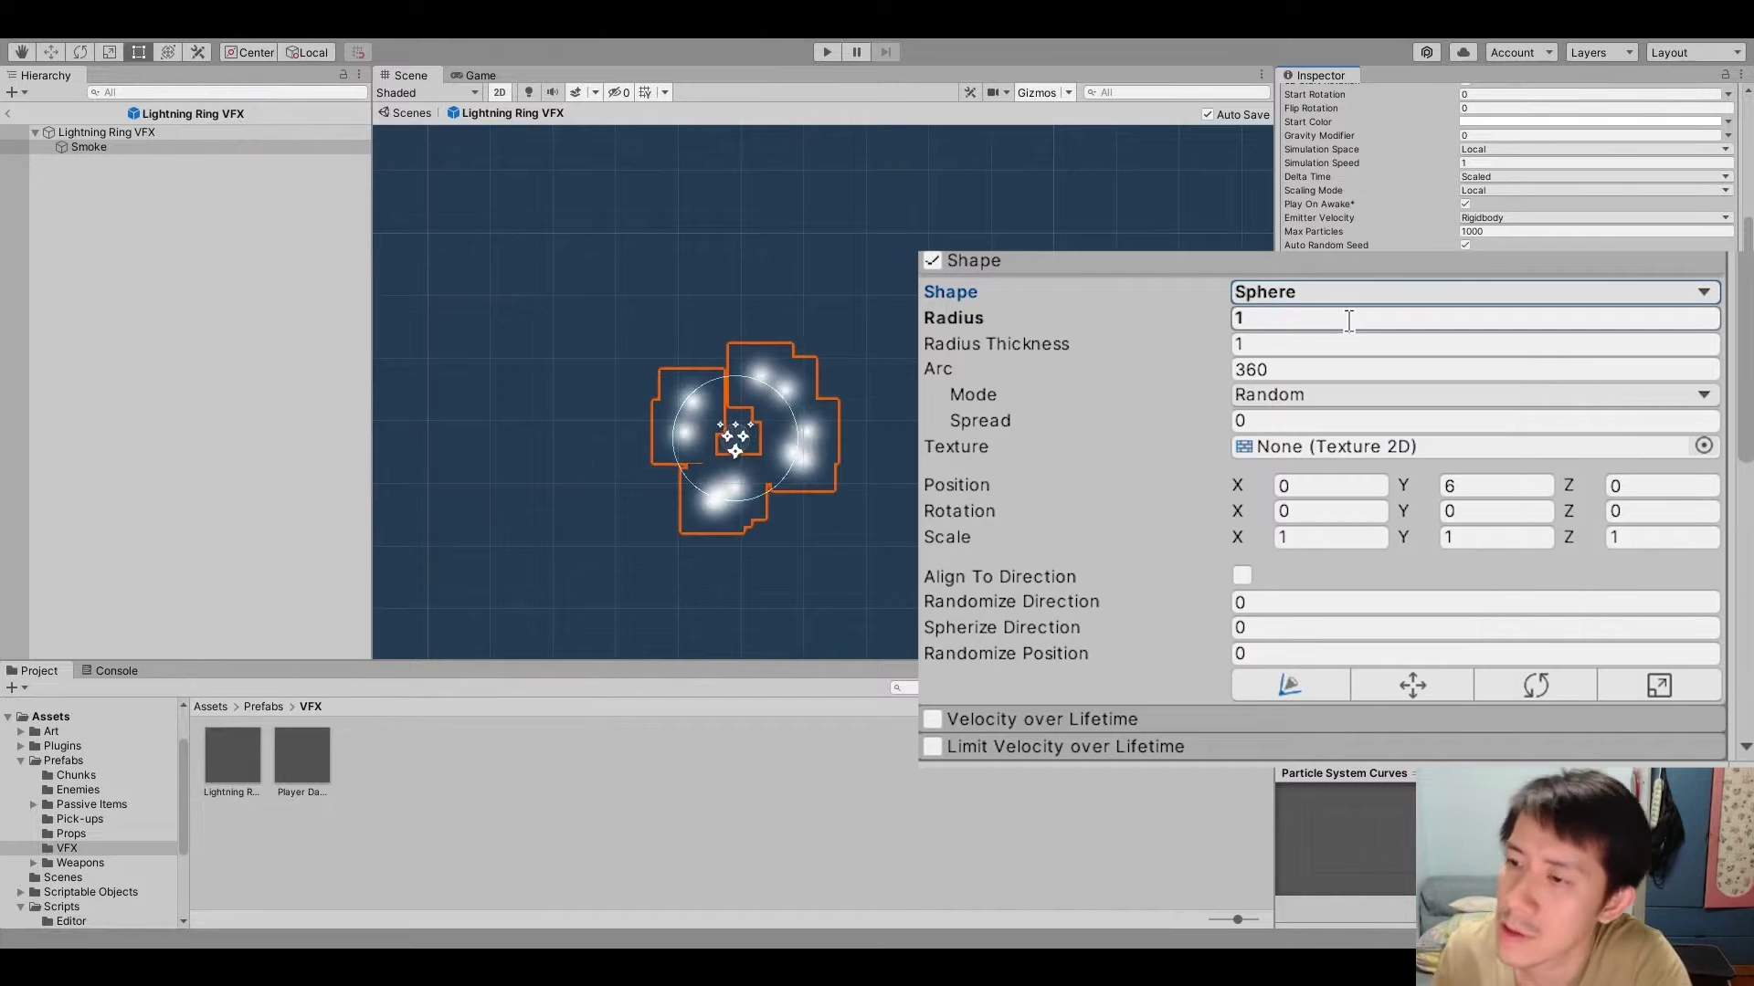
{"action": "left_click", "coordinate": [1276, 319]}
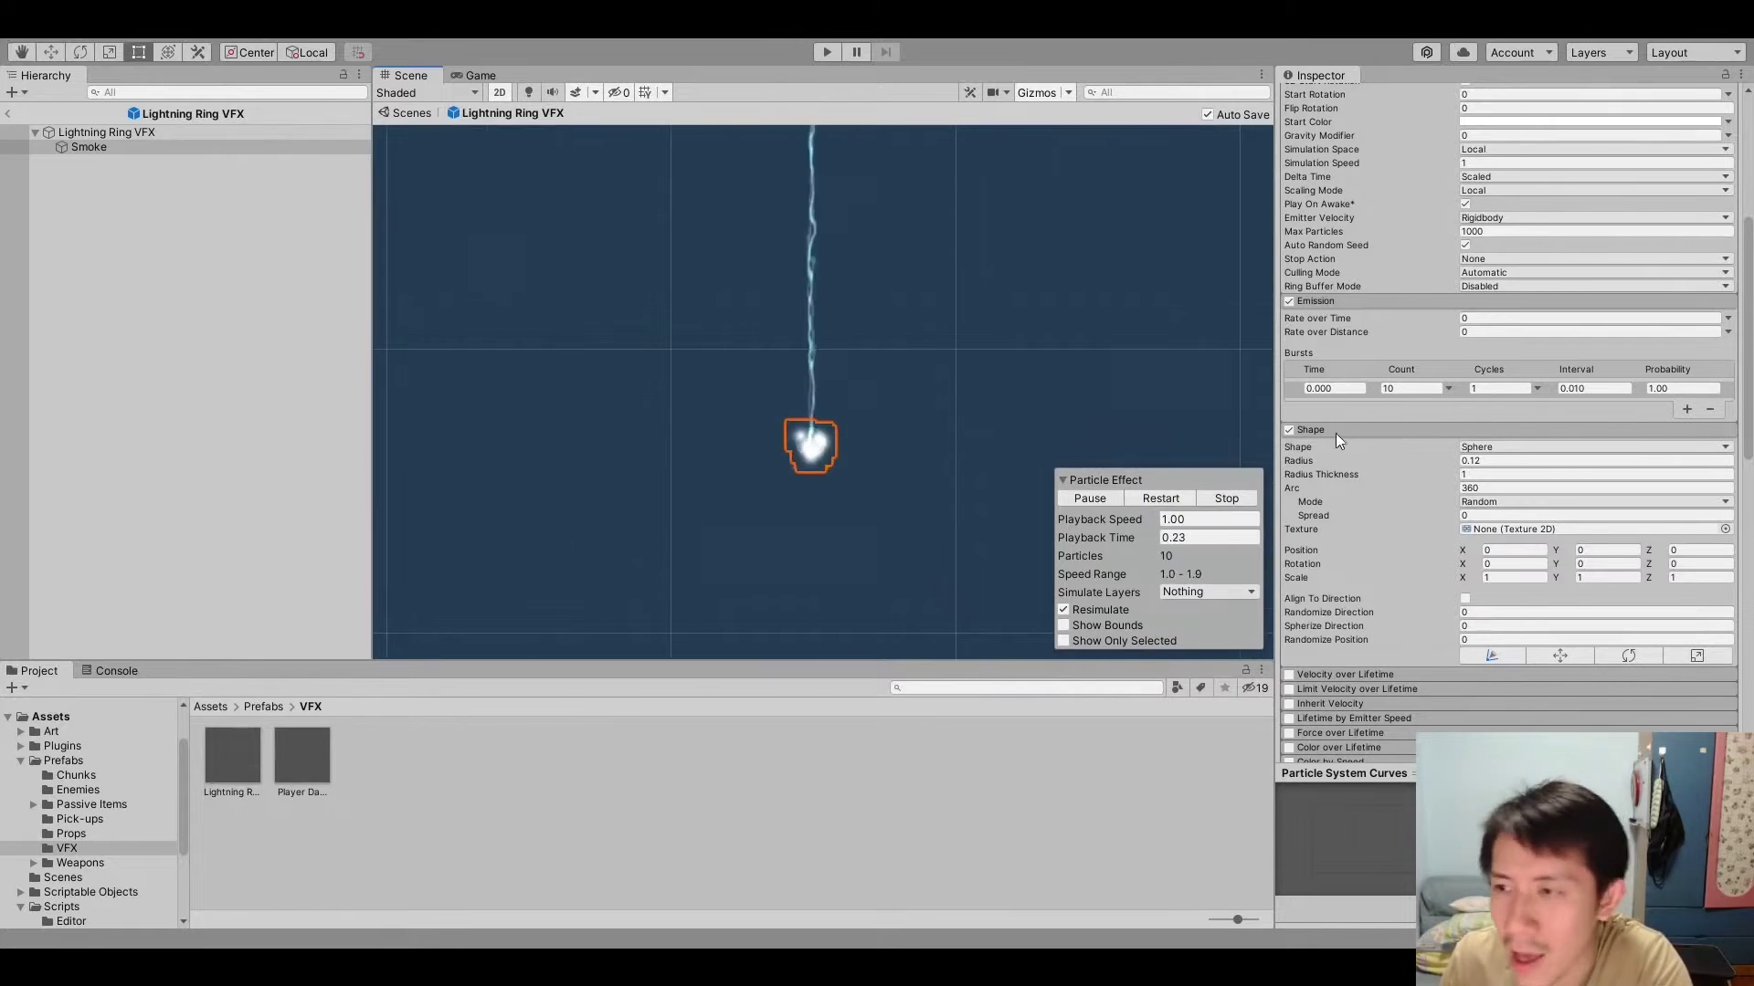
{"action": "scroll", "coordinate": [1575, 340], "scroll_direction": "up", "scroll_amount": 3}
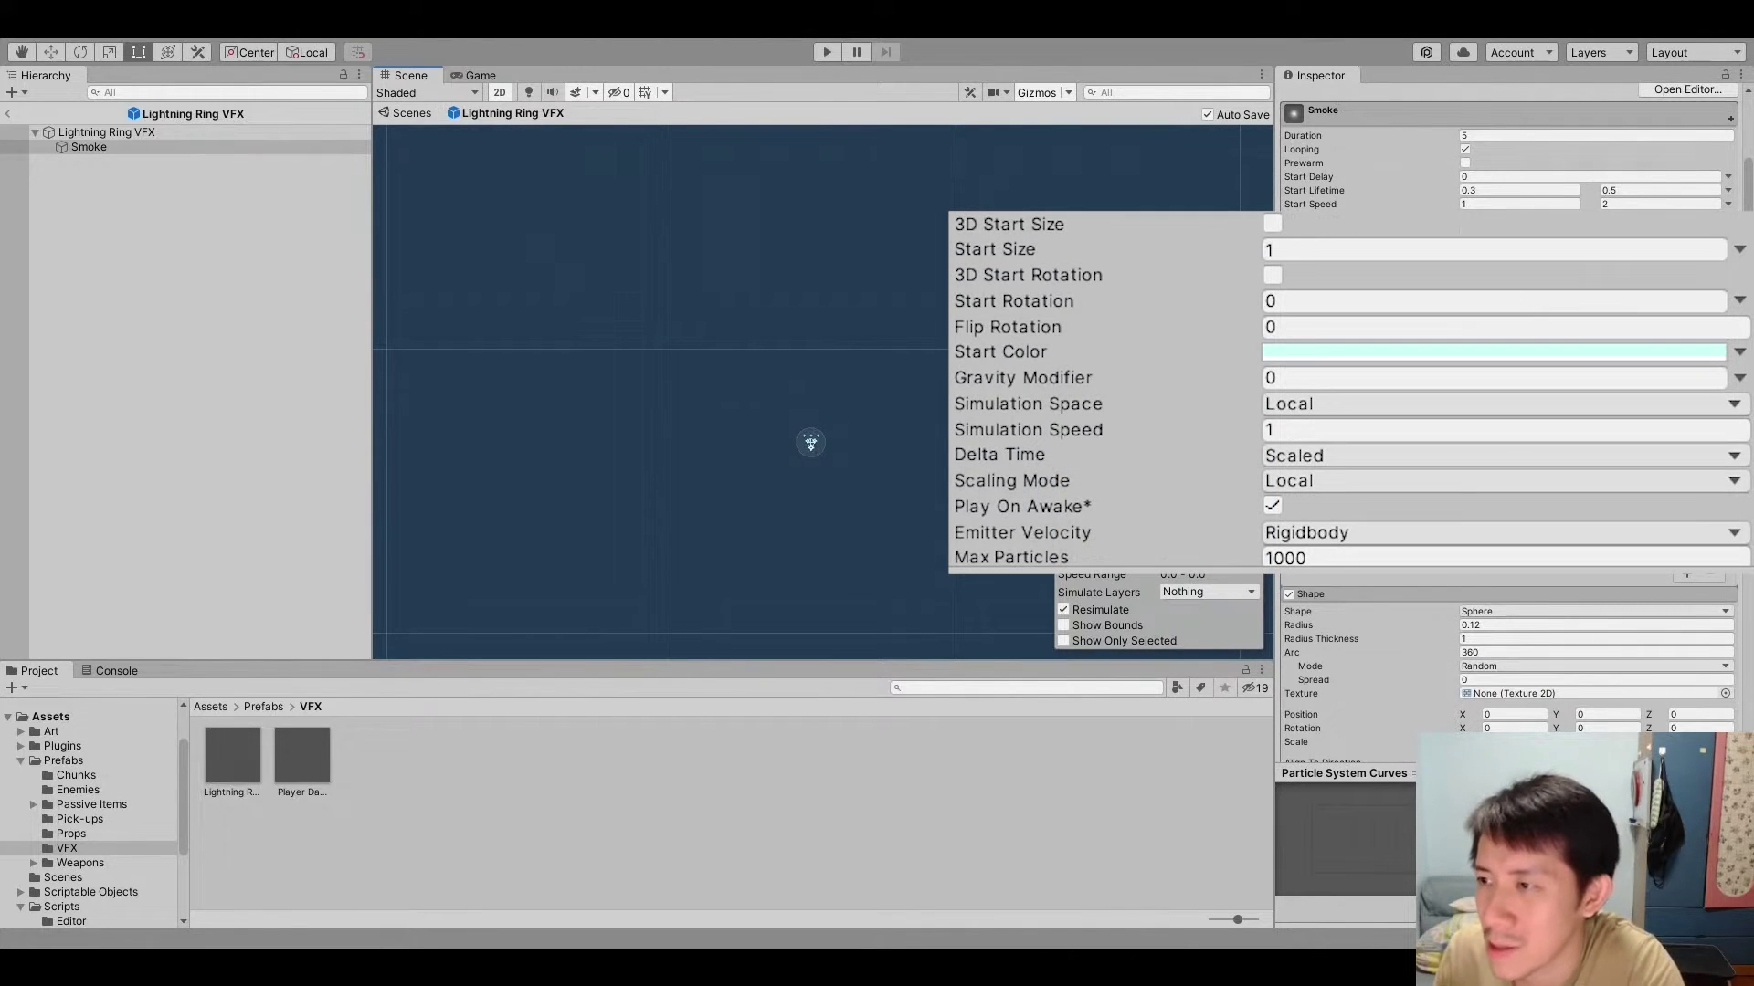
Set Smoke's Start Size to a random range between 1 and 2, then replay
{"action": "left_click", "coordinate": [1739, 249]}
{"action": "left_click", "coordinate": [1708, 350]}
{"action": "left_click", "coordinate": [1409, 248]}
{"action": "key", "text": "Tab"}
{"action": "type", "text": "3"}
{"action": "left_click", "coordinate": [1161, 497]}
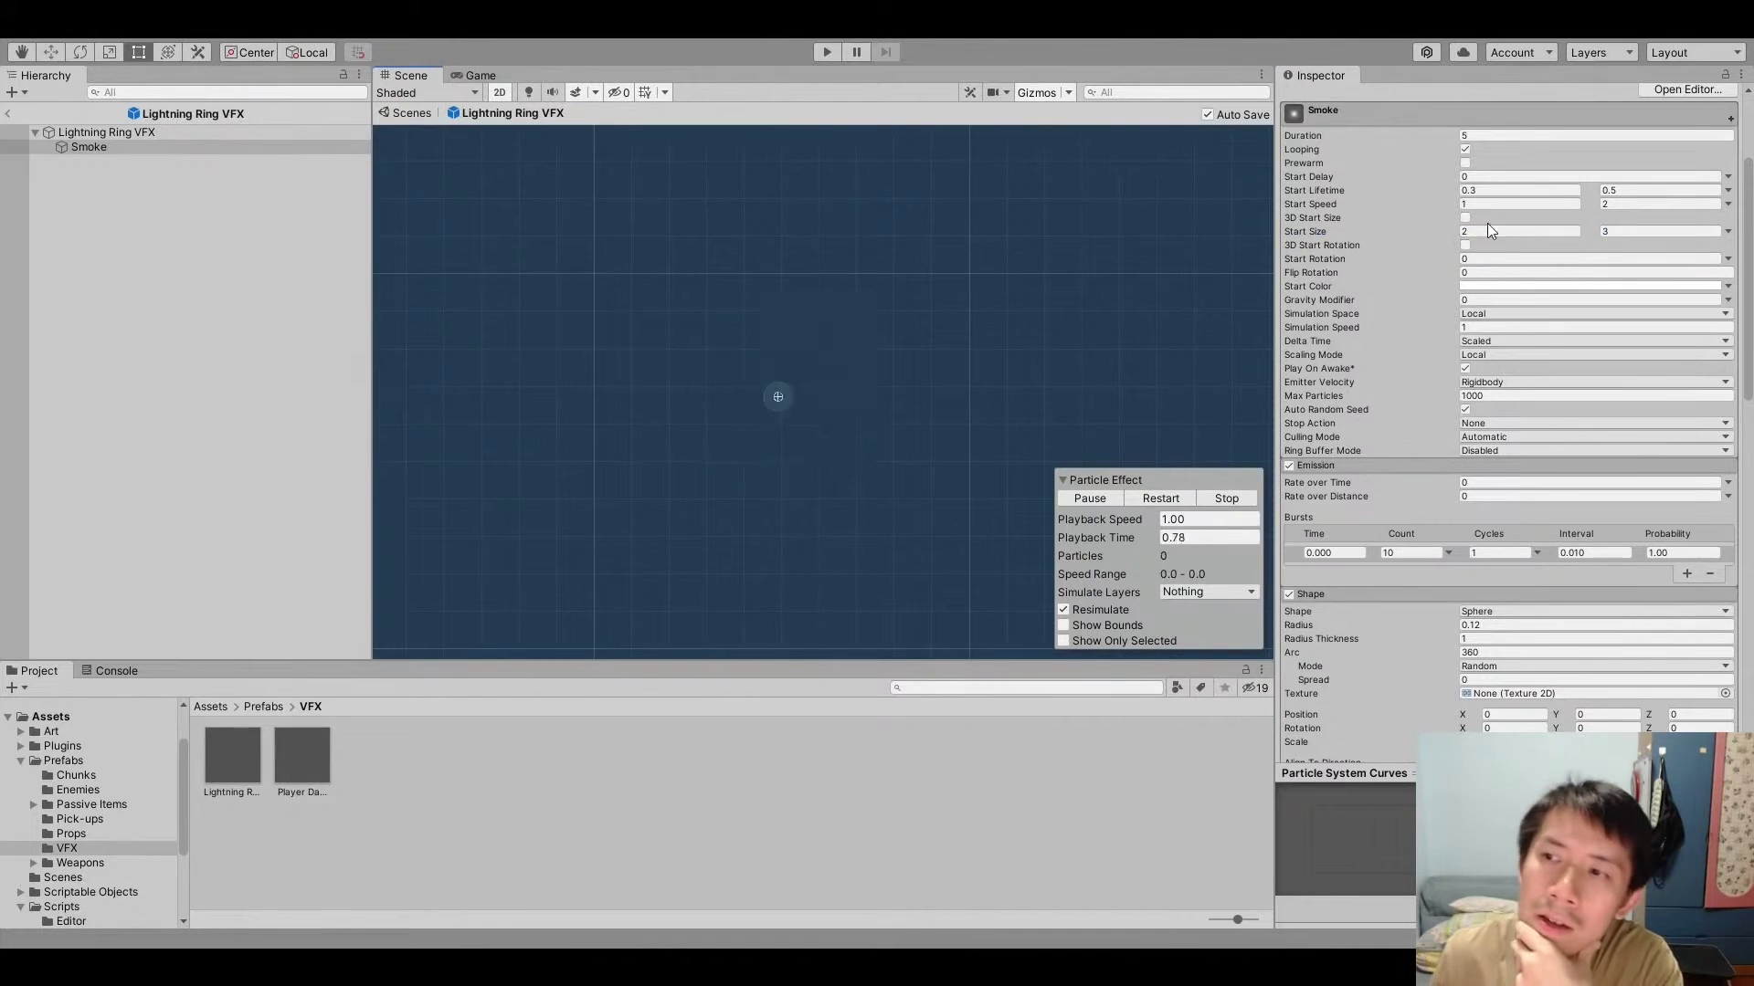
{"action": "left_click", "coordinate": [1519, 231]}
{"action": "type", "text": "1"}
{"action": "key", "text": "Tab"}
{"action": "type", "text": "2"}
{"action": "left_click", "coordinate": [1176, 500]}
{"action": "left_click", "coordinate": [1175, 500]}
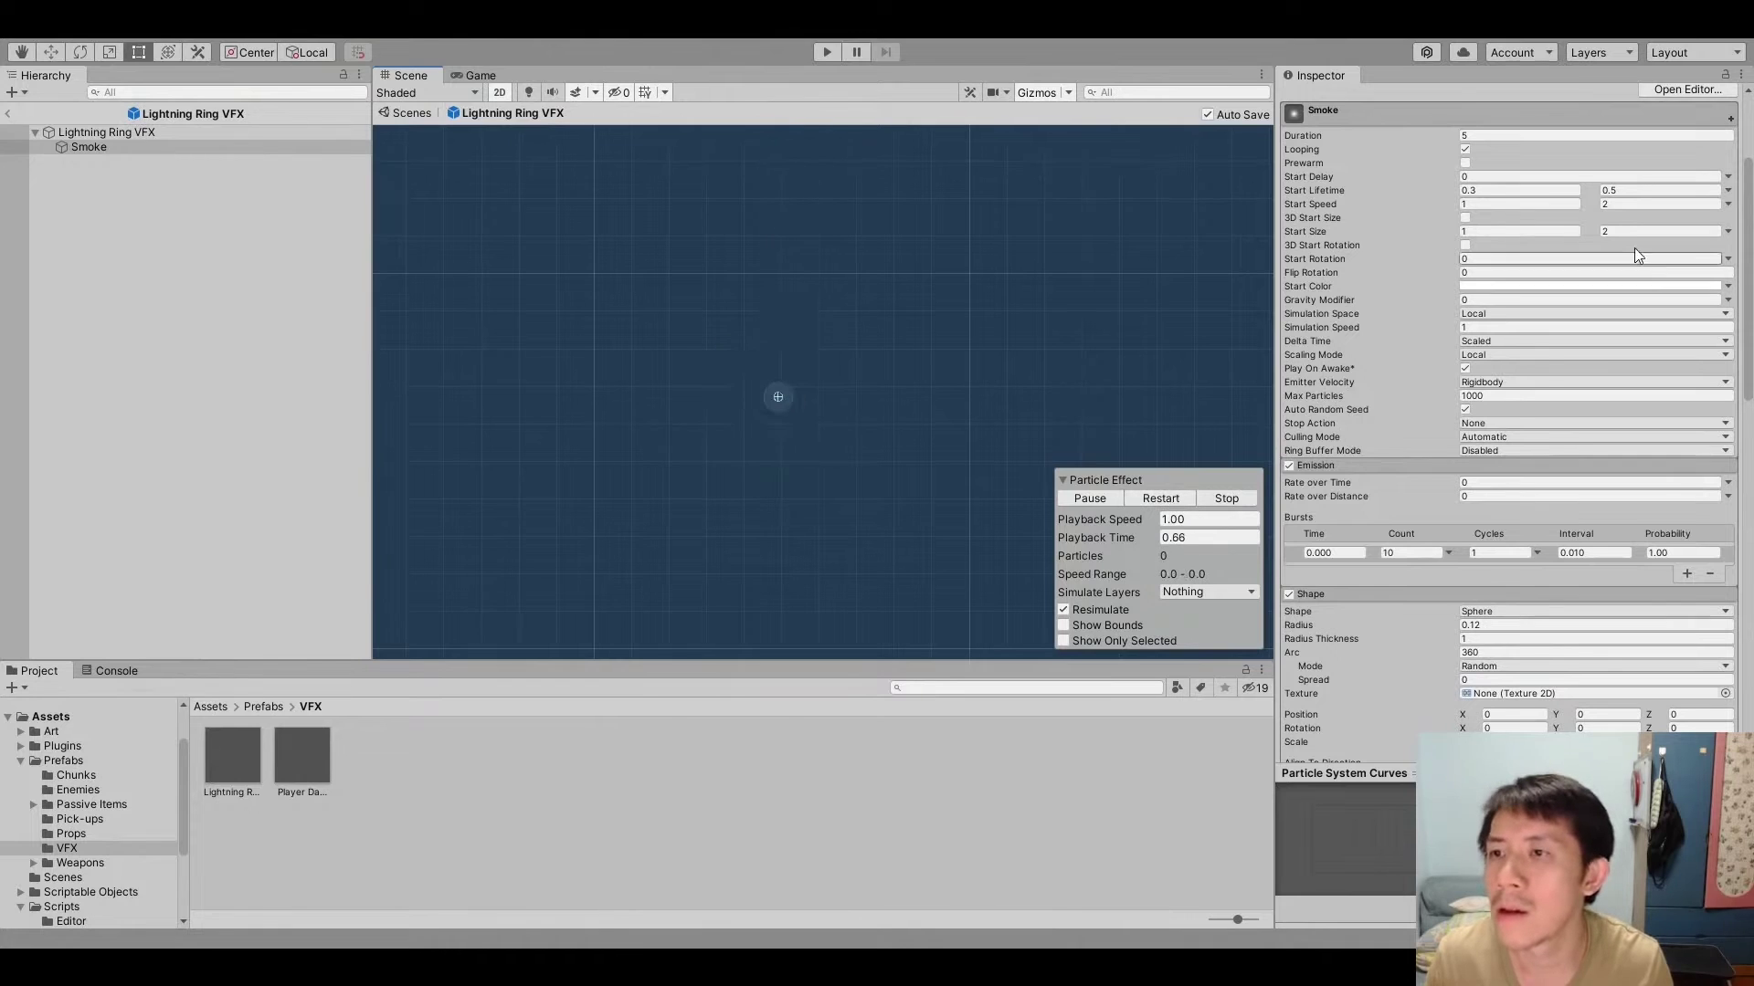
Raise Smoke's maximum Start Speed to 3 and replay the effect
{"action": "left_click", "coordinate": [1644, 202]}
{"action": "type", "text": "3"}
{"action": "left_click", "coordinate": [1165, 498]}
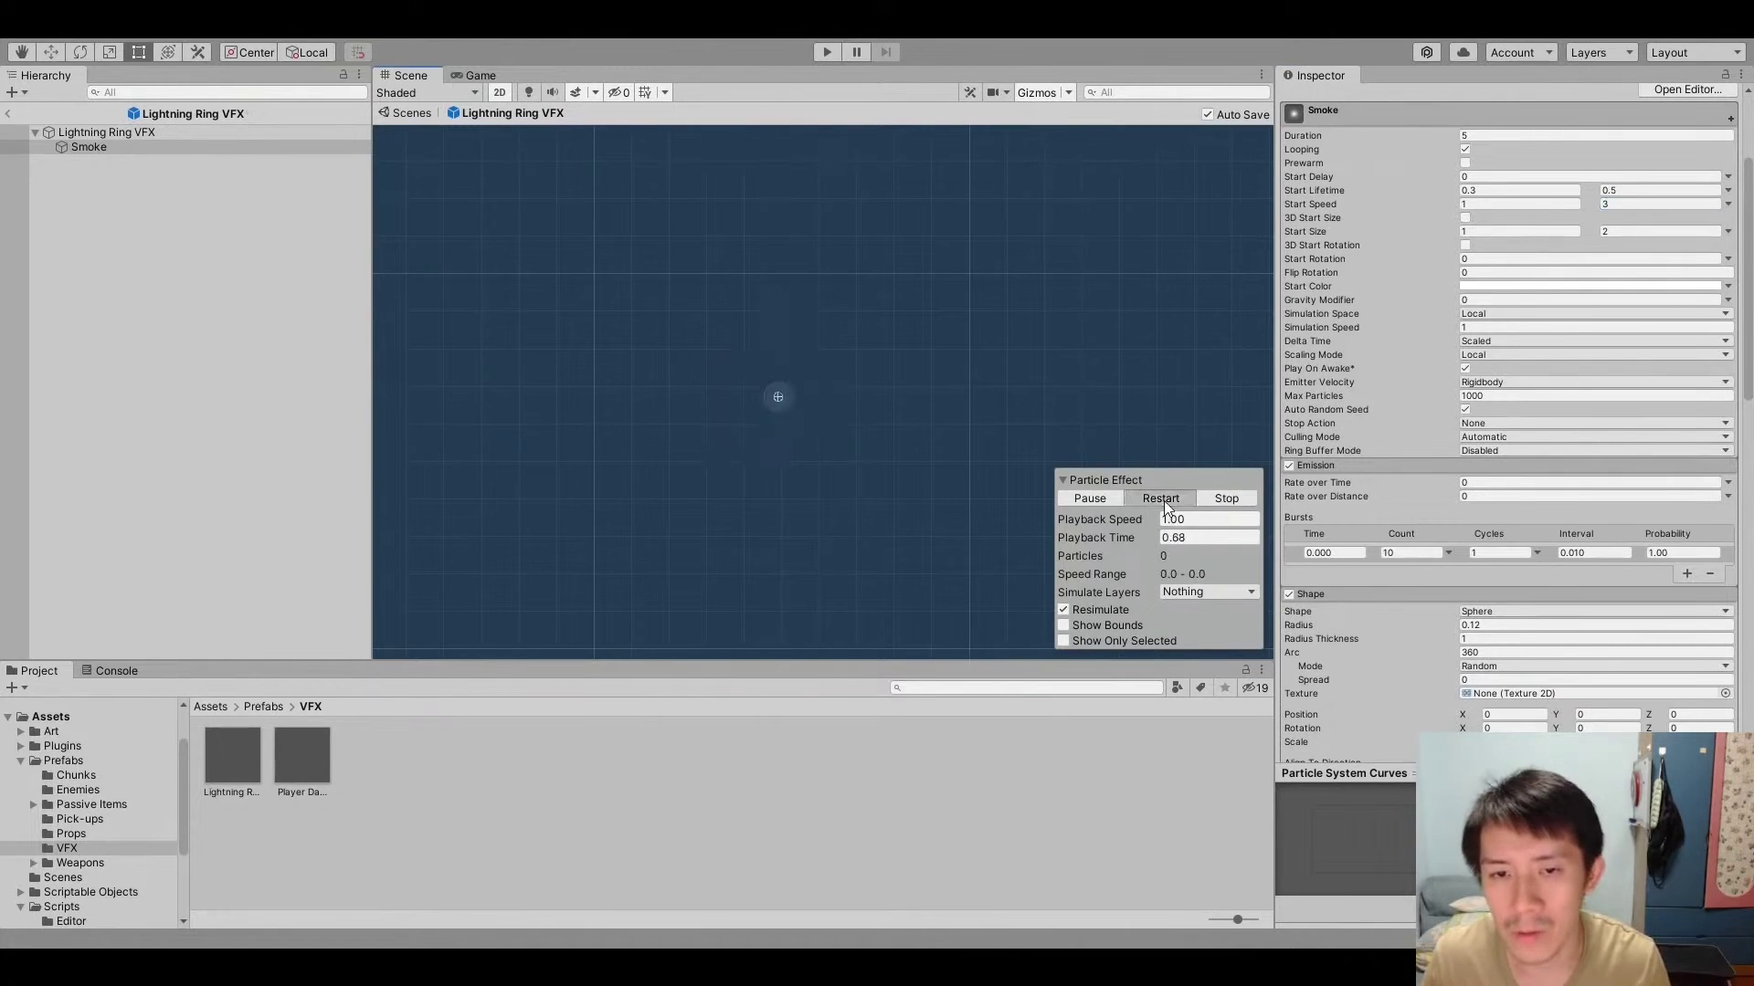
{"action": "left_click", "coordinate": [1164, 498]}
{"action": "scroll", "coordinate": [1558, 417], "scroll_direction": "down", "scroll_amount": 3}
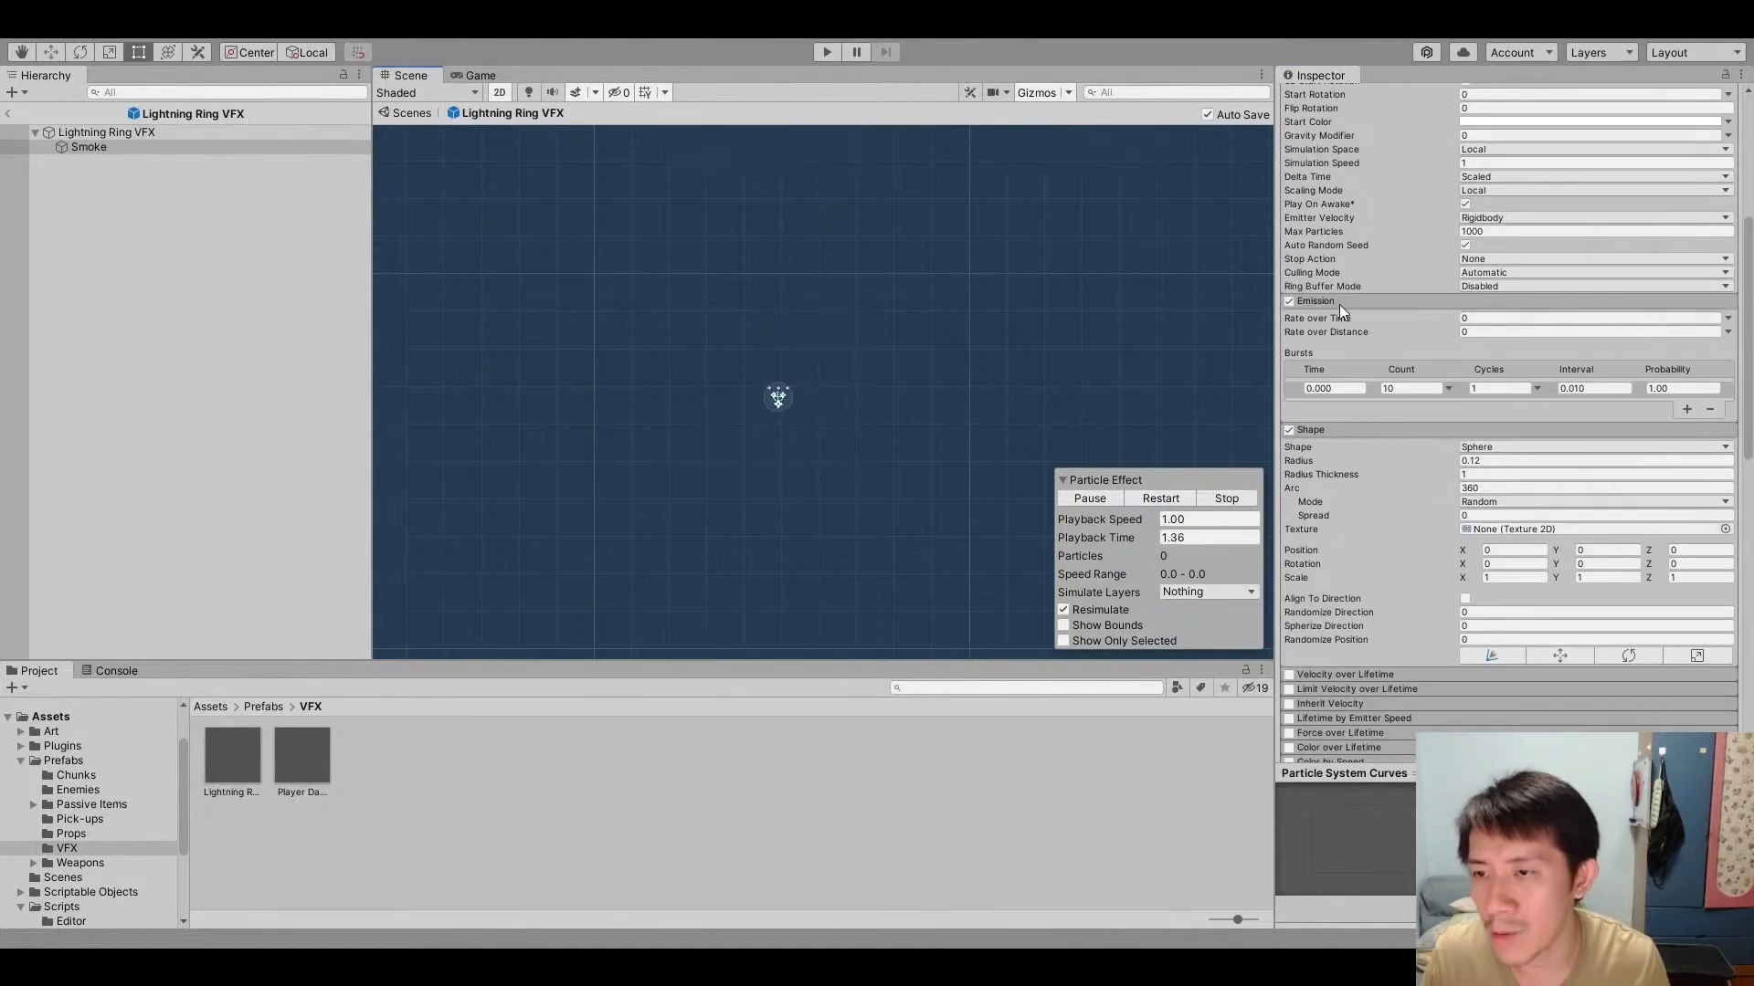
{"action": "scroll", "coordinate": [1337, 302], "scroll_direction": "down", "scroll_amount": 5}
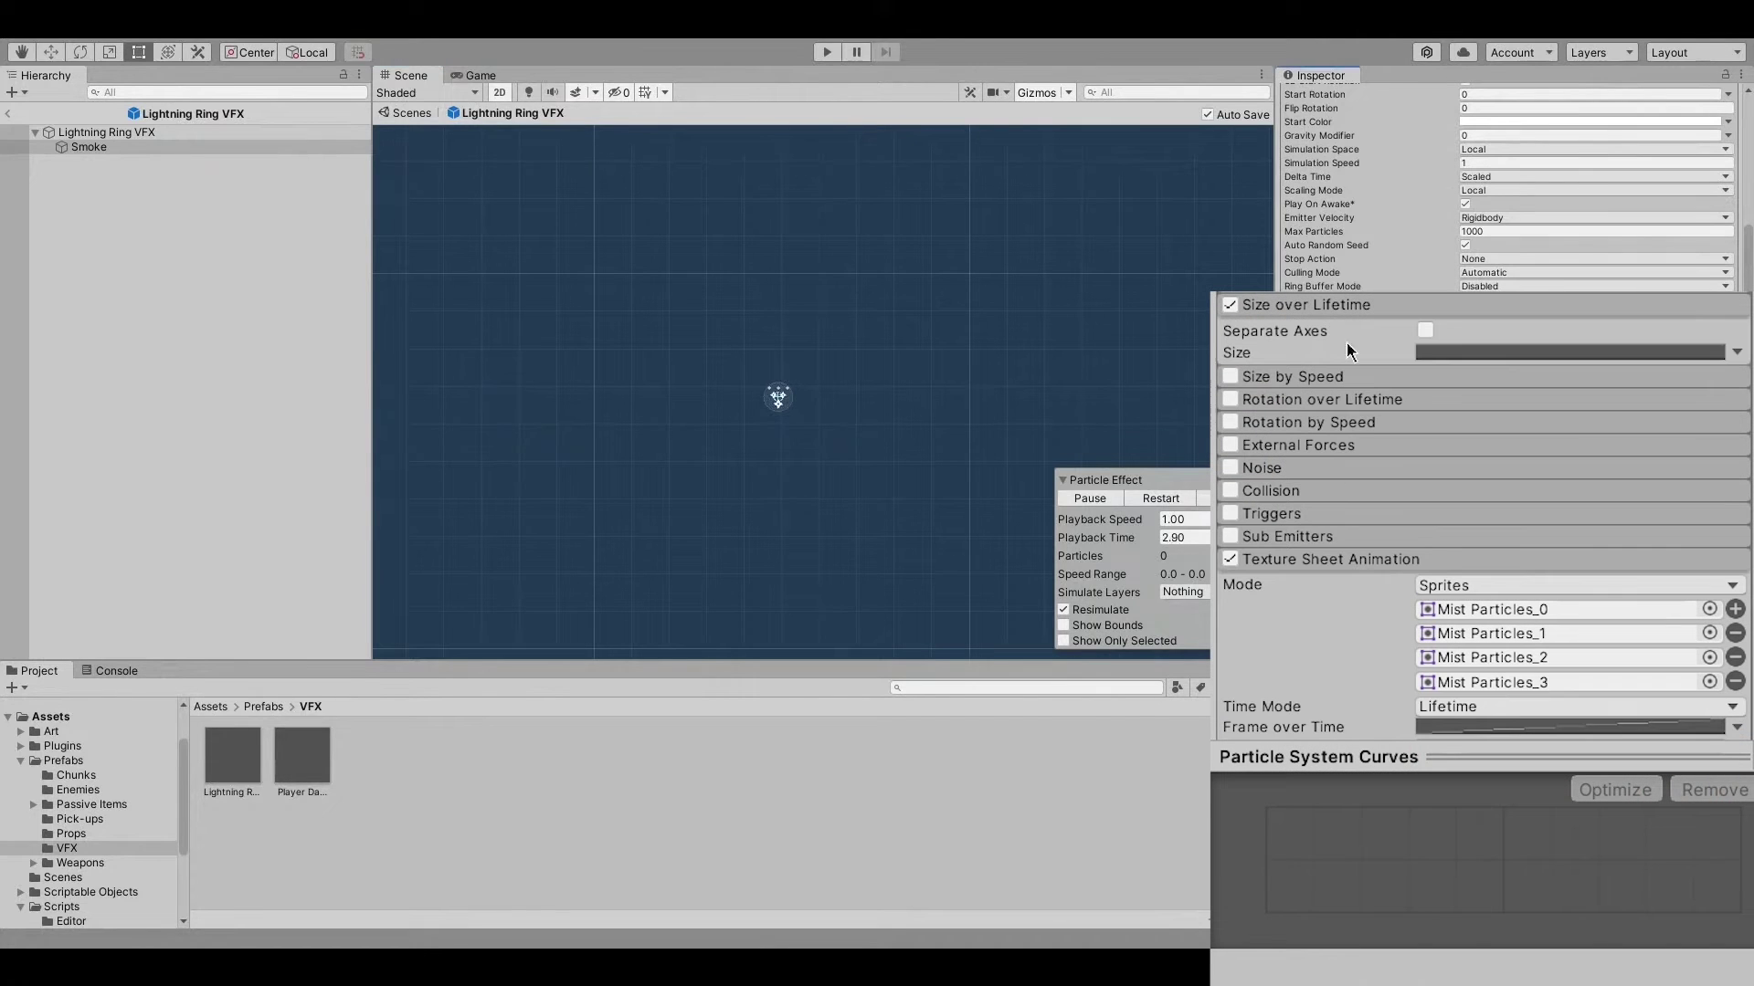
Give the Smoke a descending Size over Lifetime curve with an adjusted end key, then replay it
{"action": "left_click", "coordinate": [1569, 352]}
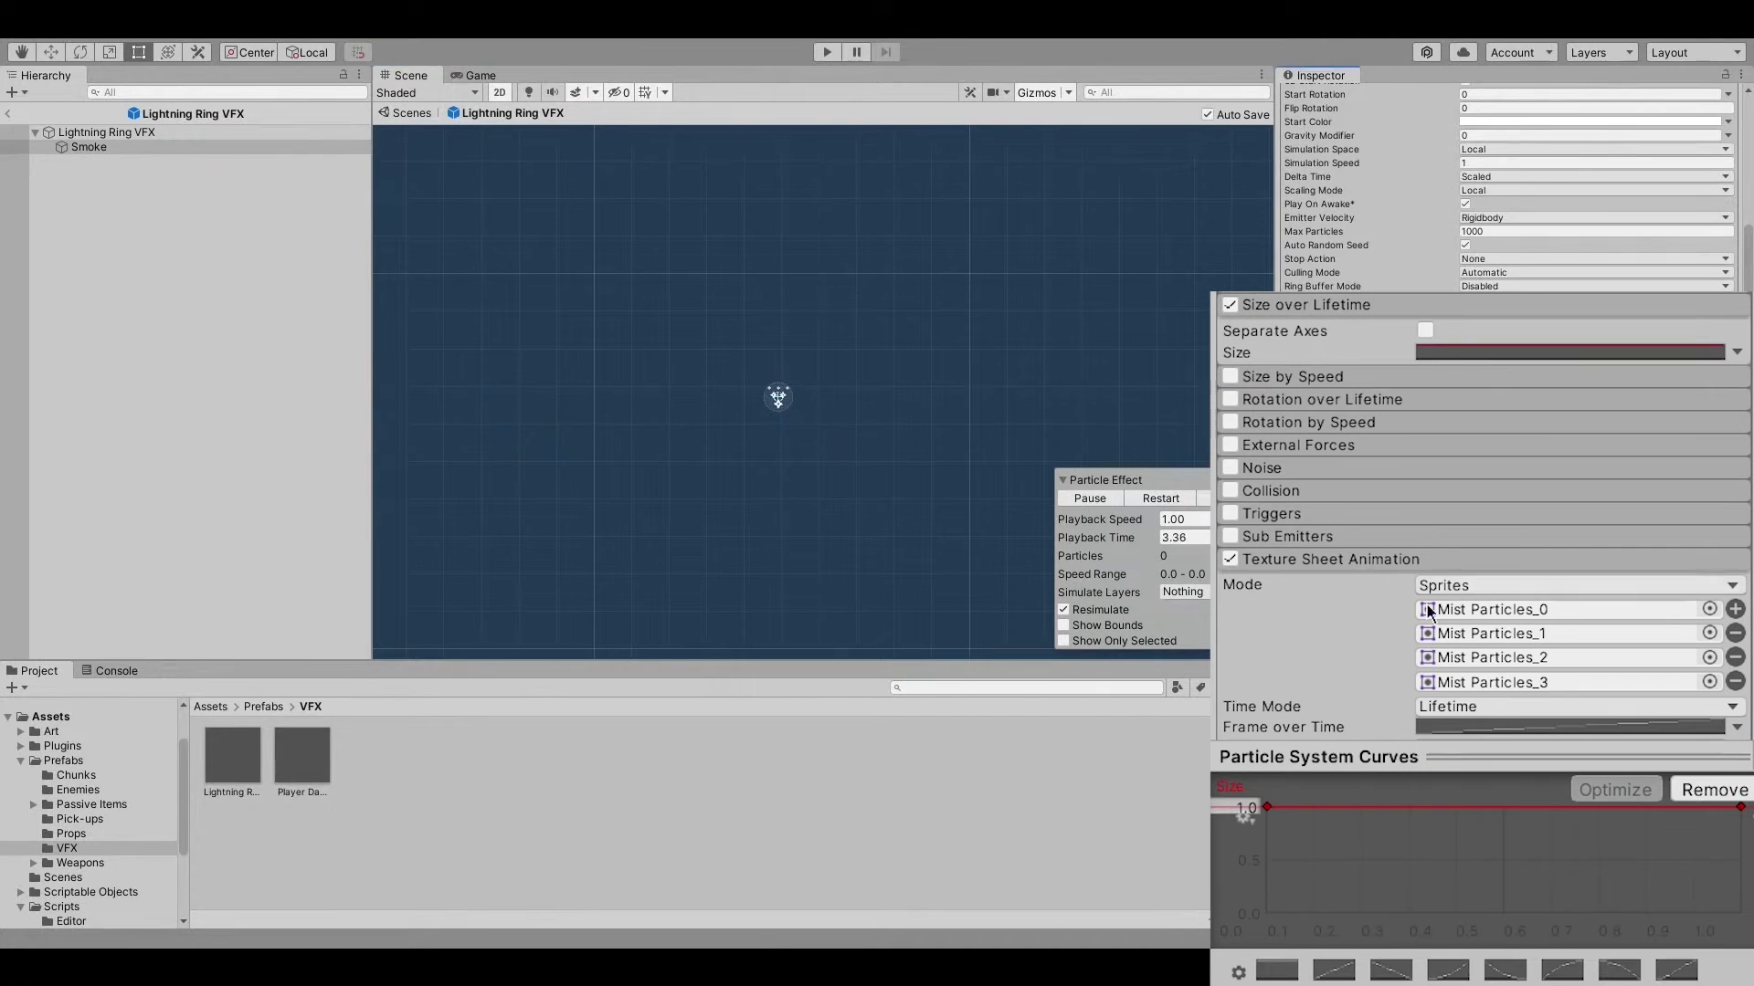
{"action": "left_click", "coordinate": [1349, 974]}
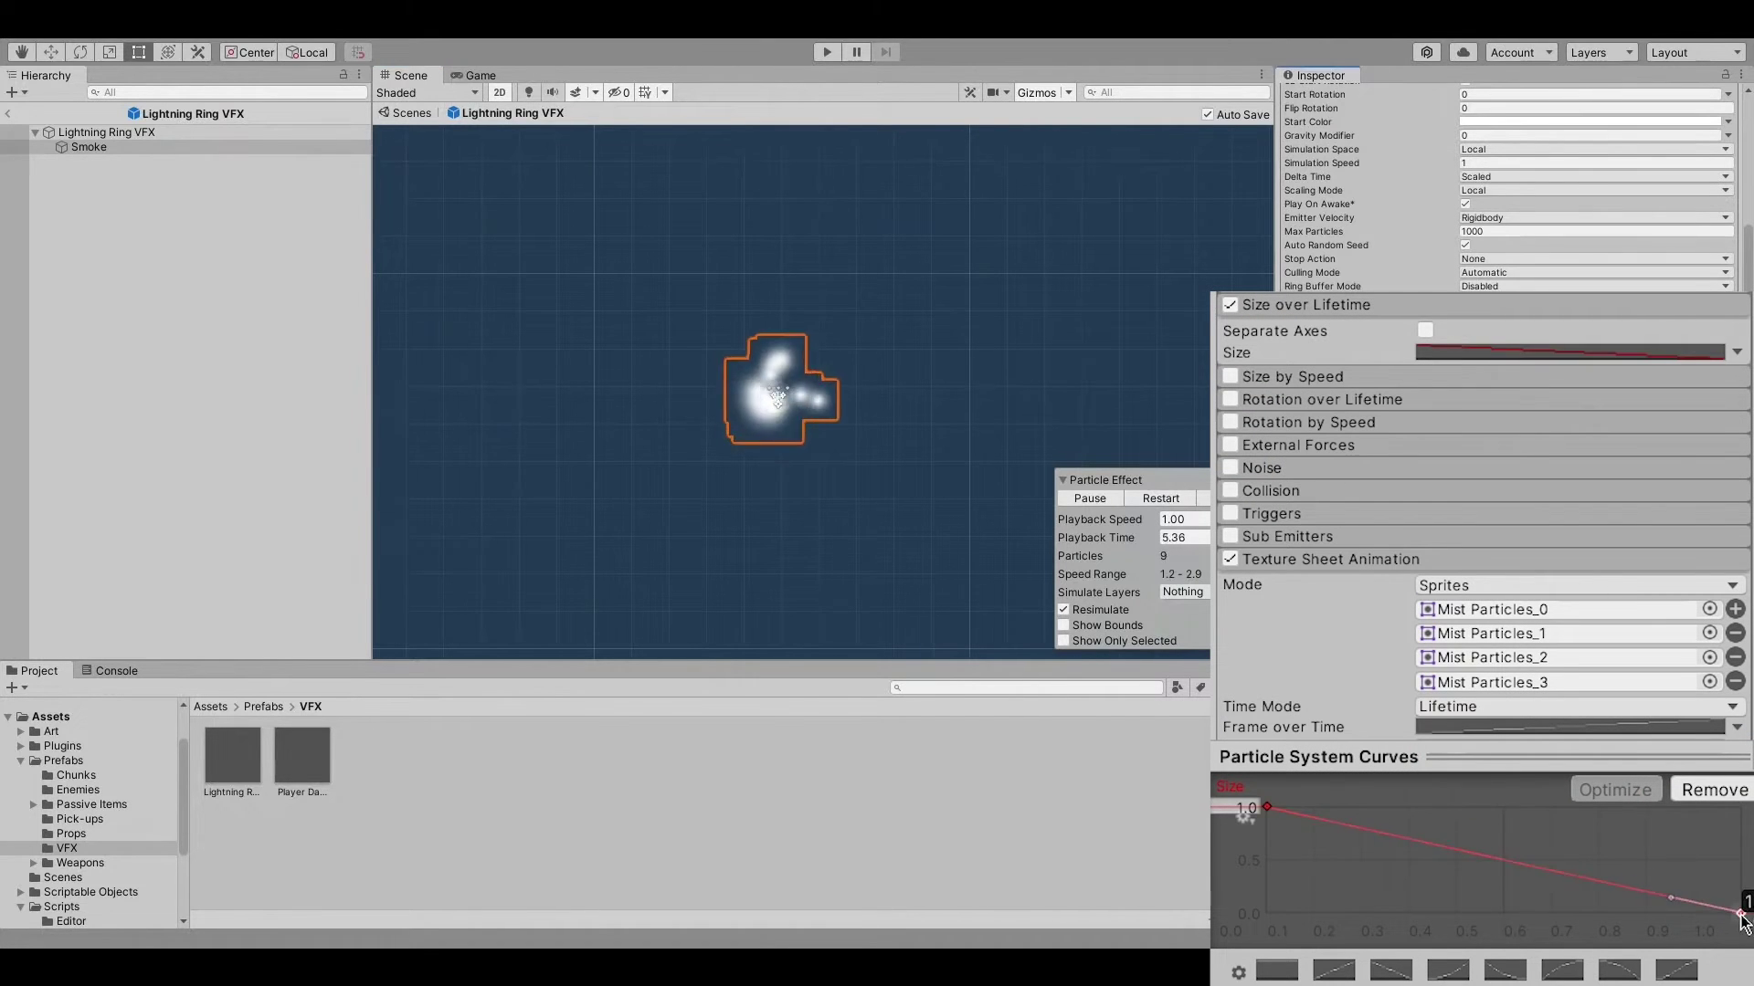
{"action": "left_click_drag", "start_coordinate": [1740, 933], "coordinate": [1741, 836]}
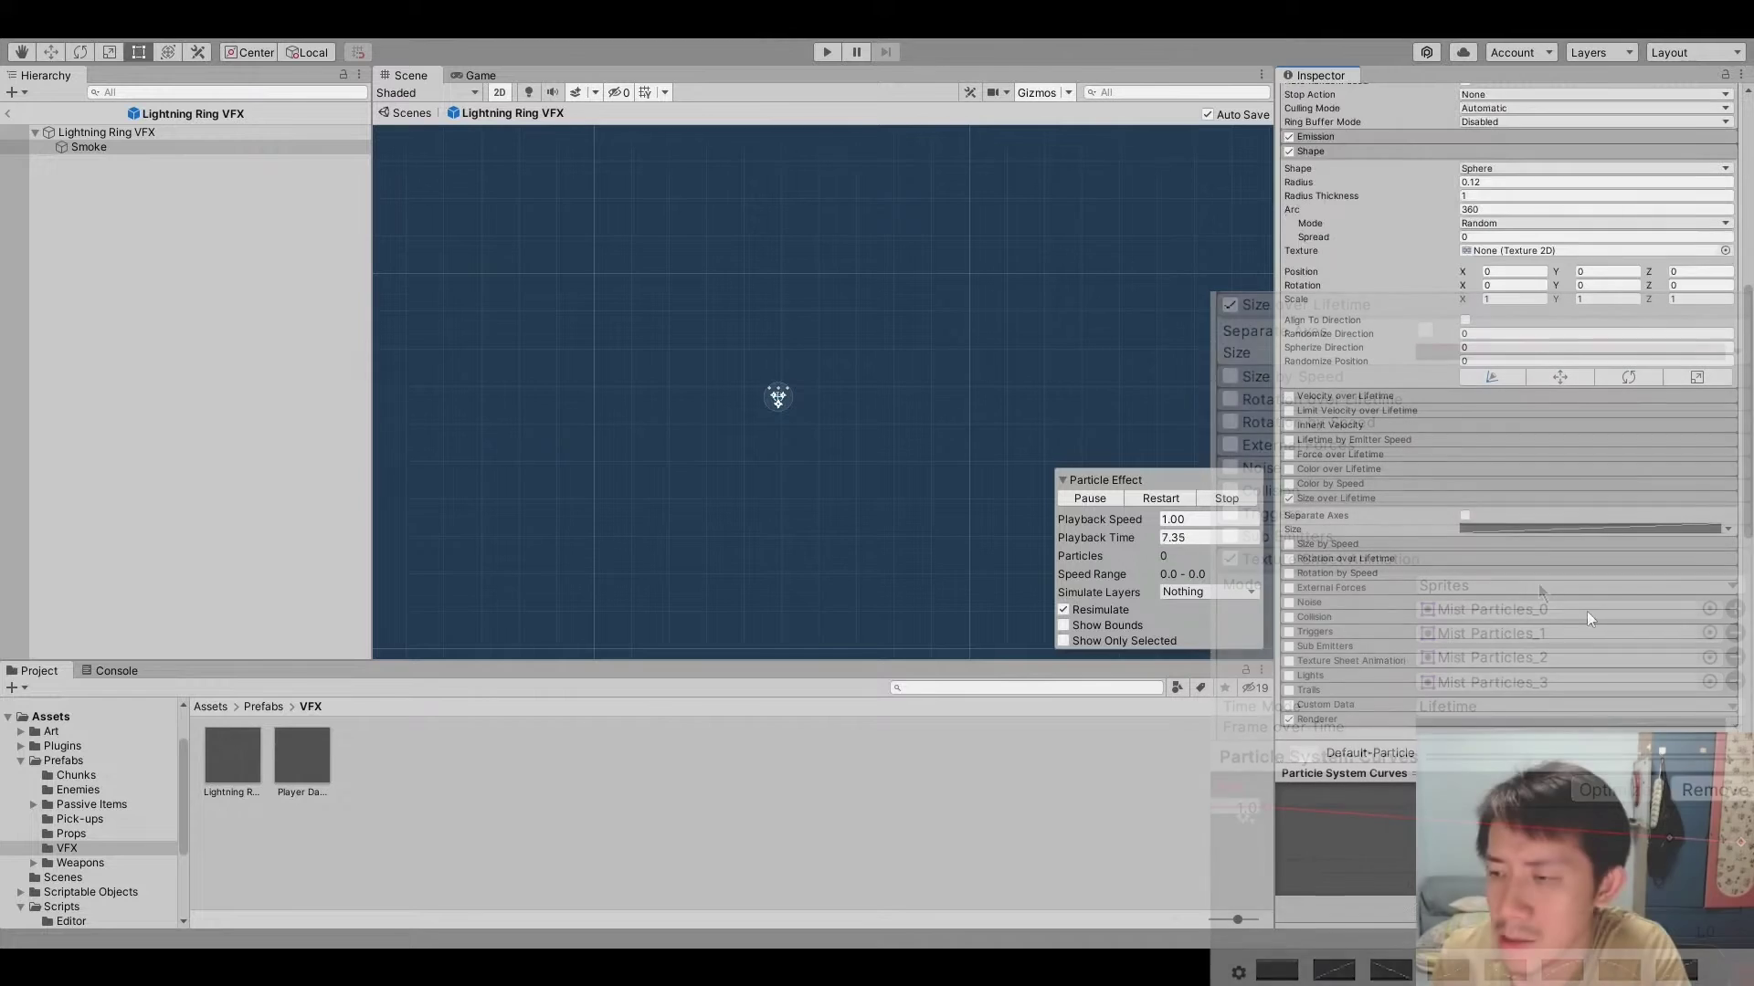
{"action": "left_click", "coordinate": [1160, 497]}
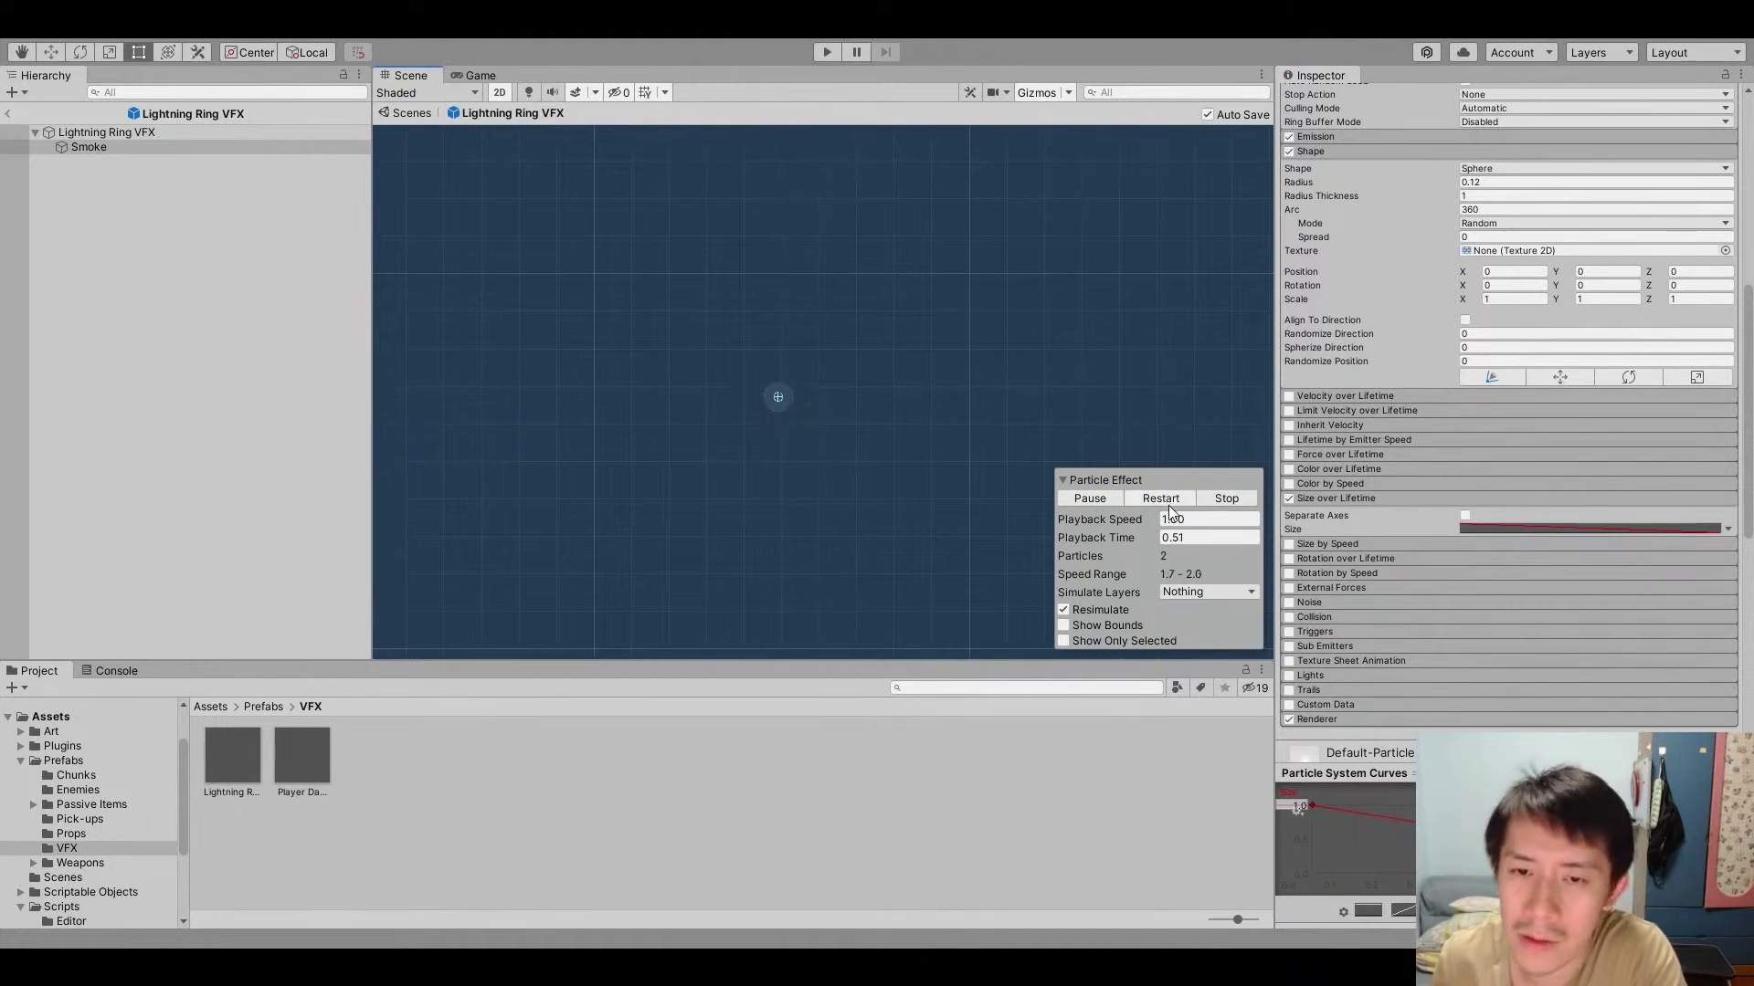
{"action": "scroll", "coordinate": [1517, 454], "scroll_direction": "up", "scroll_amount": 10}
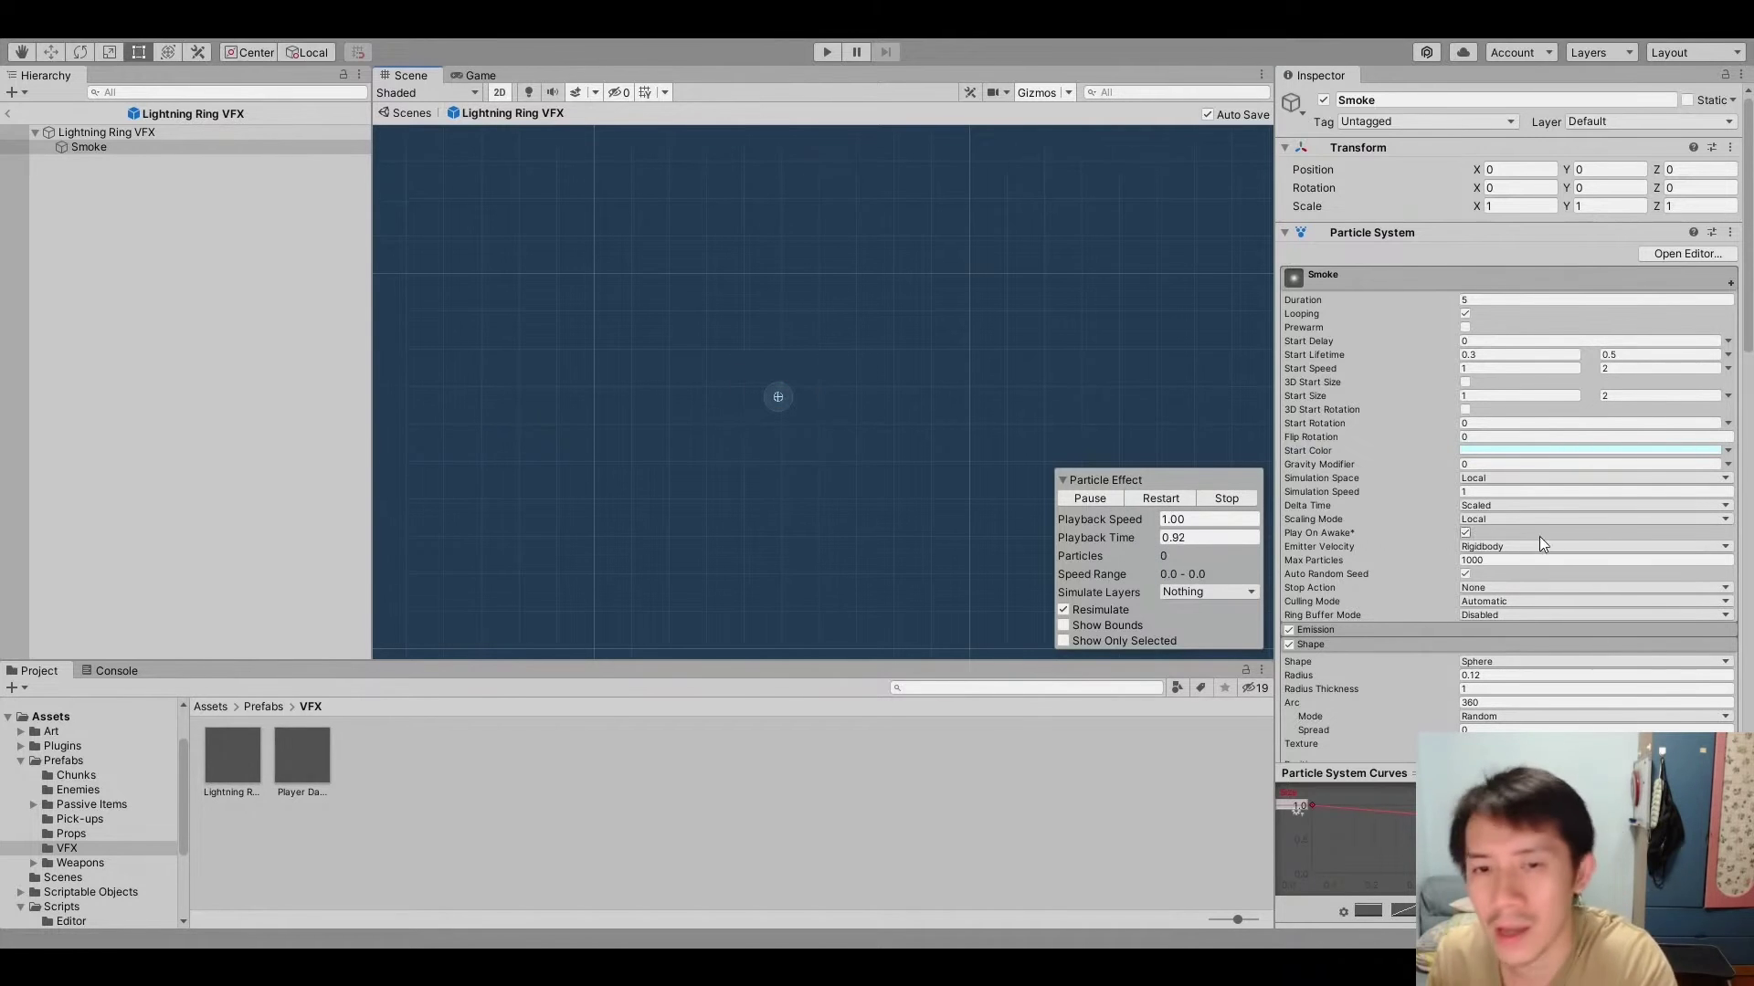
{"action": "scroll", "coordinate": [1542, 542], "scroll_direction": "down", "scroll_amount": 10}
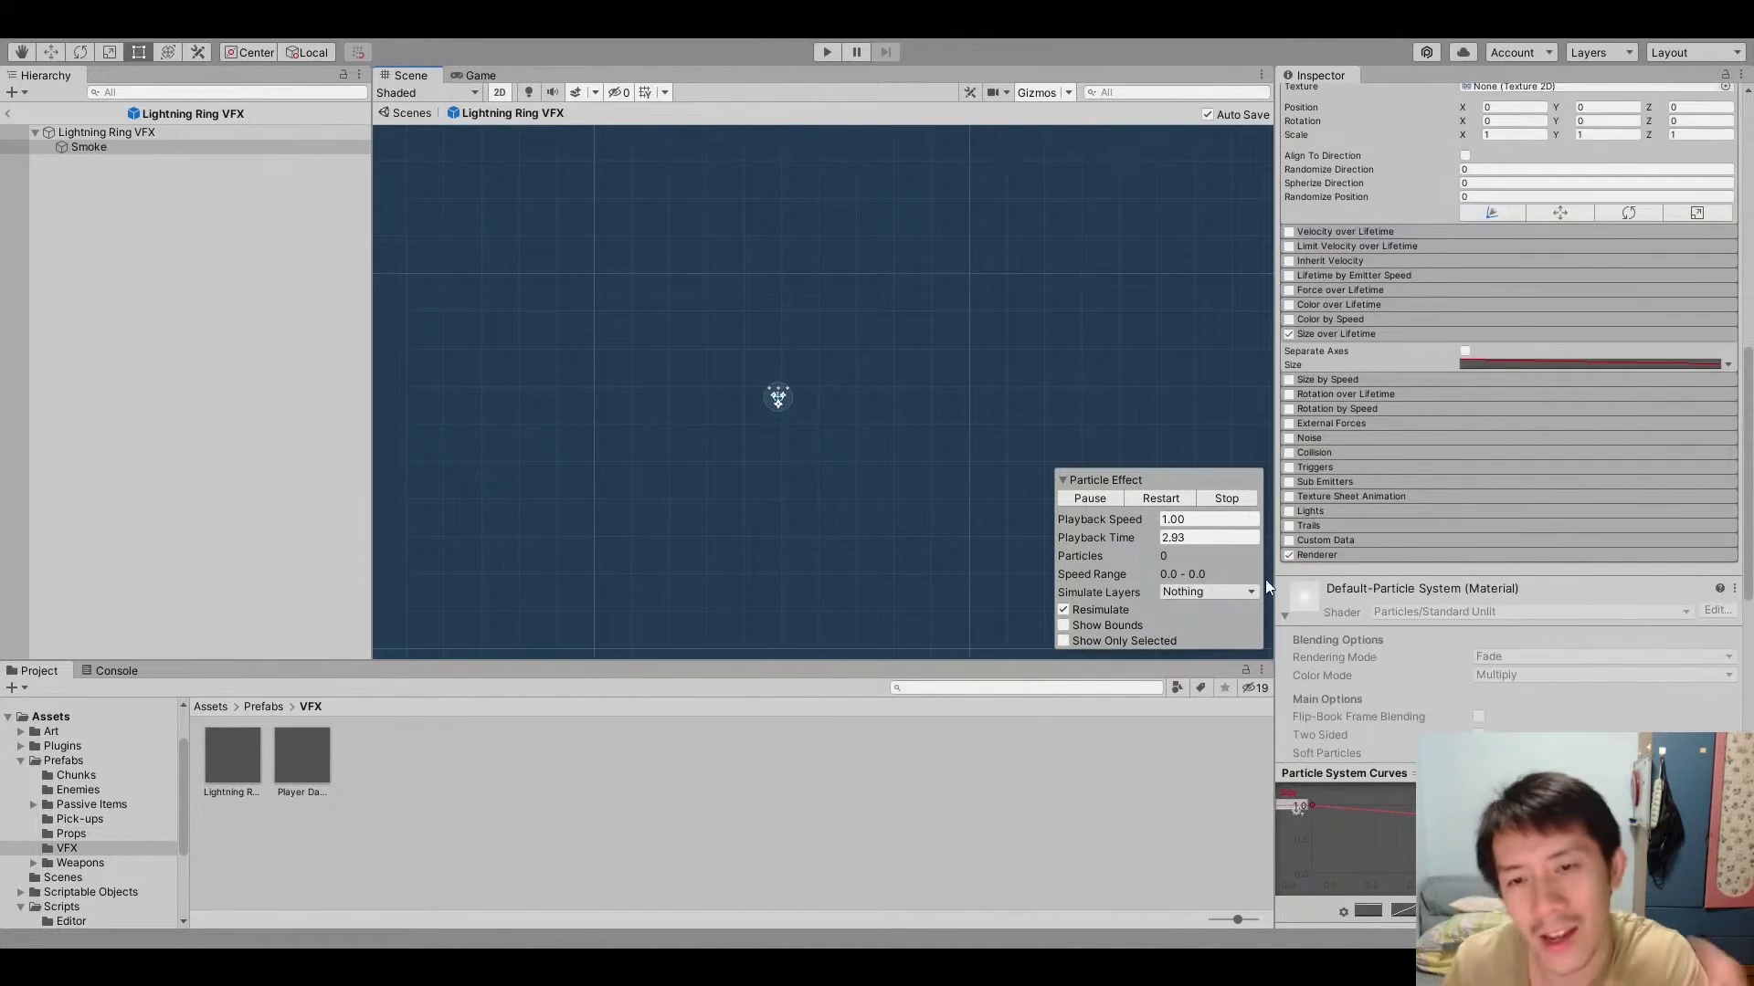
{"action": "left_click", "coordinate": [1192, 497]}
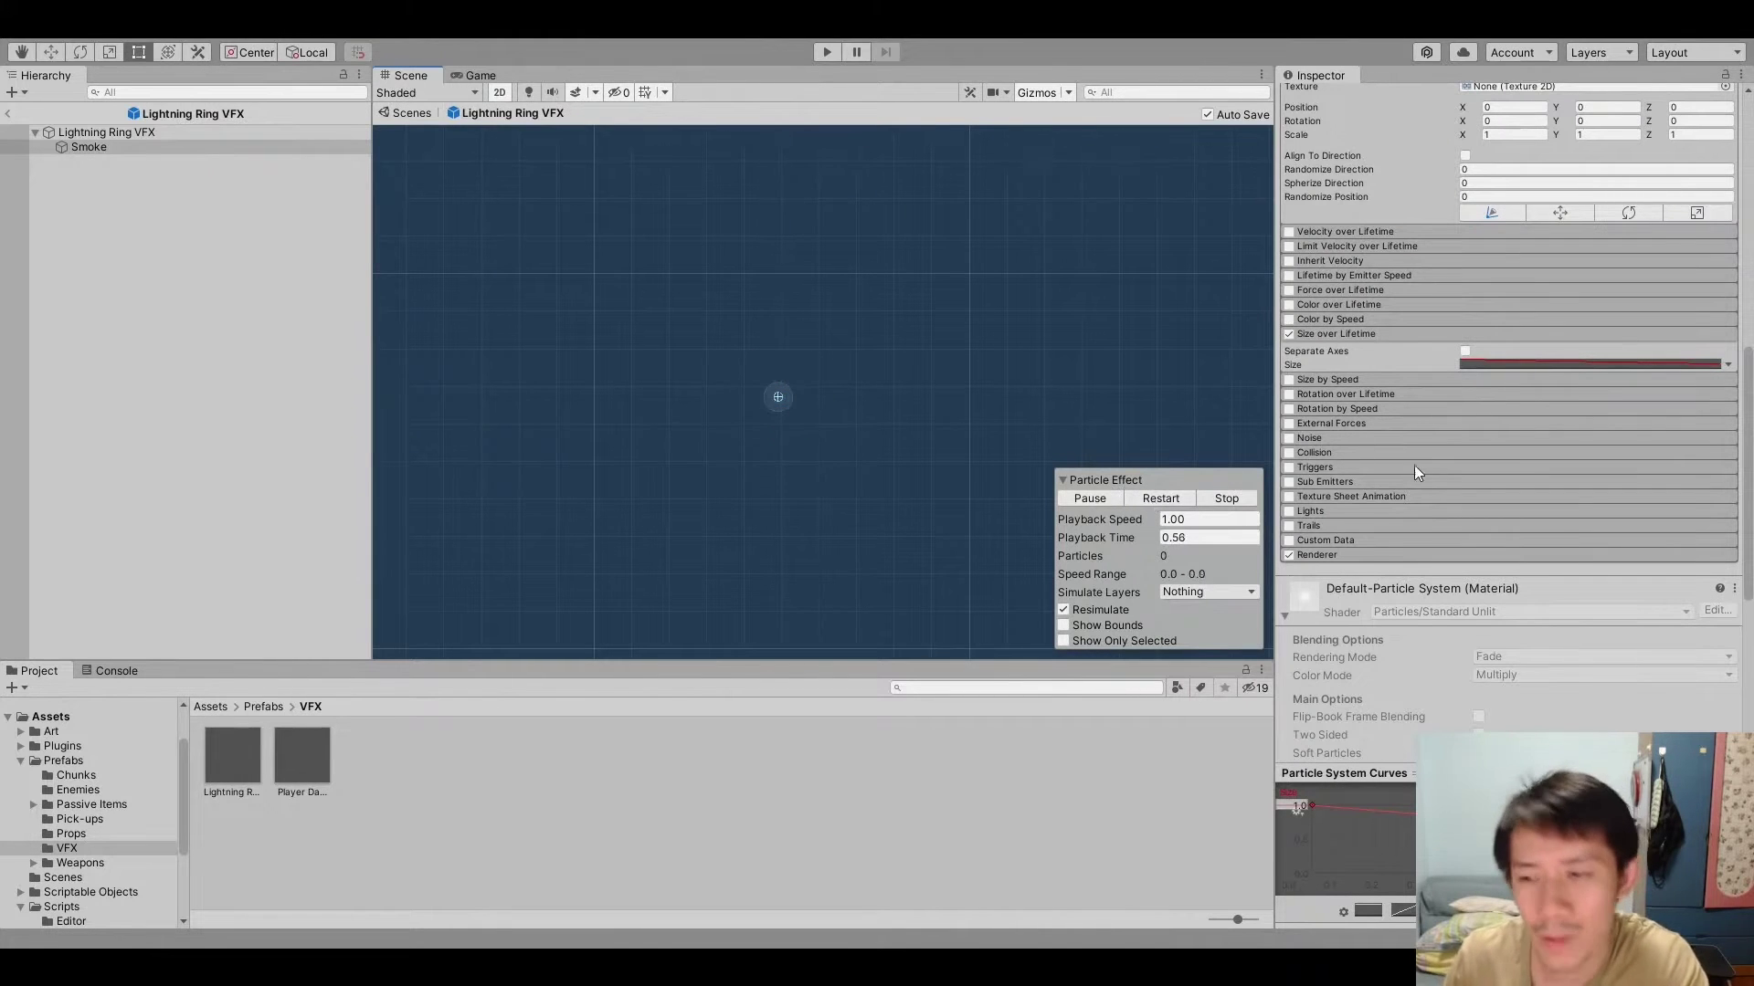
{"action": "scroll", "coordinate": [1418, 468], "scroll_direction": "down", "scroll_amount": 5}
{"action": "left_click", "coordinate": [1172, 501]}
Assign the Additive-Particle material to the Smoke renderer and enable Texture Sheet Animation
{"action": "left_click", "coordinate": [1330, 391]}
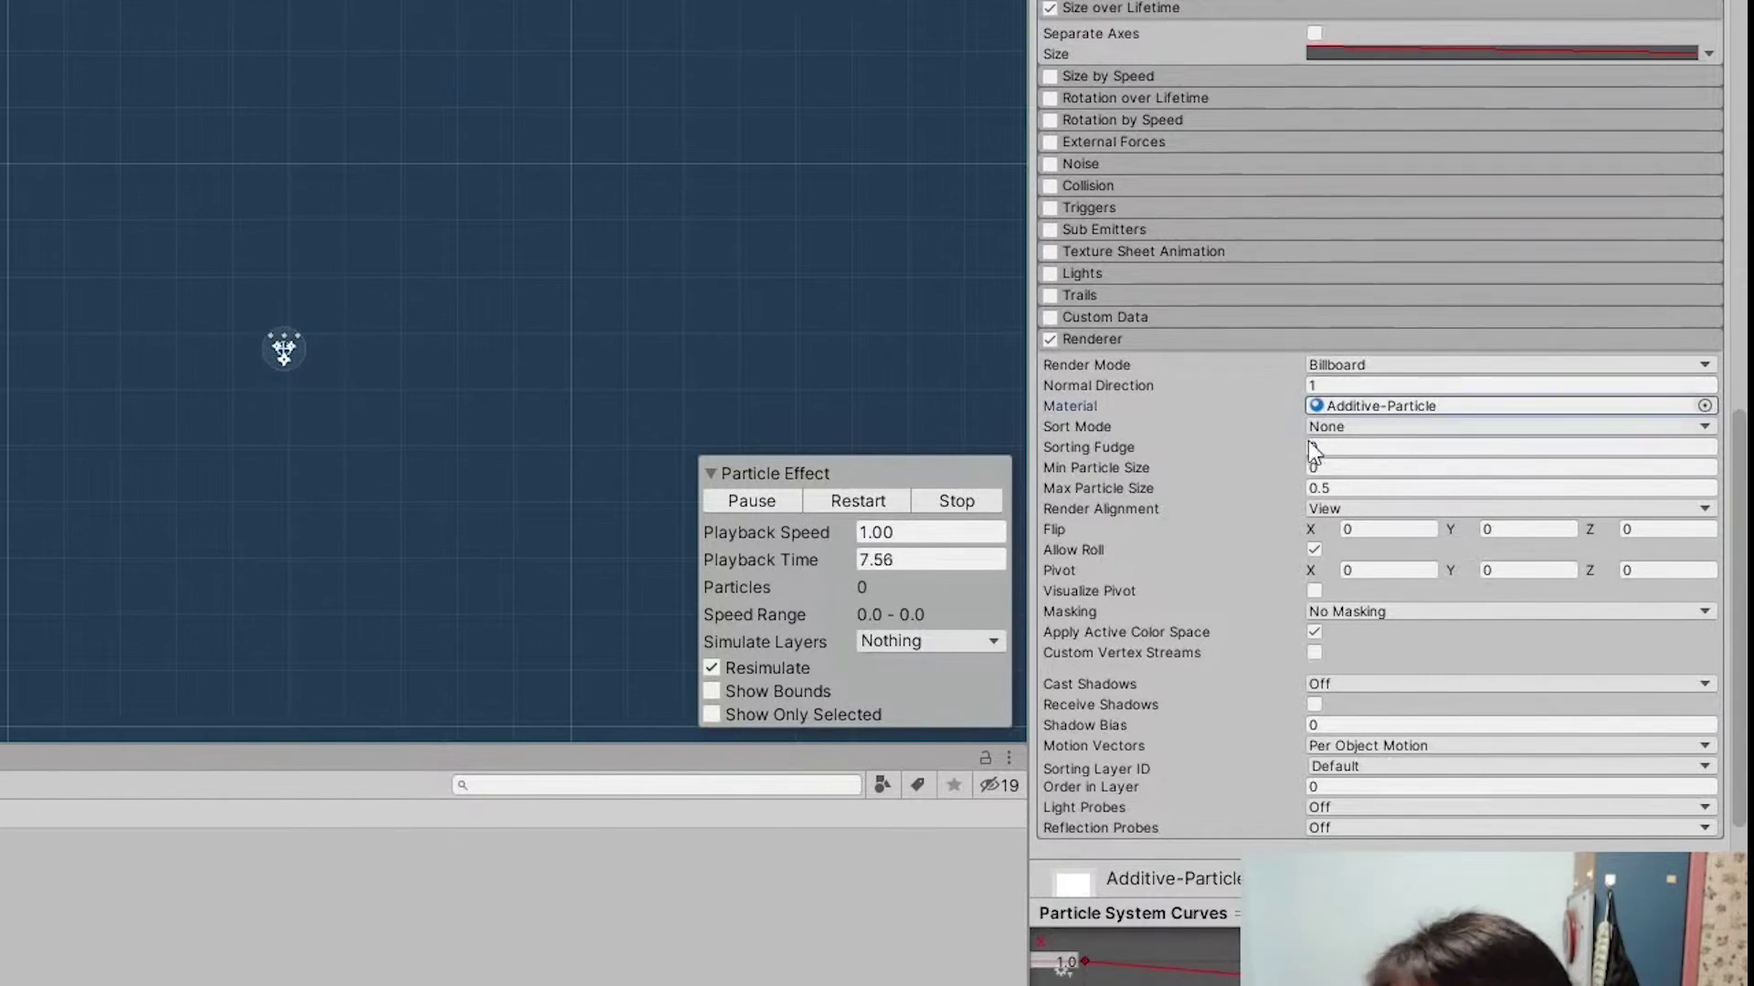
{"action": "left_click", "coordinate": [1507, 405]}
{"action": "left_click", "coordinate": [858, 500]}
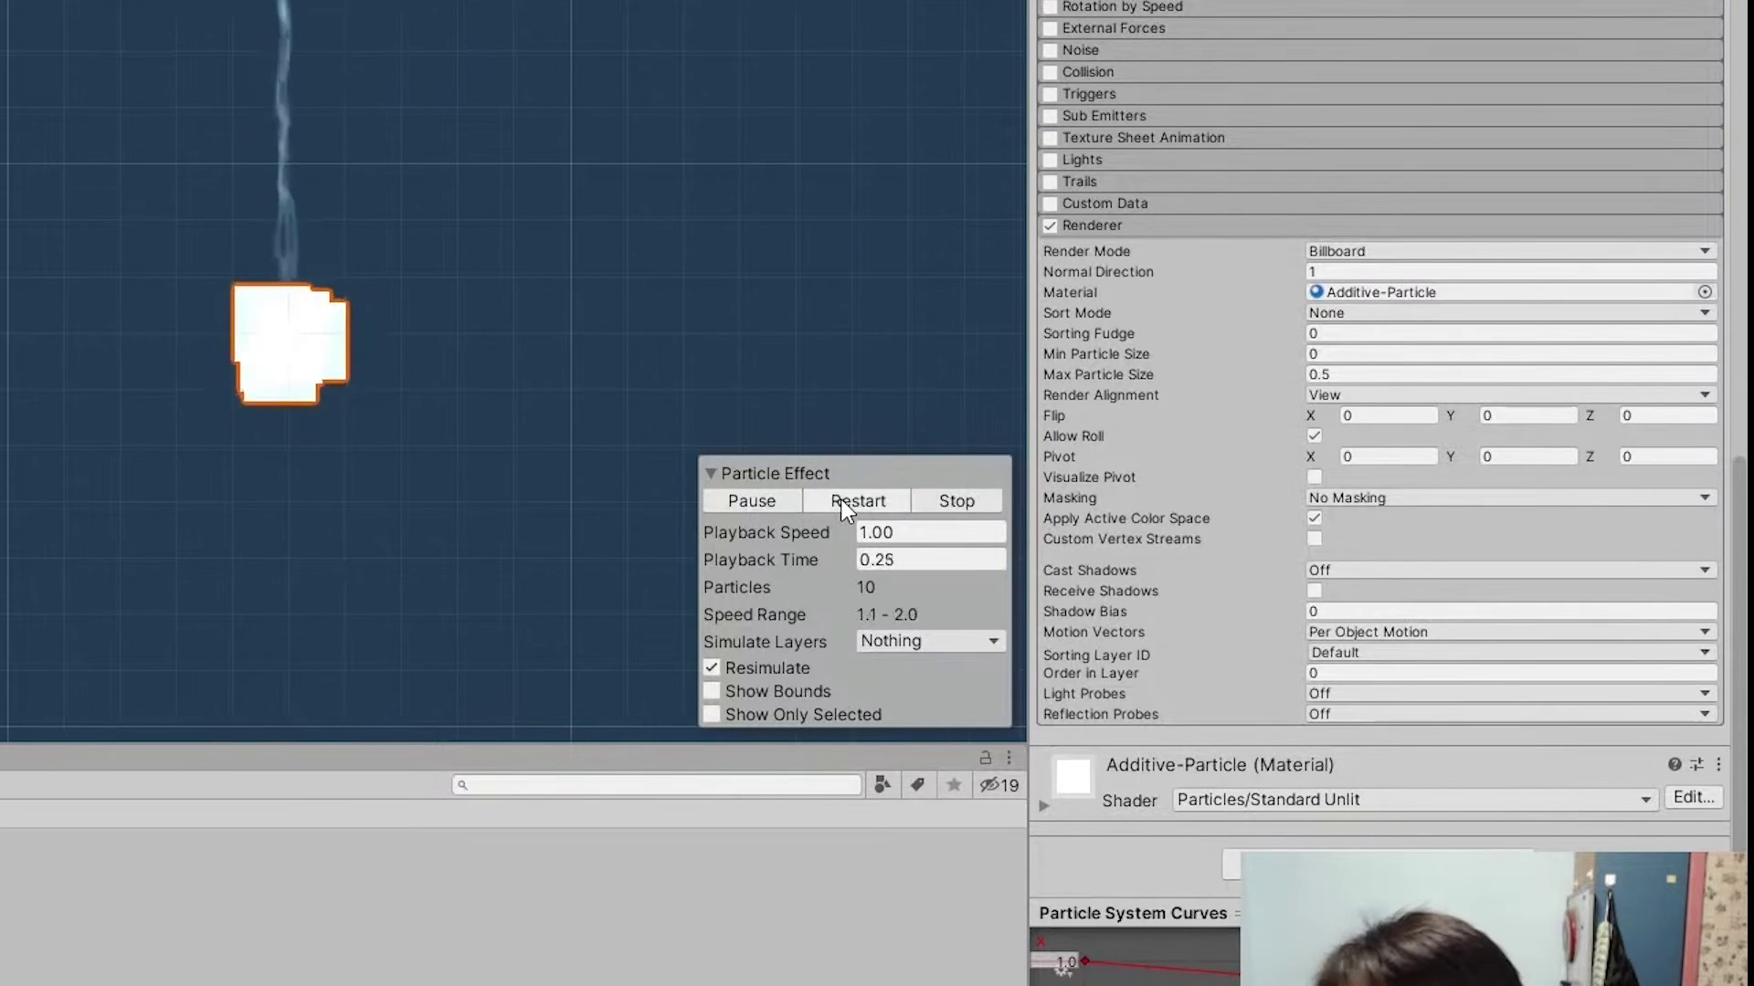
{"action": "left_click", "coordinate": [1049, 224]}
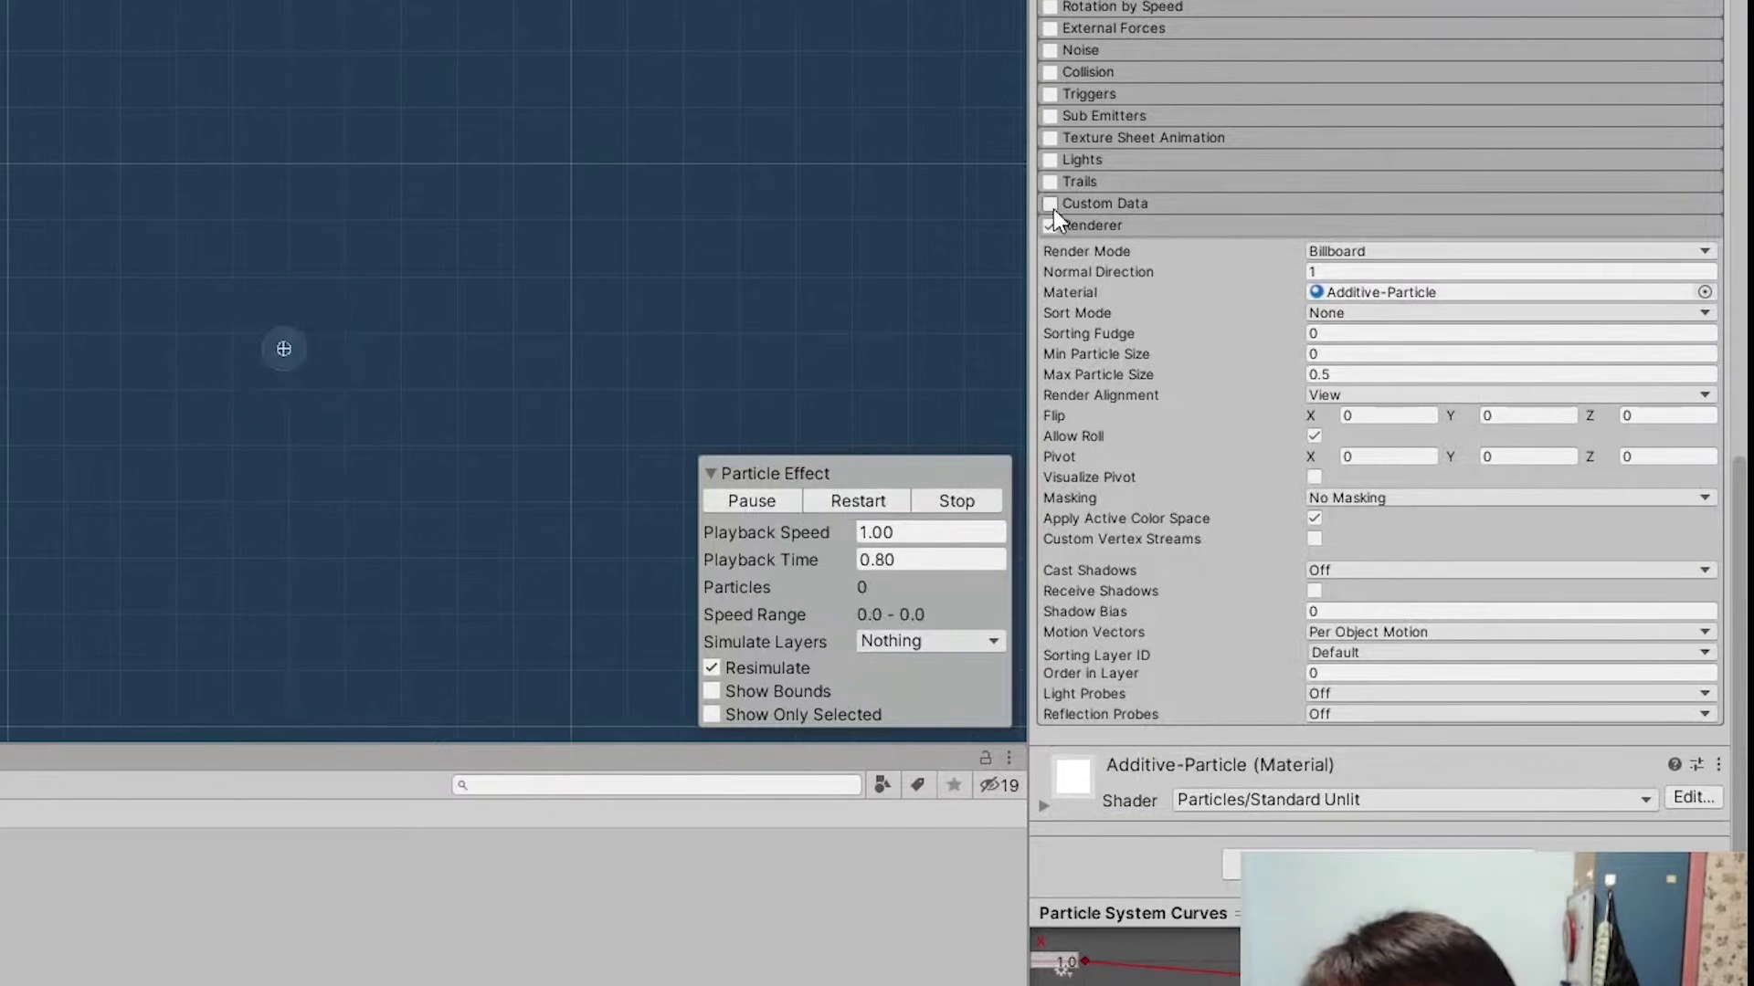
{"action": "left_click", "coordinate": [1050, 137]}
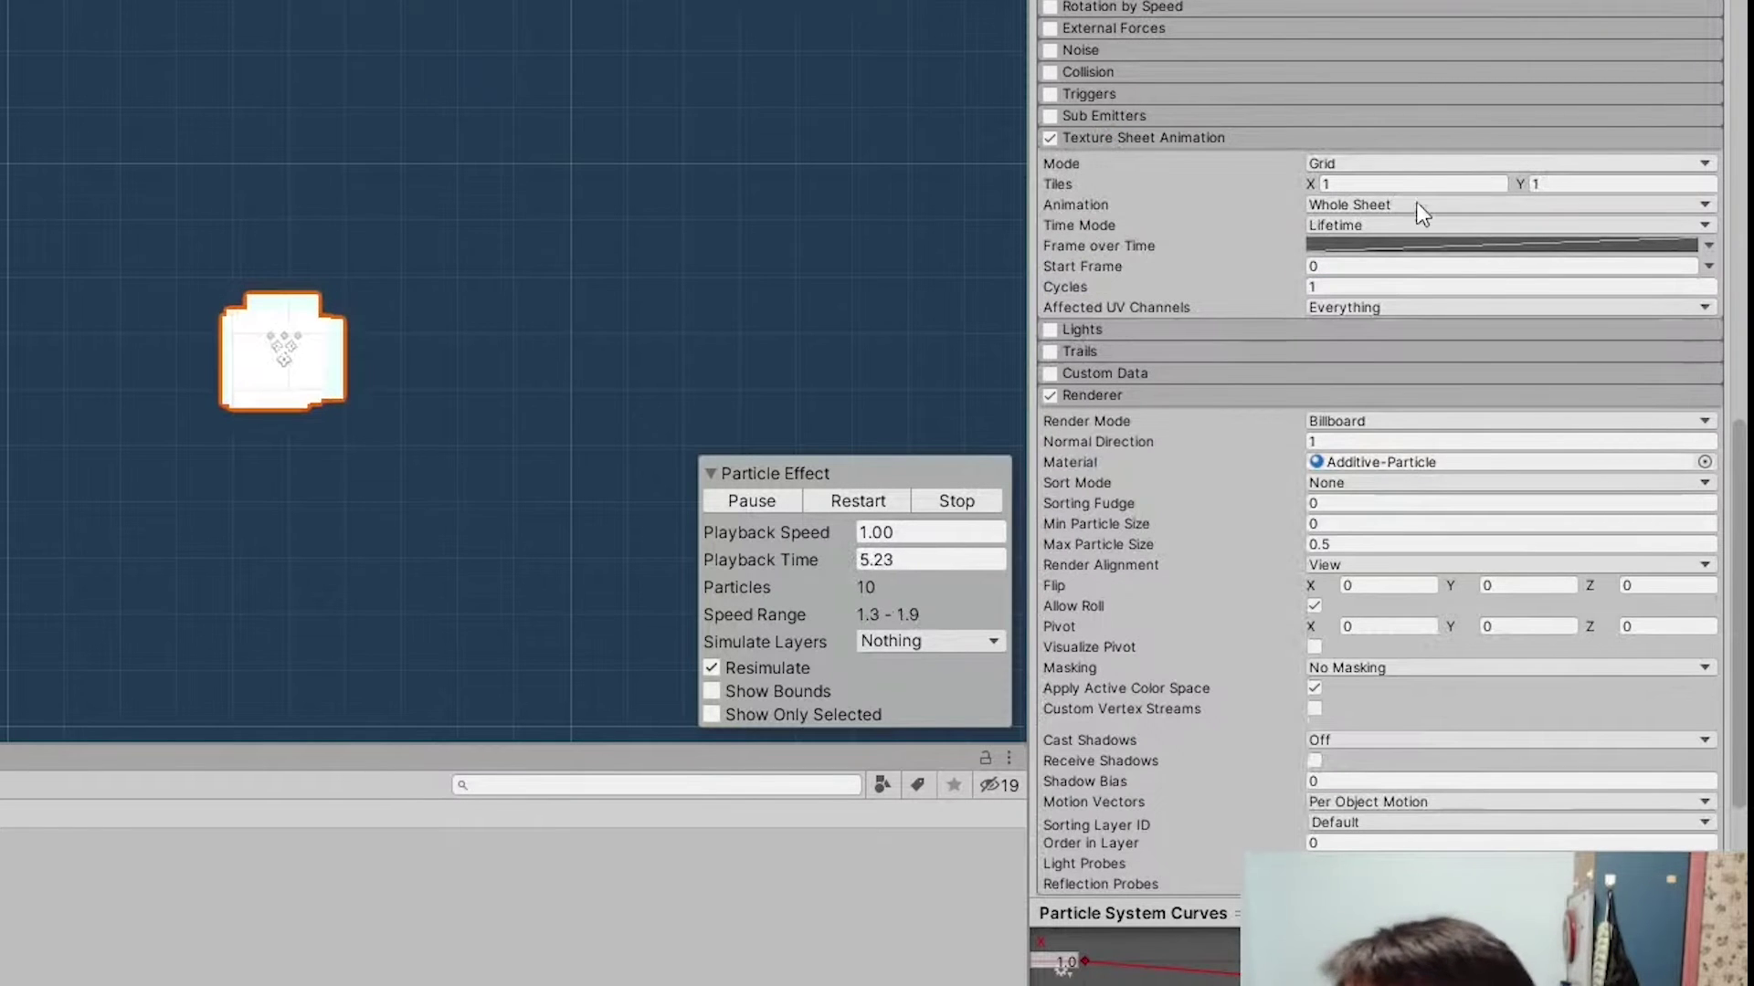
Switch Texture Sheet Animation to Sprites mode and expand Mist Particles in Assets/Art/VFX
{"action": "left_click", "coordinate": [1508, 163]}
{"action": "left_click", "coordinate": [1507, 207]}
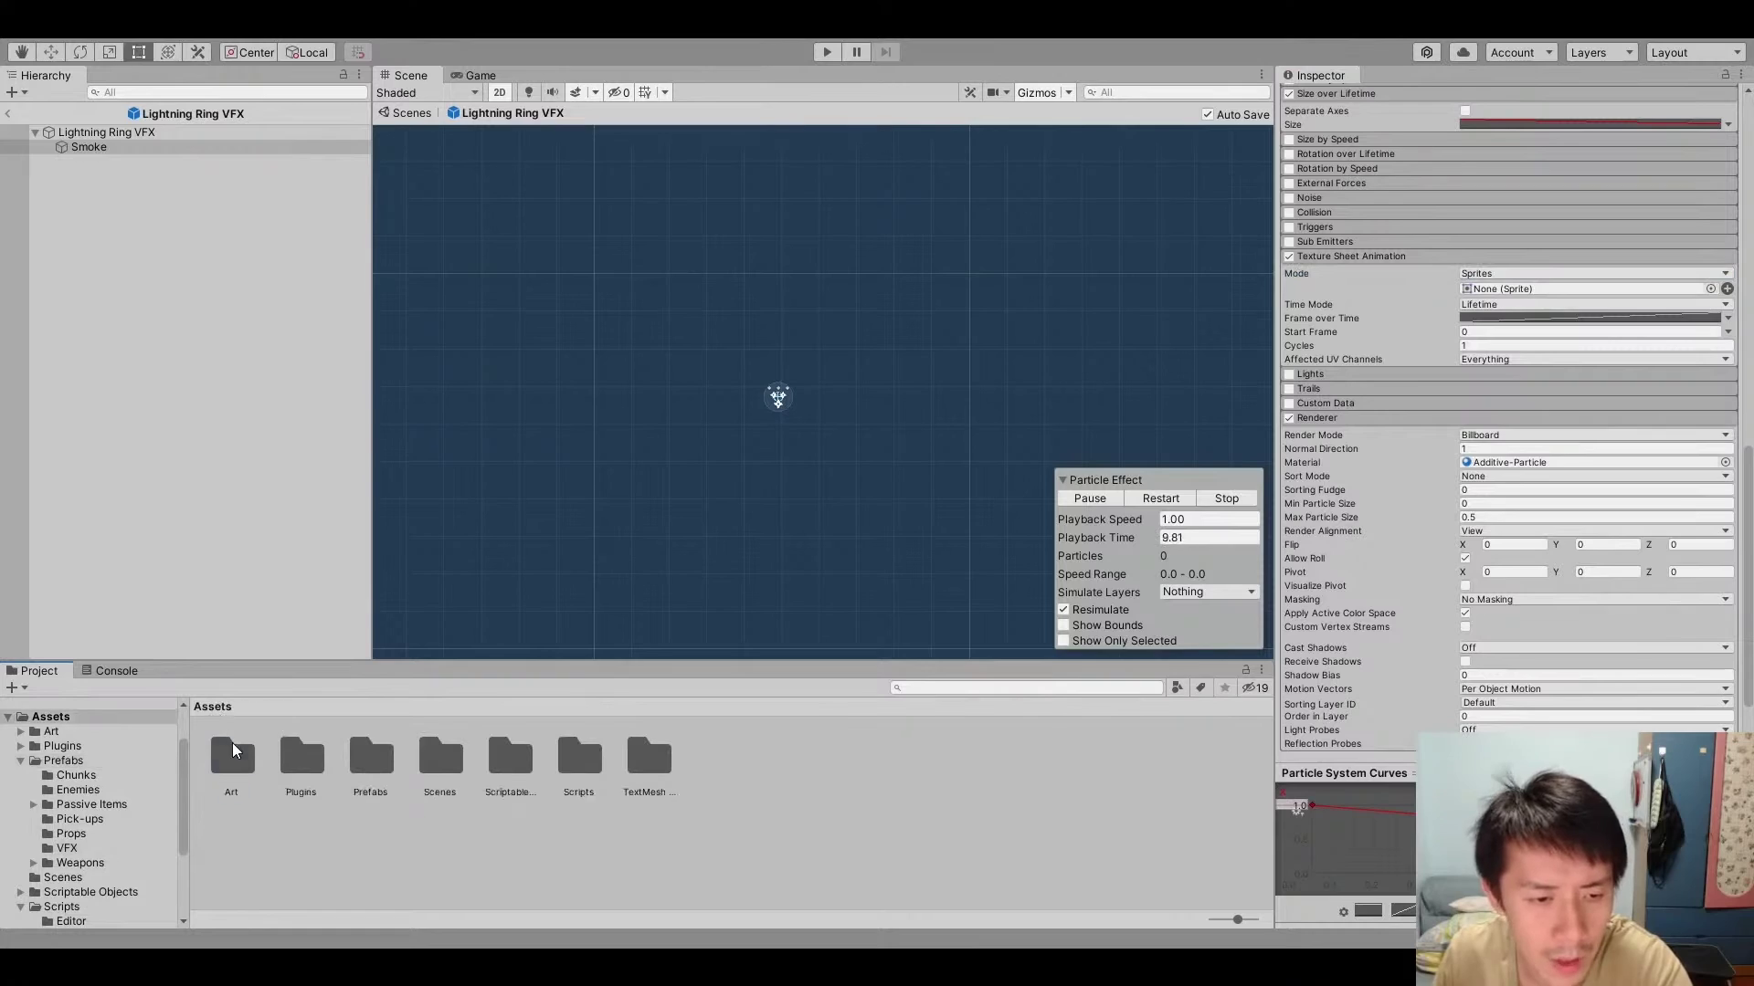
{"action": "double_click", "coordinate": [297, 715]}
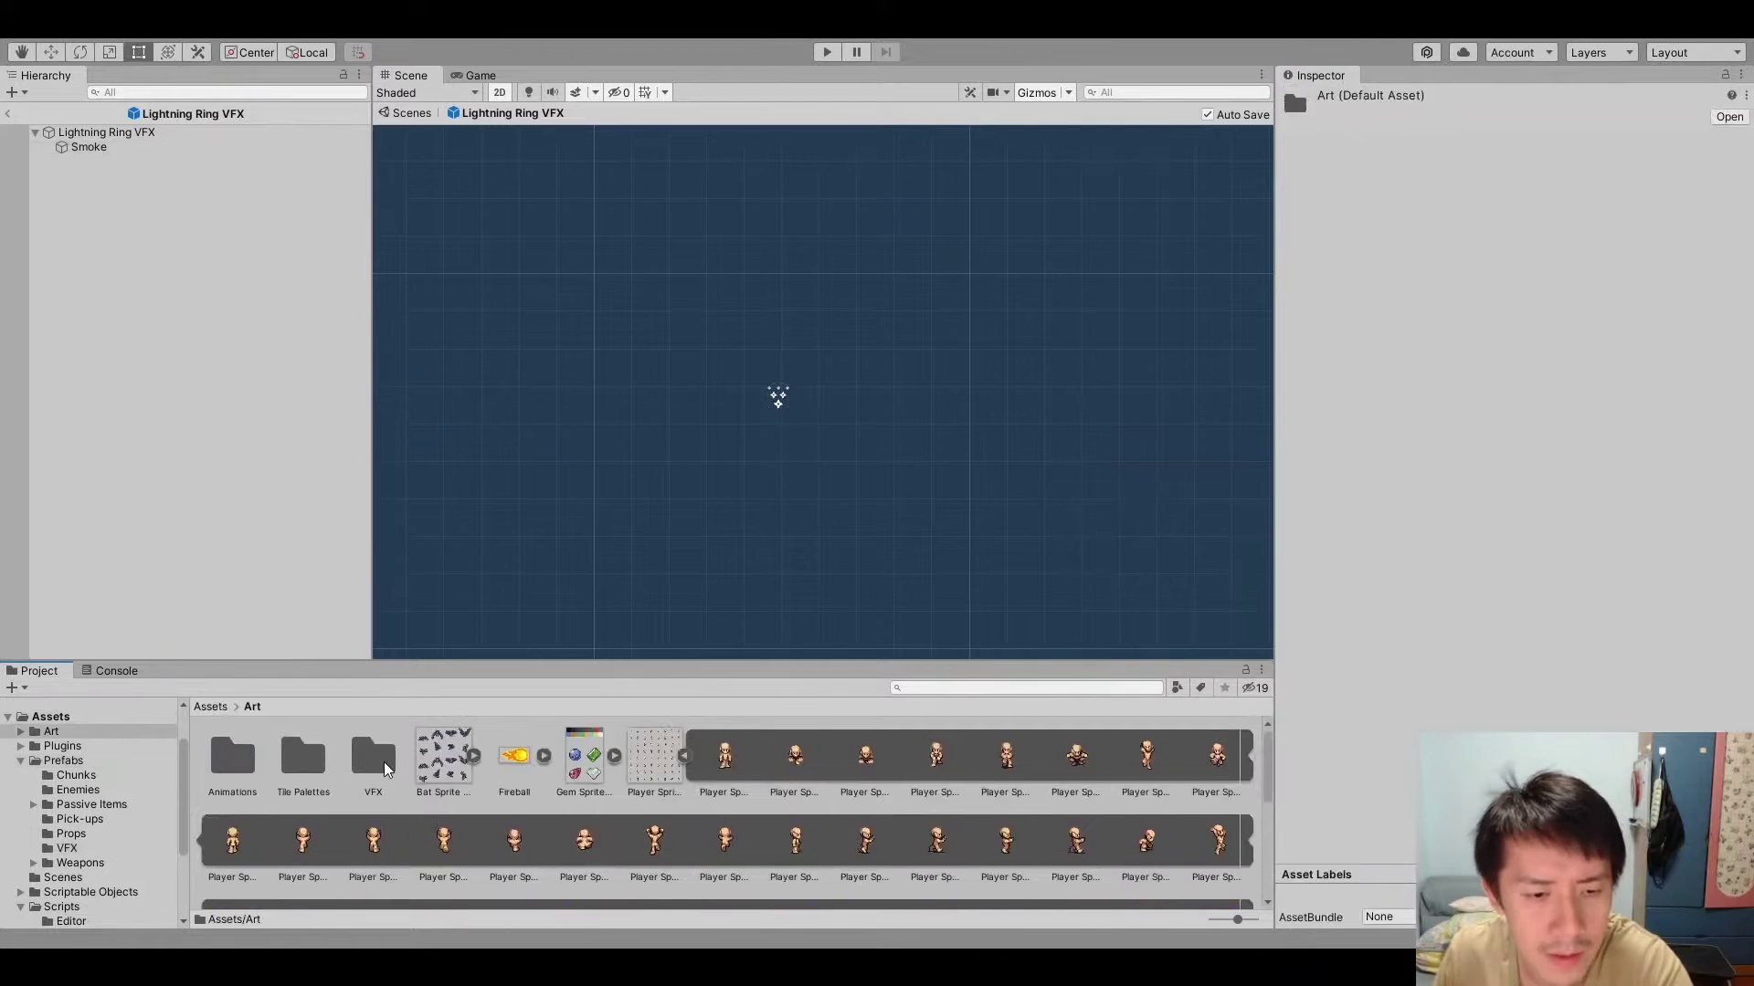
{"action": "left_click", "coordinate": [439, 761]}
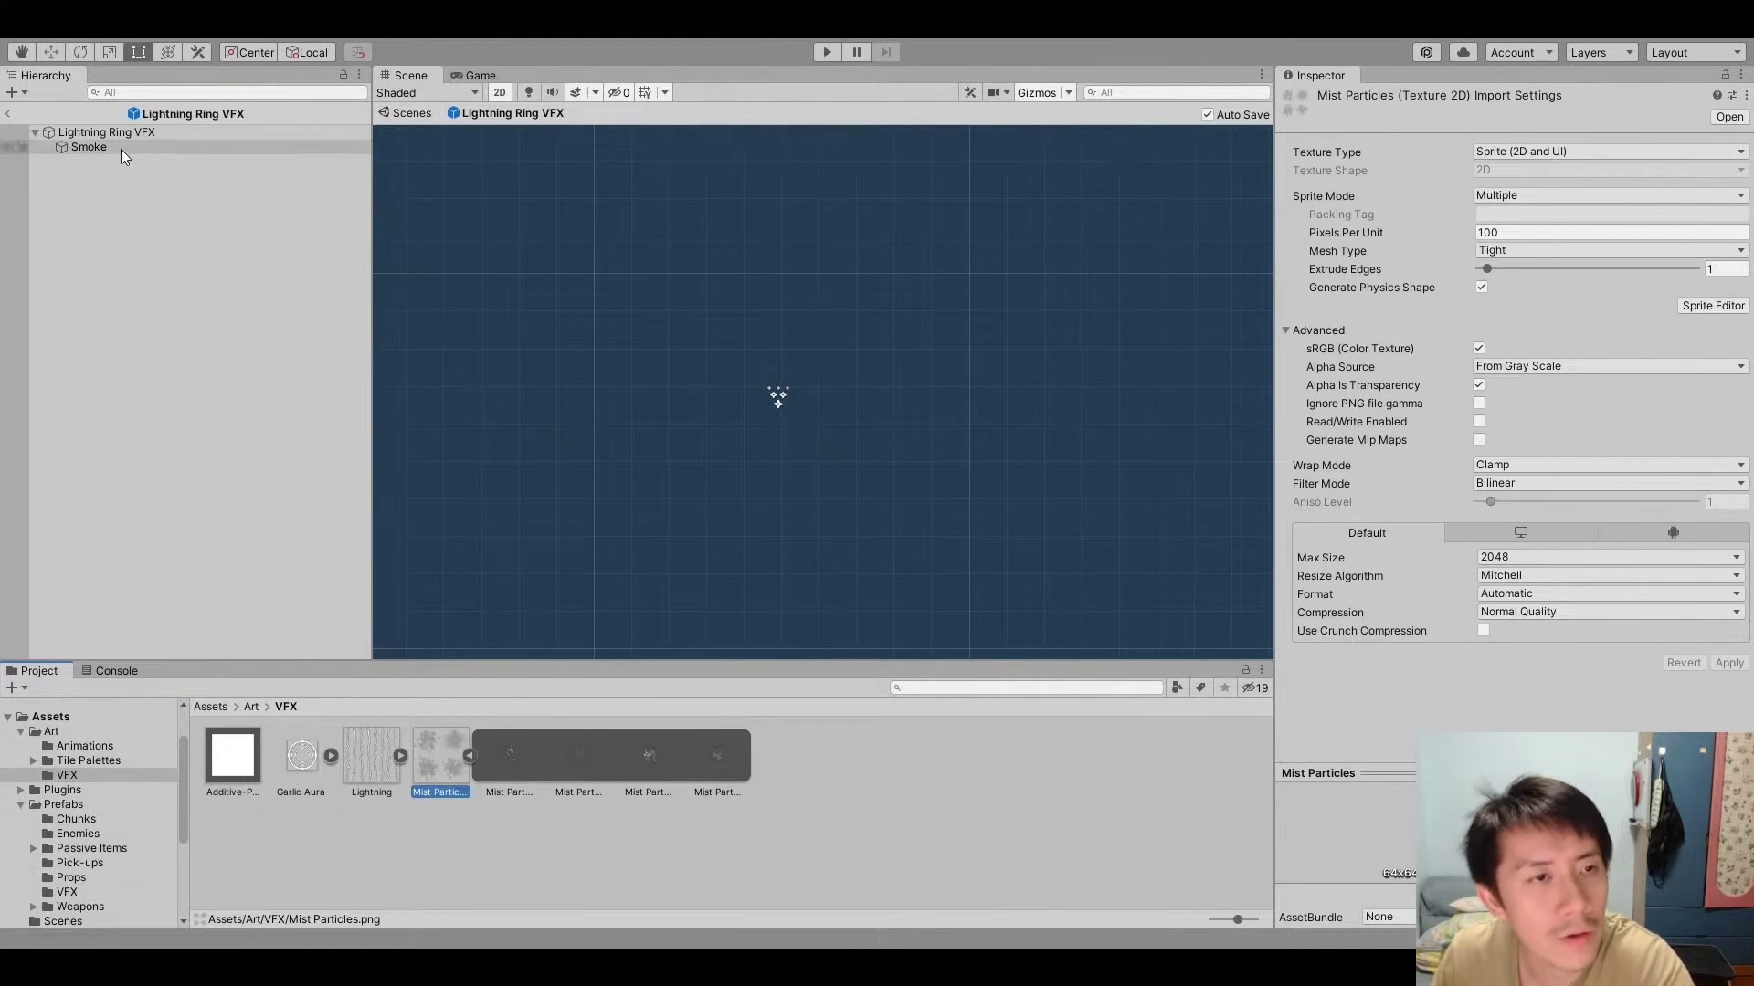
{"action": "left_click", "coordinate": [107, 147]}
{"action": "scroll", "coordinate": [1506, 479], "scroll_direction": "down", "scroll_amount": 5}
{"action": "scroll", "coordinate": [1600, 544], "scroll_direction": "down", "scroll_amount": 5}
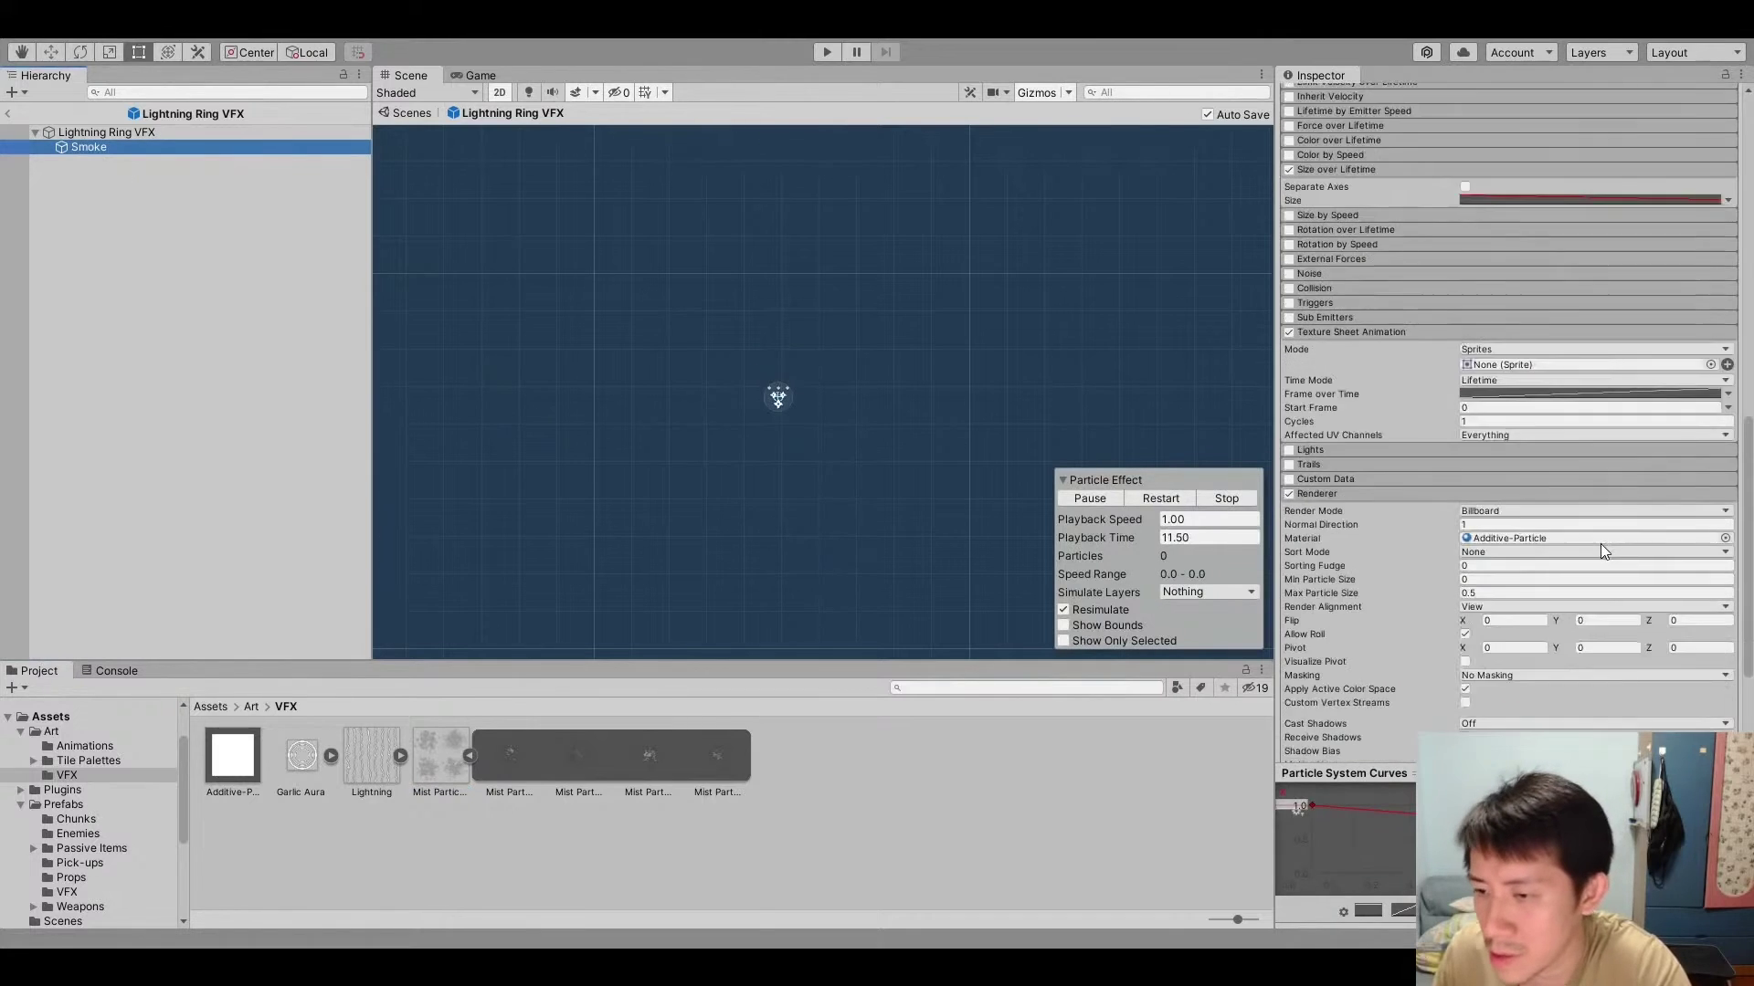
{"action": "scroll", "coordinate": [1601, 558], "scroll_direction": "down", "scroll_amount": 1}
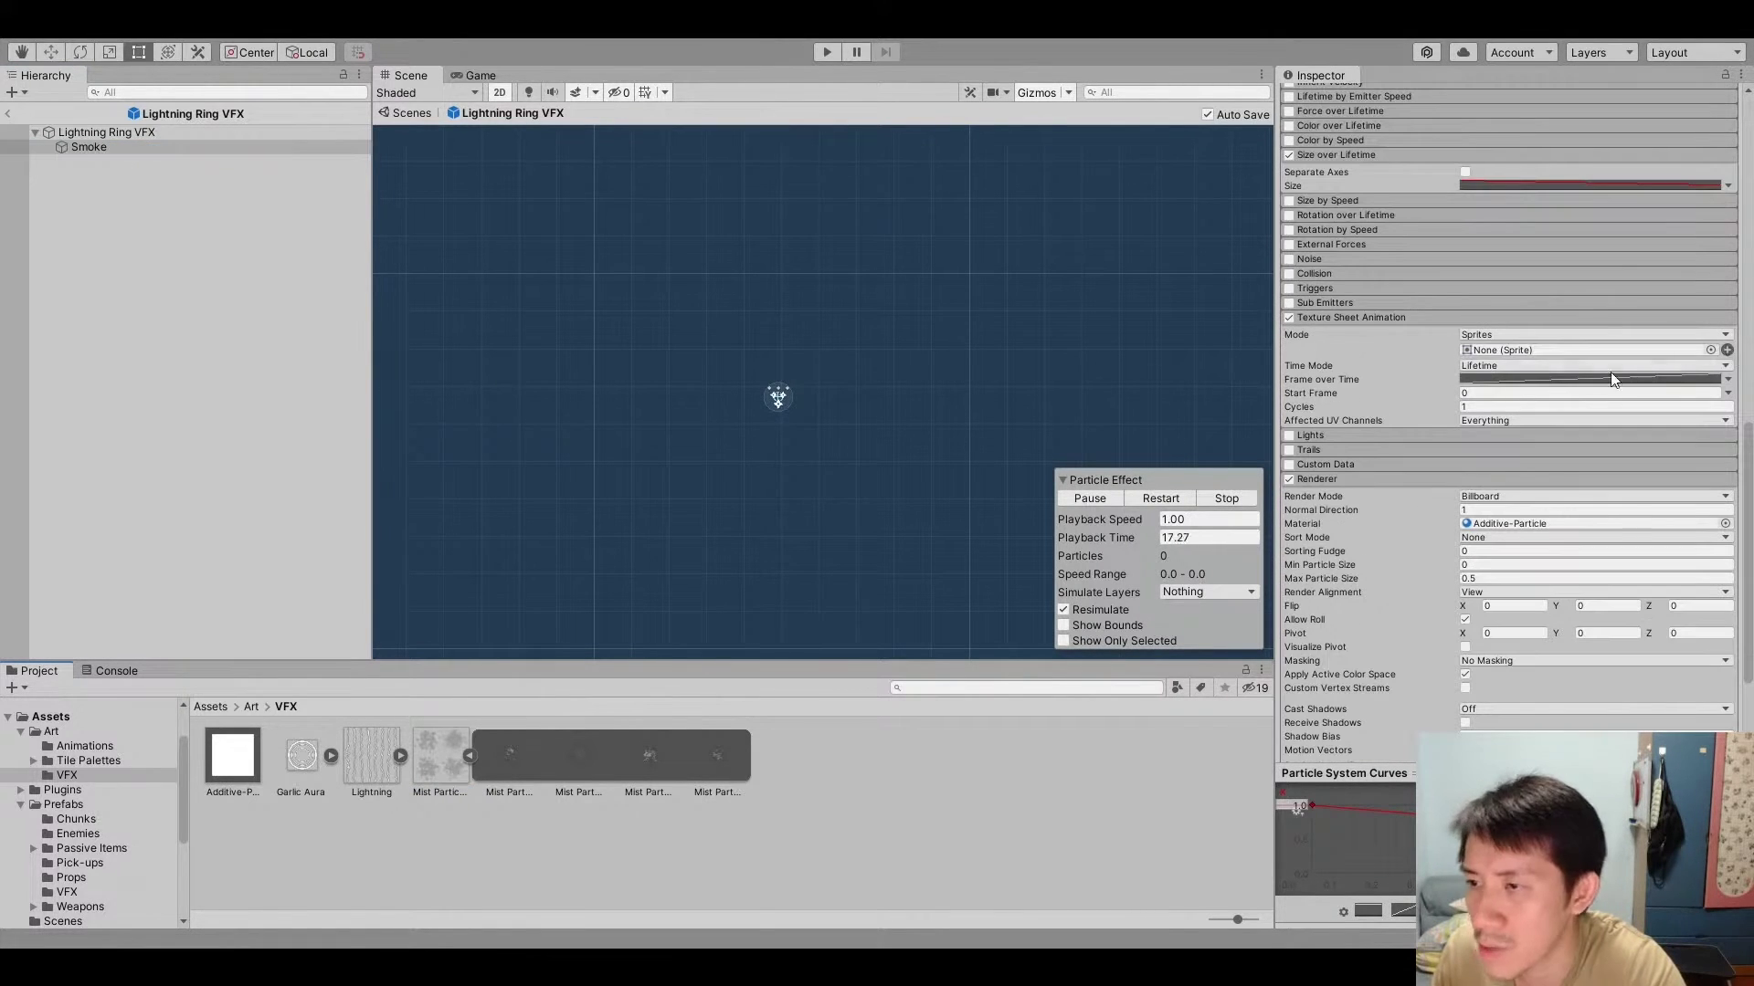
Fill four sprite slots with Mist Particles_0 through _3 and replay the animated smoke
{"action": "left_click_drag", "start_coordinate": [519, 753], "coordinate": [1576, 350]}
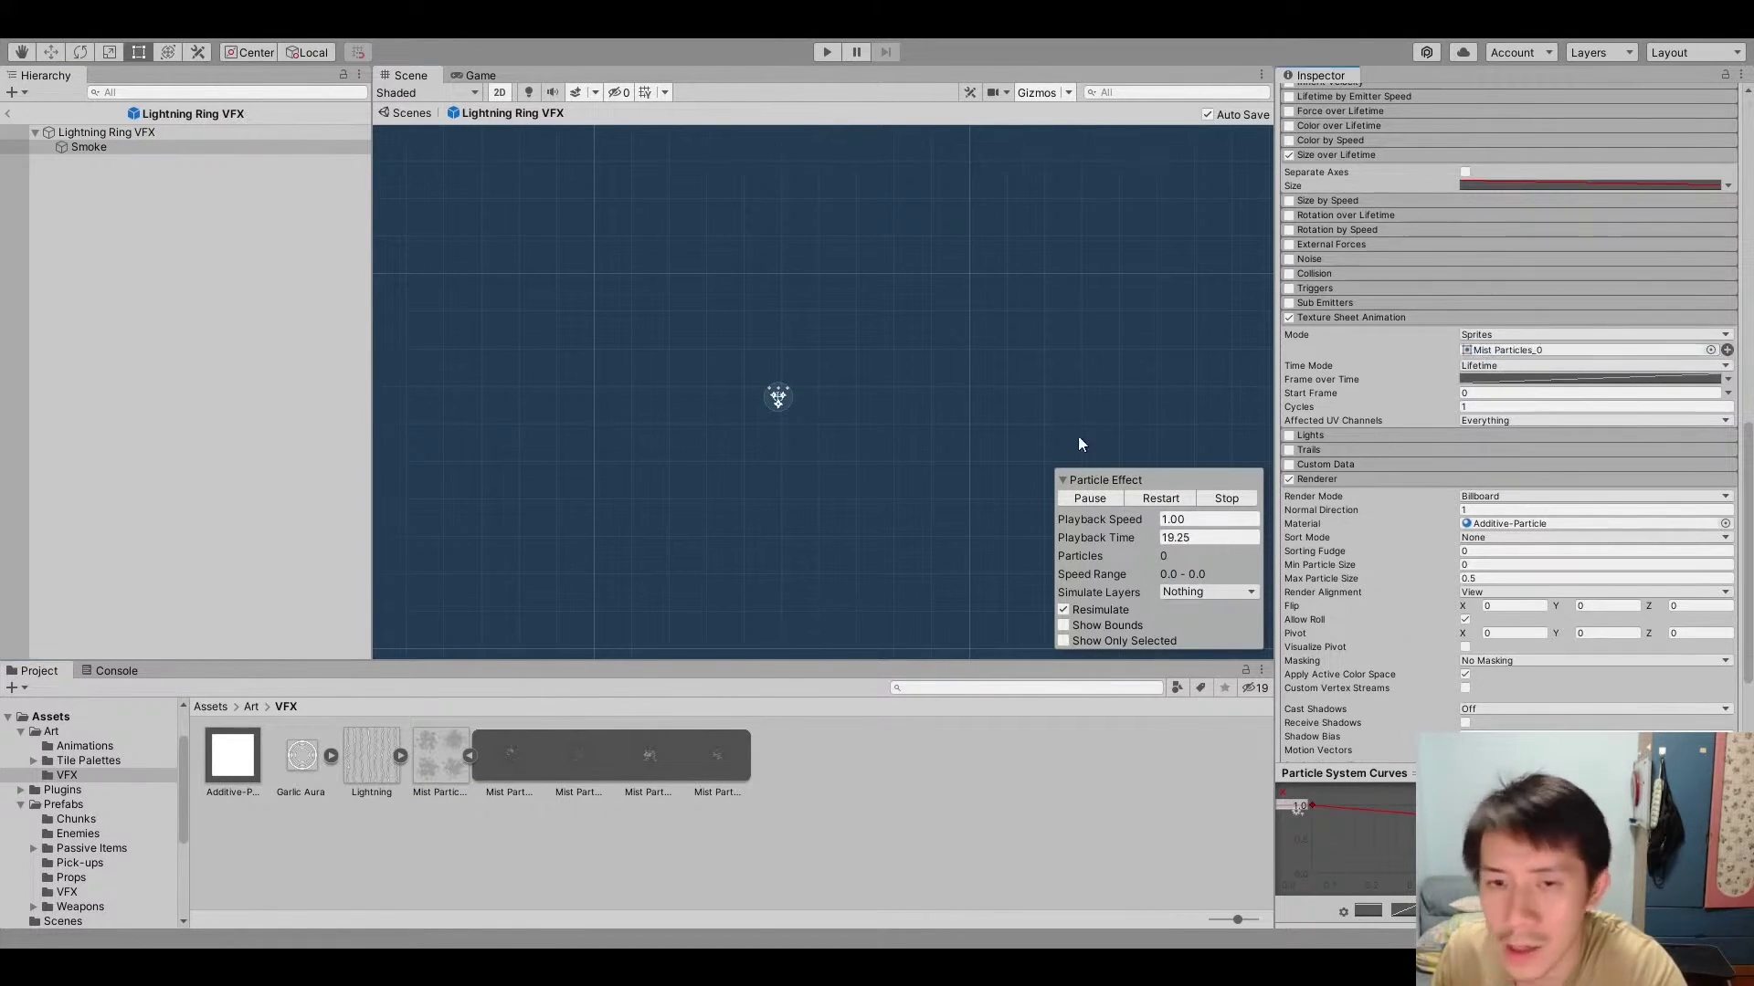
{"action": "left_click", "coordinate": [1162, 497]}
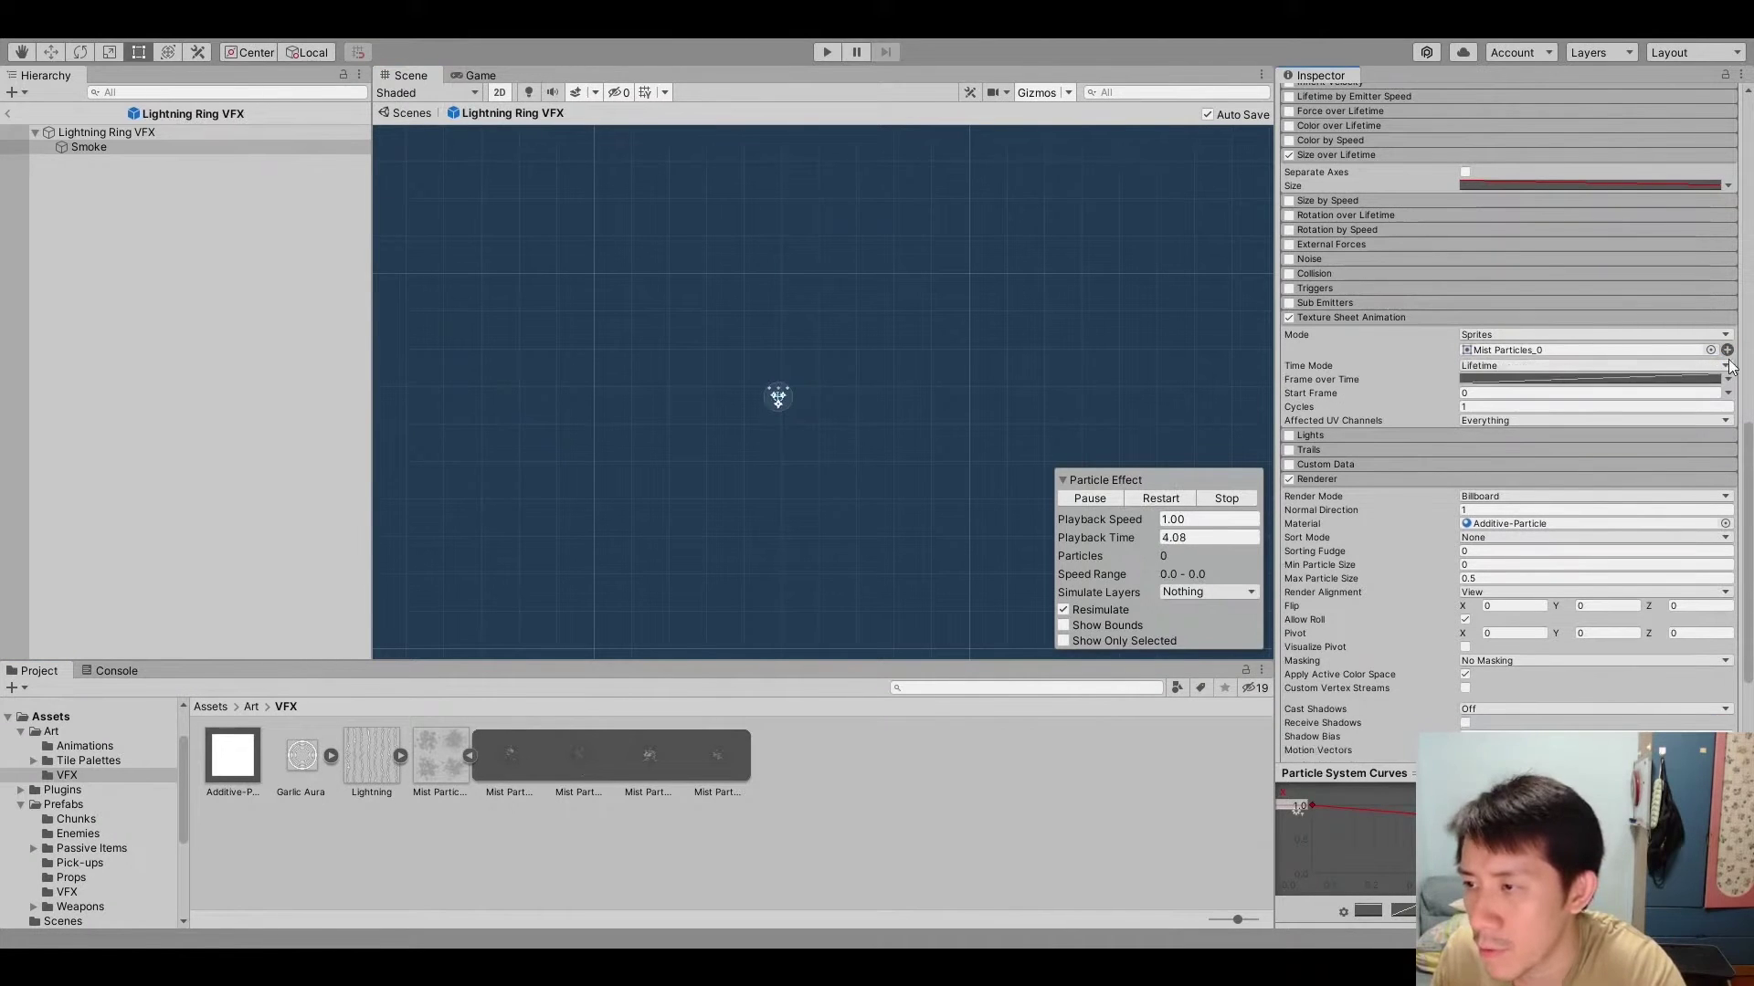
{"action": "left_click", "coordinate": [1728, 352]}
{"action": "left_click", "coordinate": [1728, 350]}
{"action": "left_click", "coordinate": [1576, 366]}
{"action": "left_click_drag", "start_coordinate": [1575, 373], "coordinate": [1576, 367]}
{"action": "left_click_drag", "start_coordinate": [647, 756], "coordinate": [1576, 383]}
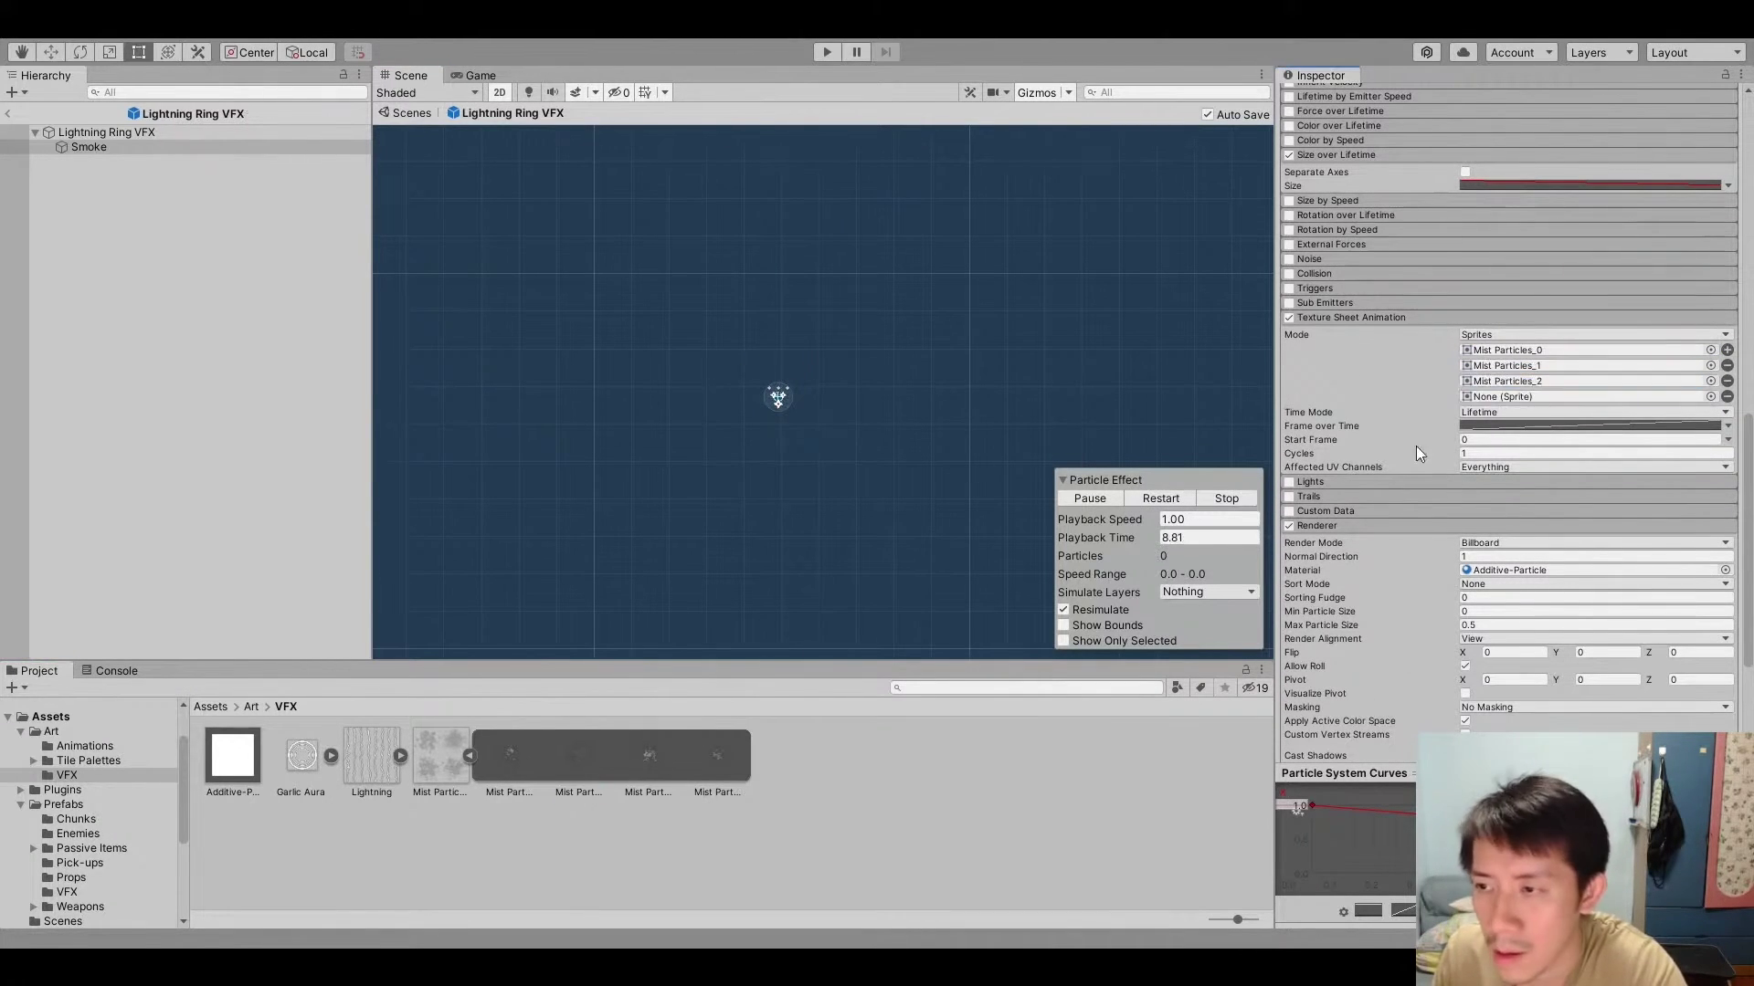
{"action": "left_click", "coordinate": [1174, 497]}
{"action": "scroll", "coordinate": [1521, 412], "scroll_direction": "up", "scroll_amount": 10}
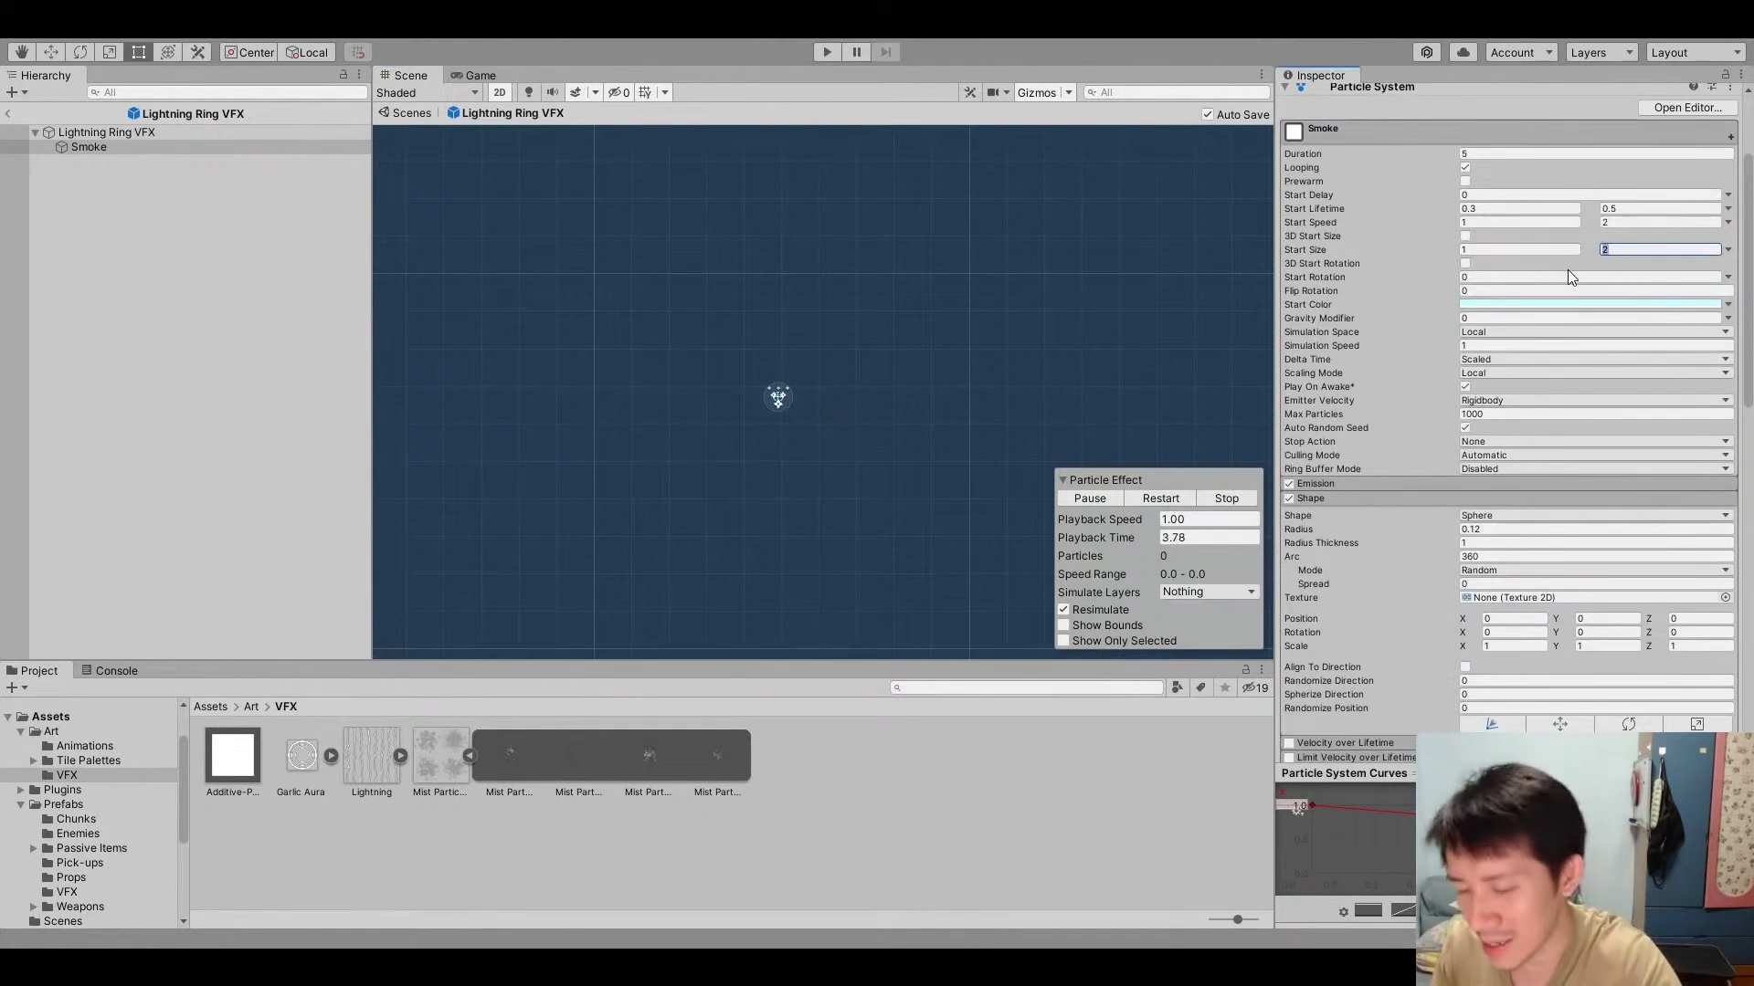
{"action": "type", "text": "4"}
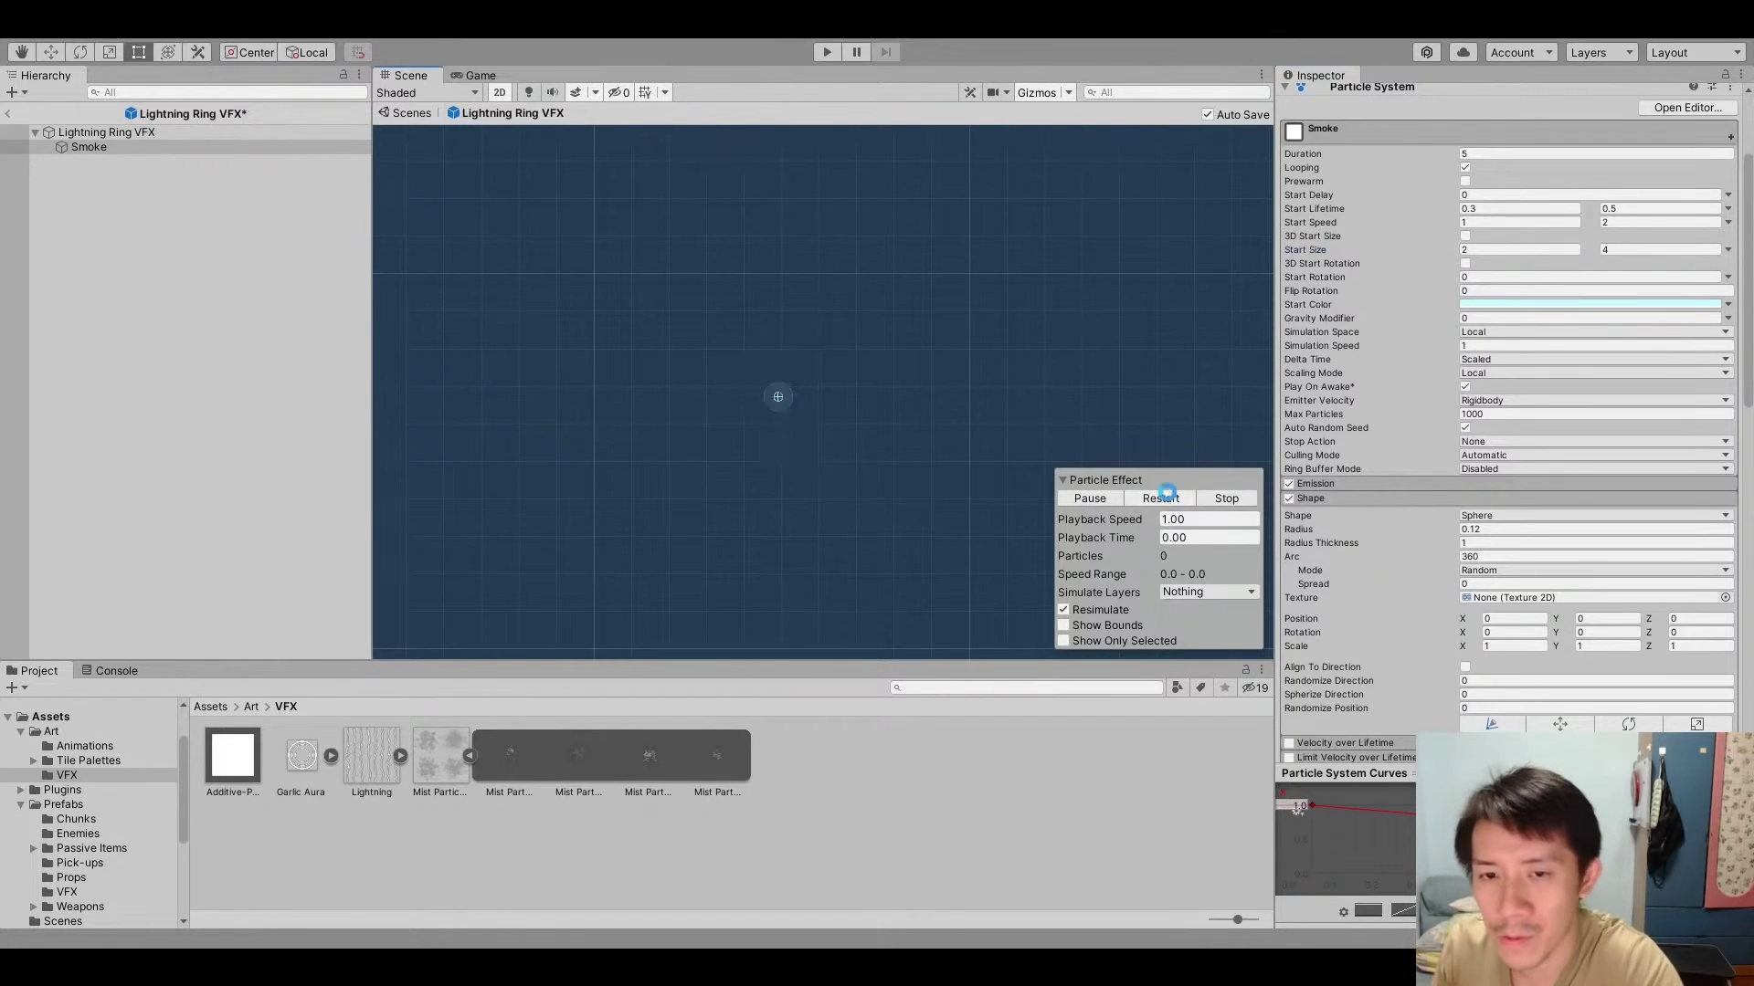
{"action": "type", "text": "3"}
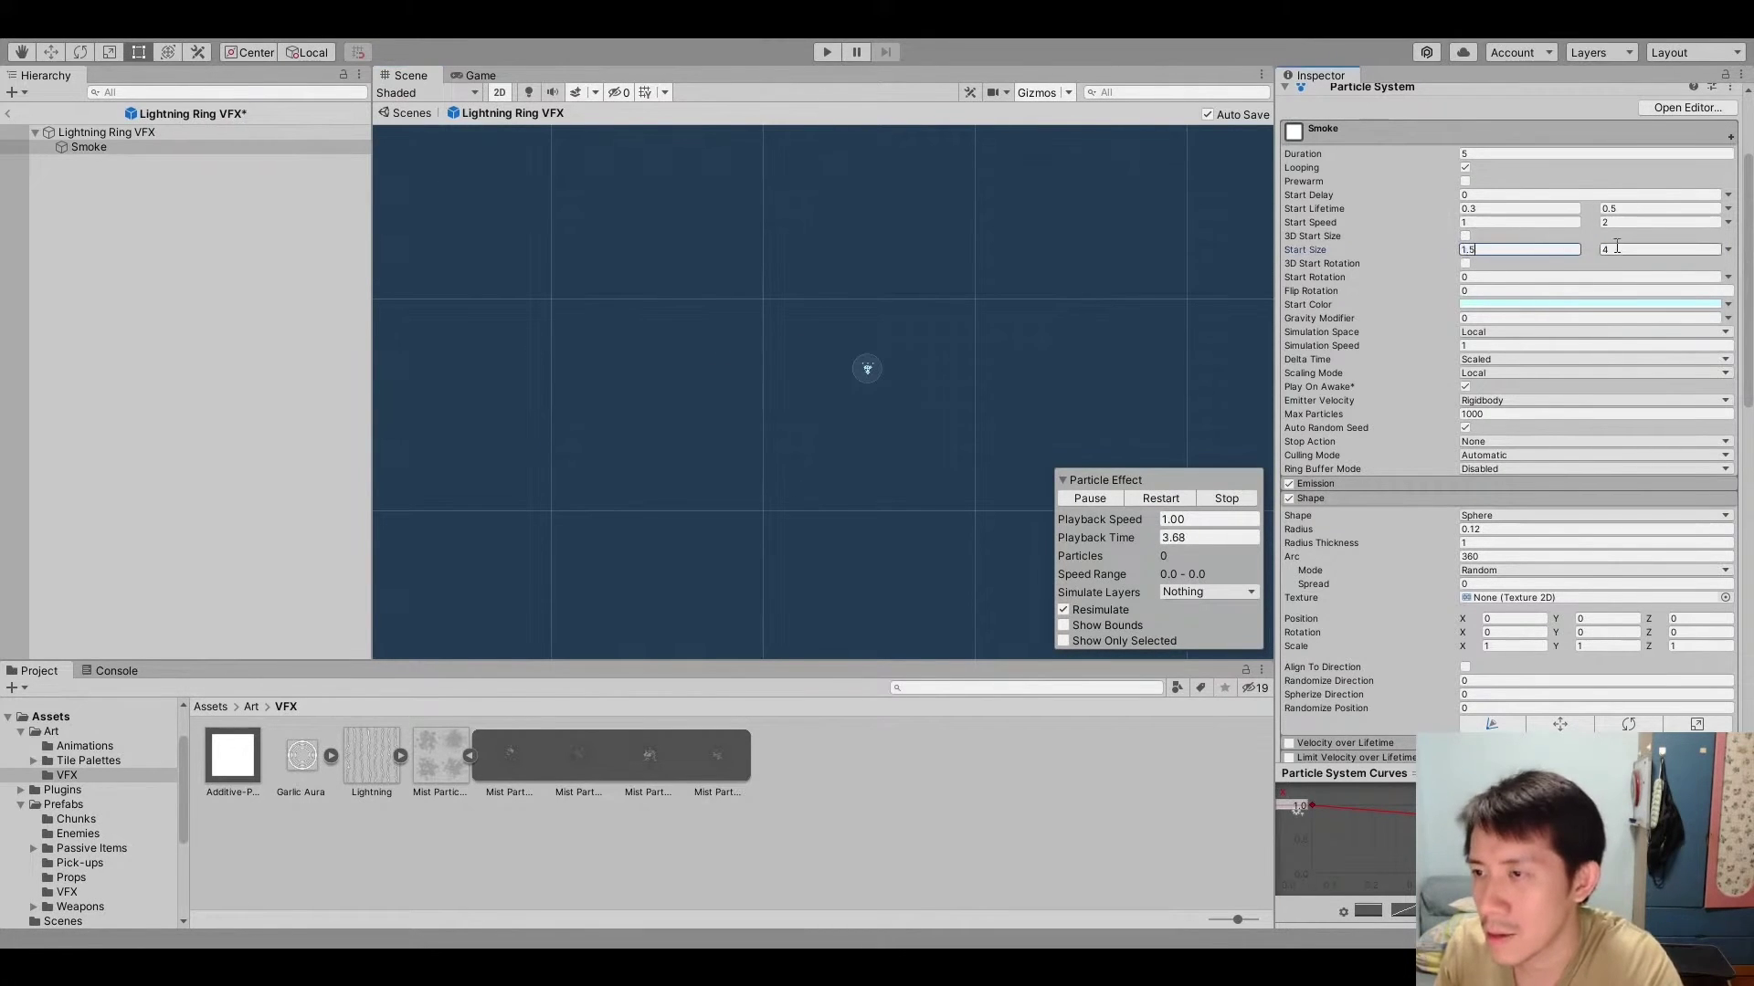
Replay the effect to compare Smoke start sizes, settling on a random 1.5–2
{"action": "left_click", "coordinate": [1159, 498]}
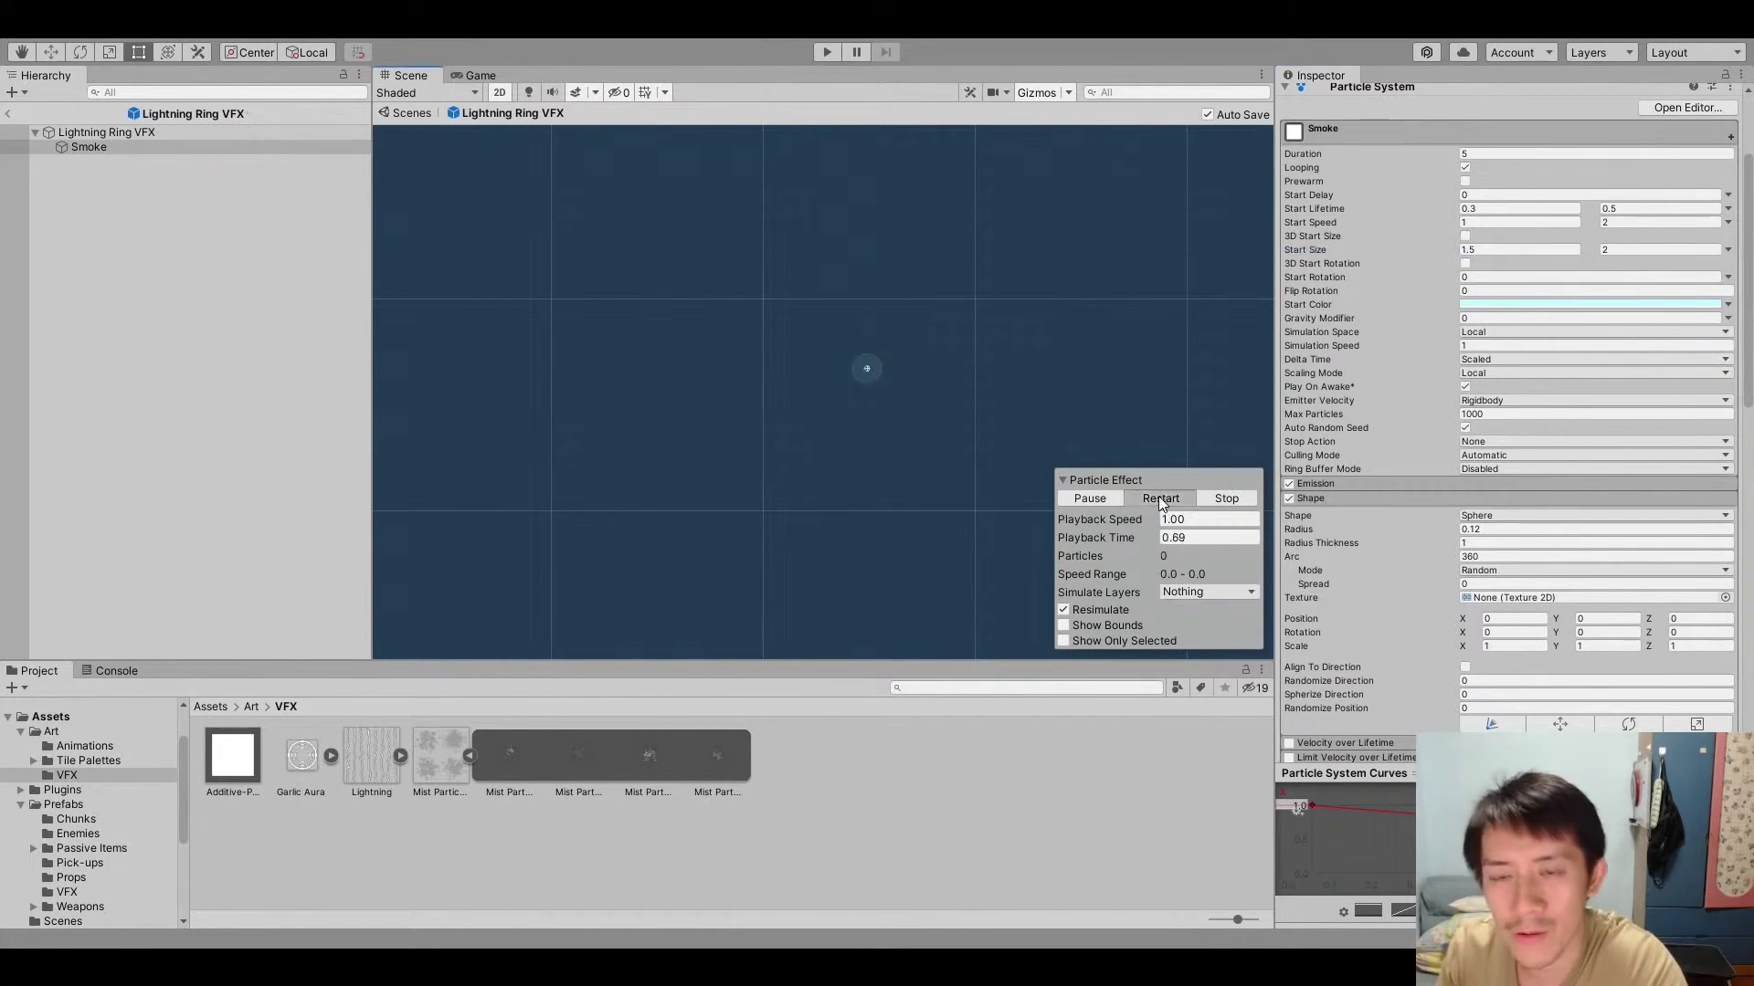
{"action": "left_click", "coordinate": [1159, 498]}
{"action": "left_click", "coordinate": [1160, 497]}
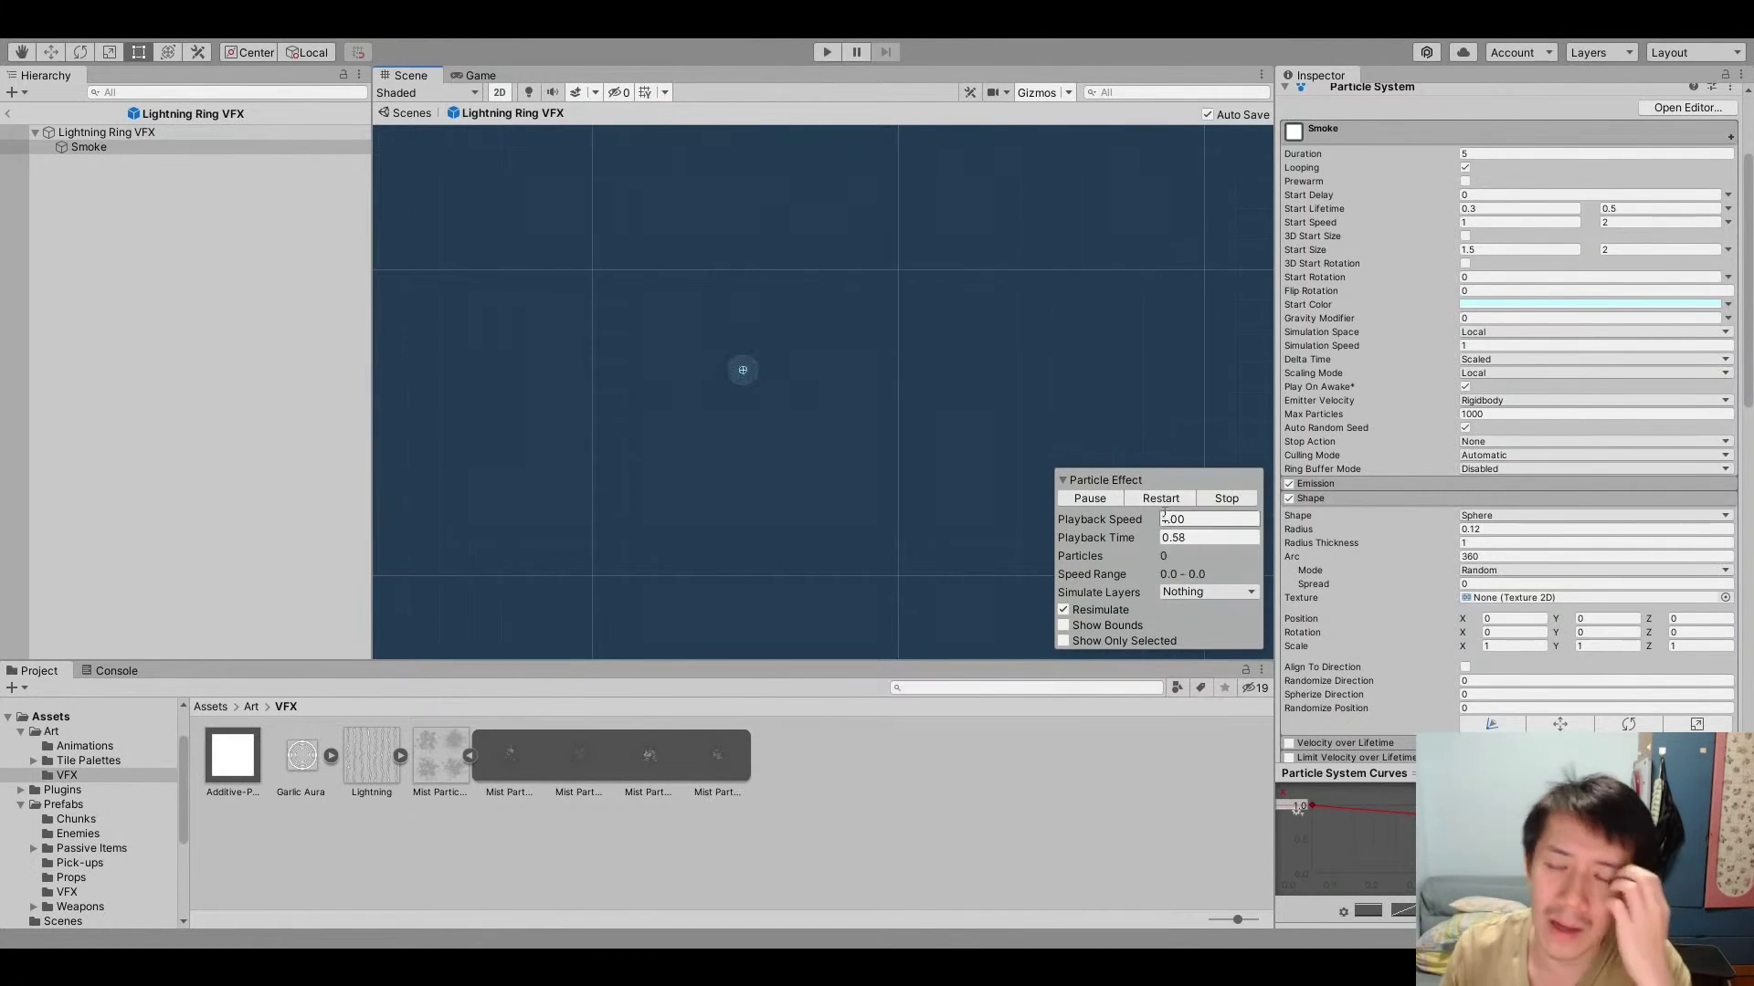
Create a child particle system named Shockwave under Lightning Ring VFX and preview it
{"action": "key", "text": "Up"}
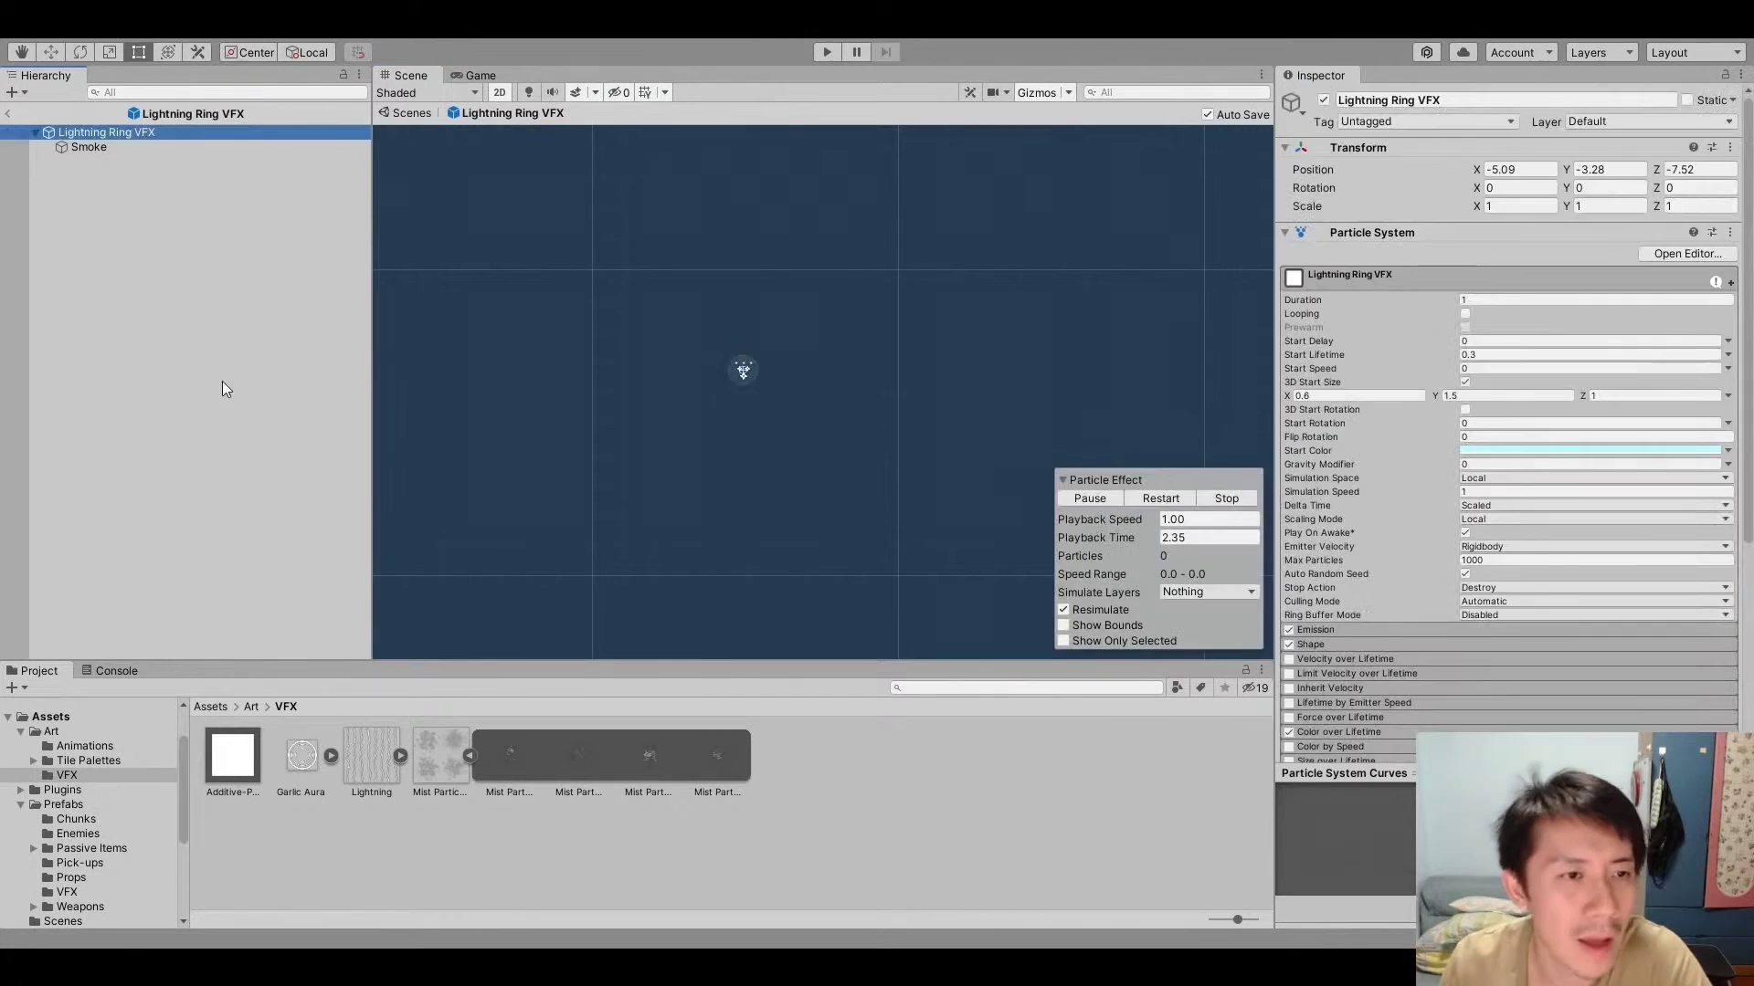
{"action": "key", "text": "ctrl+shift+n"}
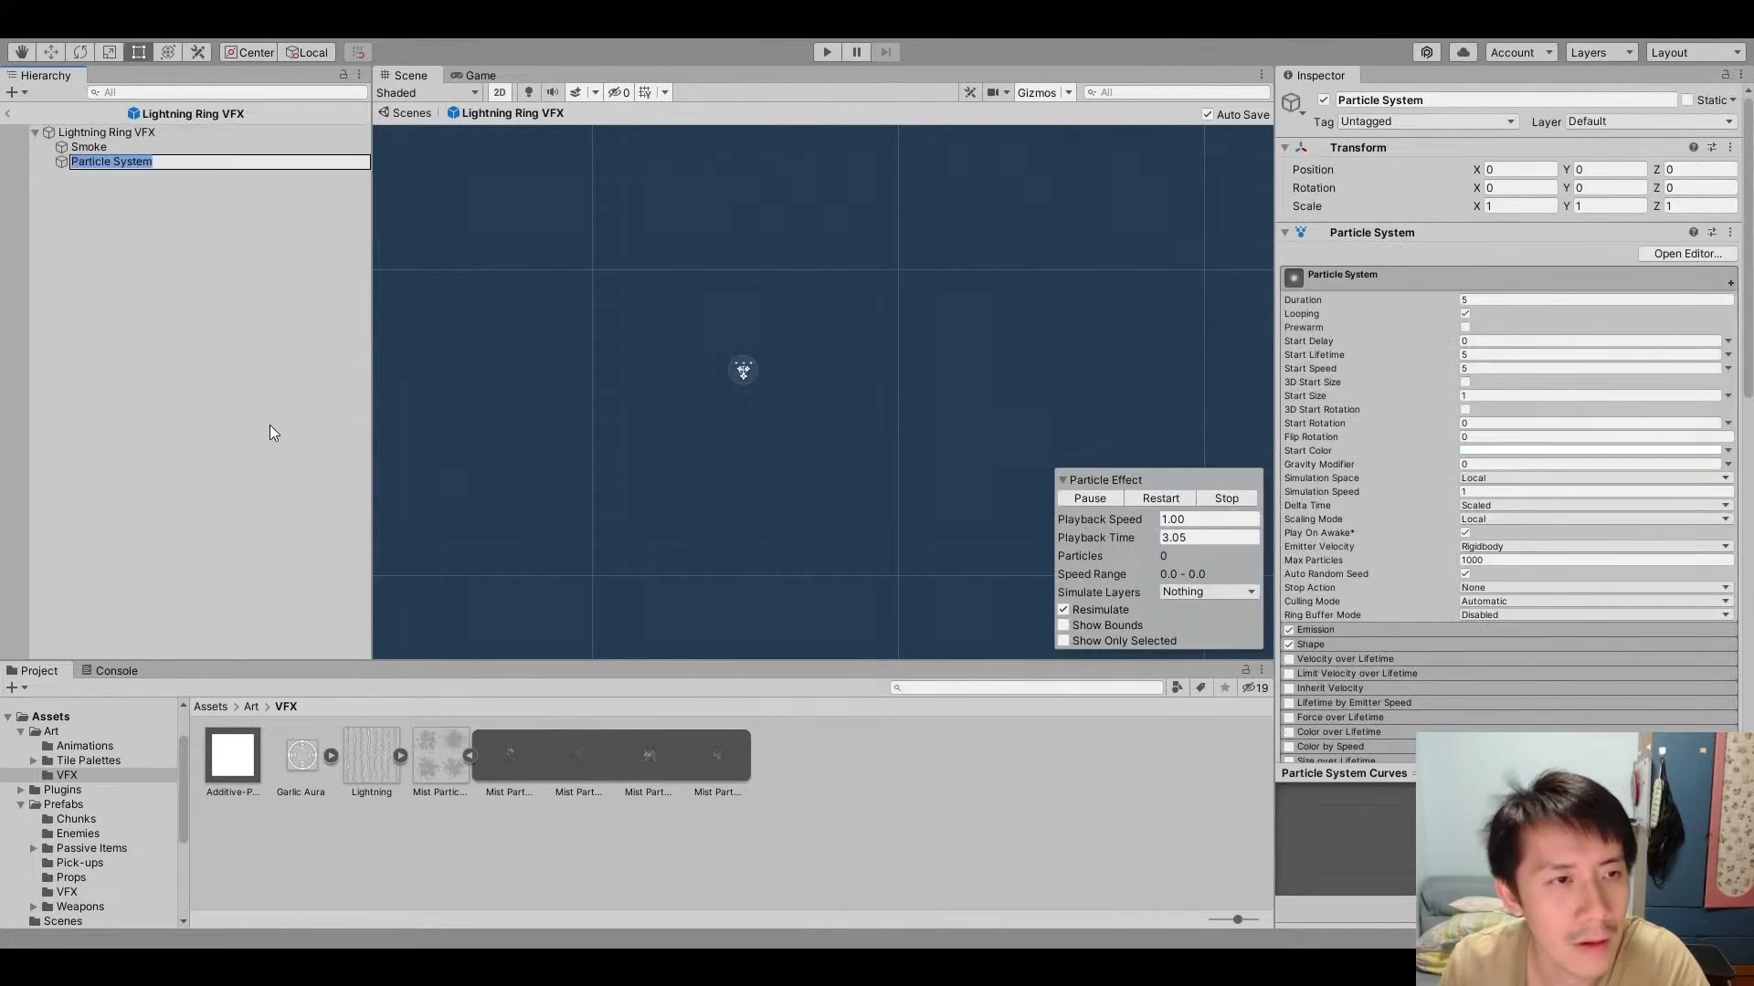
{"action": "type", "text": "Shock"}
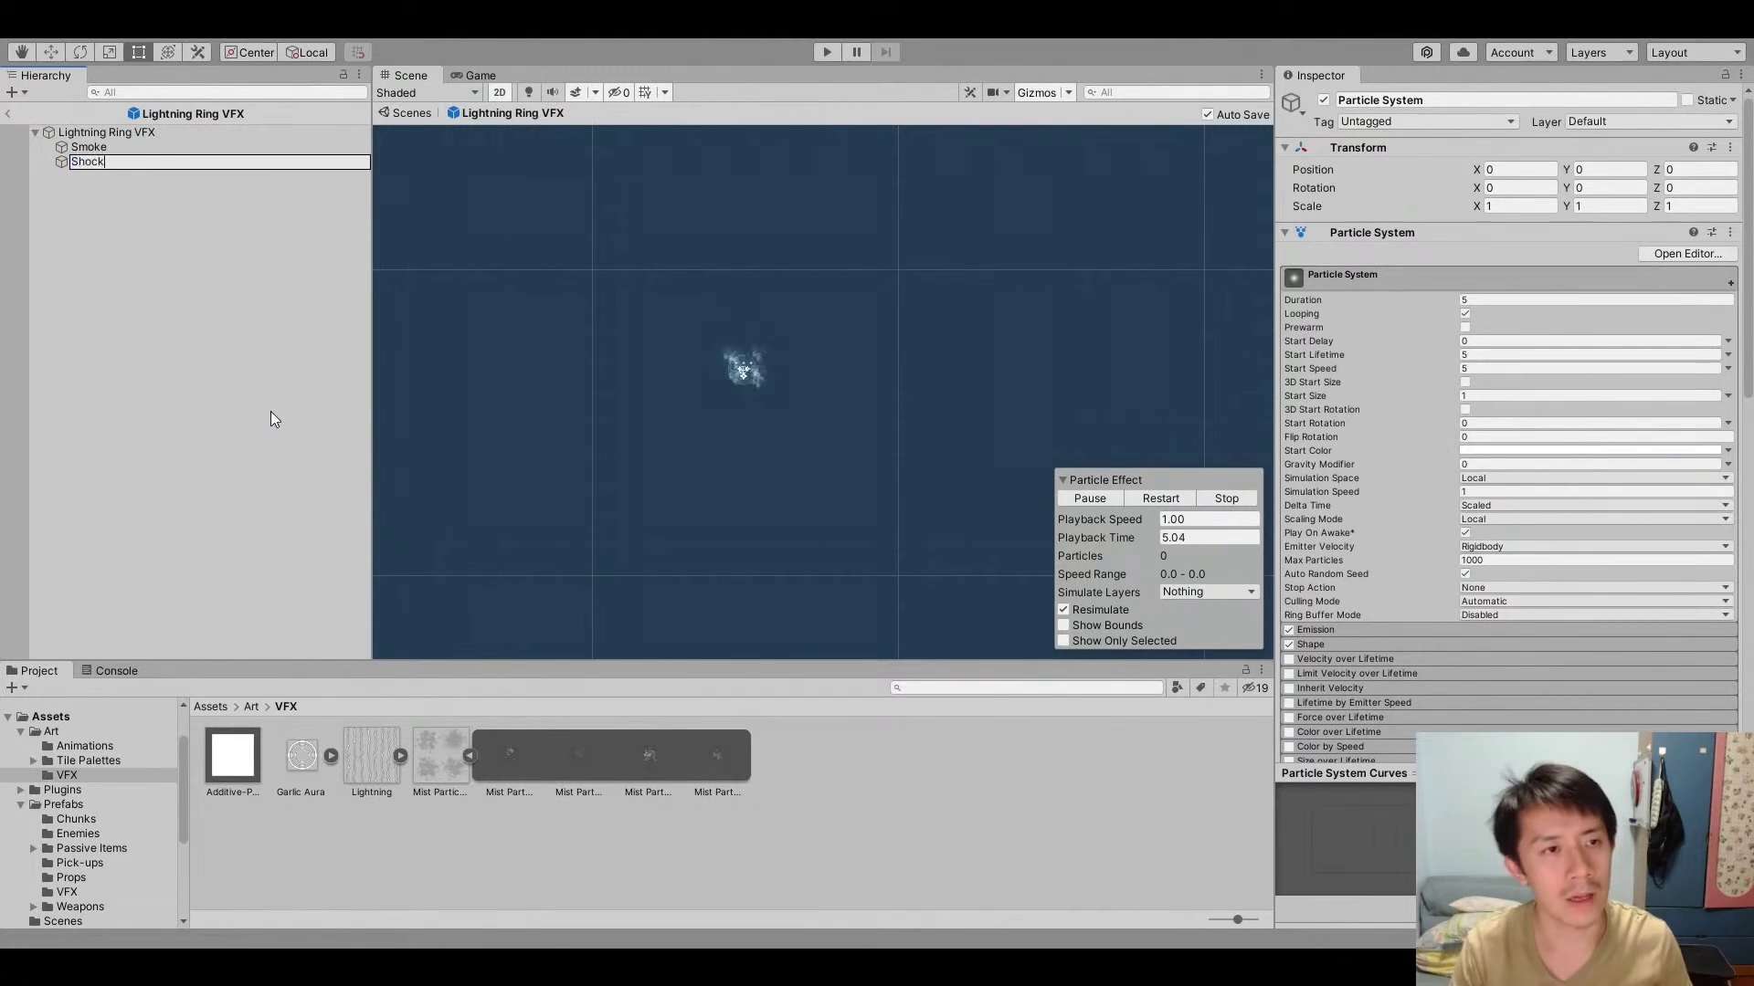
{"action": "type", "text": "wave"}
{"action": "key", "text": "Return"}
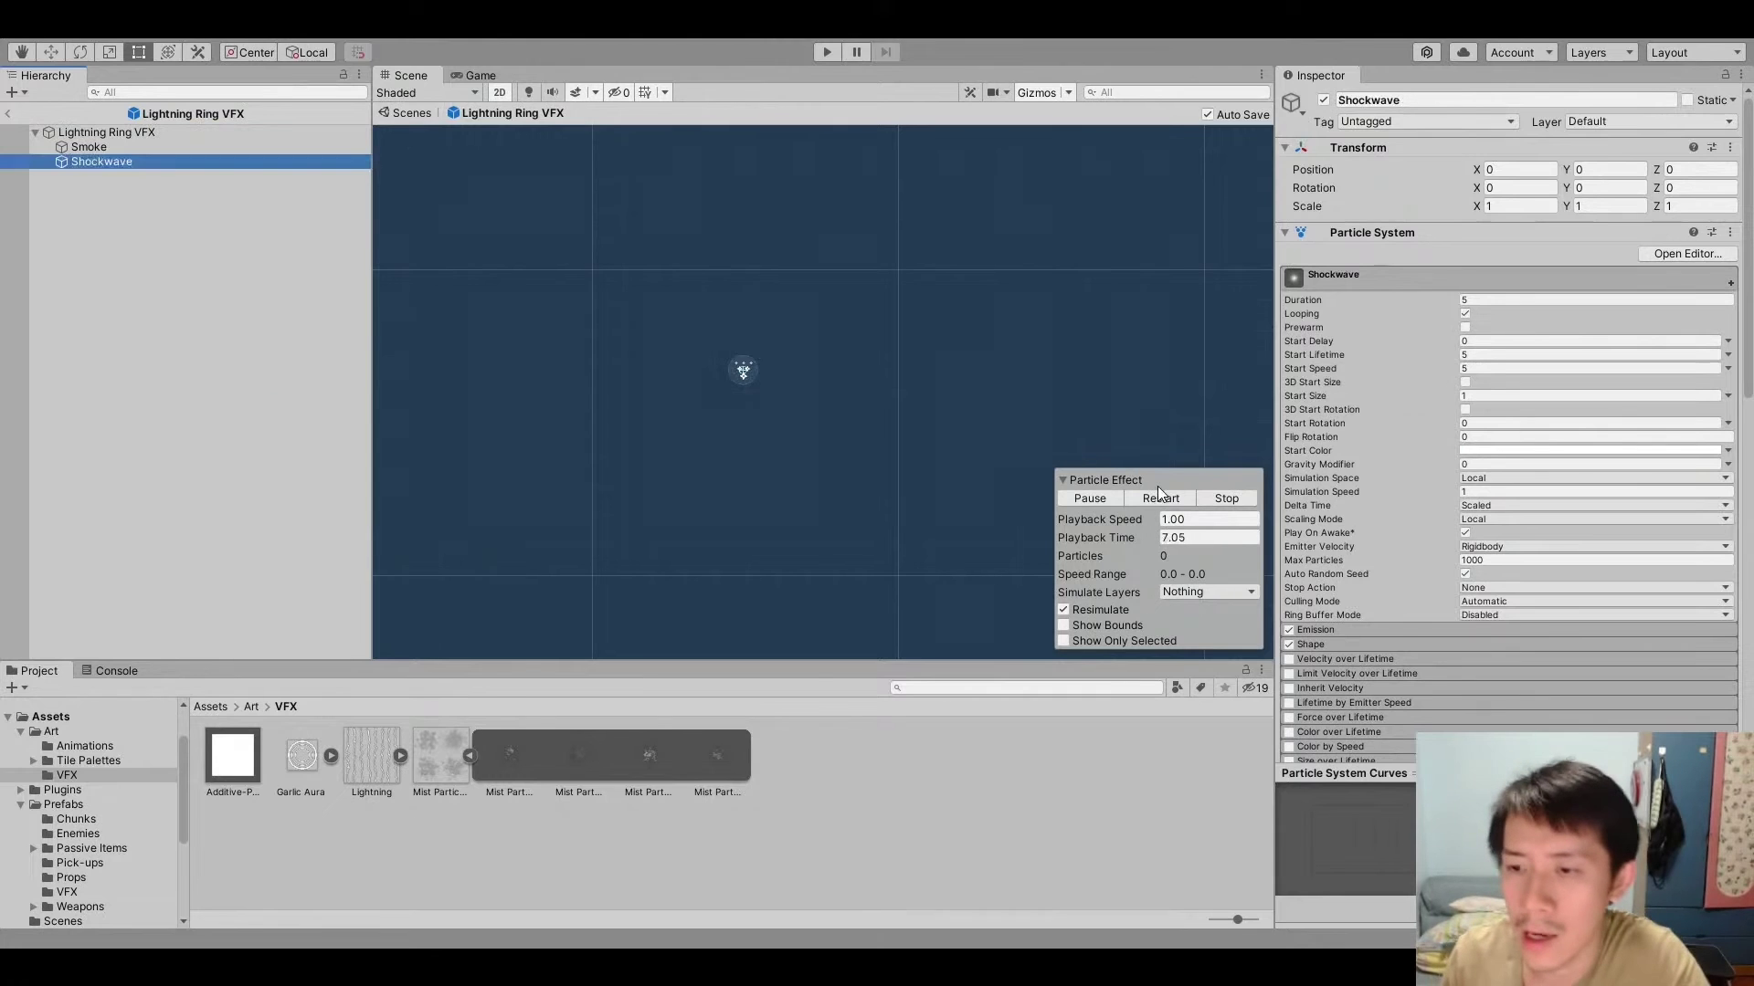
{"action": "left_click", "coordinate": [1160, 497]}
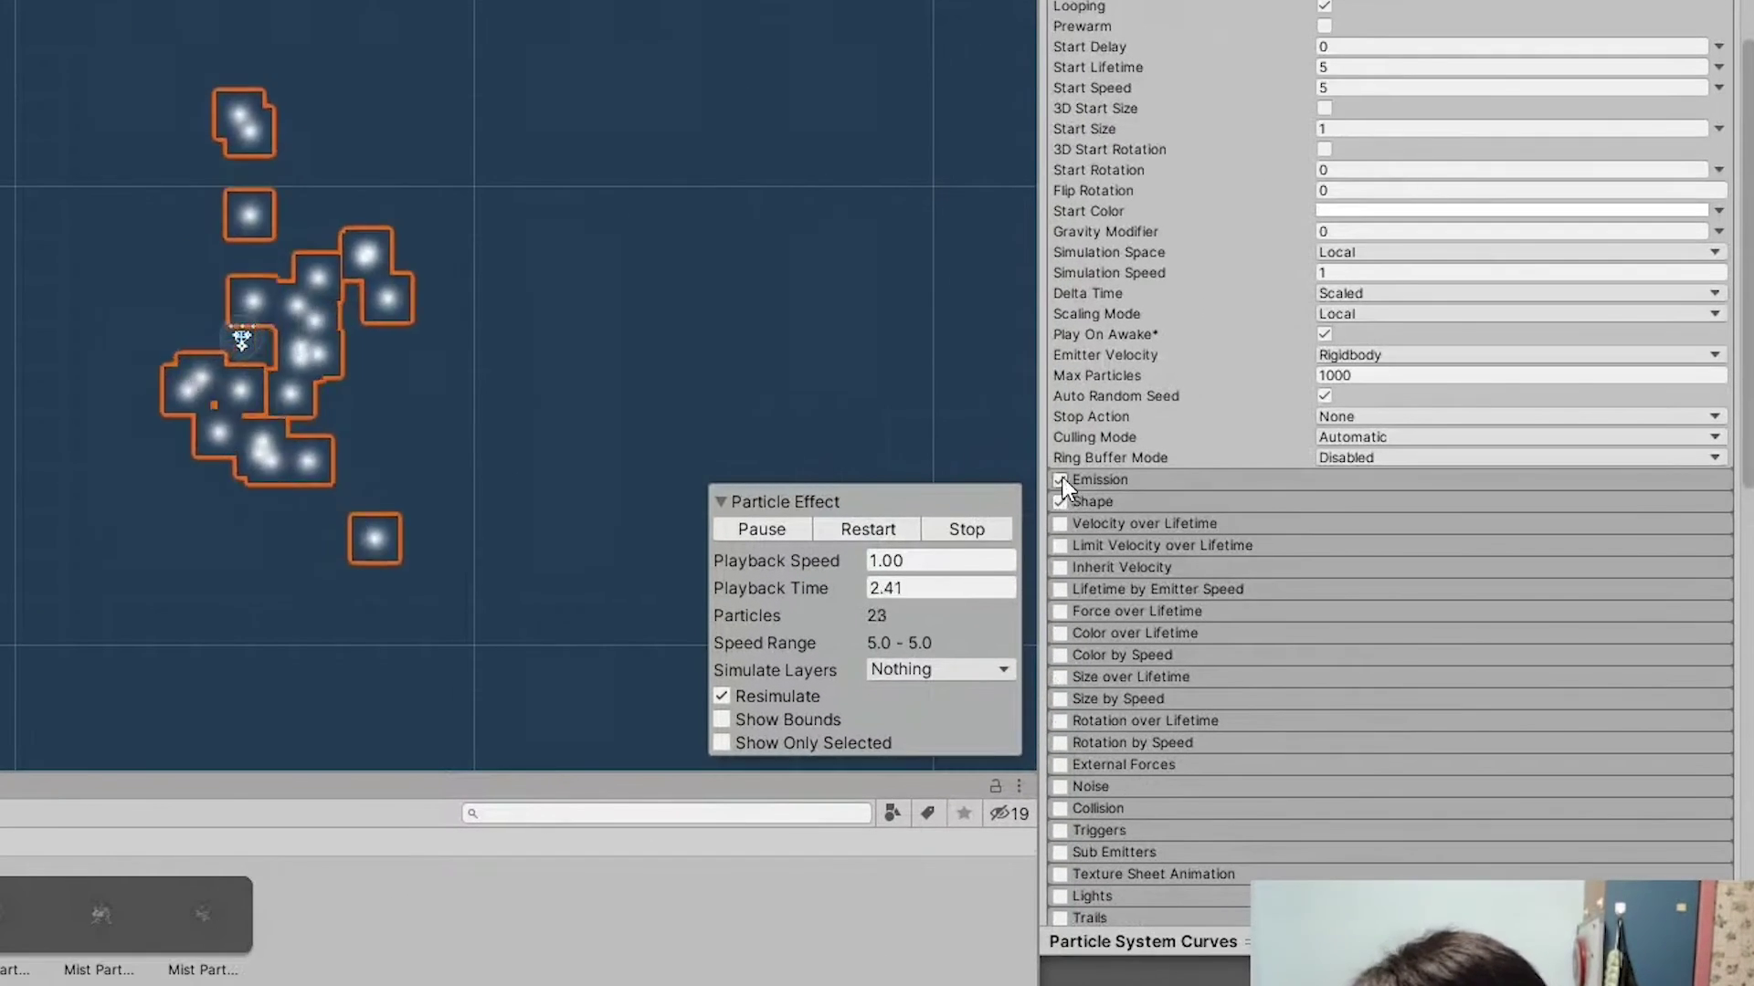
{"action": "left_click", "coordinate": [867, 529]}
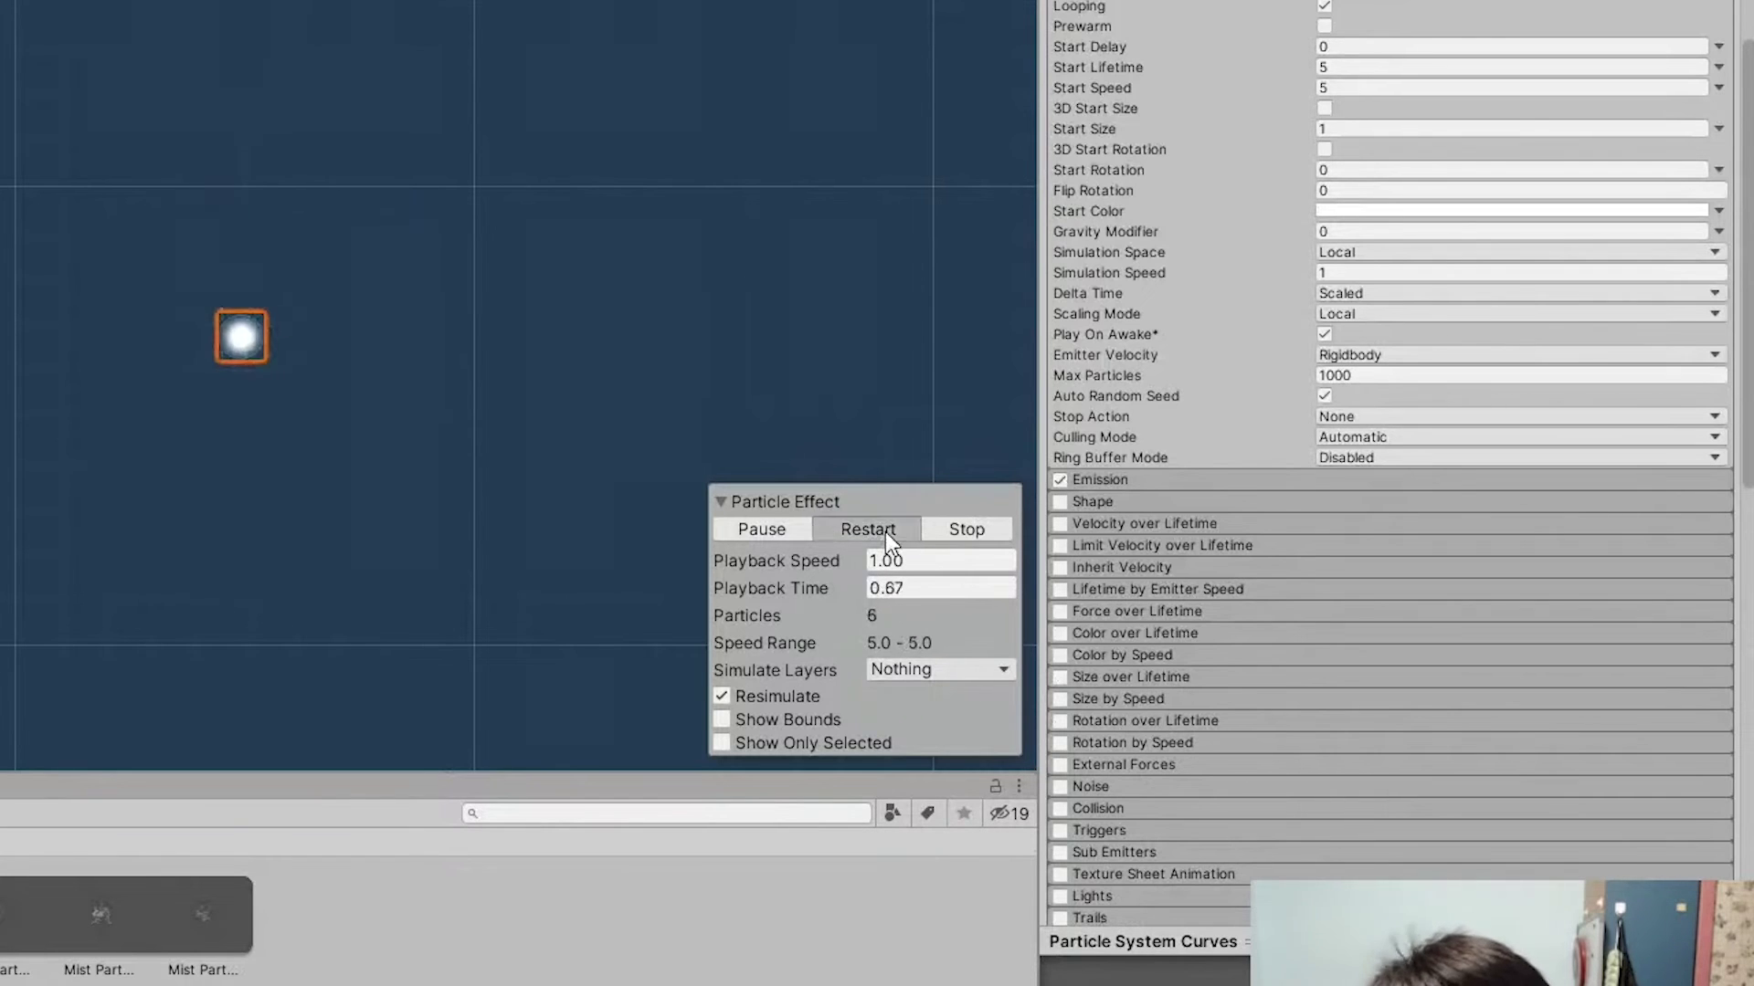
{"action": "left_click", "coordinate": [886, 531]}
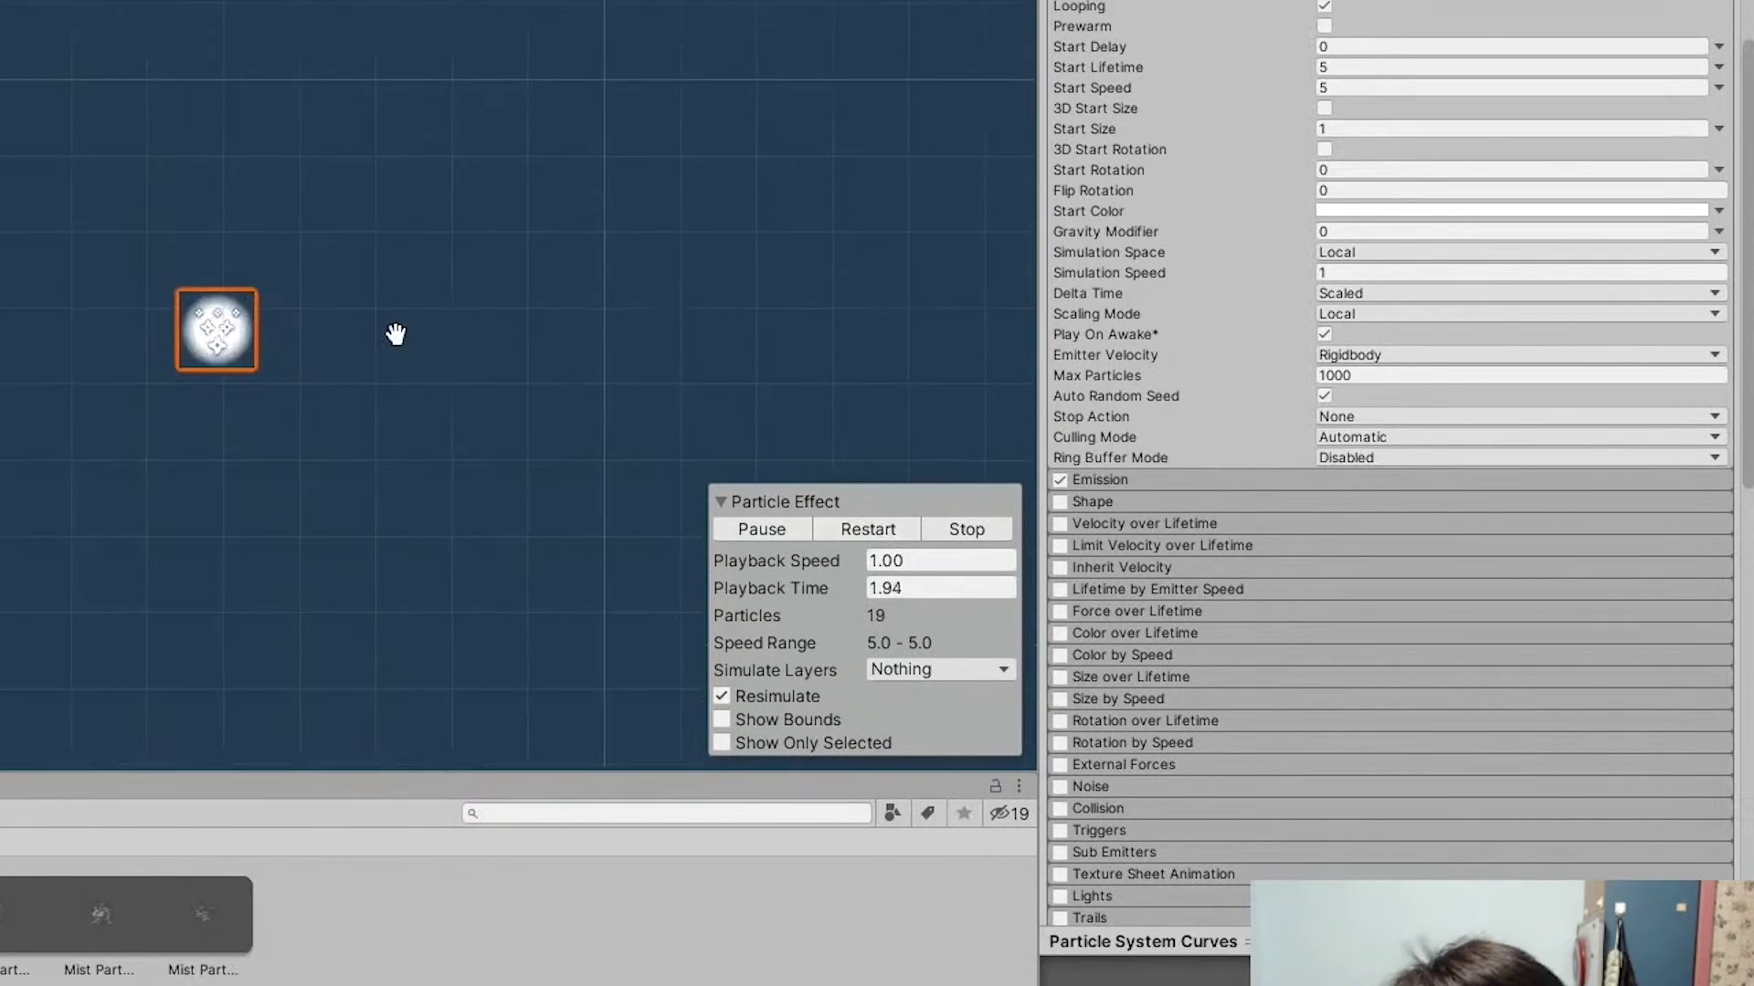
{"action": "left_click", "coordinate": [867, 528]}
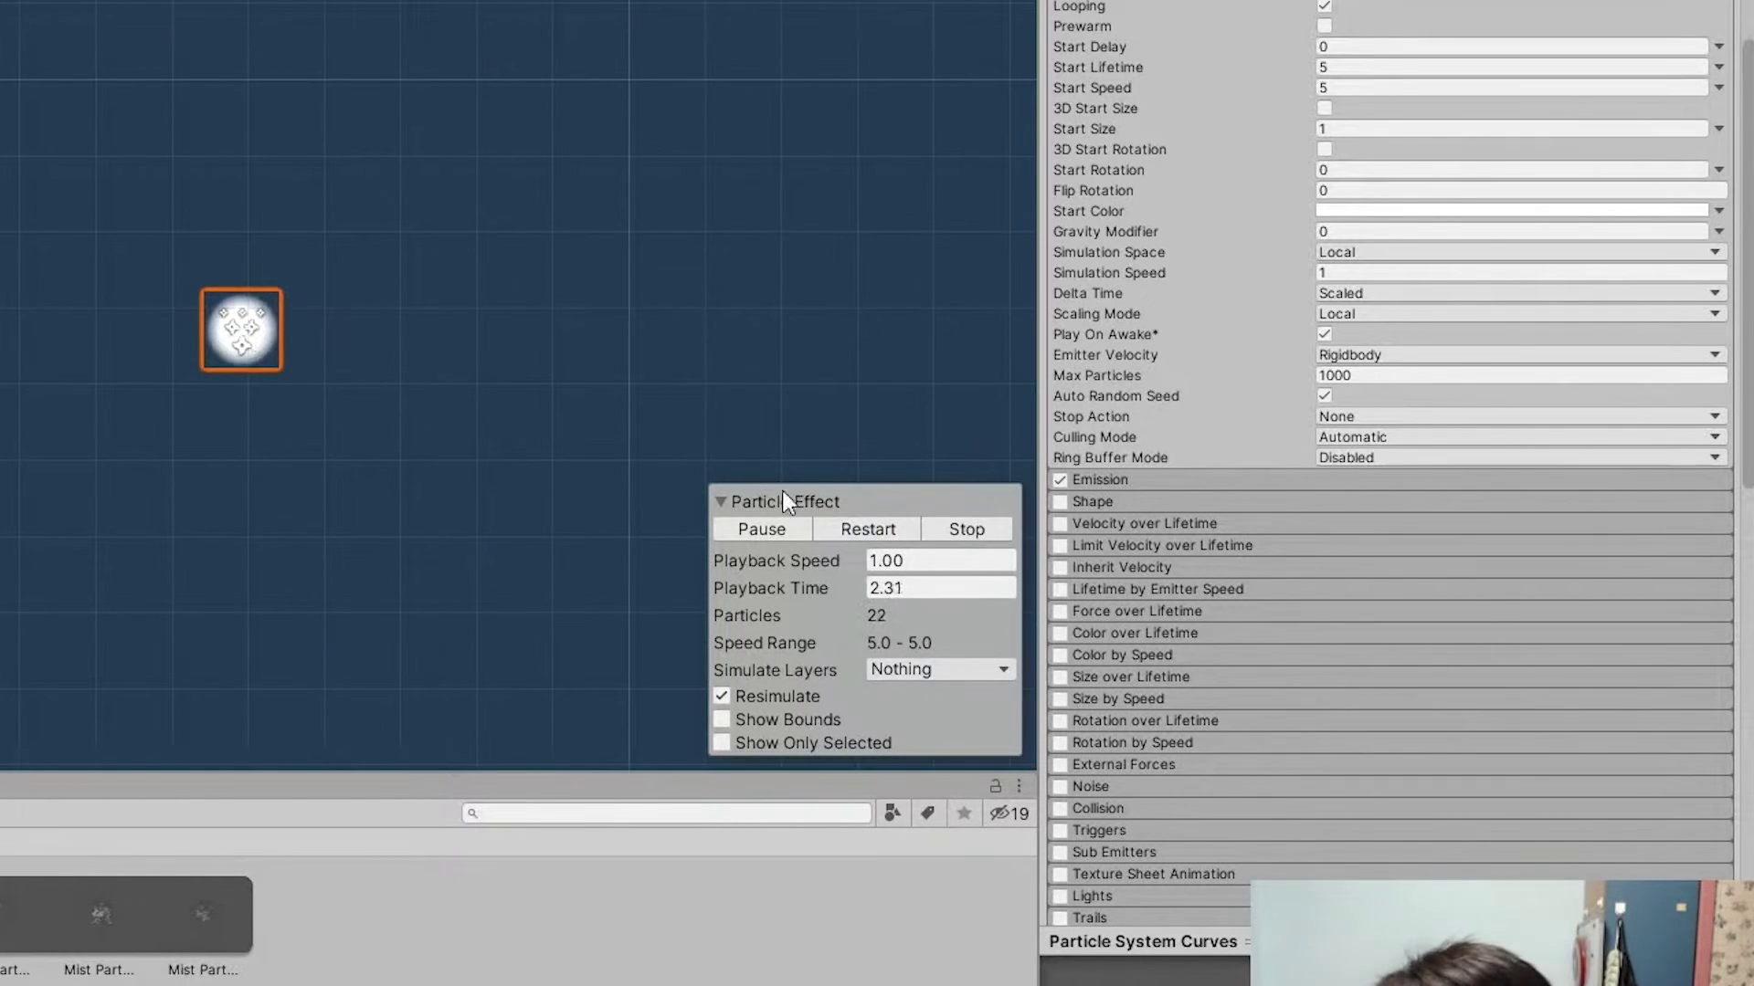
{"action": "left_click", "coordinate": [966, 530]}
Set Shockwave Rate over Time to 0 and add a 2-particle burst, start size 3–4
{"action": "left_click", "coordinate": [1105, 479]}
{"action": "left_click", "coordinate": [1344, 506]}
{"action": "type", "text": "0"}
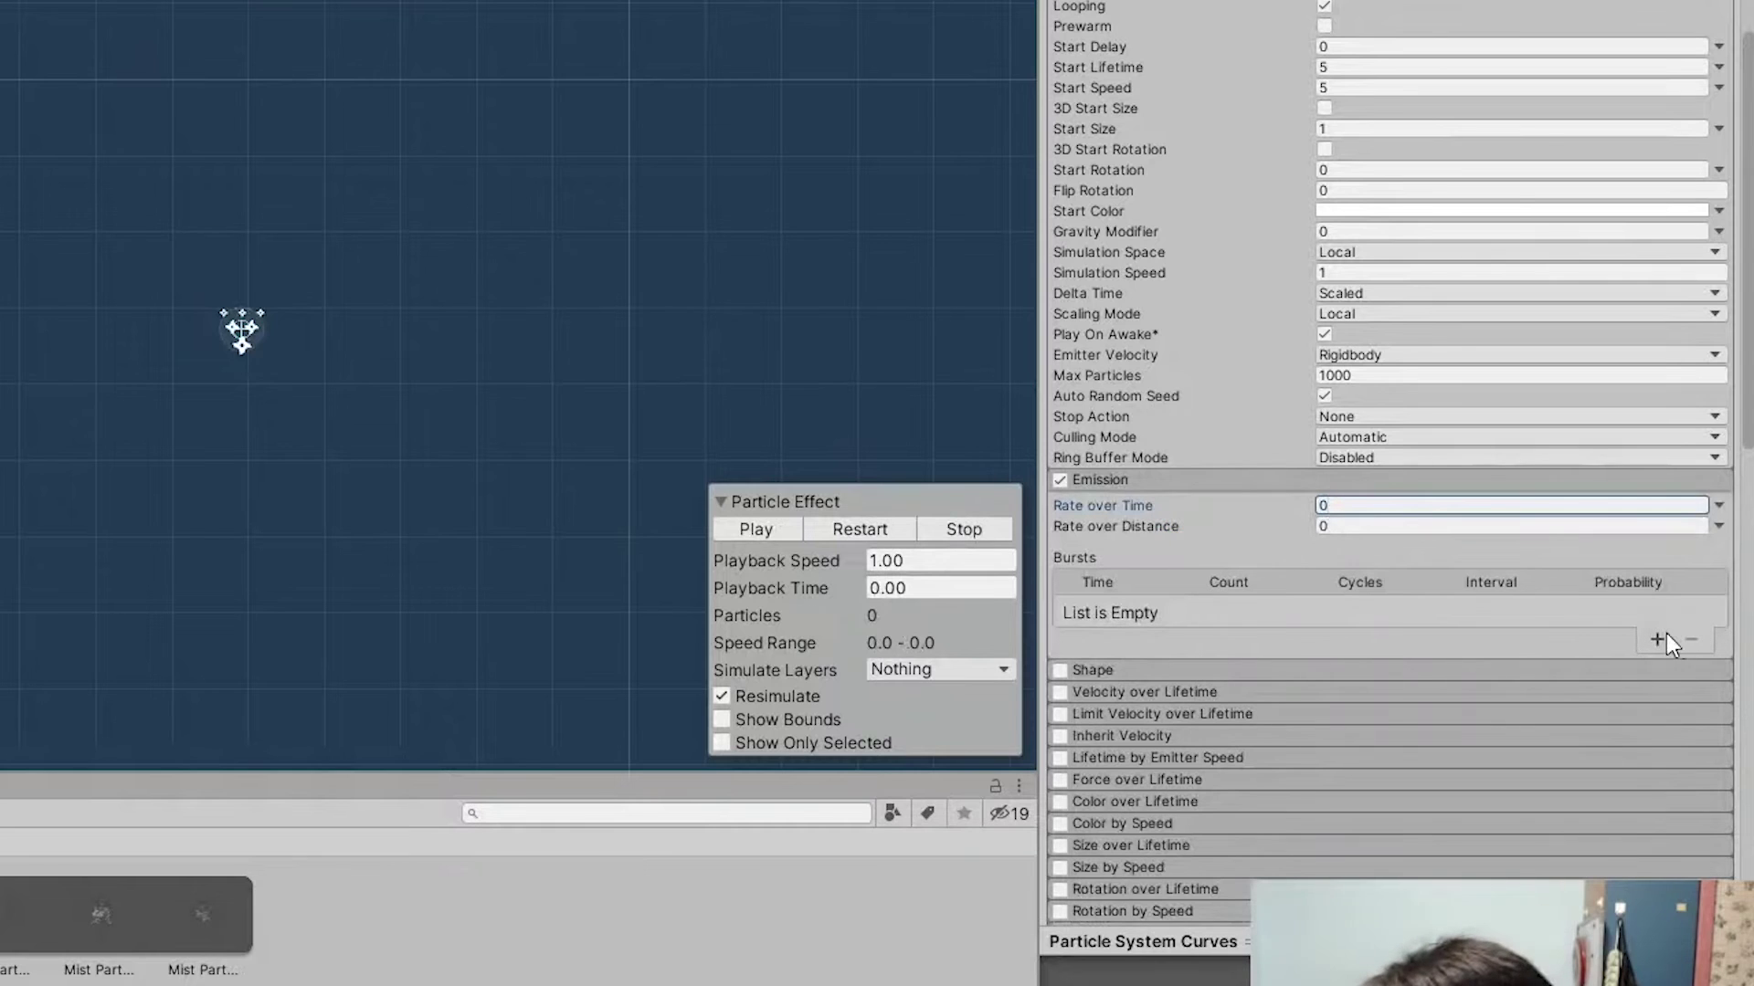
{"action": "left_click", "coordinate": [1659, 639]}
{"action": "left_click", "coordinate": [1241, 611]}
{"action": "type", "text": "2"}
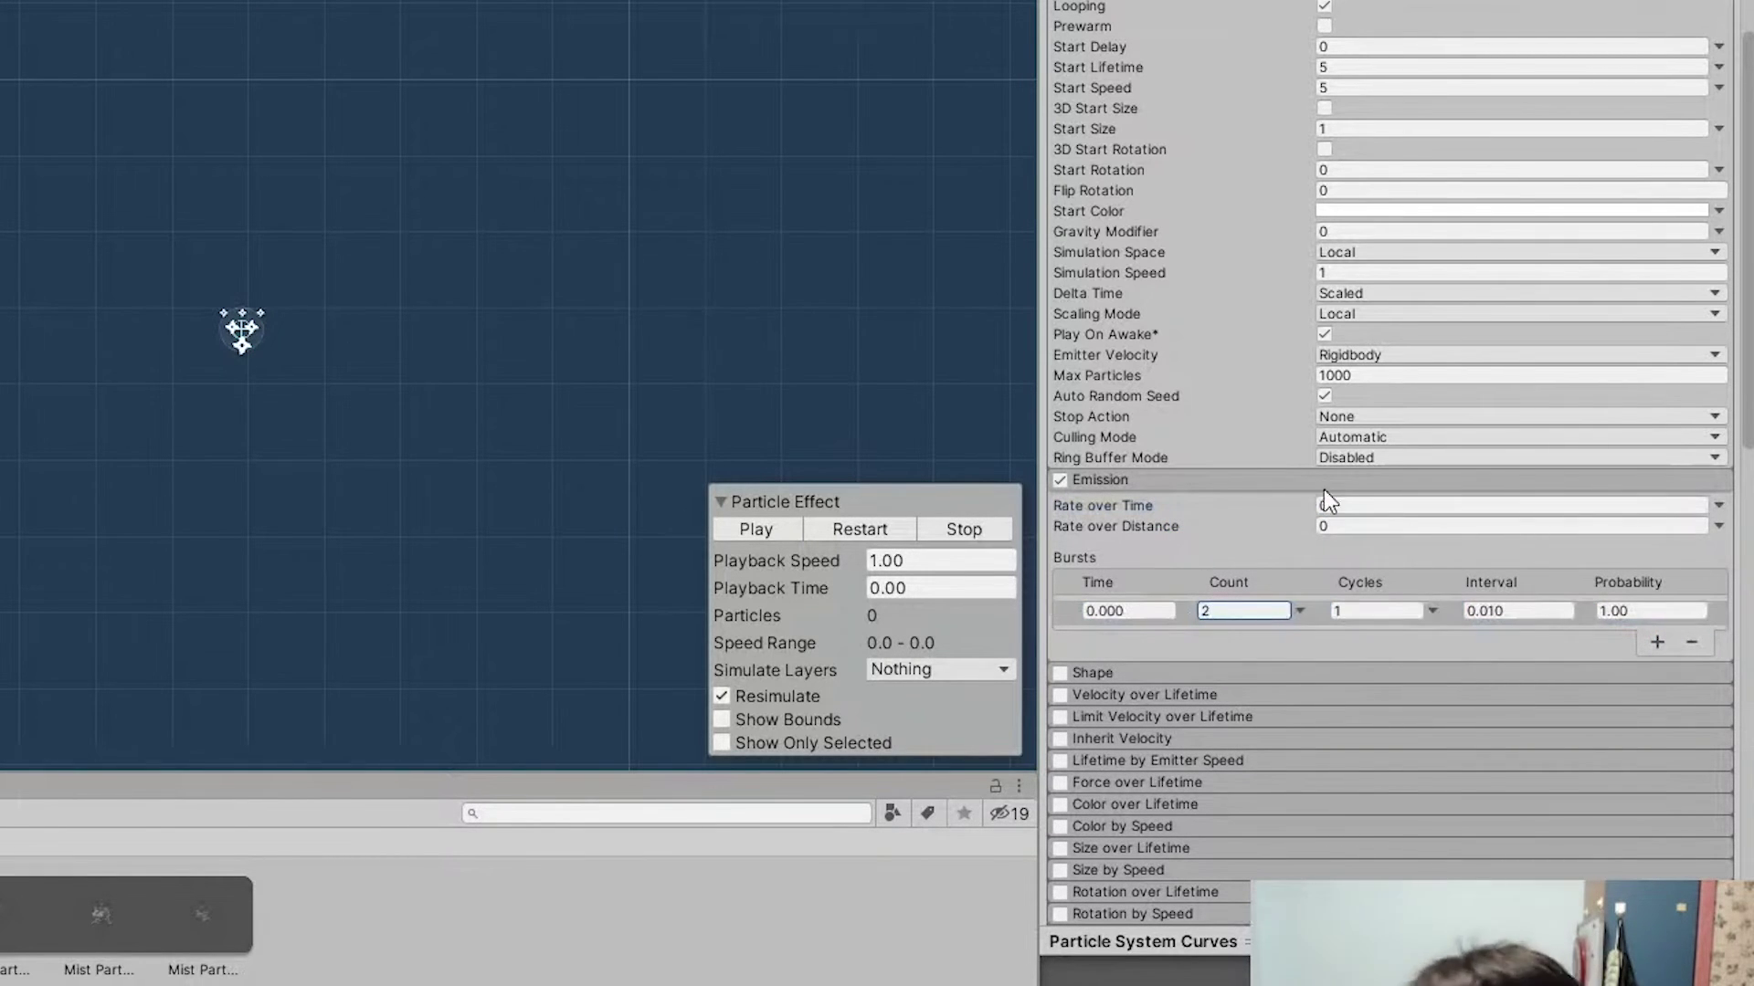
{"action": "scroll", "coordinate": [1354, 508], "scroll_direction": "up", "scroll_amount": 5}
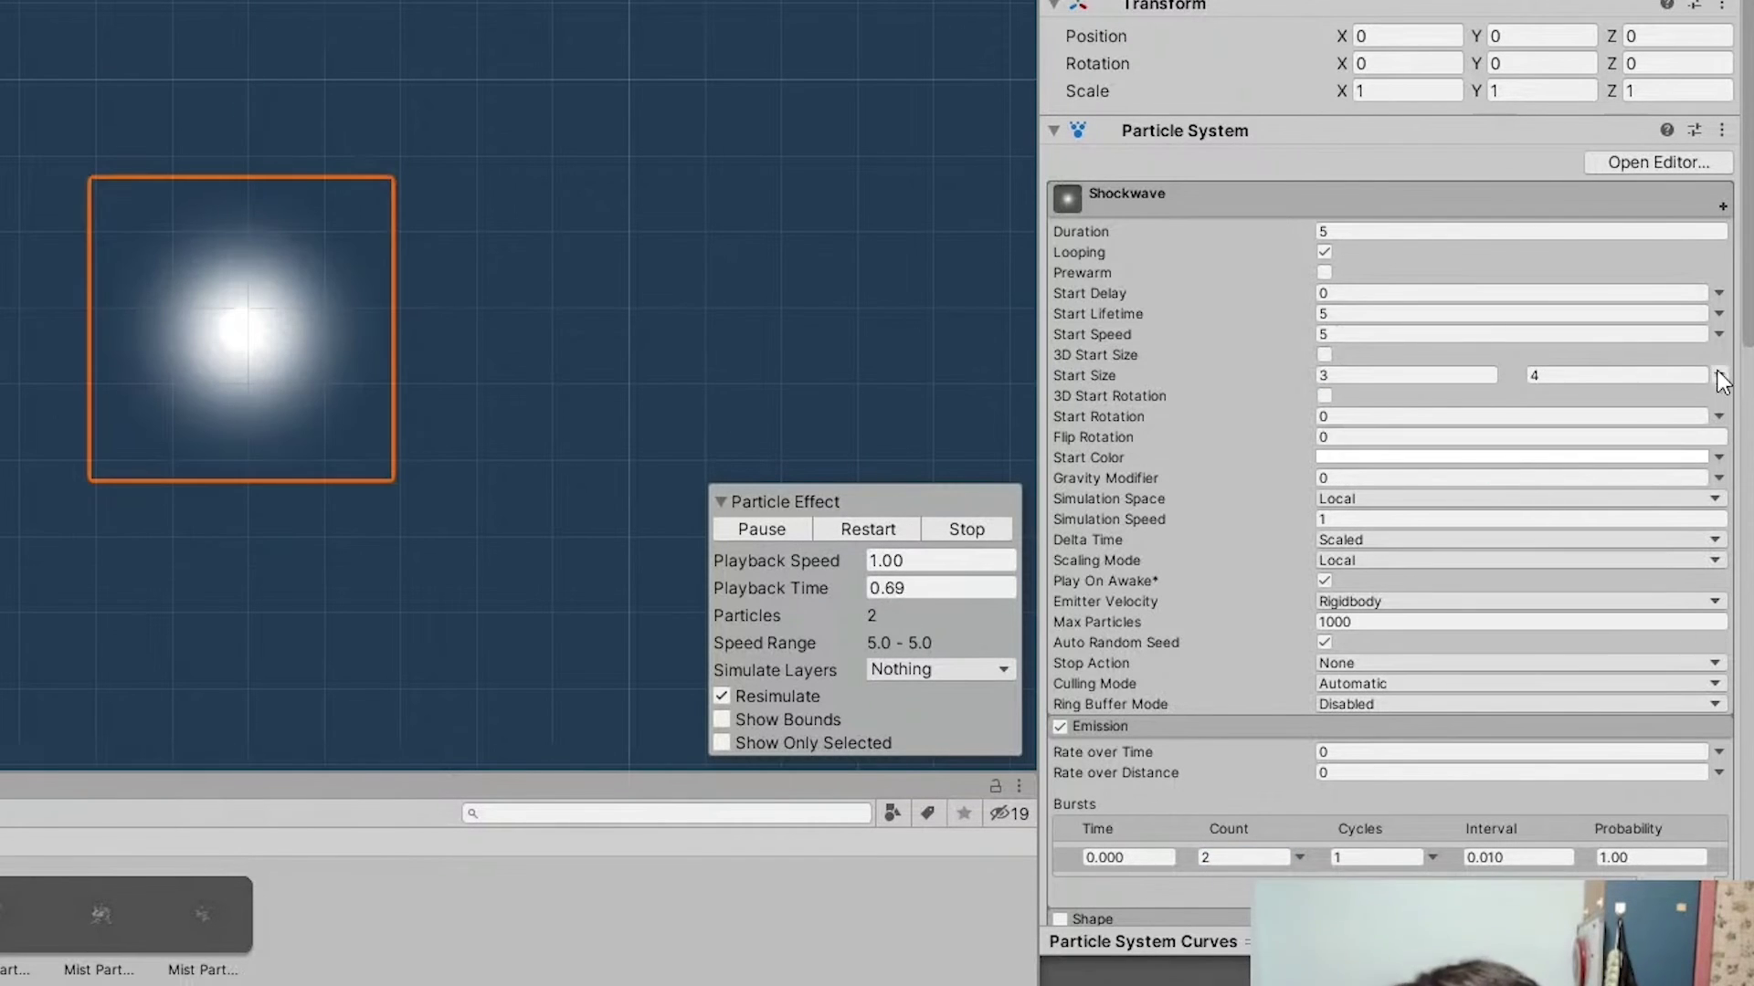
Set the Shockwave start size to 5 and tint its start colour light cyan
{"action": "left_click", "coordinate": [1319, 375]}
{"action": "type", "text": "3"}
{"action": "key", "text": "Return"}
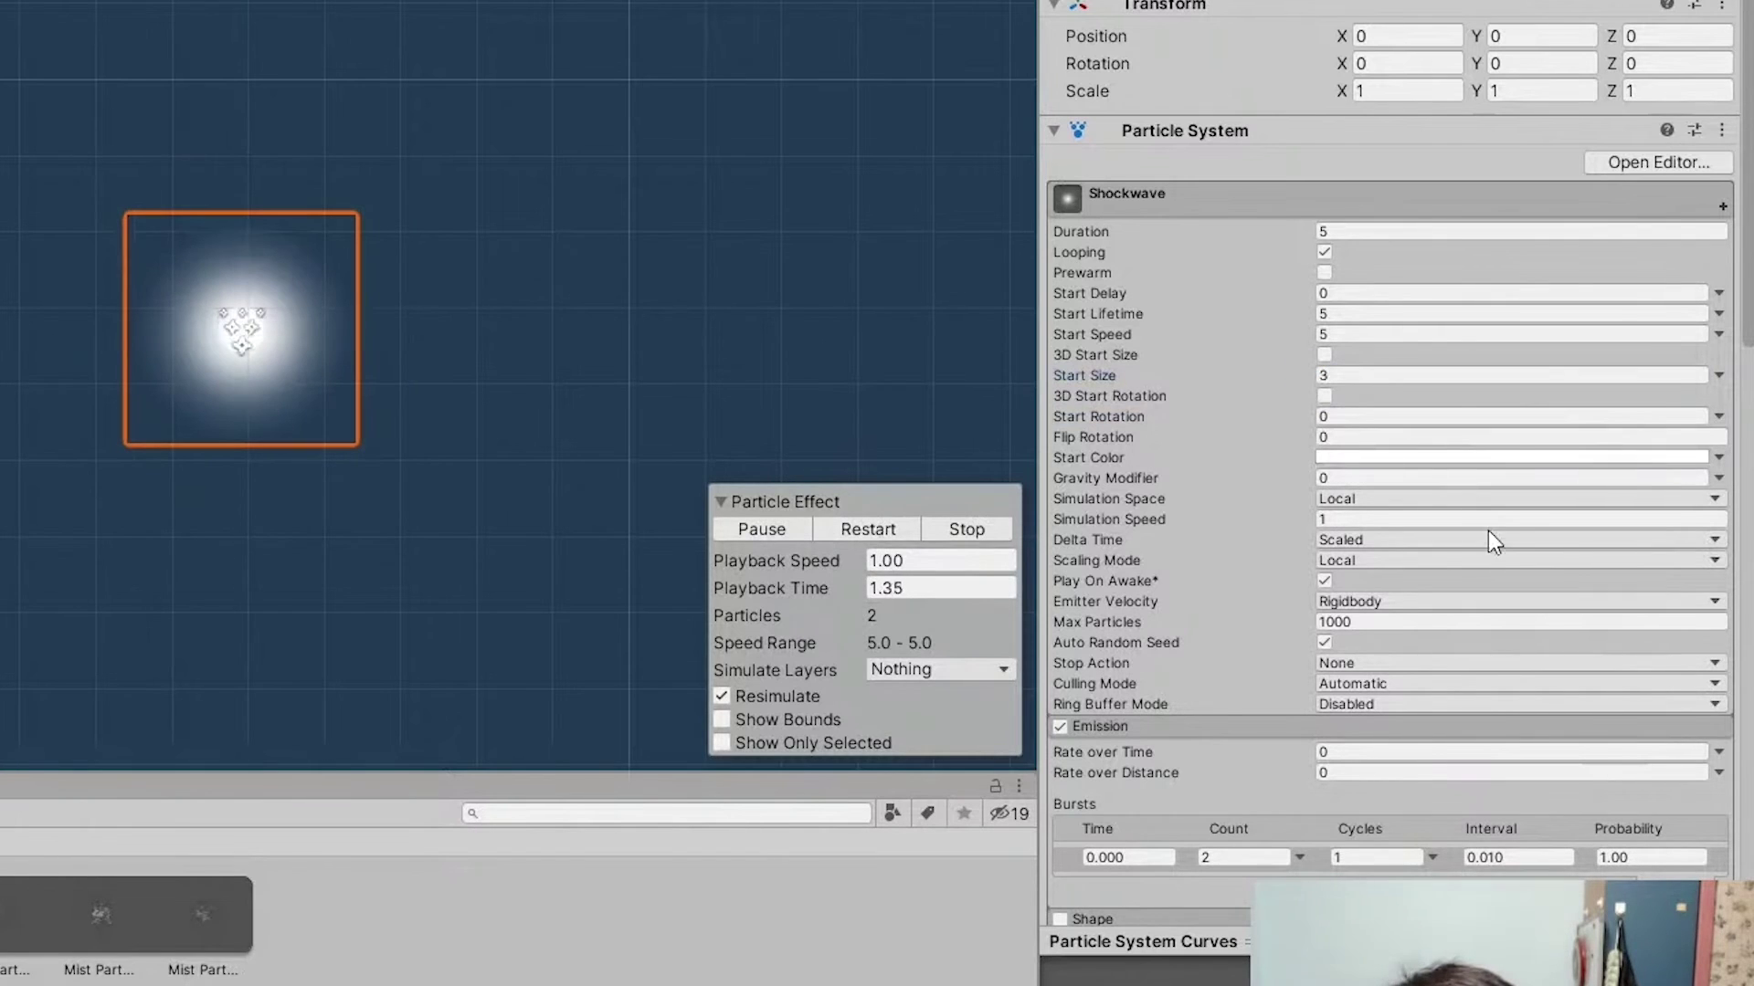
{"action": "key", "text": "ctrl+z"}
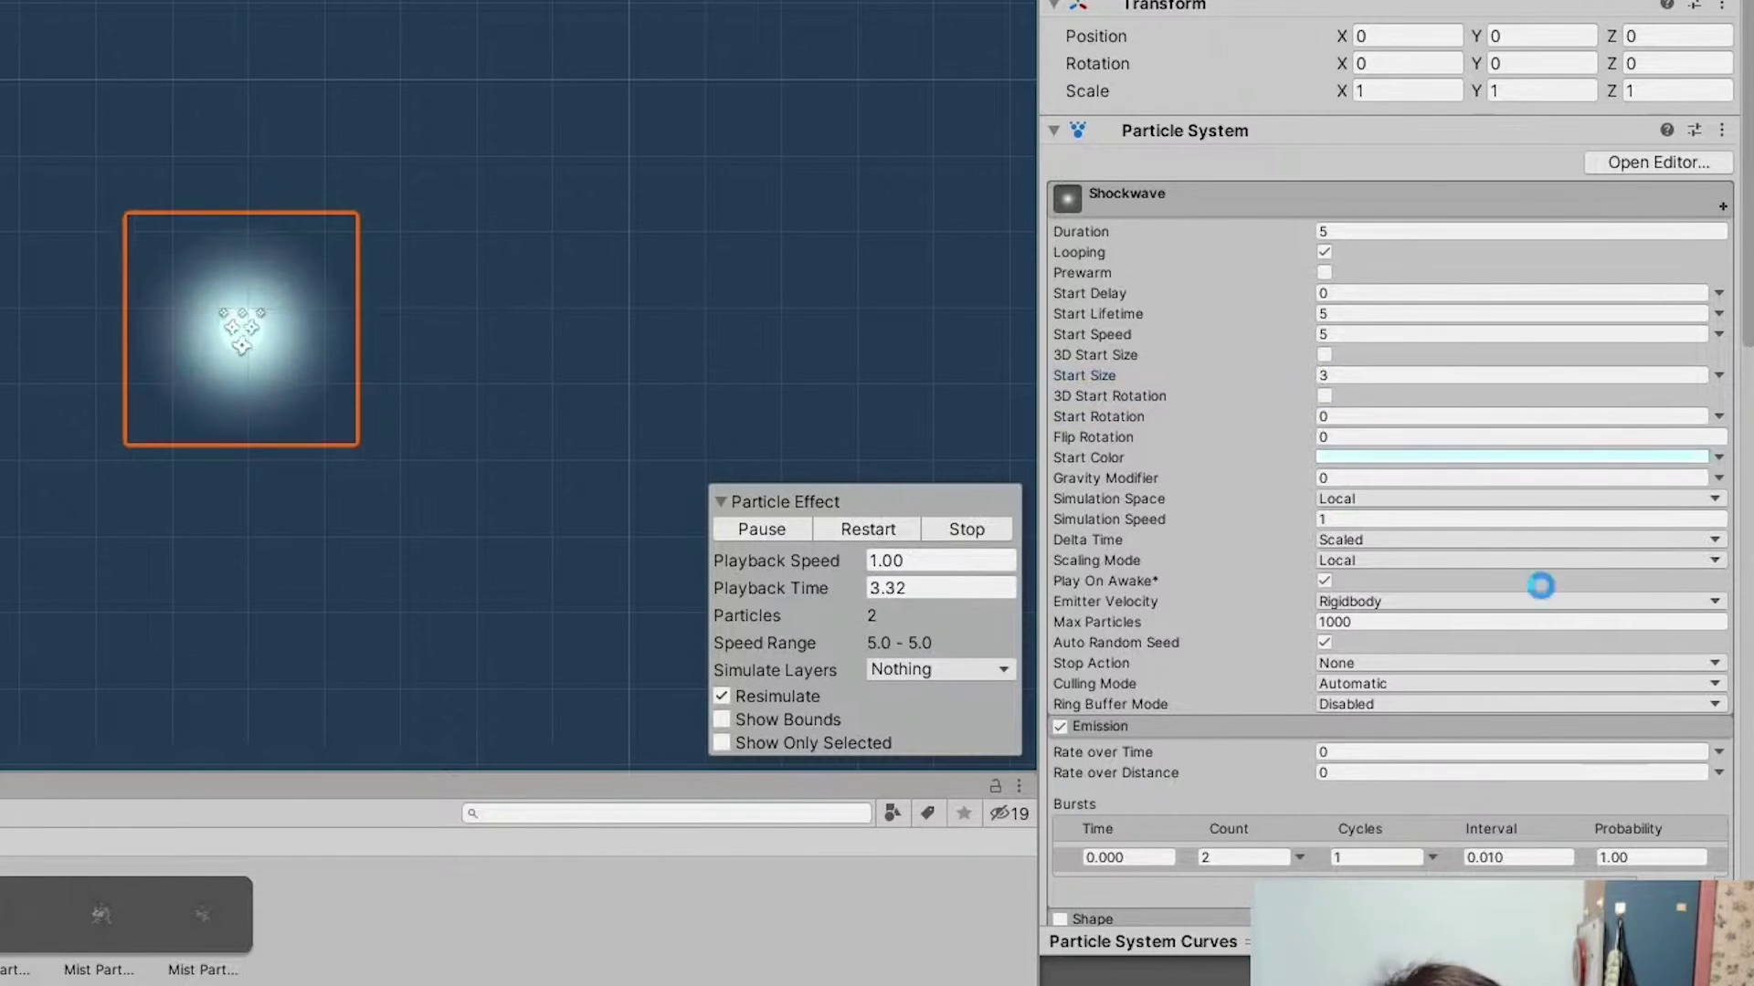
{"action": "left_click", "coordinate": [866, 530]}
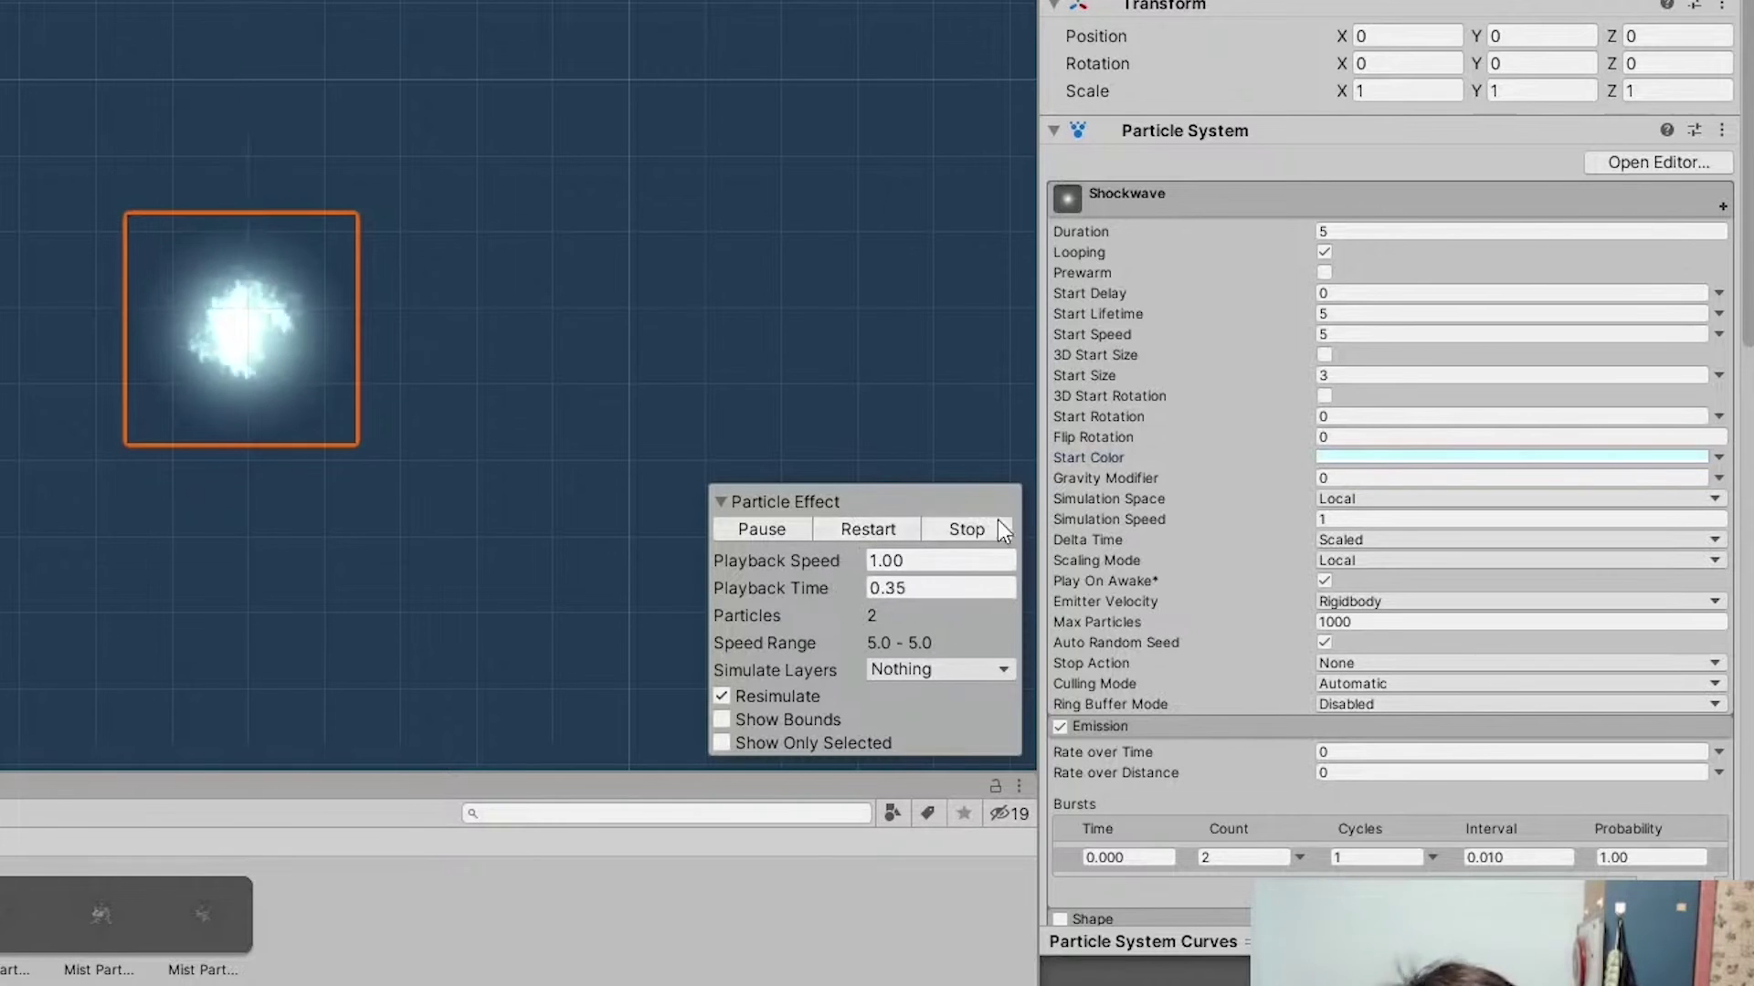
{"action": "type", "text": "5"}
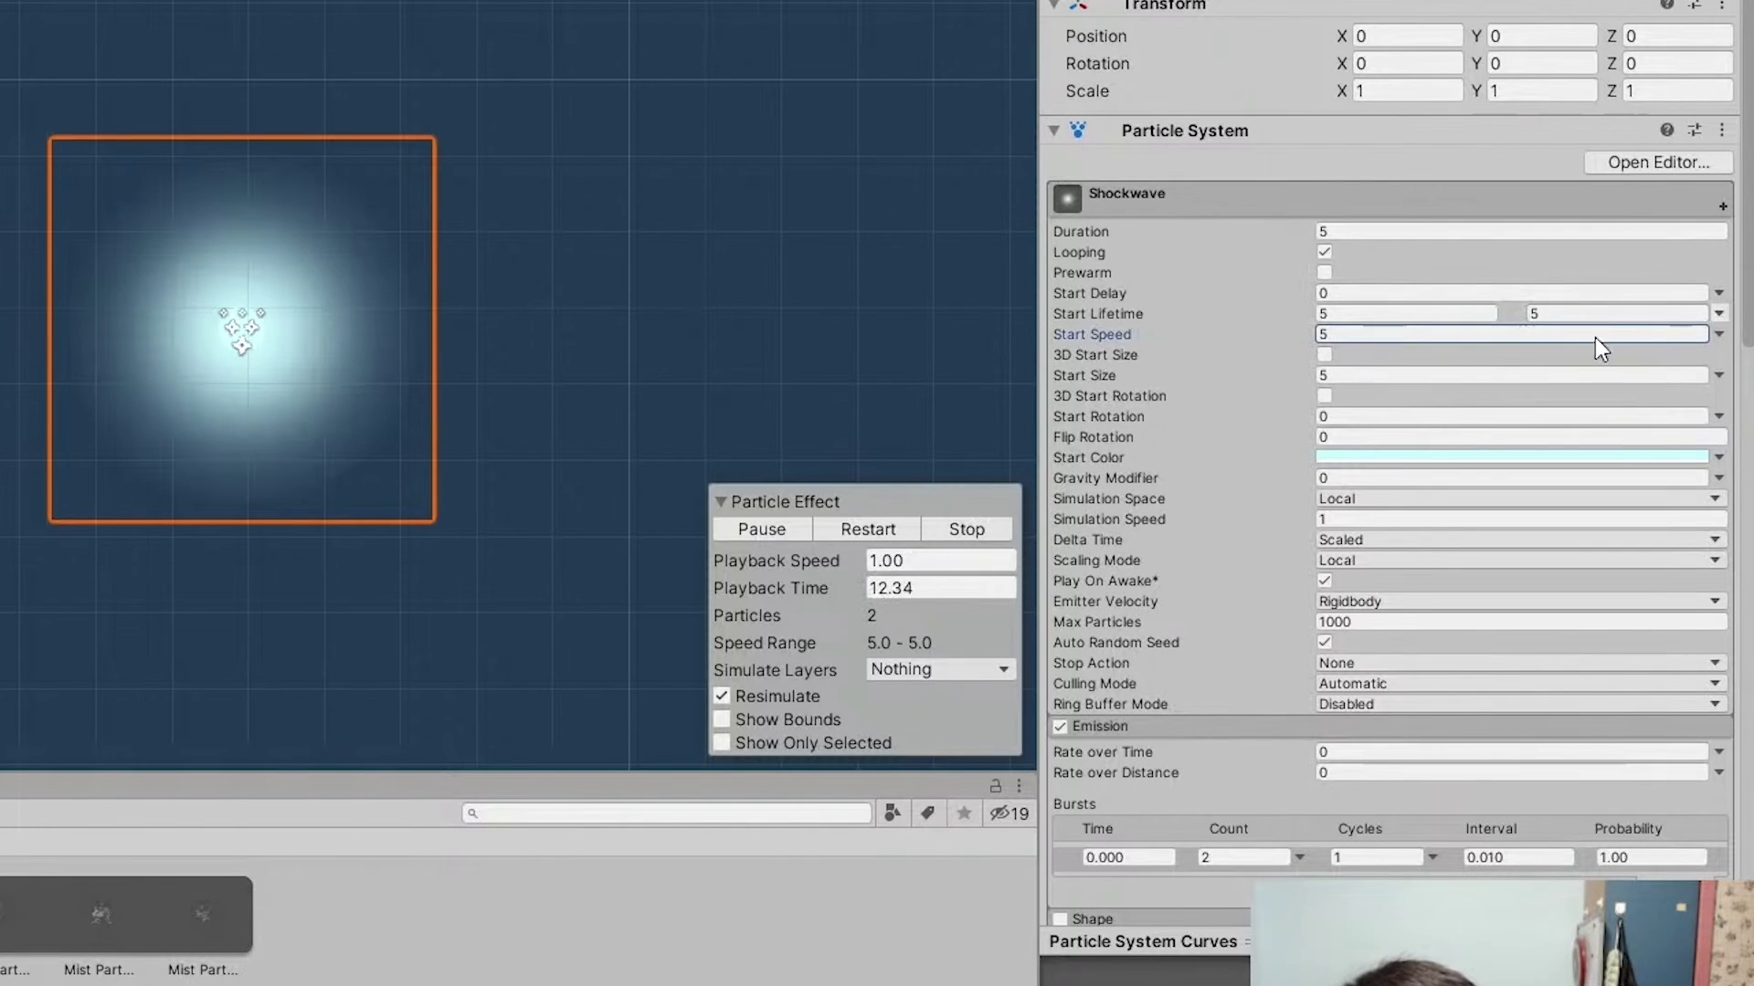
Give the Shockwave a random 0.2–0.4 lifetime, zero start speed and 1-second duration
{"action": "left_click", "coordinate": [1718, 315]}
{"action": "left_click", "coordinate": [1653, 383]}
{"action": "type", "text": "0.2"}
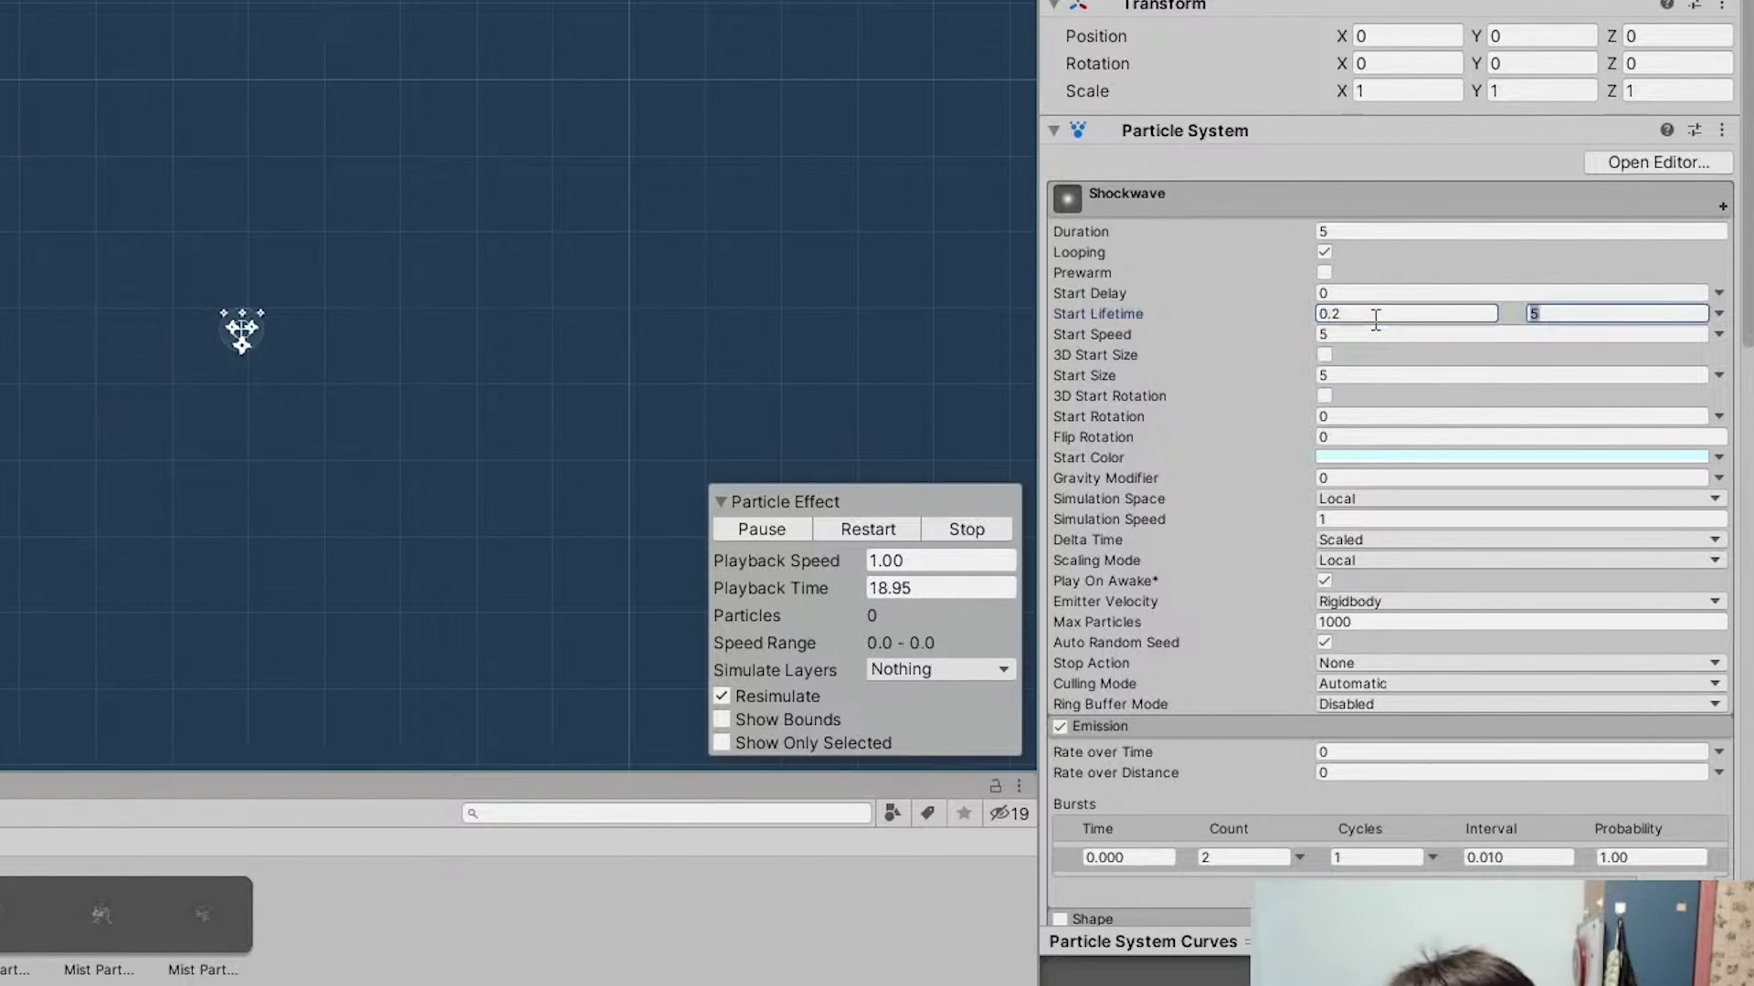
{"action": "type", "text": "4"}
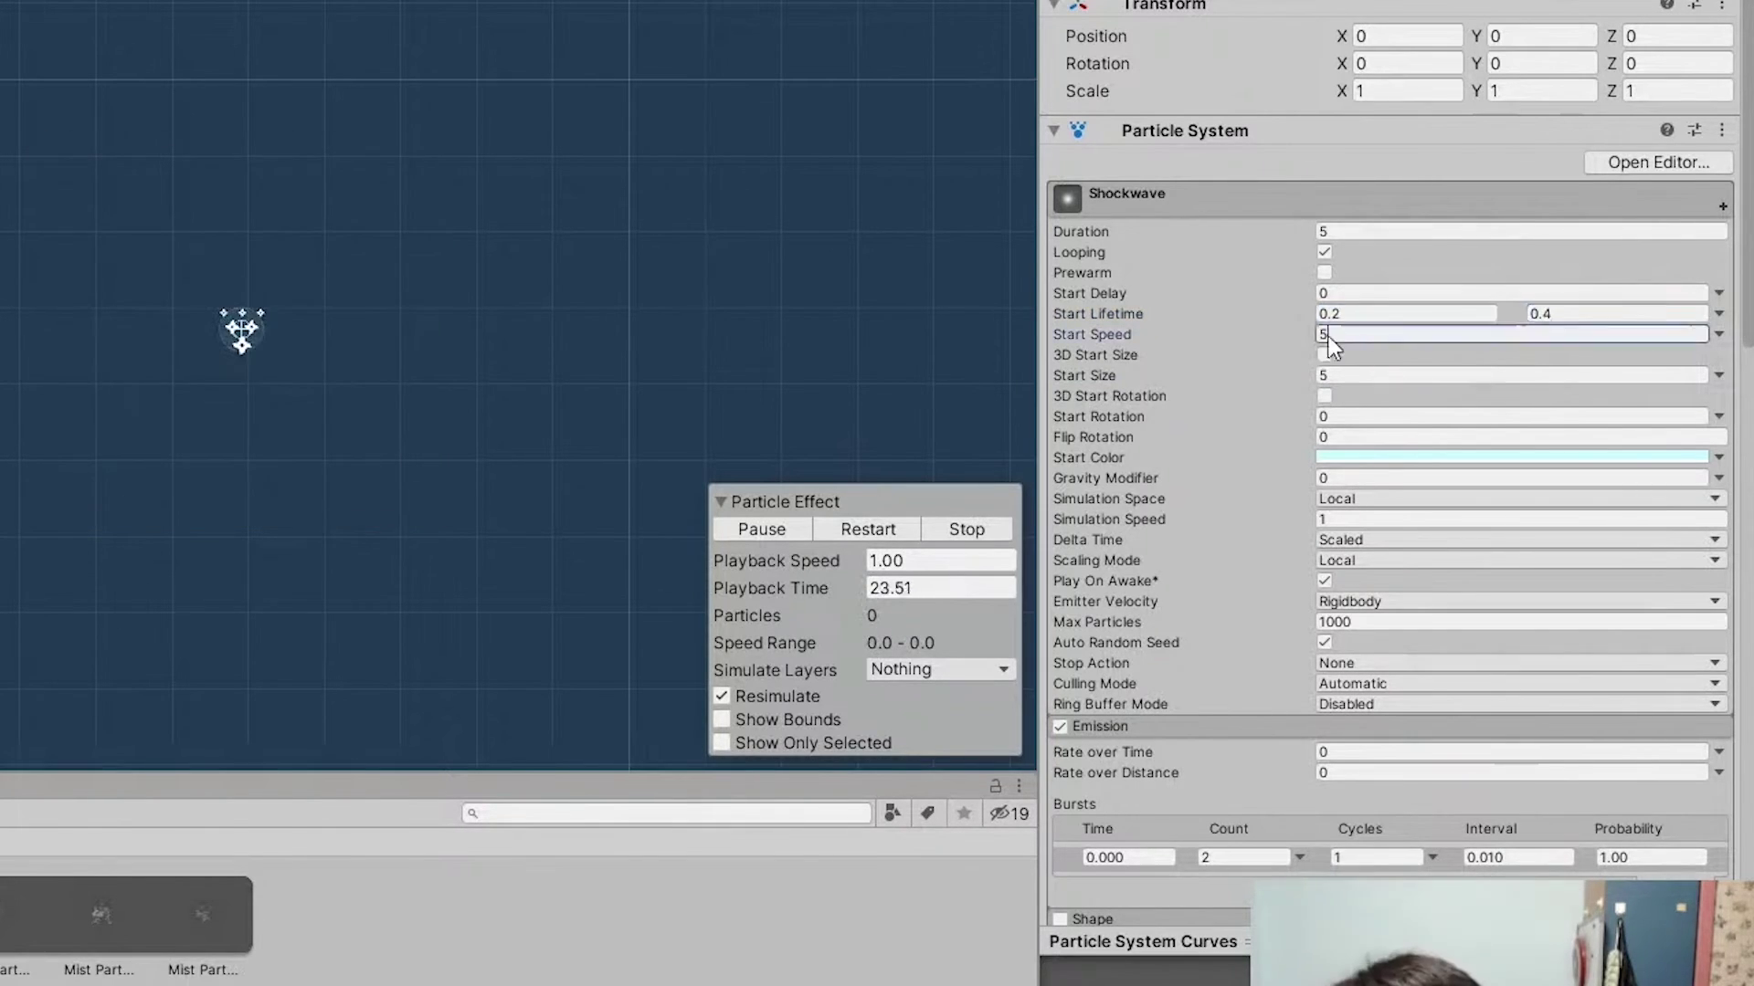
{"action": "left_click", "coordinate": [1384, 231]}
{"action": "type", "text": "1"}
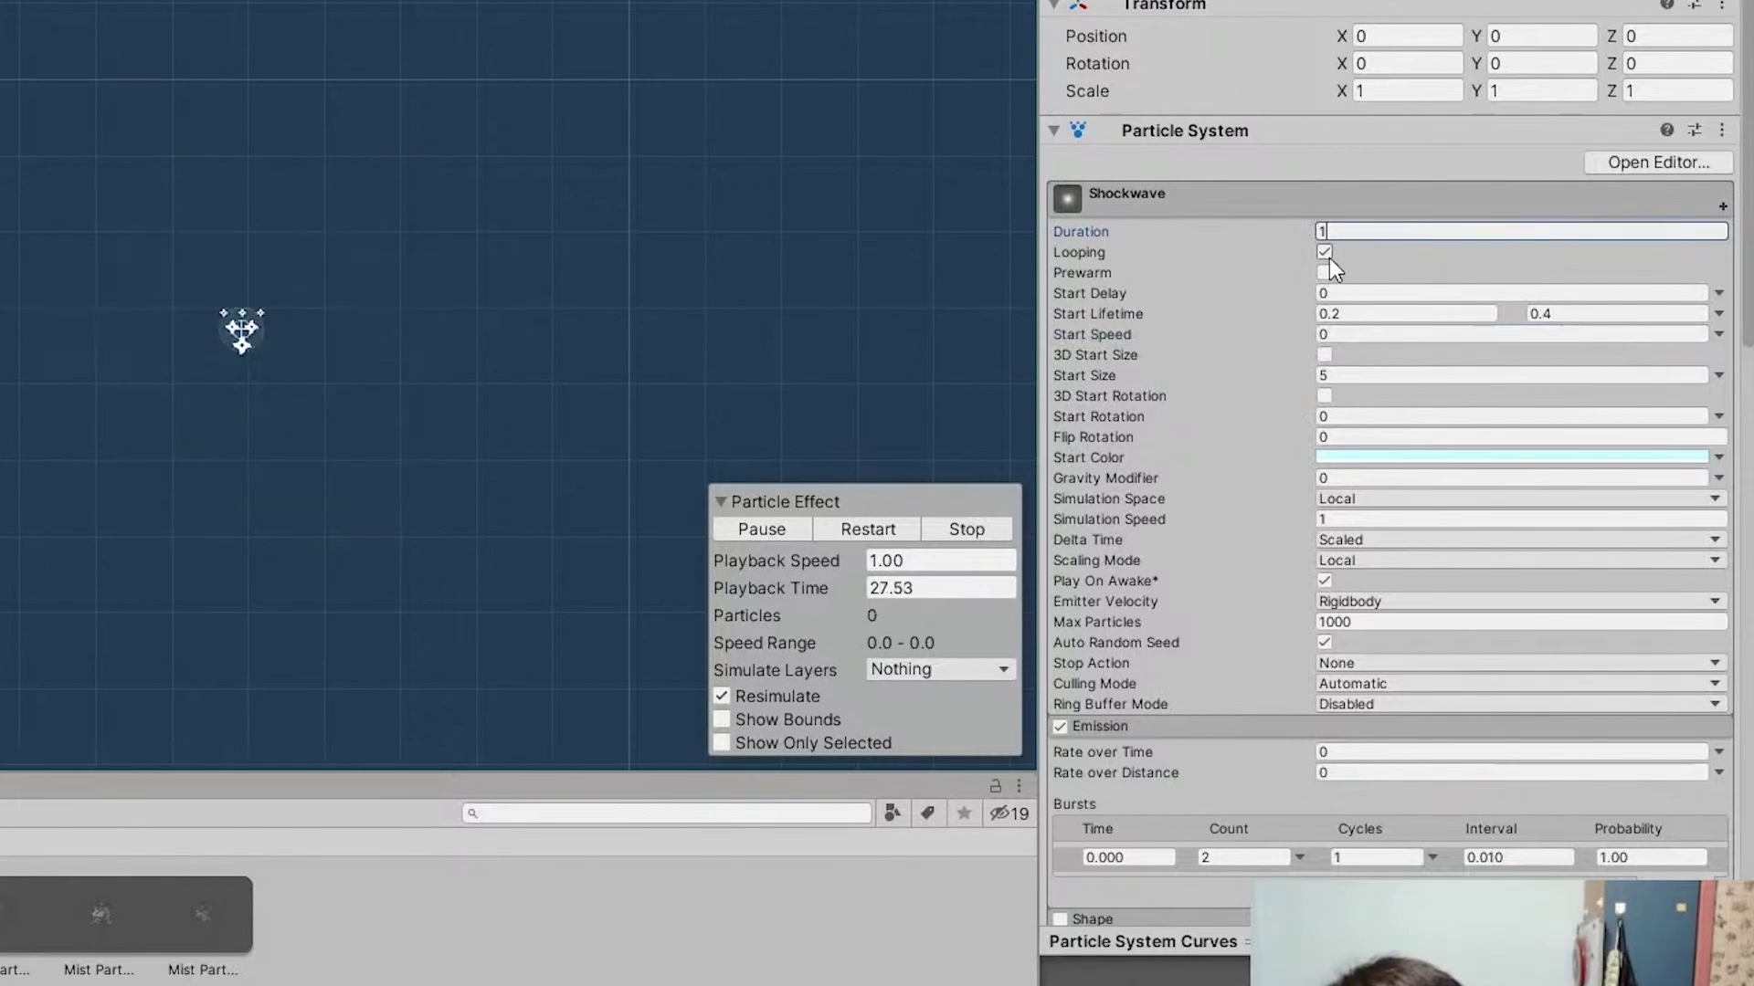
Turn off Looping on Shockwave, and set Smoke to a 1-second, non-looping duration
{"action": "left_click", "coordinate": [1324, 253]}
{"action": "left_click", "coordinate": [134, 147]}
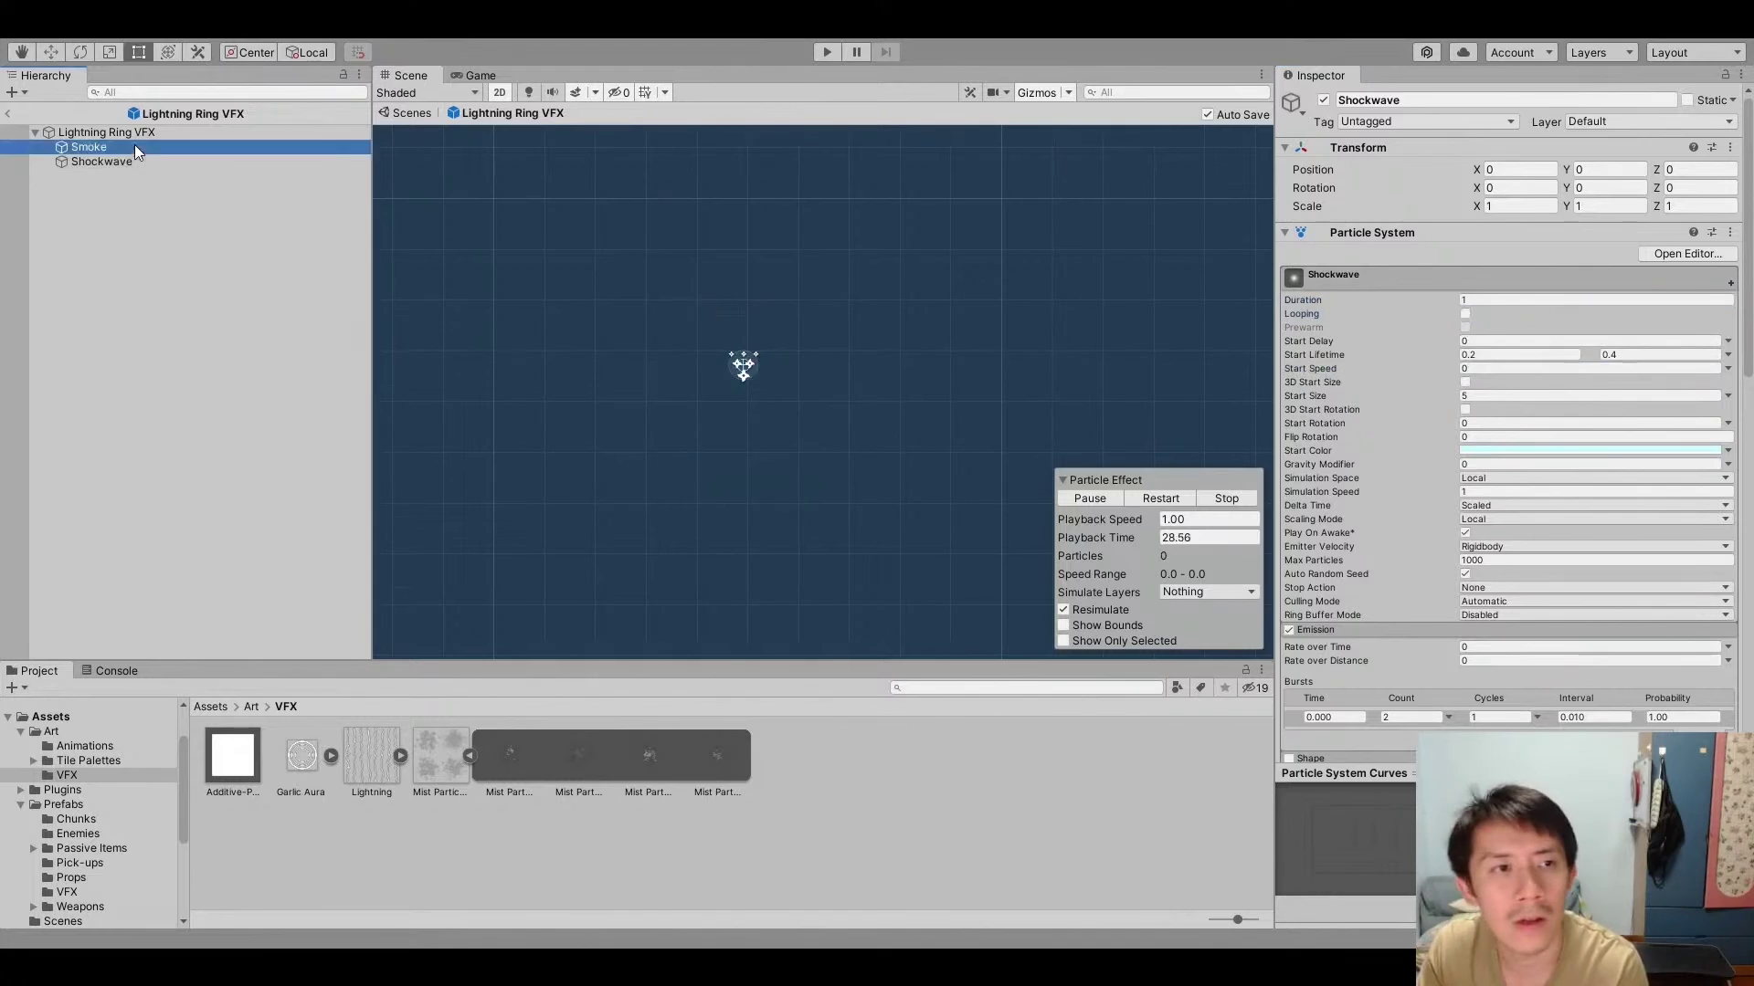
{"action": "left_click", "coordinate": [1480, 300]}
{"action": "type", "text": "1"}
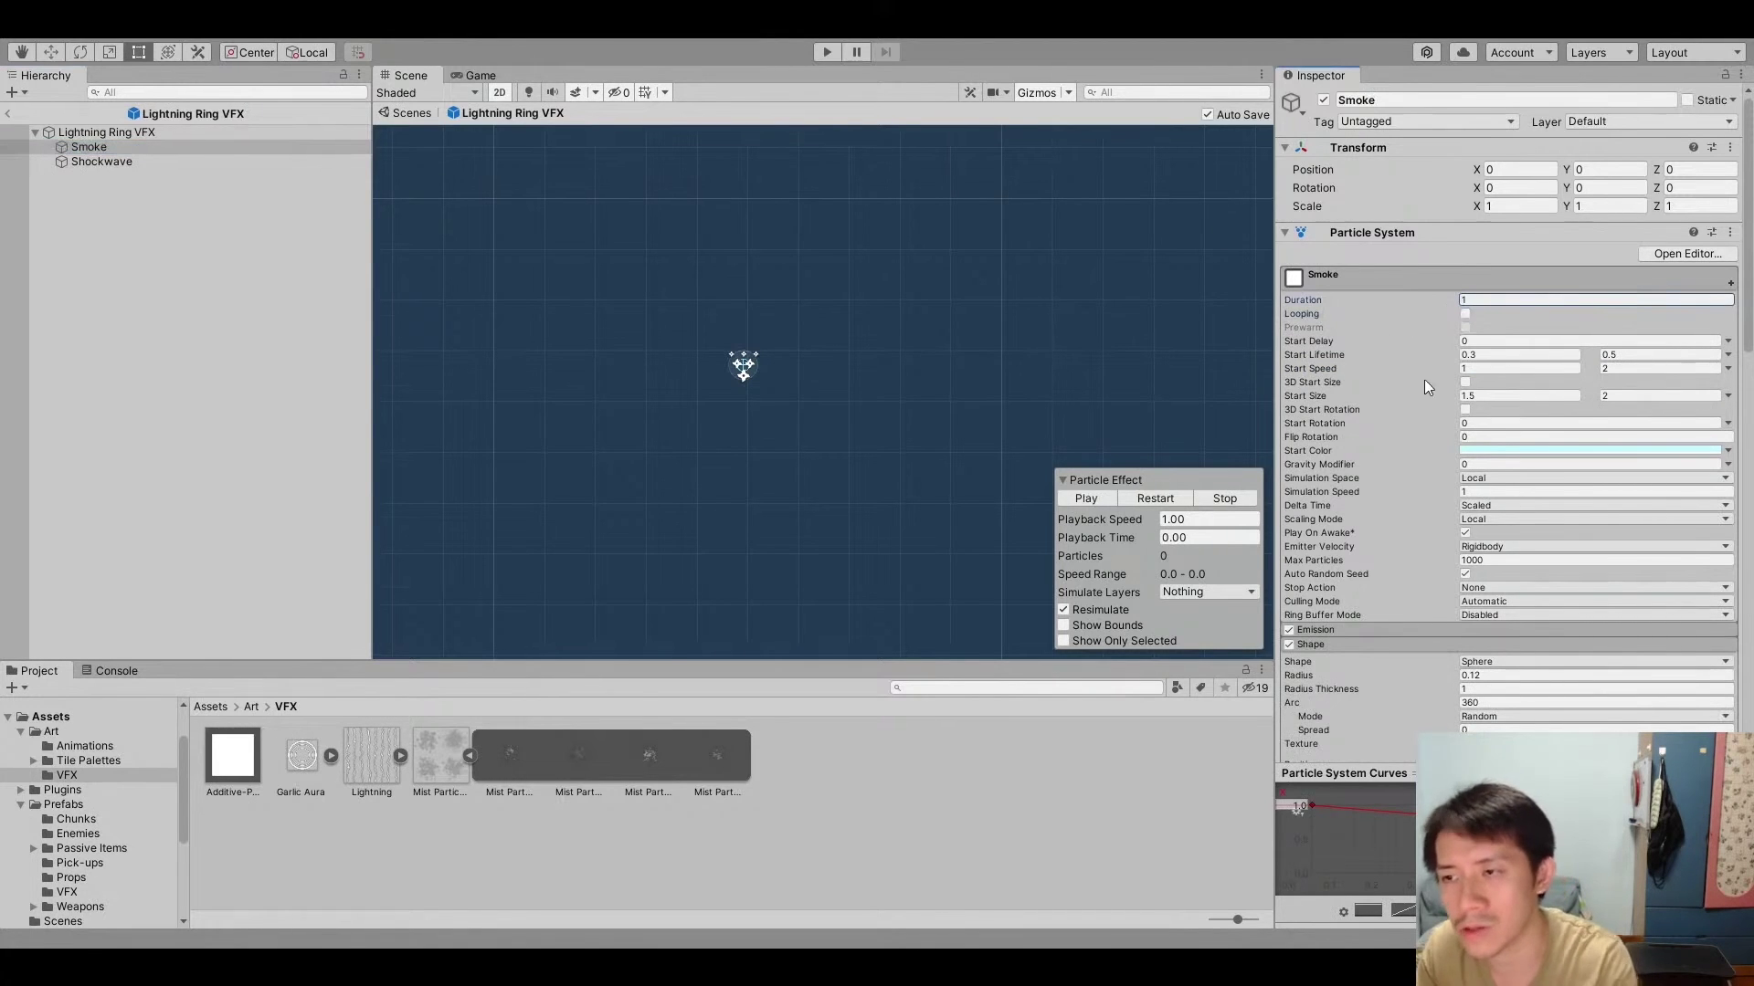
{"action": "left_click", "coordinate": [106, 132]}
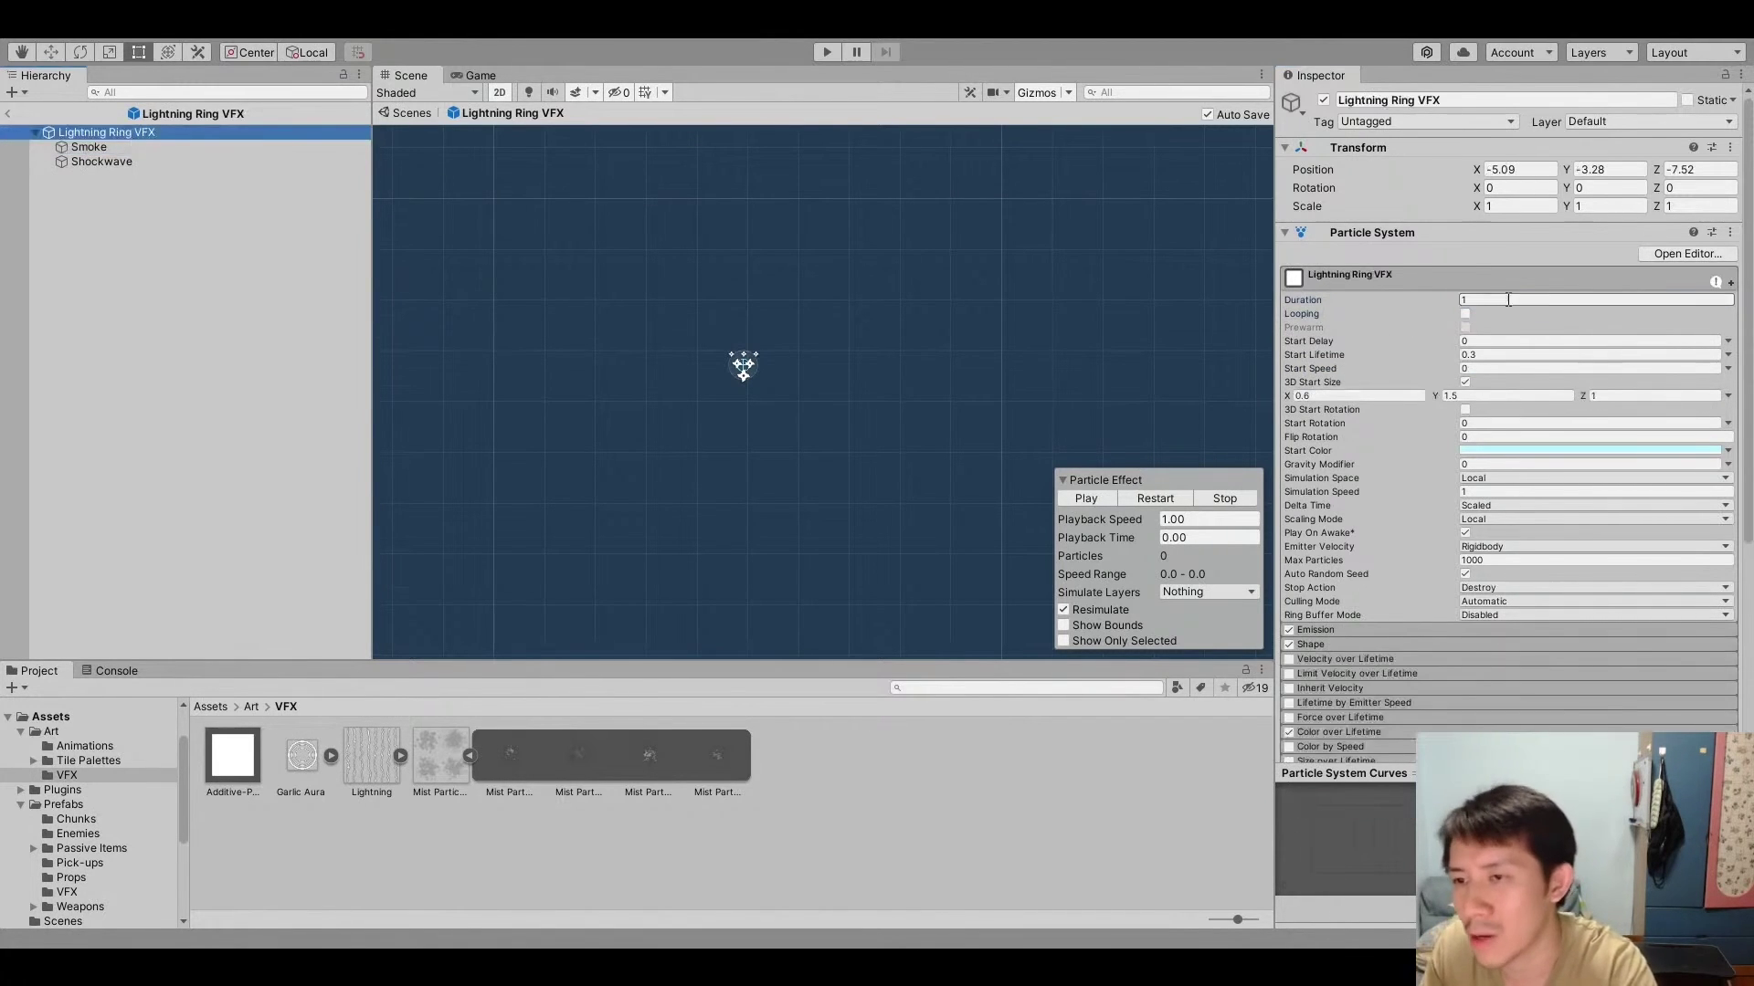
{"action": "left_click", "coordinate": [87, 146]}
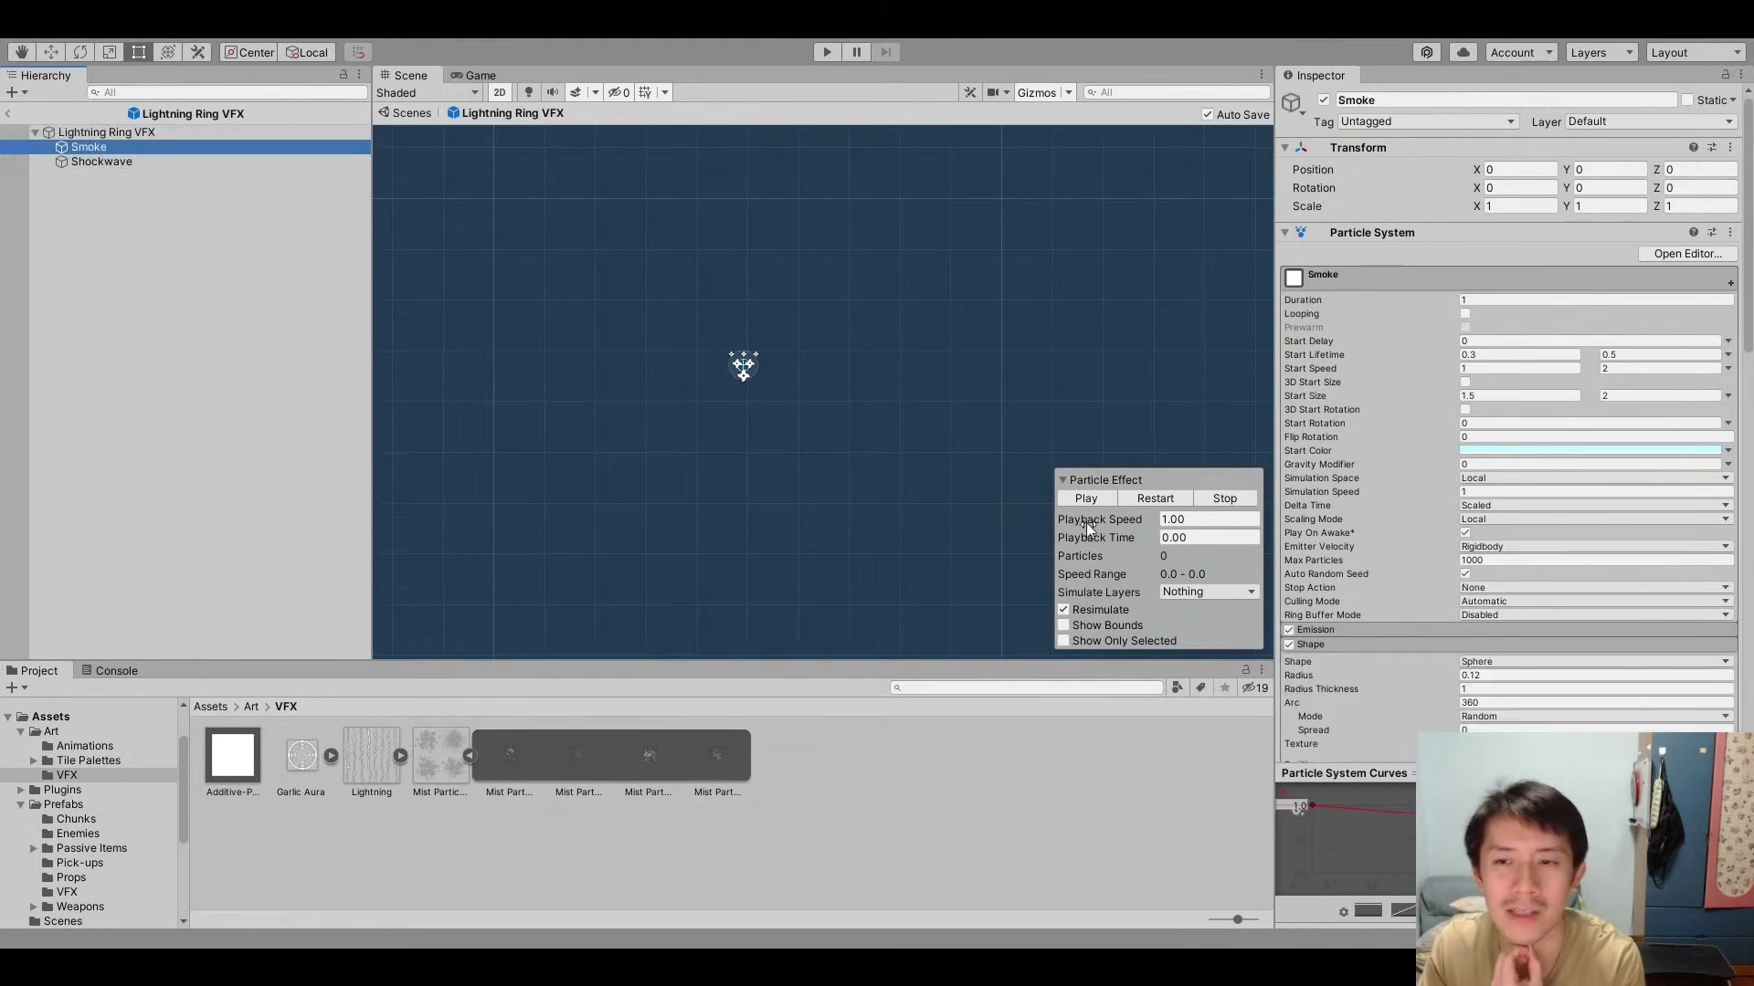
Replay the Lightning Ring VFX several times to check strike and smoke timing
{"action": "left_click", "coordinate": [1155, 498]}
{"action": "left_click", "coordinate": [1159, 499]}
{"action": "left_click", "coordinate": [1170, 501]}
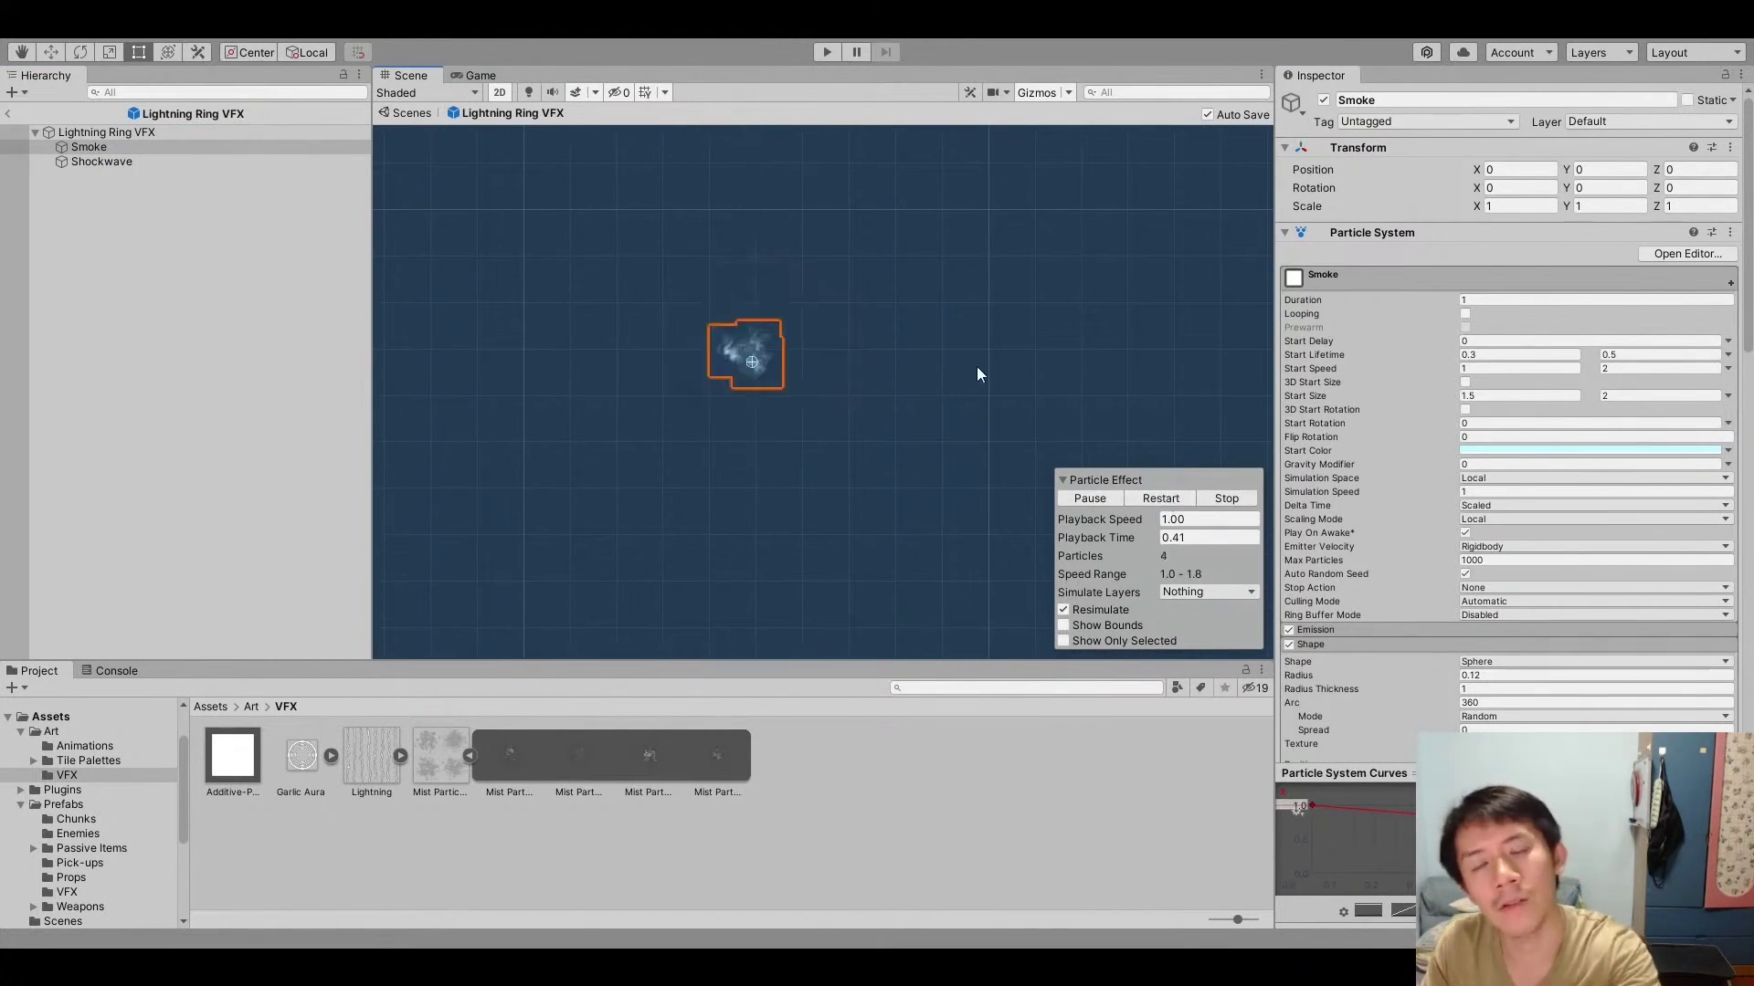
{"action": "scroll", "coordinate": [945, 357], "scroll_direction": "up", "scroll_amount": 3}
{"action": "left_click", "coordinate": [1155, 500]}
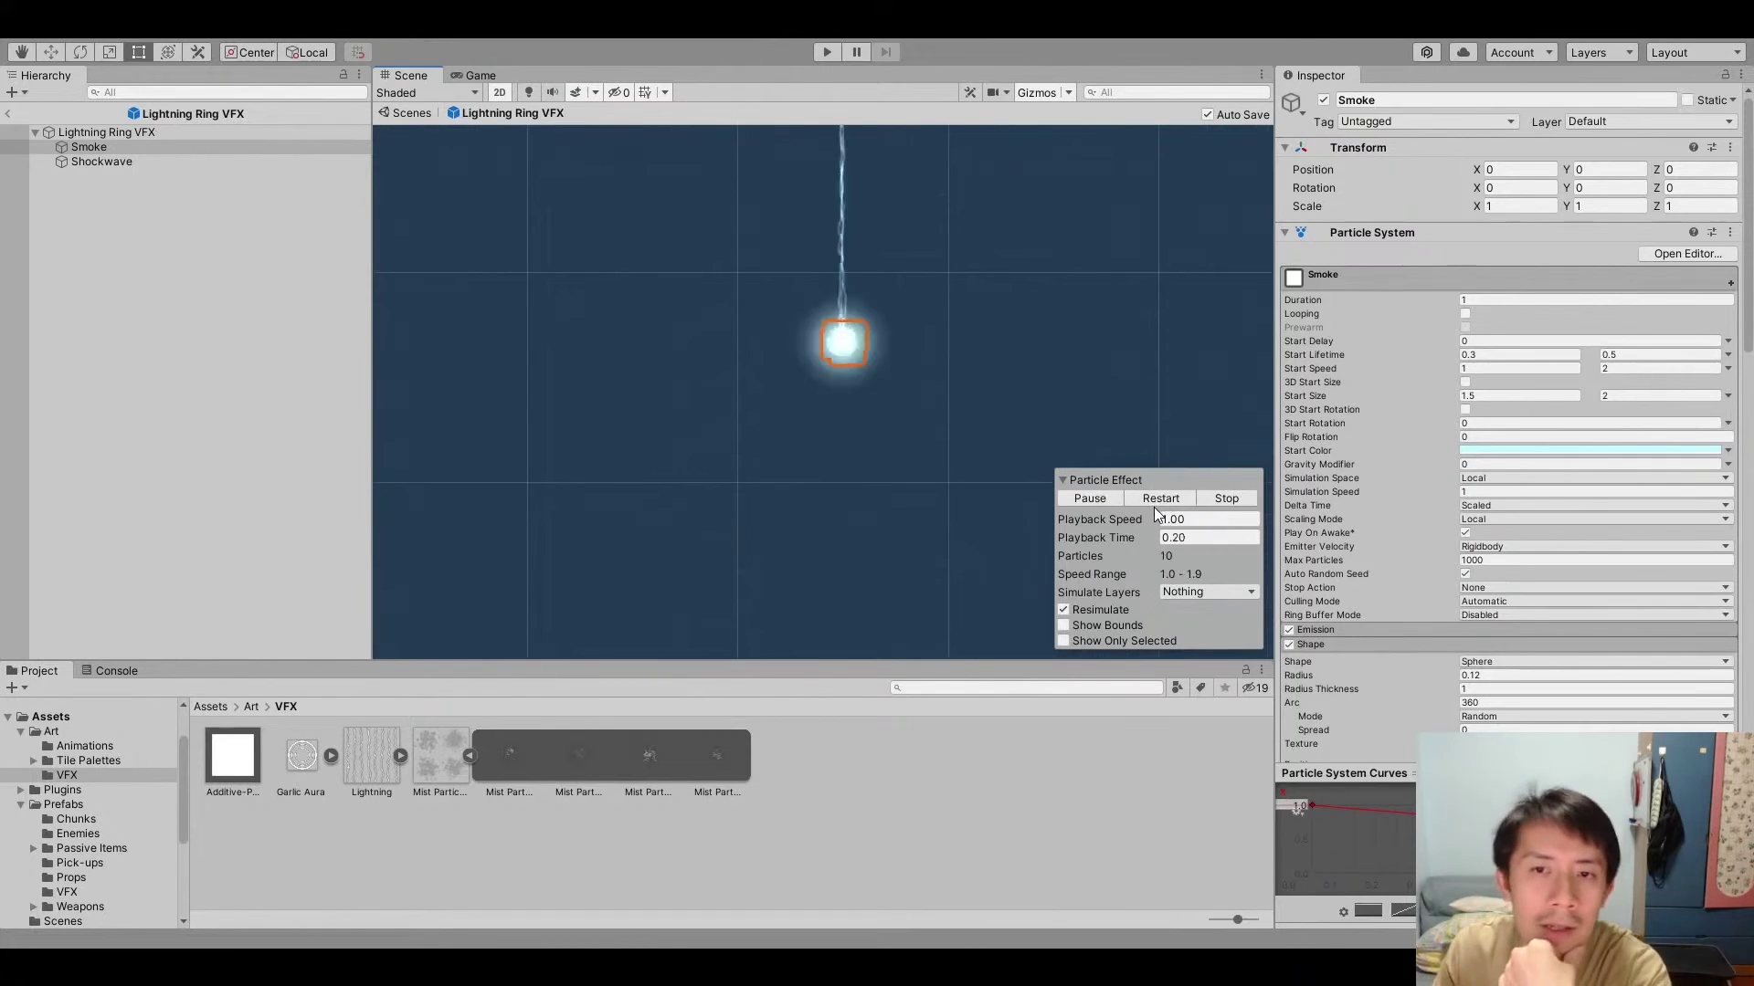
{"action": "left_click", "coordinate": [1156, 499]}
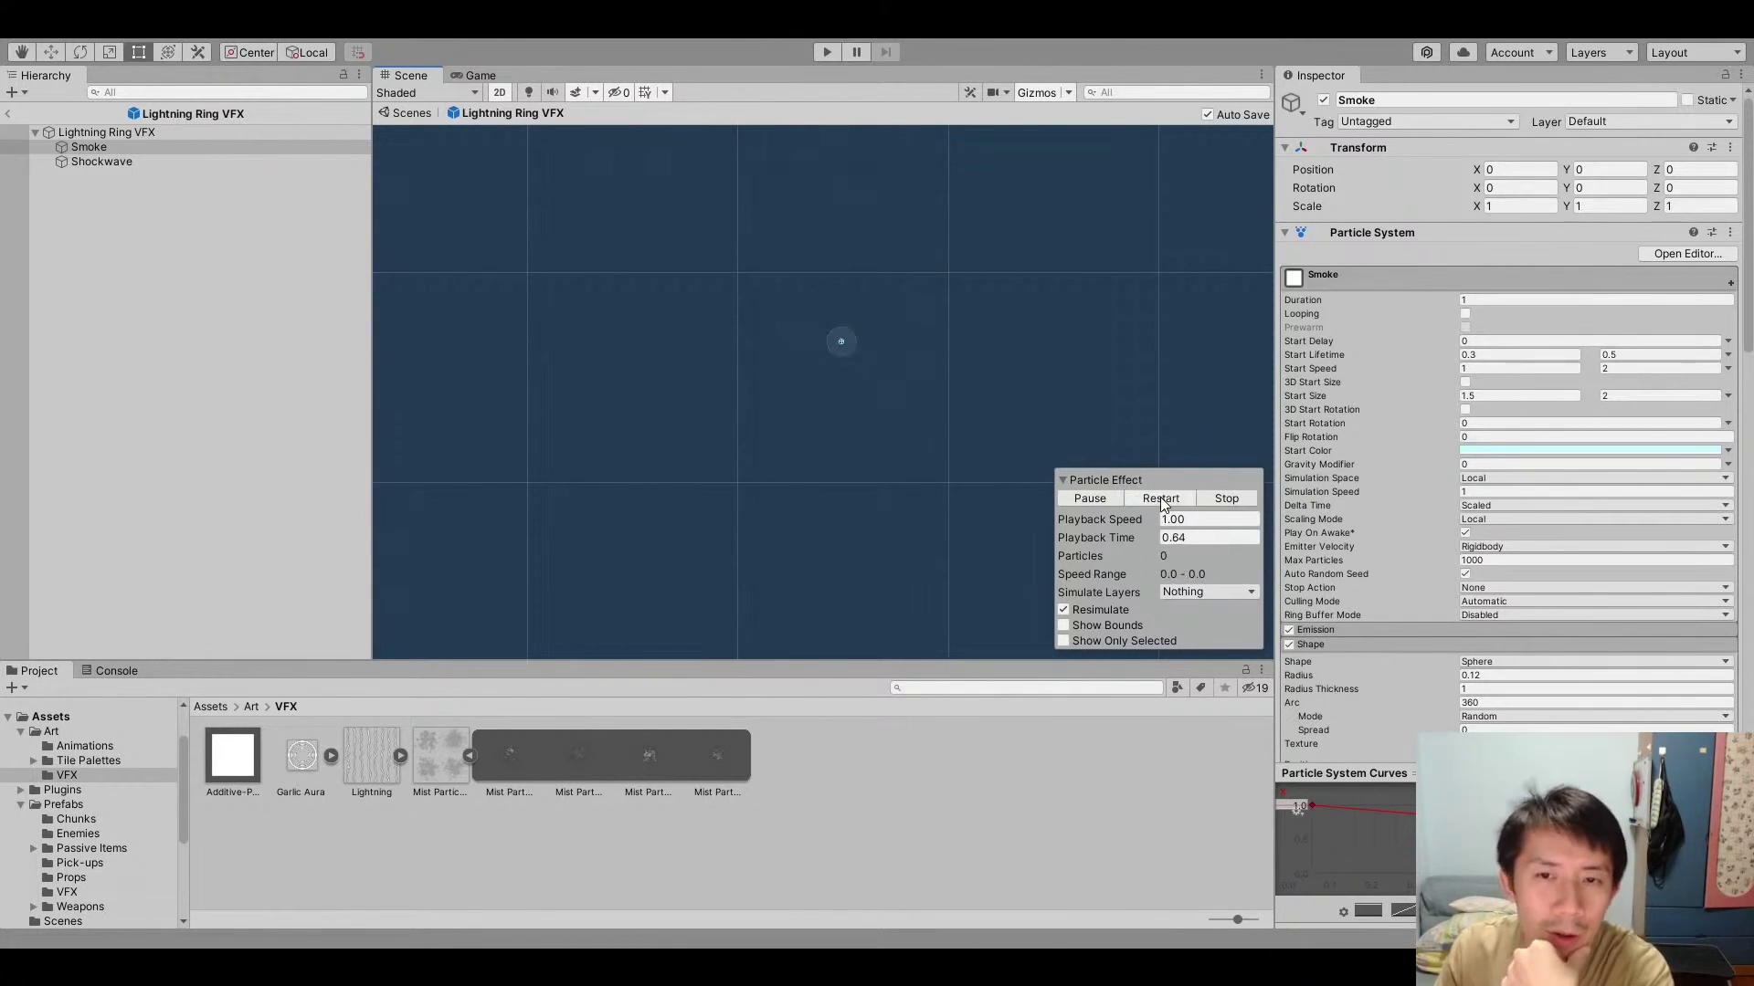
{"action": "left_click", "coordinate": [1159, 499]}
{"action": "left_click", "coordinate": [1163, 502]}
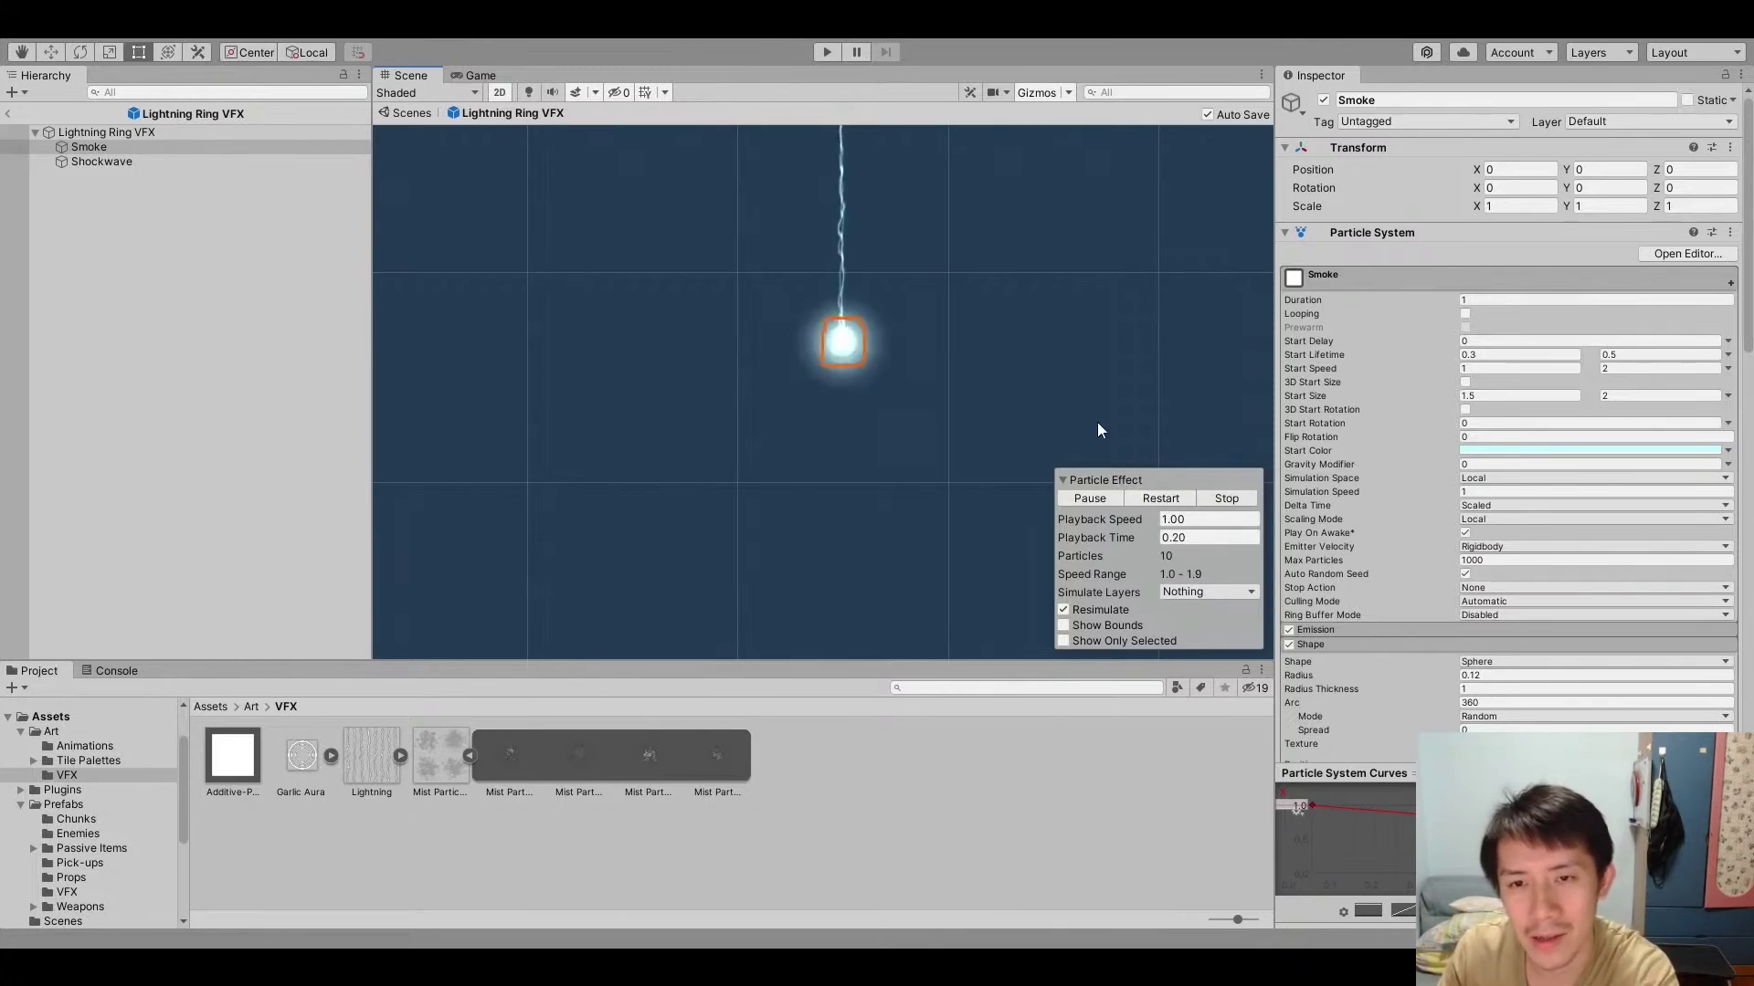
{"action": "scroll", "coordinate": [1058, 386], "scroll_direction": "down", "scroll_amount": 1}
{"action": "scroll", "coordinate": [1549, 466], "scroll_direction": "down", "scroll_amount": 5}
{"action": "scroll", "coordinate": [1549, 477], "scroll_direction": "up", "scroll_amount": 5}
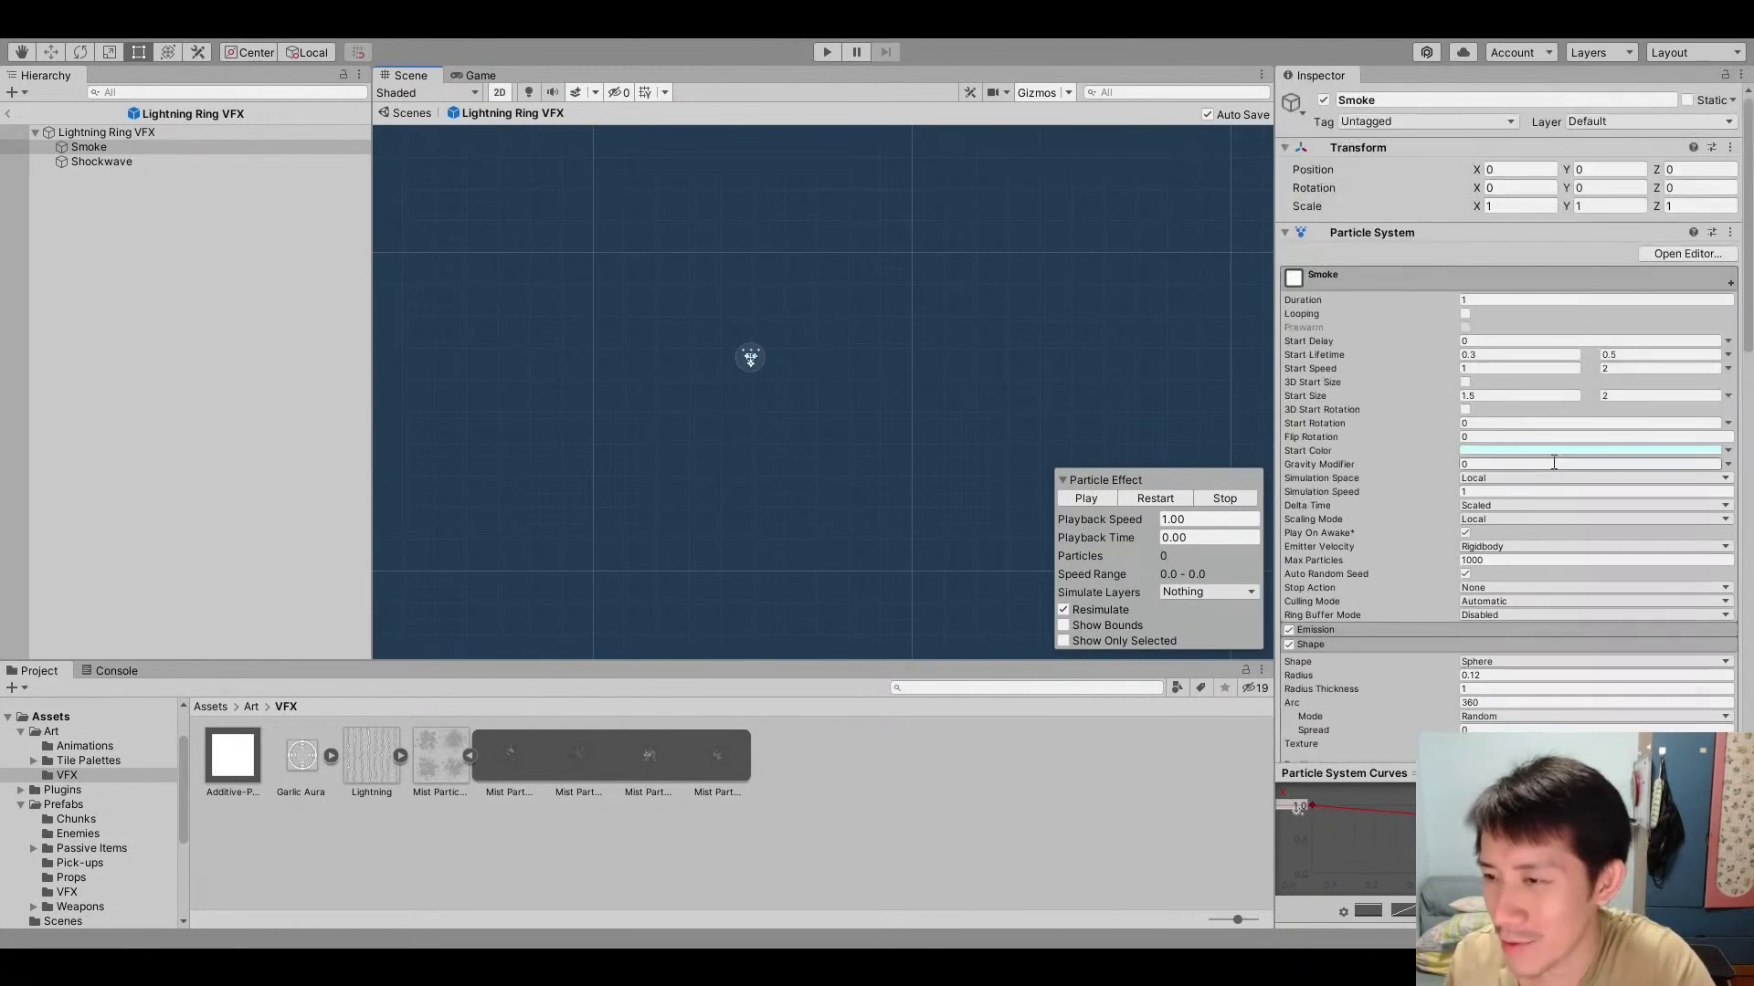
{"action": "left_click", "coordinate": [1155, 499]}
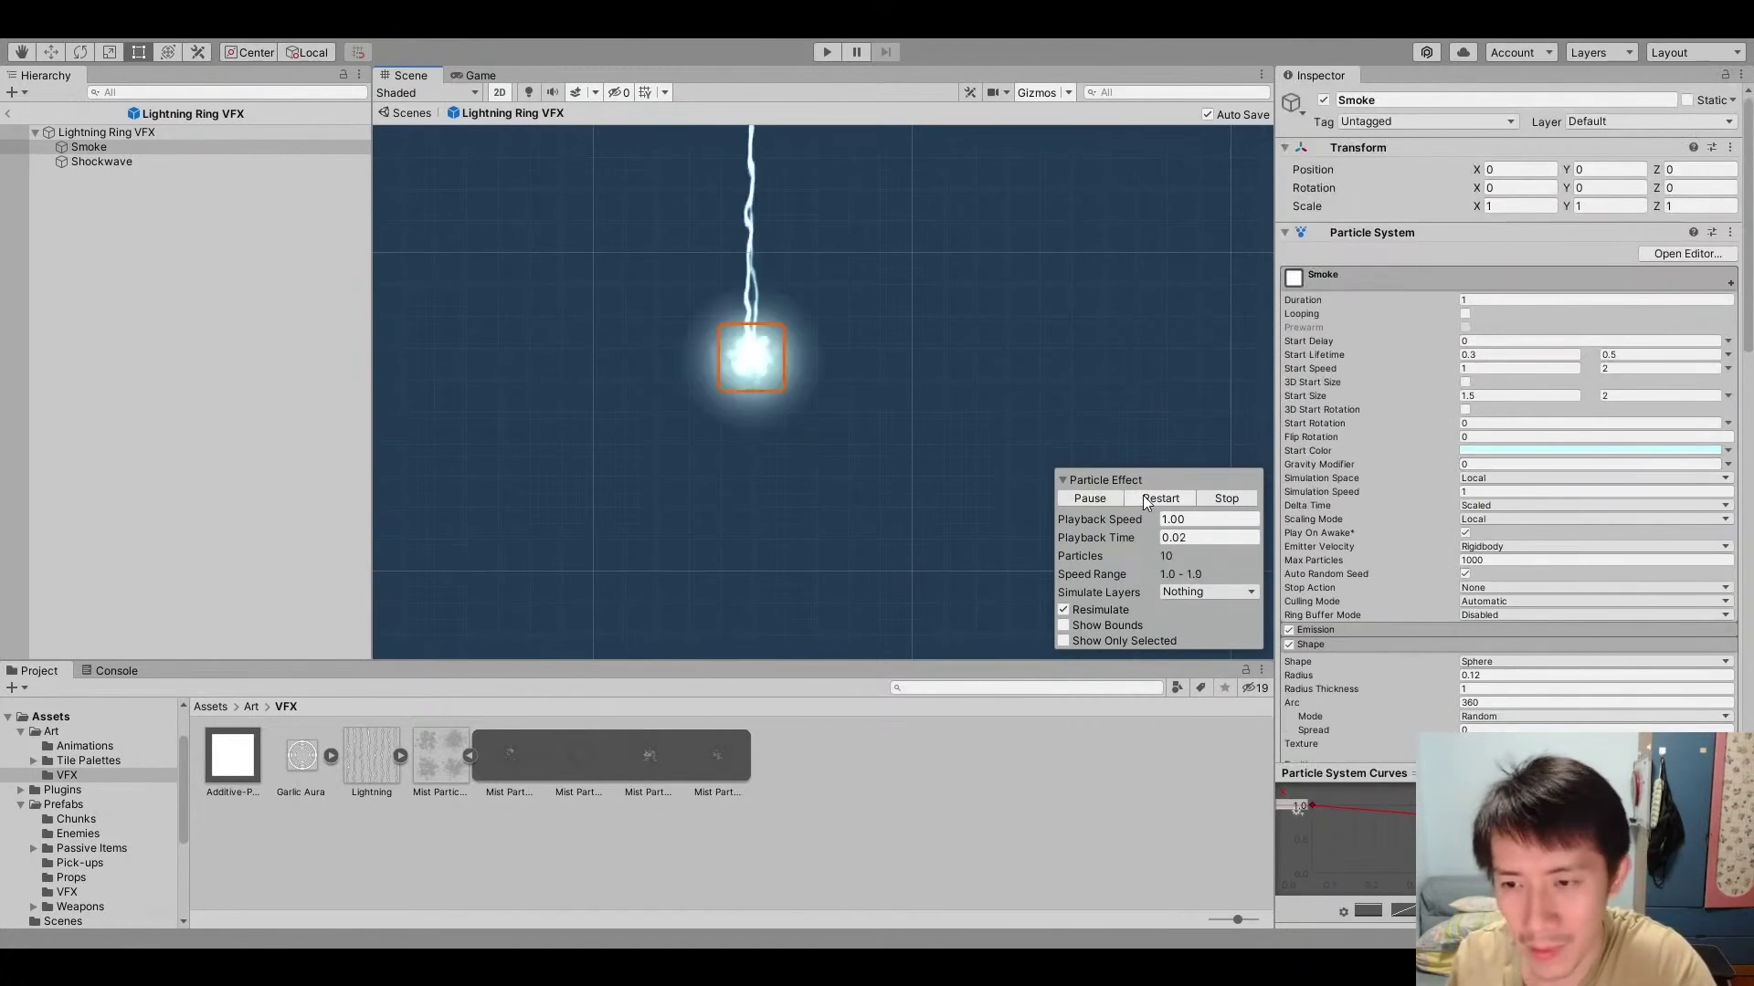
Enable Size over Lifetime on the Shockwave and replay the preview
{"action": "left_click", "coordinate": [102, 162]}
{"action": "scroll", "coordinate": [1580, 381], "scroll_direction": "down", "scroll_amount": 5}
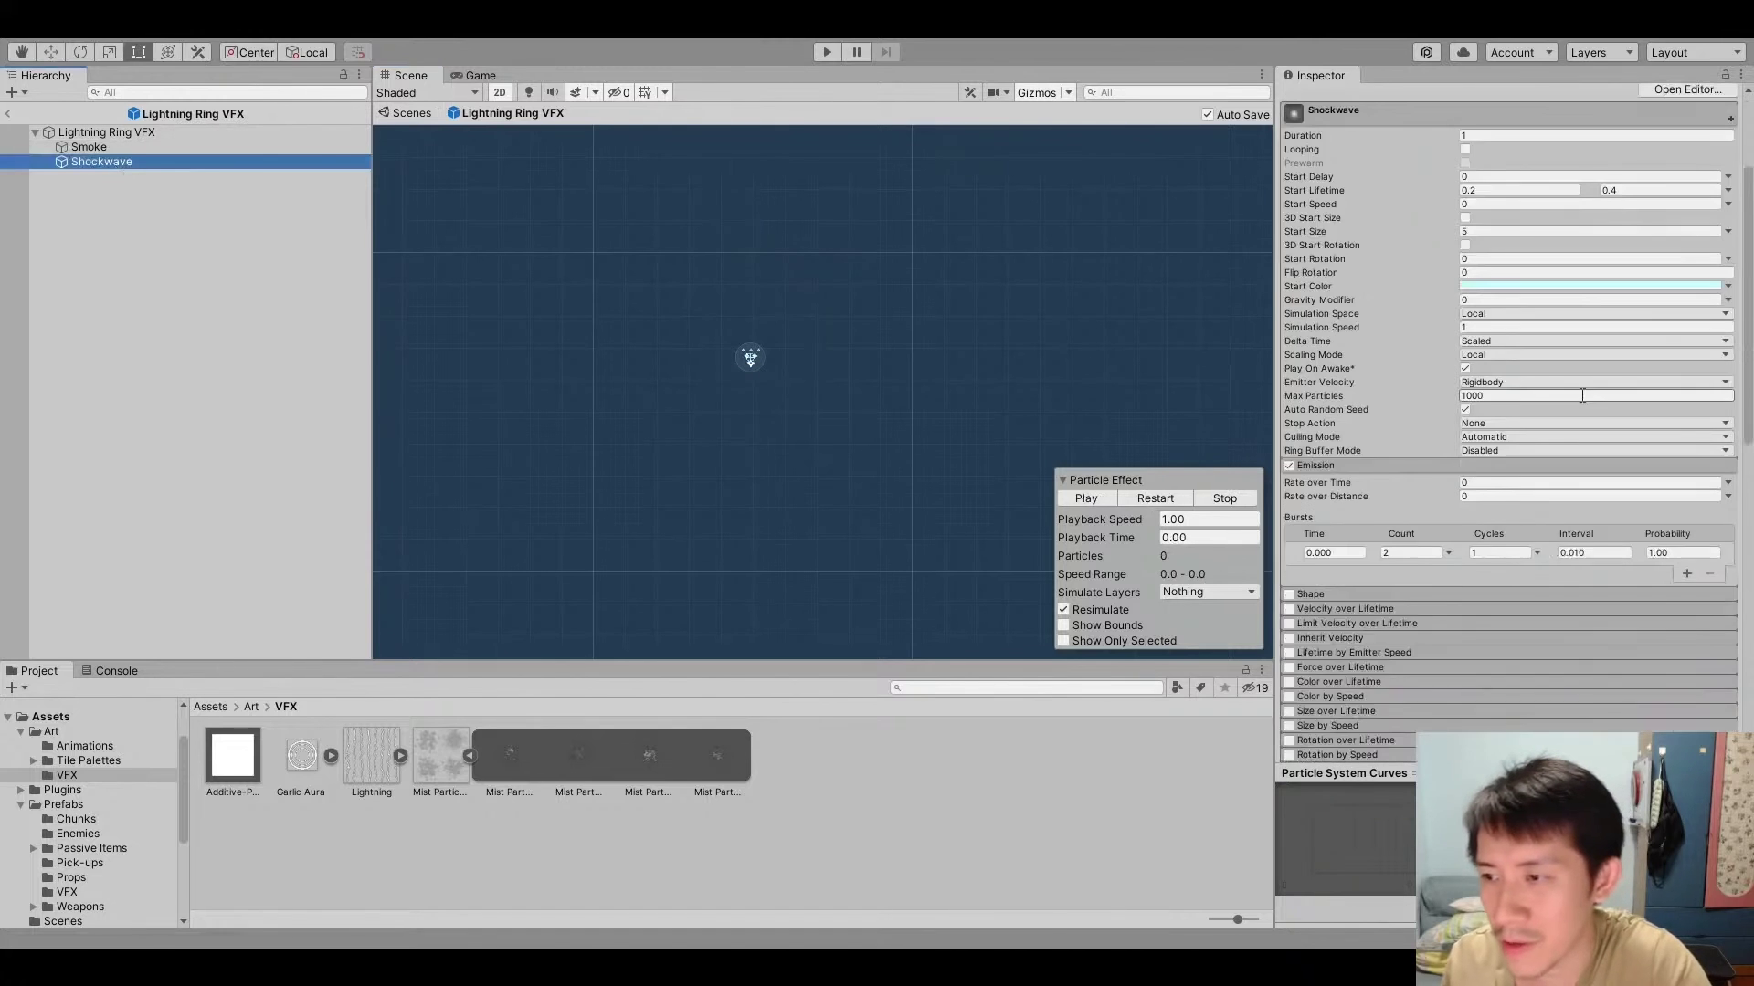
{"action": "scroll", "coordinate": [1580, 380], "scroll_direction": "down", "scroll_amount": 3}
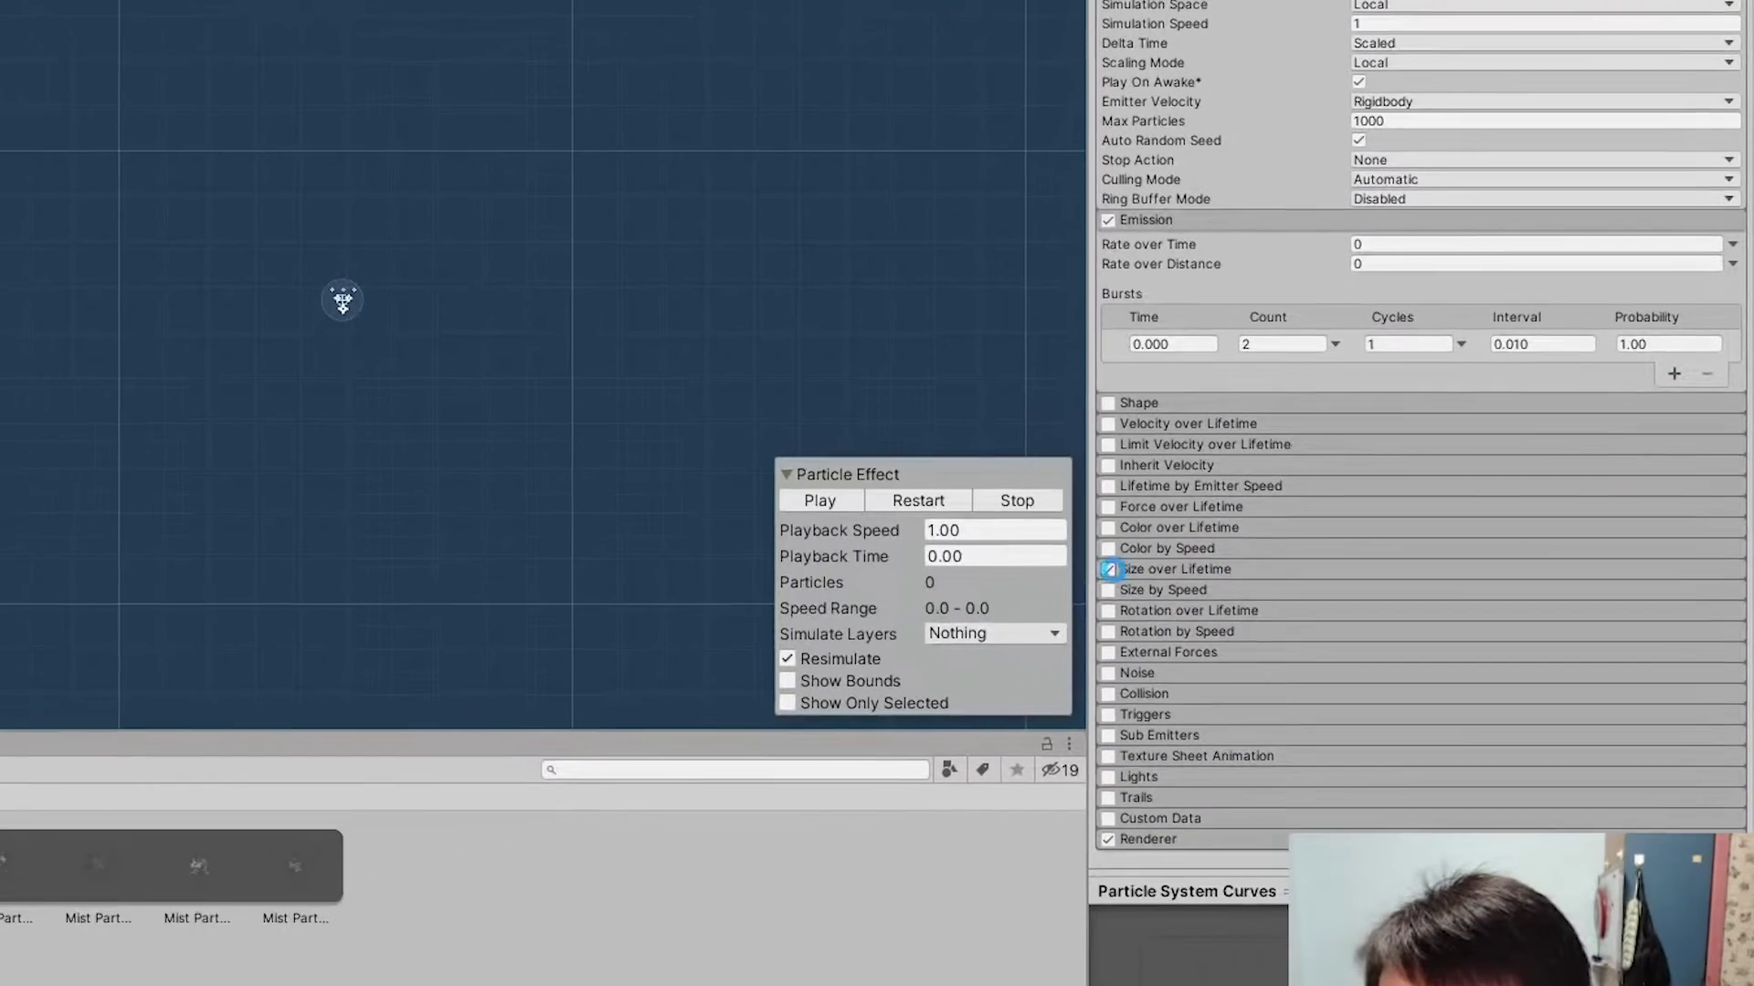
{"action": "left_click", "coordinate": [1287, 547]}
{"action": "left_click", "coordinate": [874, 501]}
{"action": "left_click", "coordinate": [874, 501]}
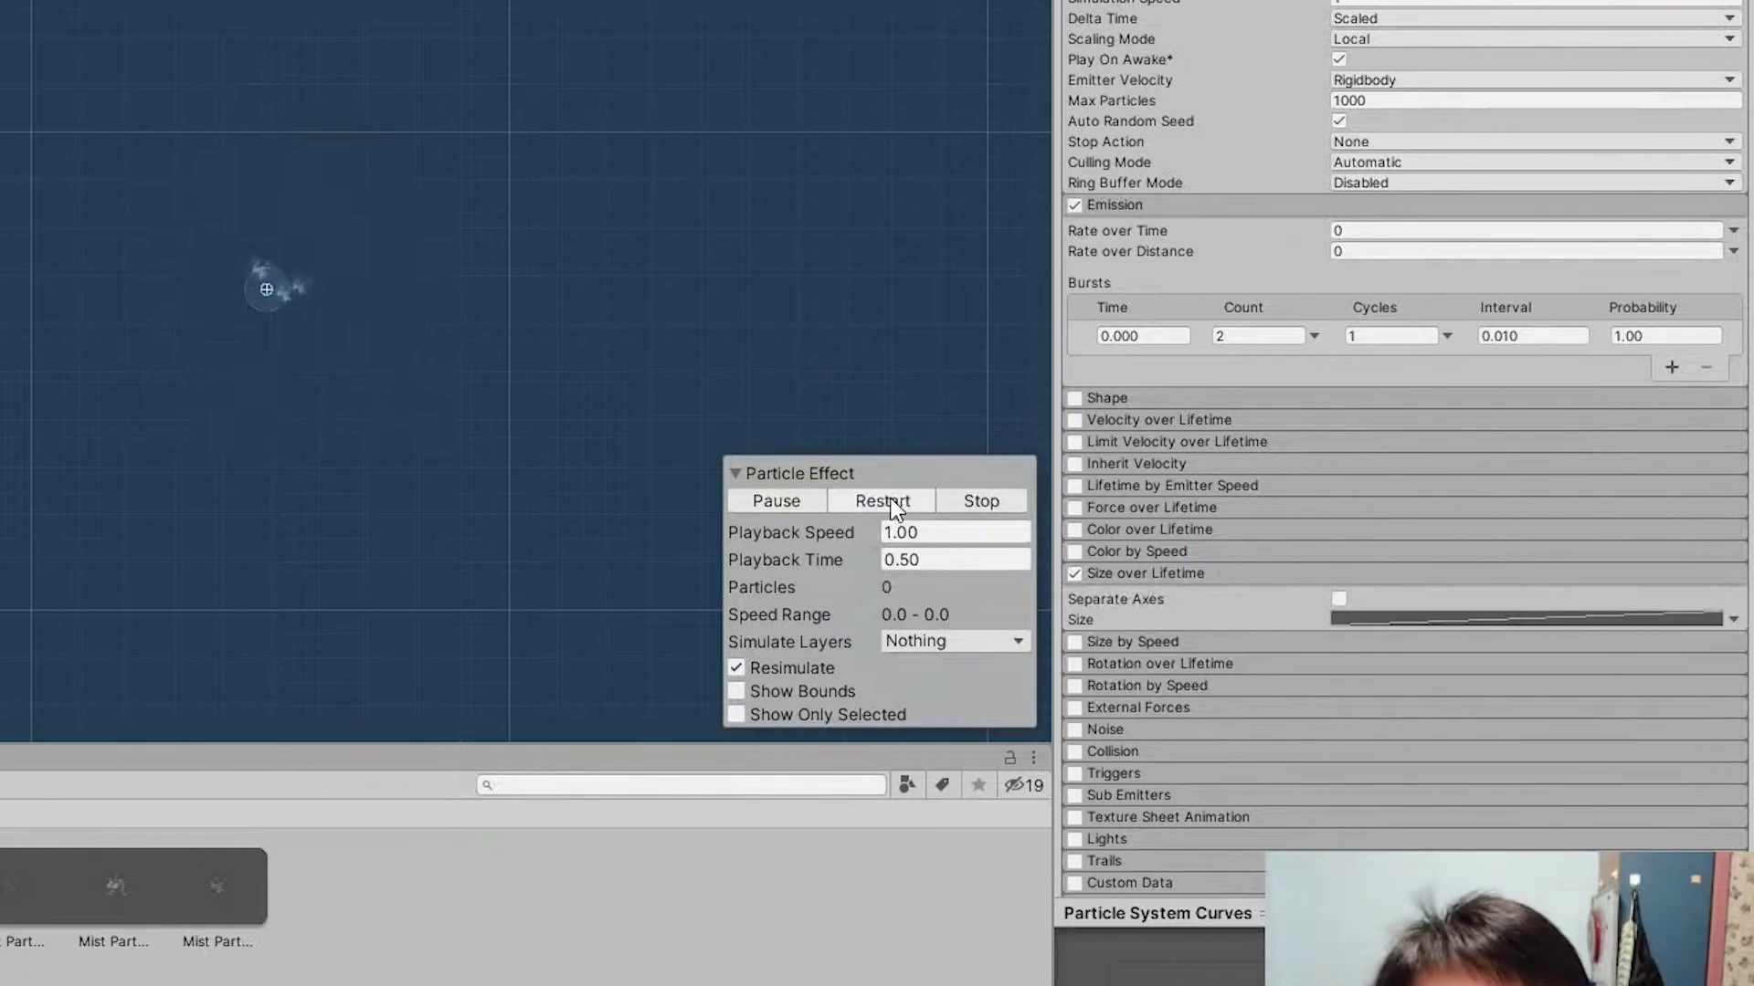
{"action": "left_click", "coordinate": [881, 500]}
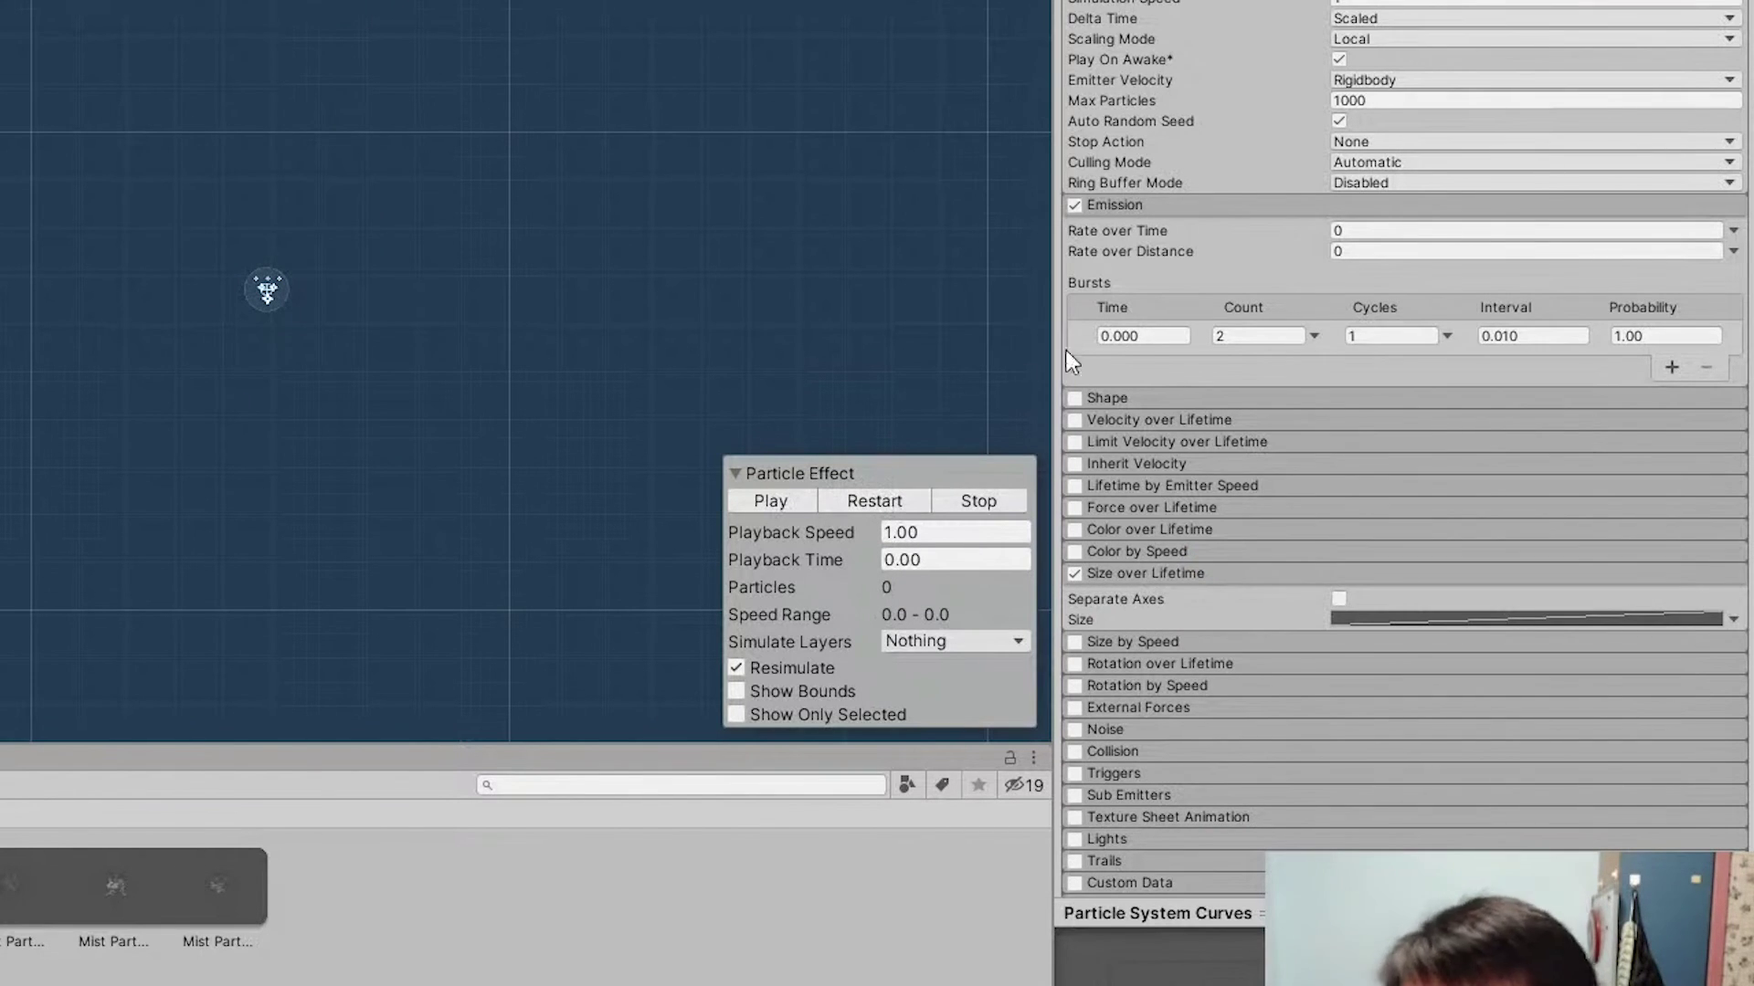
Shorten the Shockwave start lifetime to a random 0.1–0.2 seconds and replay the pop
{"action": "left_click", "coordinate": [881, 657]}
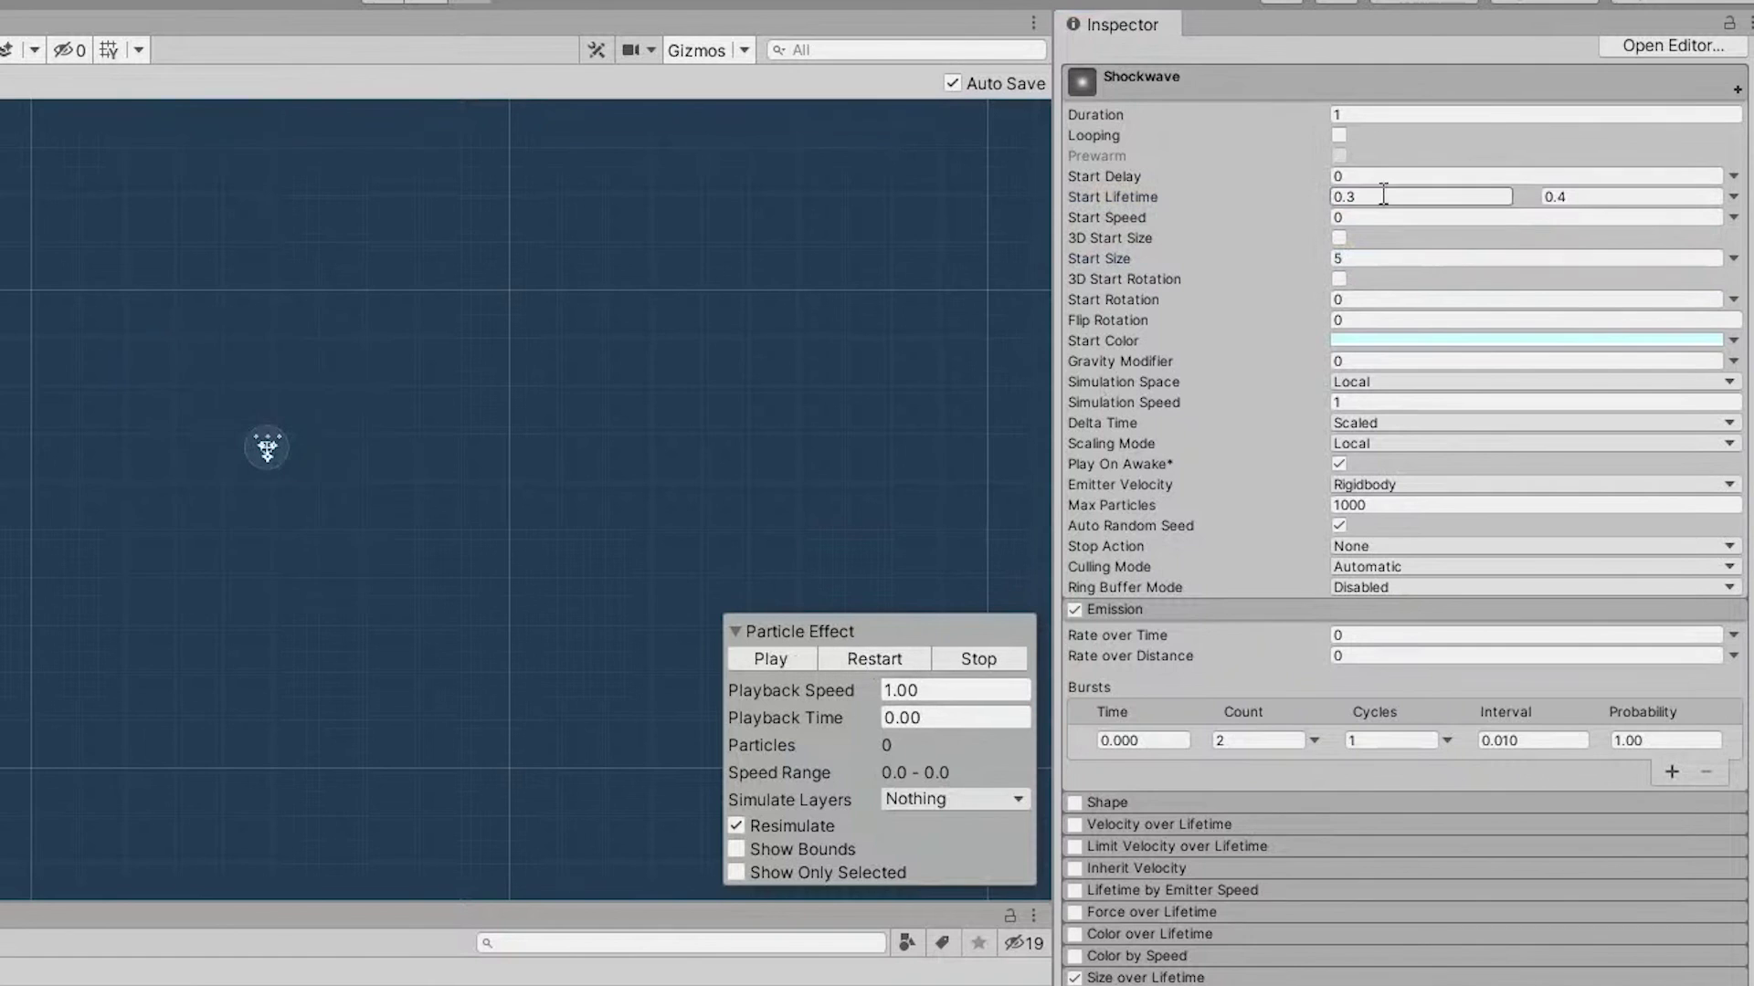
{"action": "type", "text": "0.1"}
{"action": "key", "text": "Tab"}
{"action": "type", "text": "0."}
{"action": "key", "text": "Tab"}
{"action": "type", "text": "0.2"}
{"action": "left_click", "coordinate": [878, 658]}
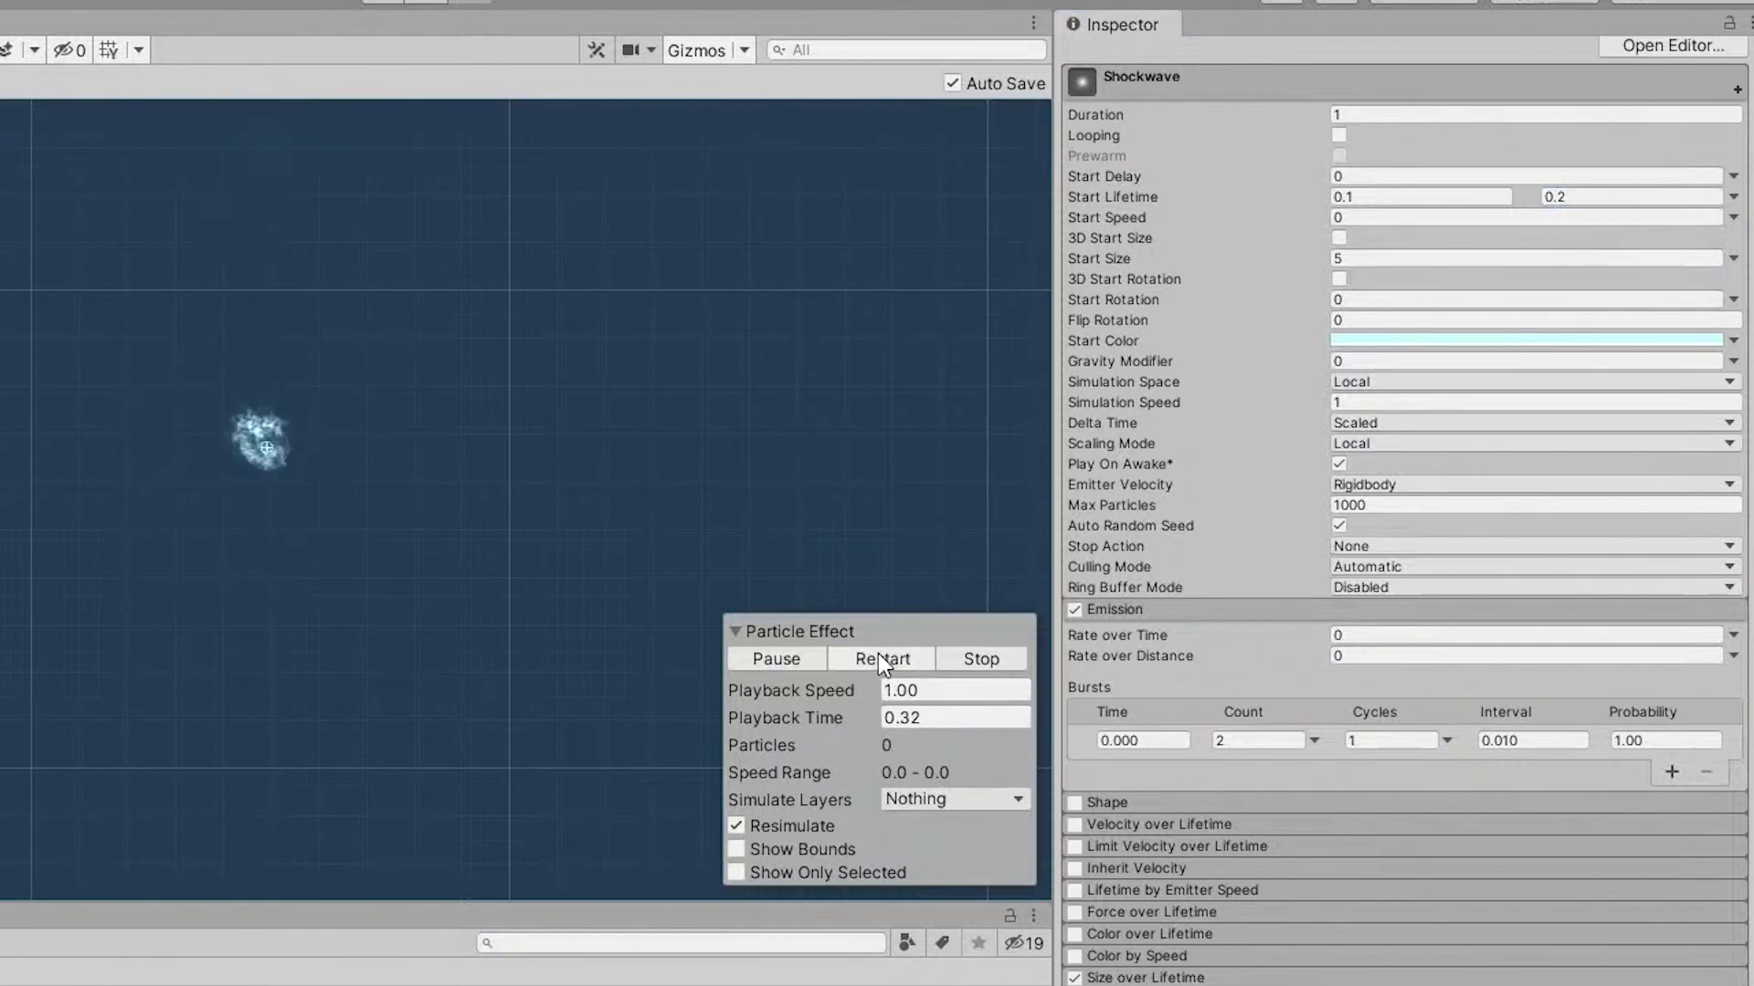